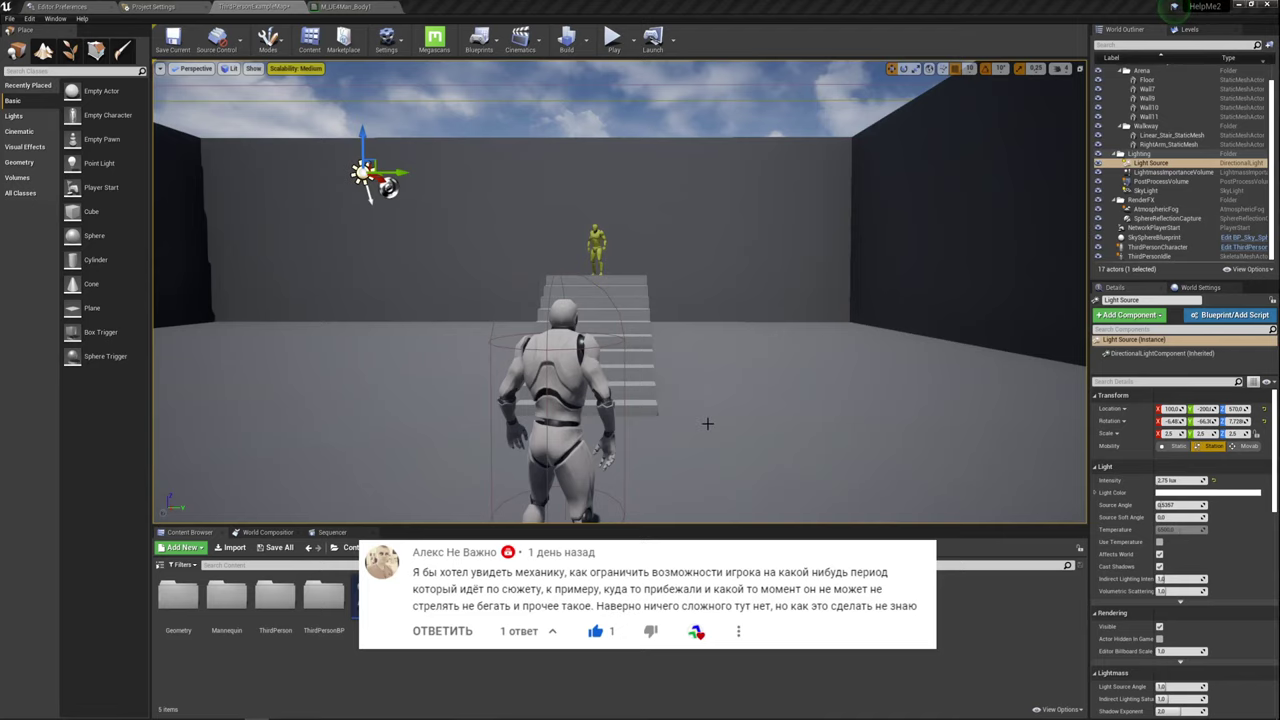
Swing the view toward the stairs and drop a Box Trigger from Place Actors onto the top platform.
right_drag(711, 420, 711, 420)
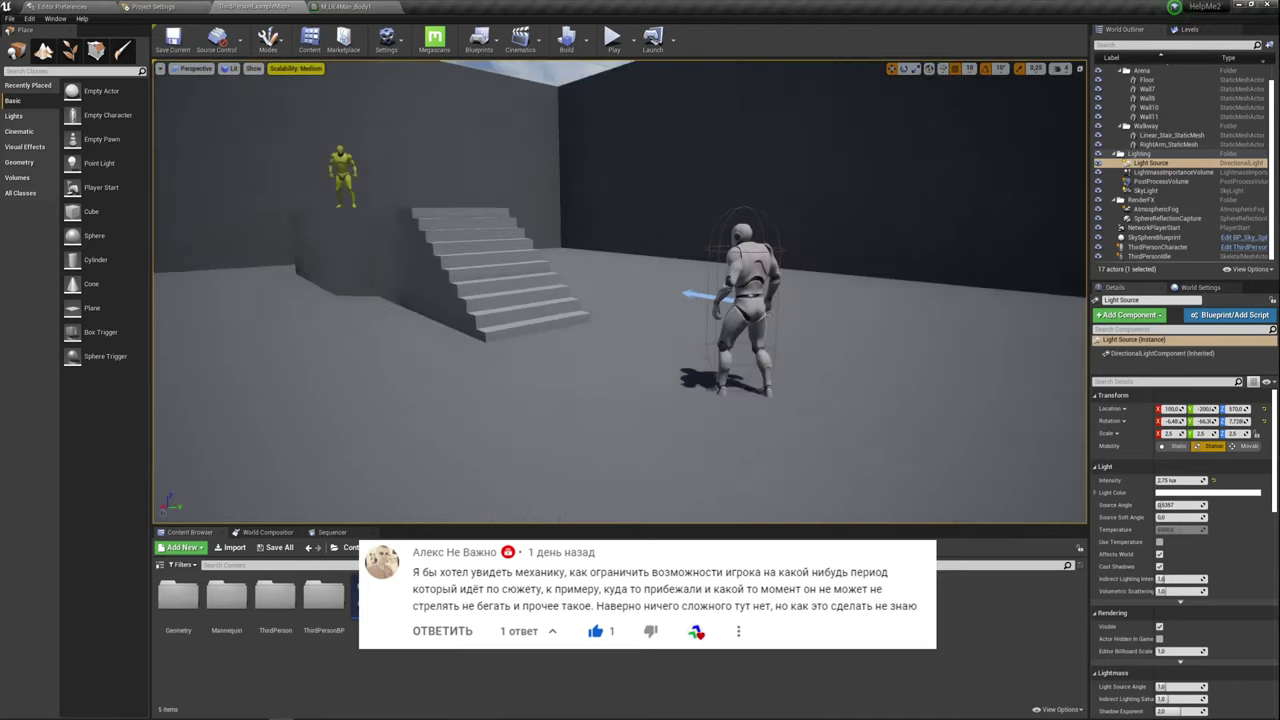
right_drag(711, 420, 711, 420)
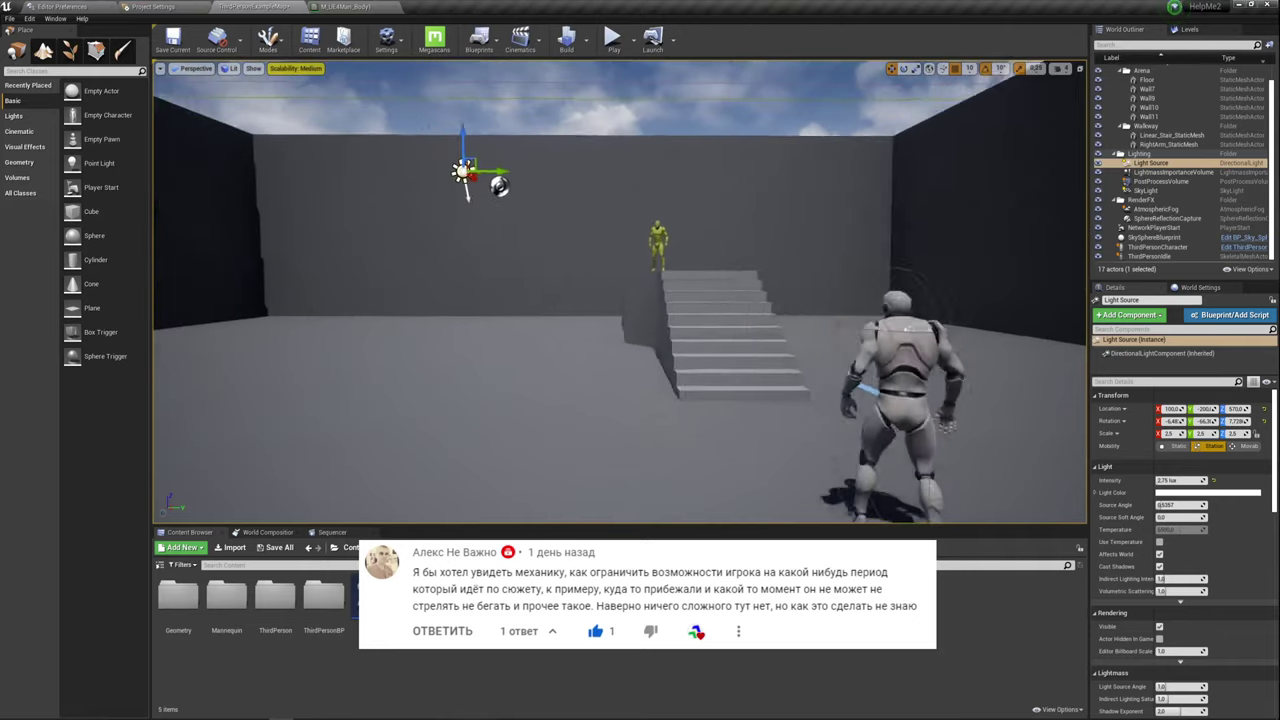
right_drag(681, 254, 681, 254)
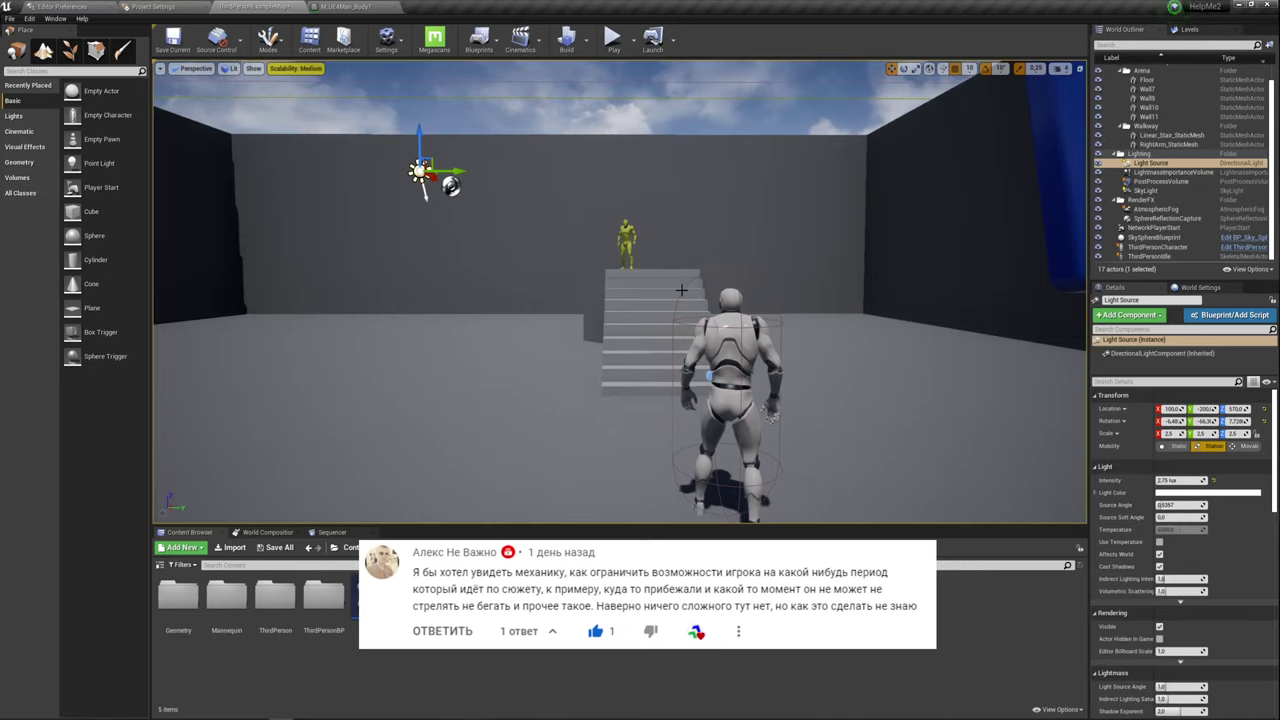
right_drag(681, 290, 668, 286)
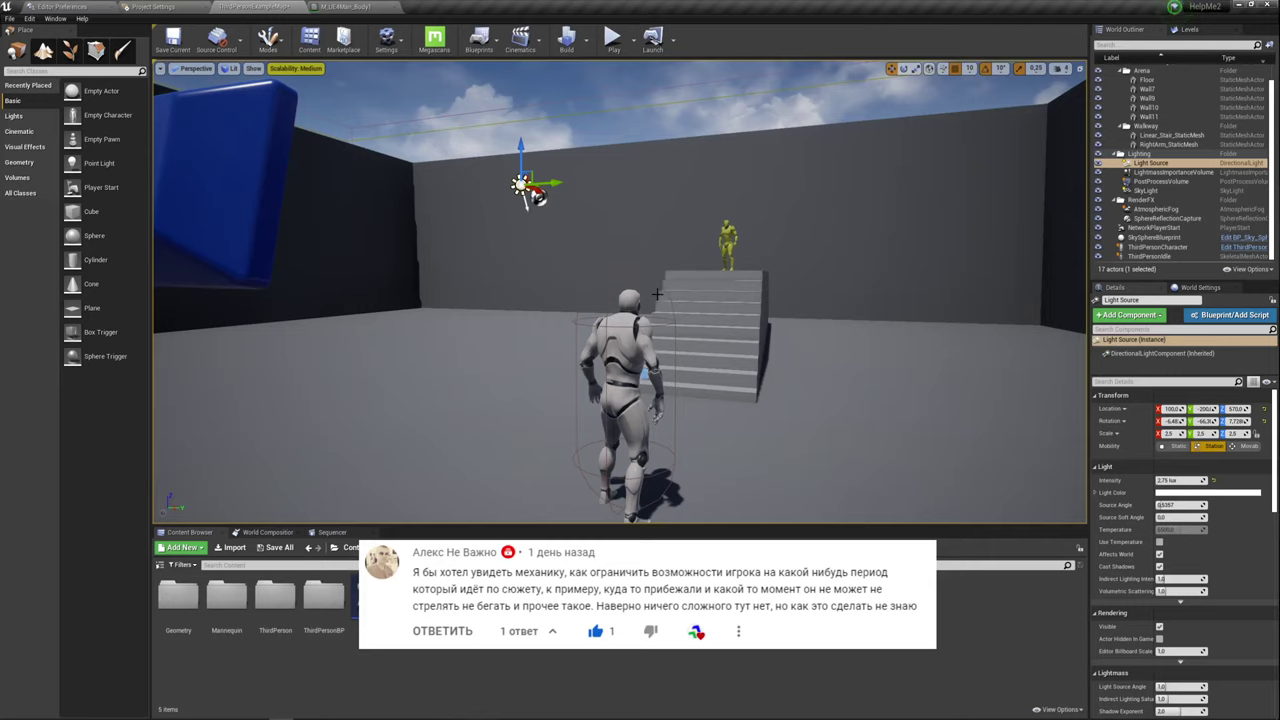
right_drag(657, 293, 657, 293)
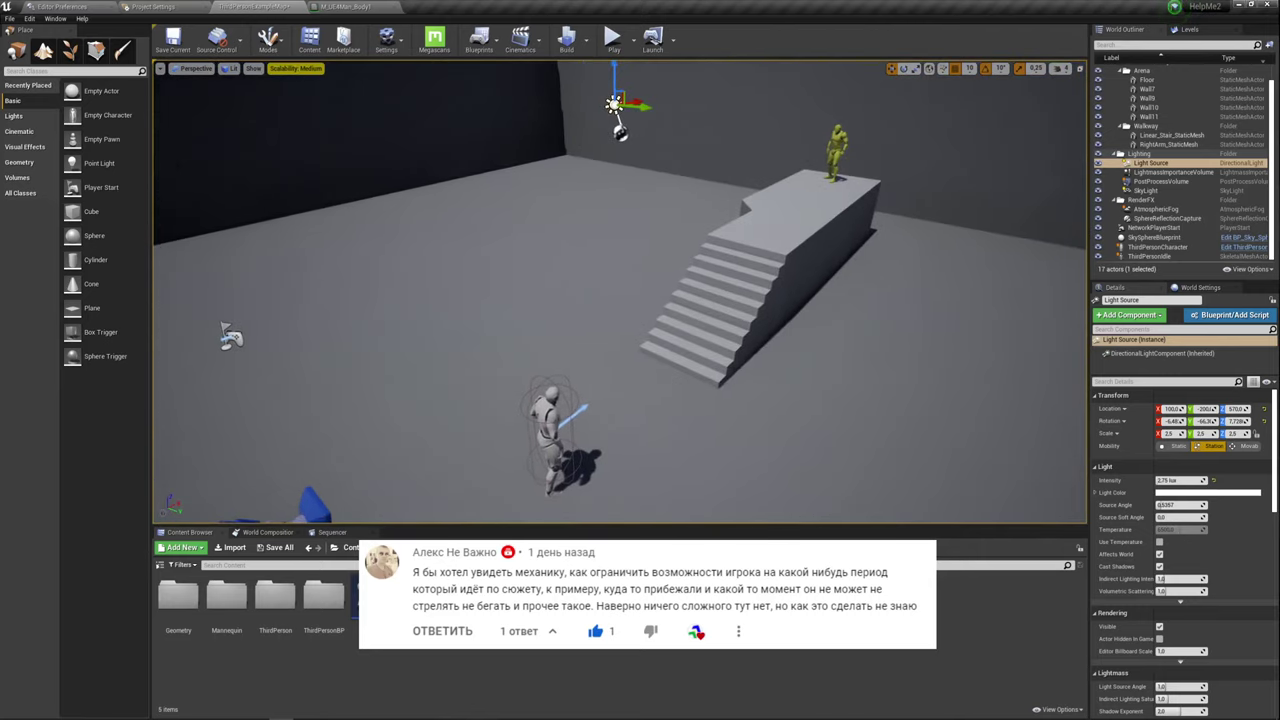
mouse_move(105, 332)
mouse_down()
mouse_move(614, 373)
mouse_move(802, 196)
mouse_up()
Reshape the trigger box's extent into a narrow upright volume and slide it along X toward the mannequin.
key(f)
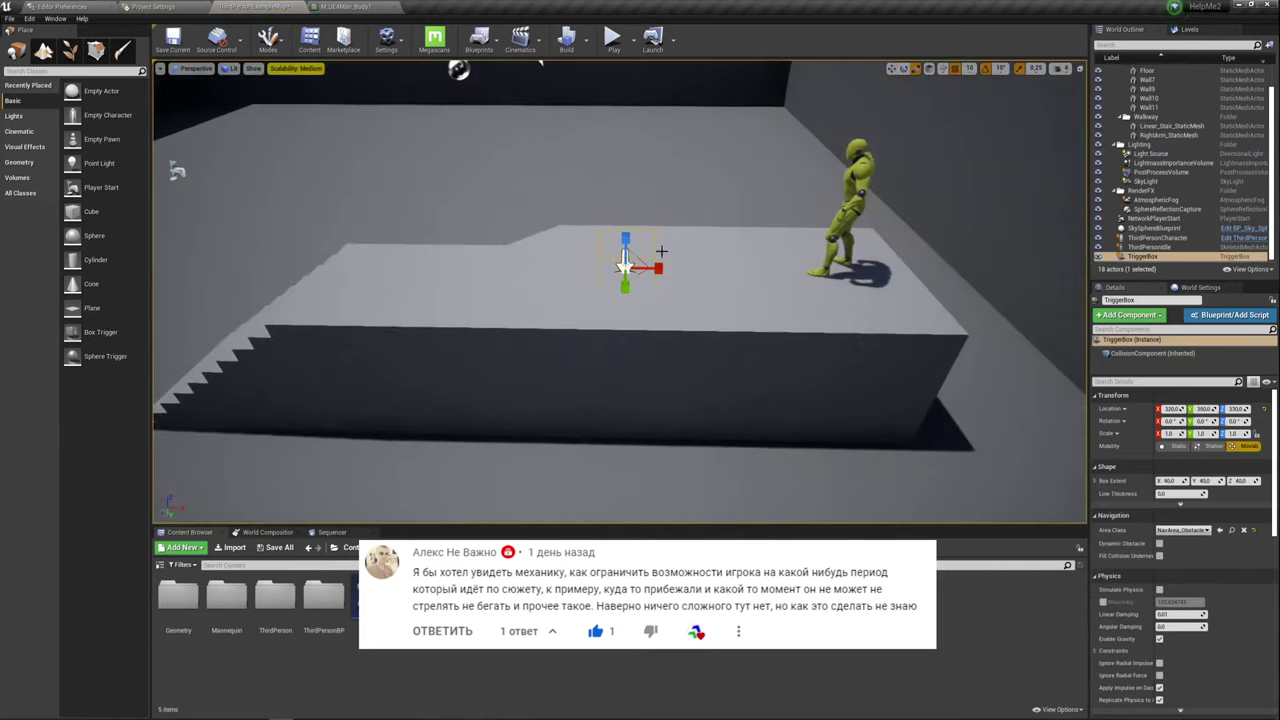
drag(628, 262, 622, 265)
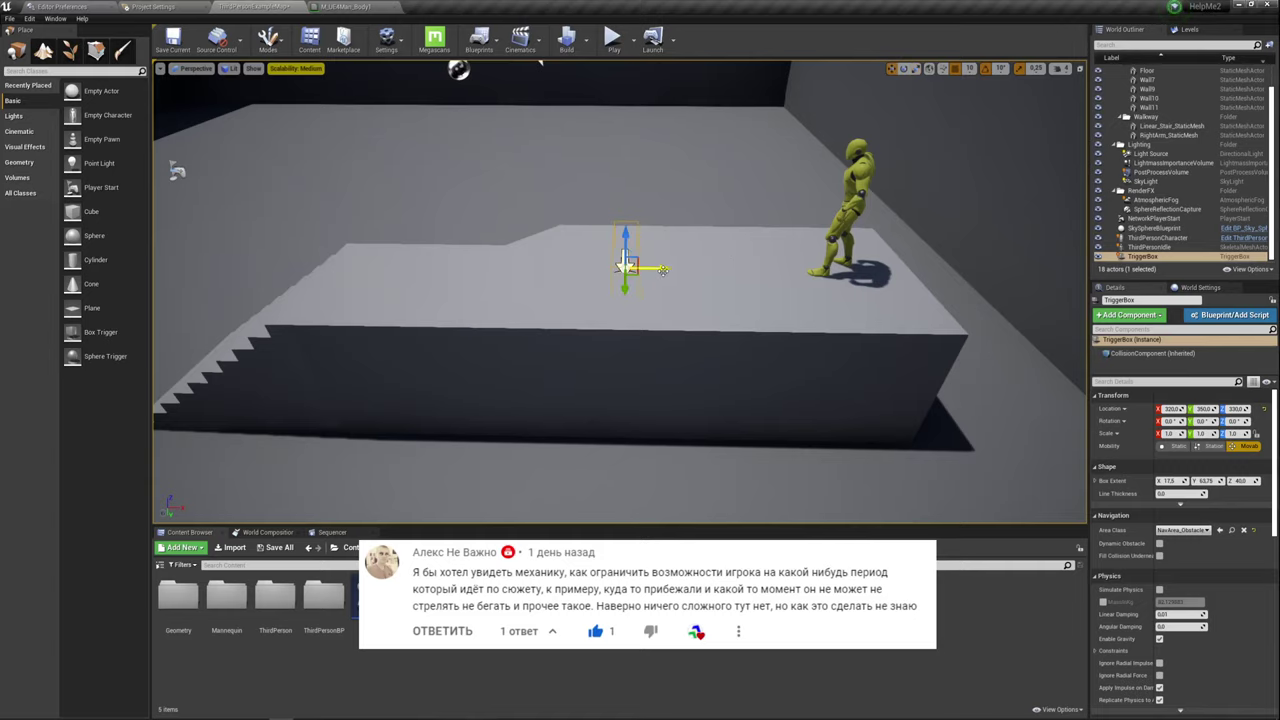
mouse_move(624, 262)
mouse_down()
mouse_move(730, 265)
mouse_move(719, 264)
mouse_up()
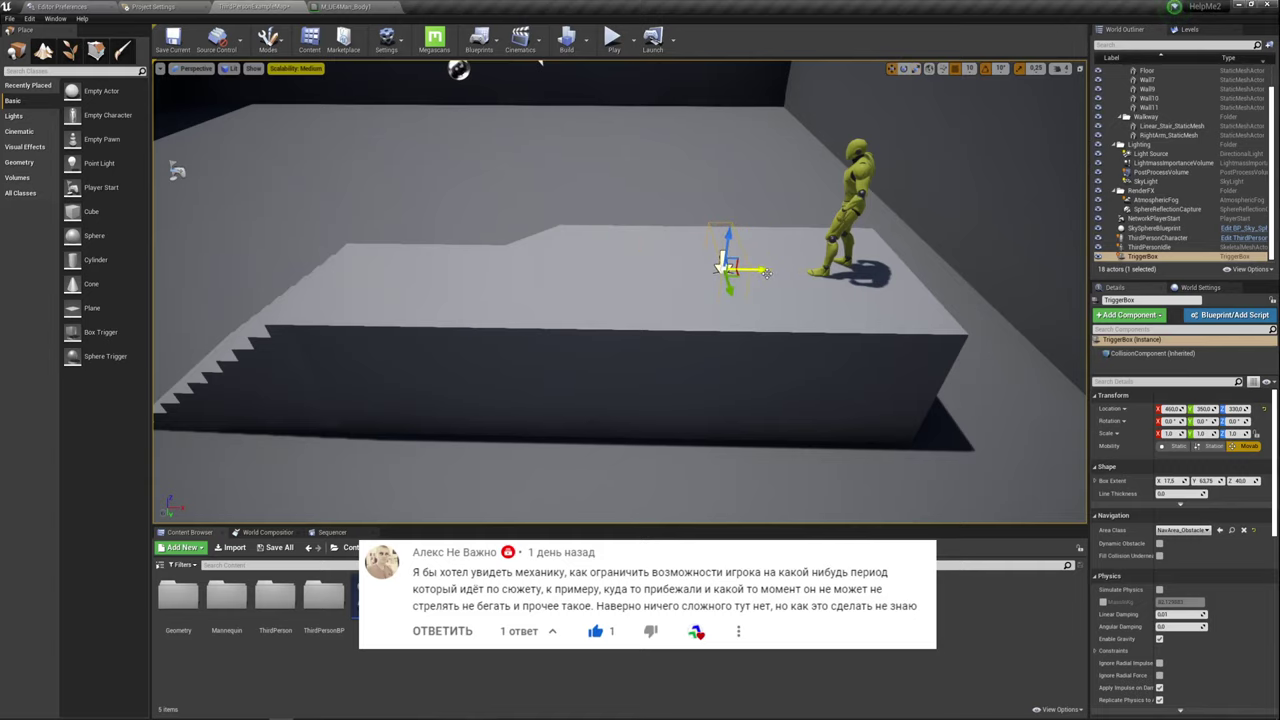
mouse_move(724, 263)
right_down()
mouse_move(876, 163)
mouse_move(868, 191)
right_up()
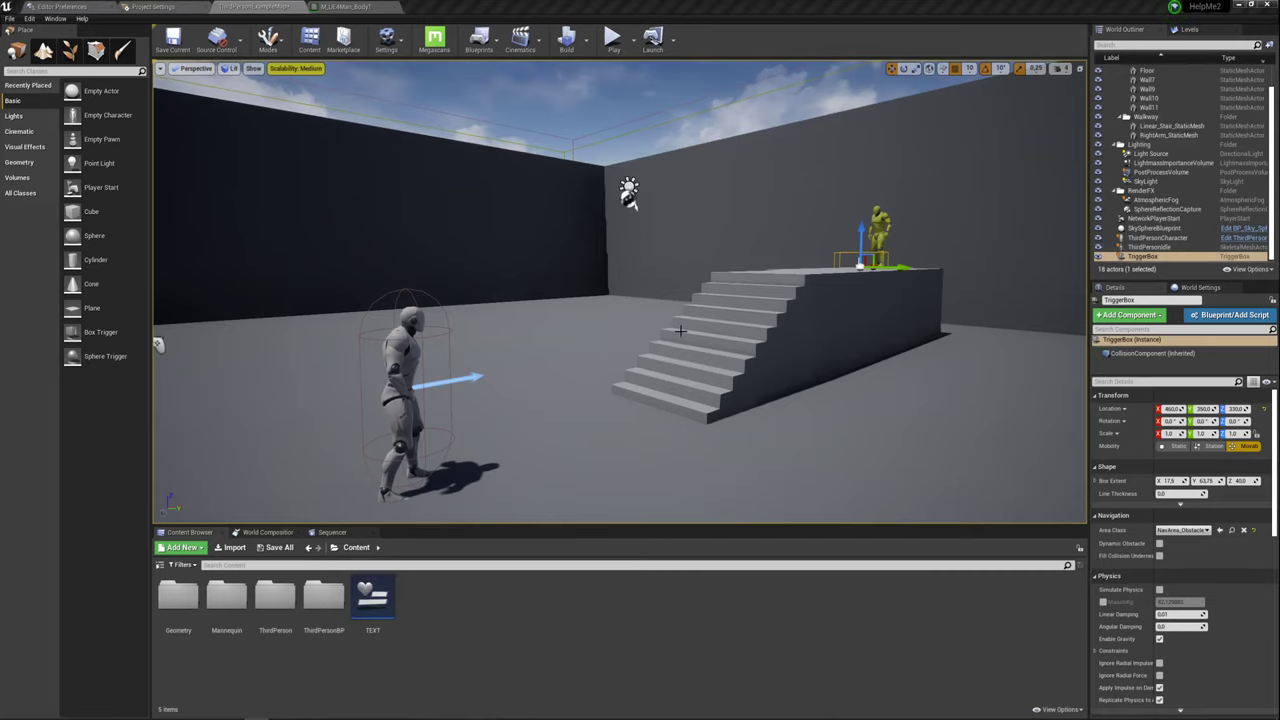
right_drag(713, 333, 713, 333)
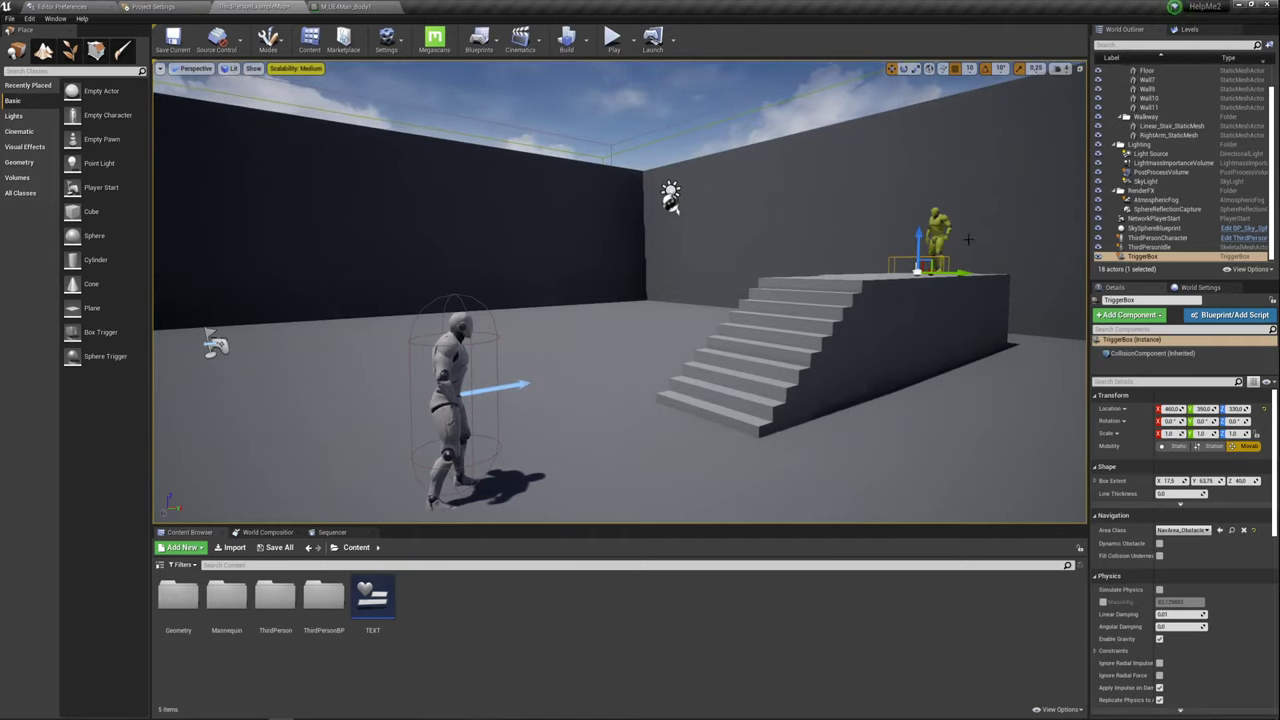
key(f)
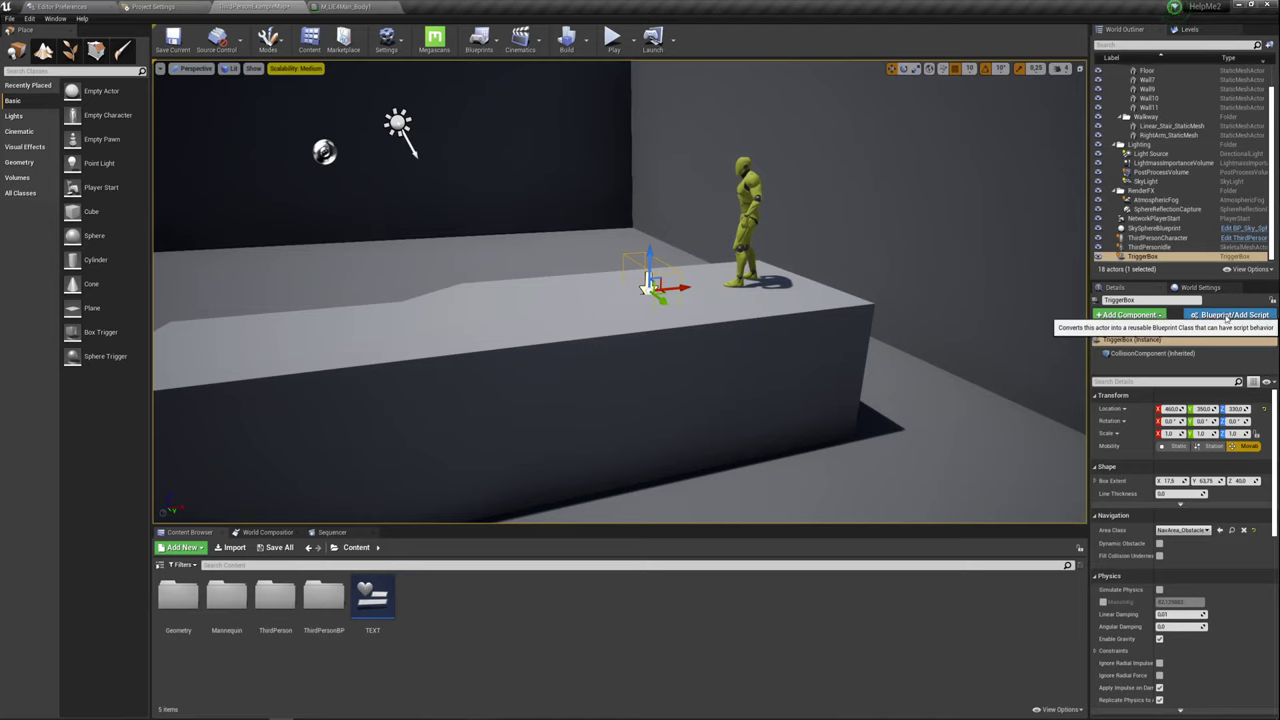
Convert the trigger box into the TriggerBox_Blueprint class and select its CollisionComponent.
click(1226, 316)
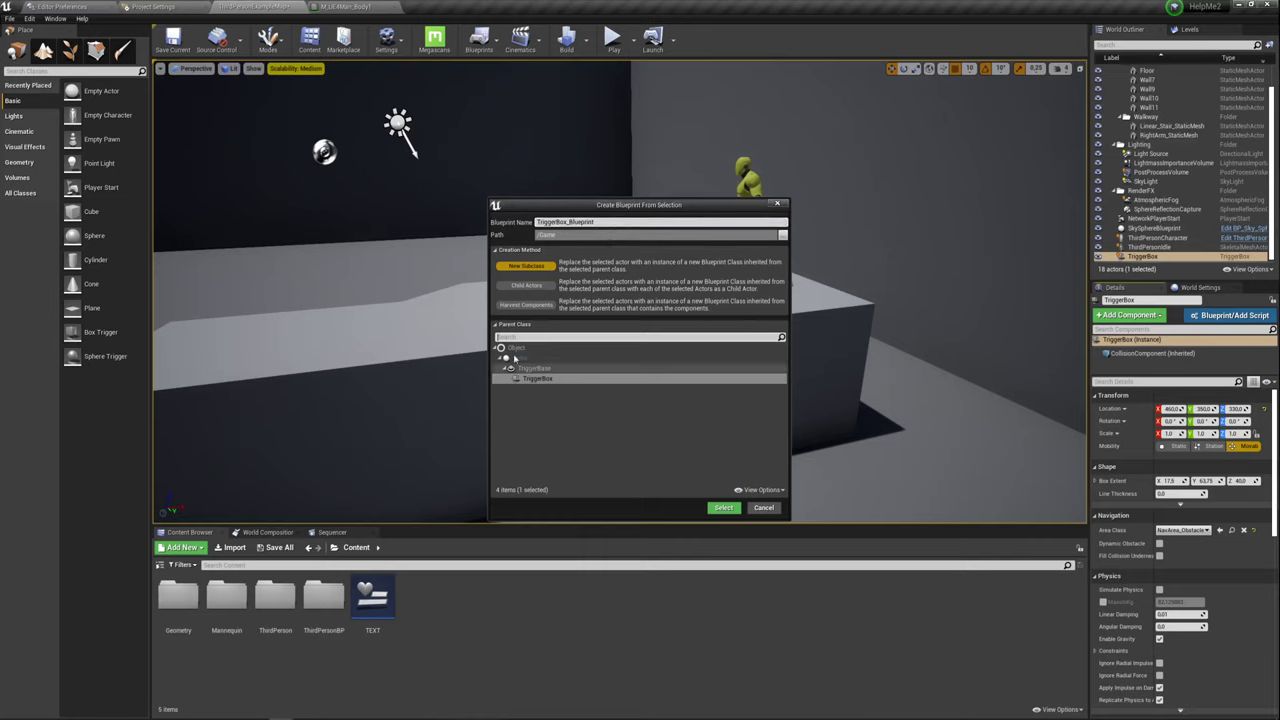
click(723, 507)
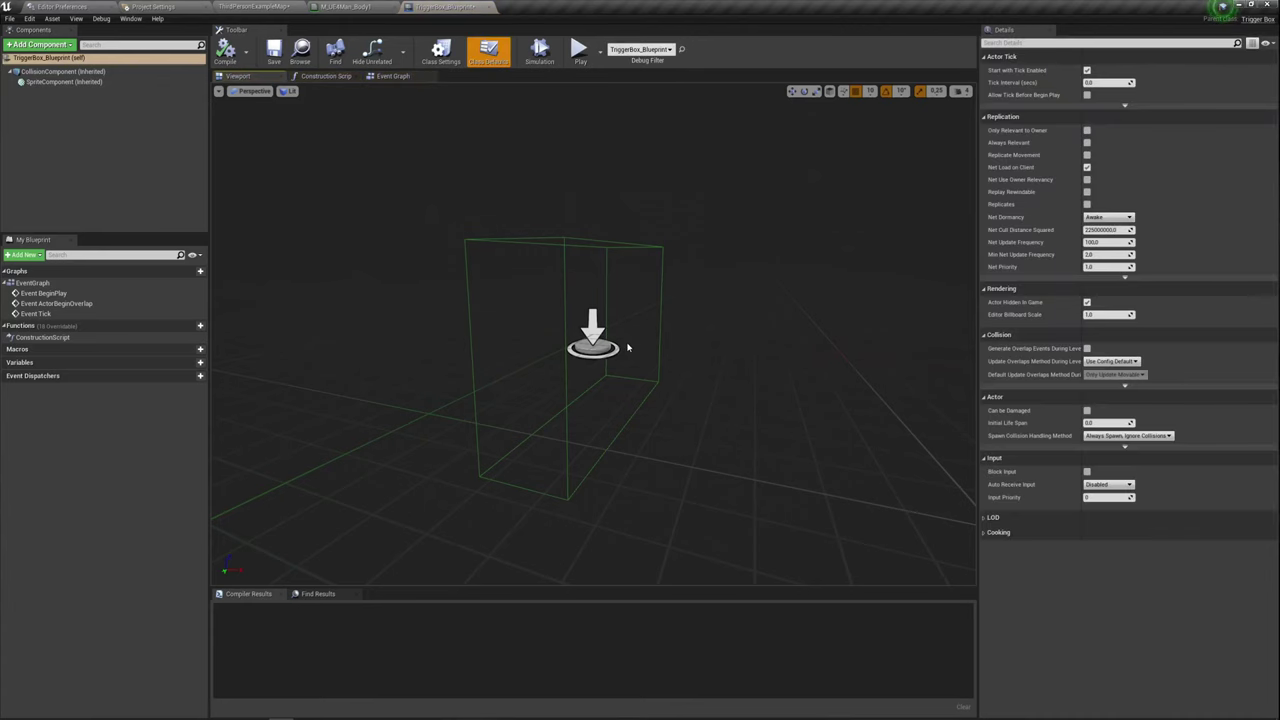
click(562, 262)
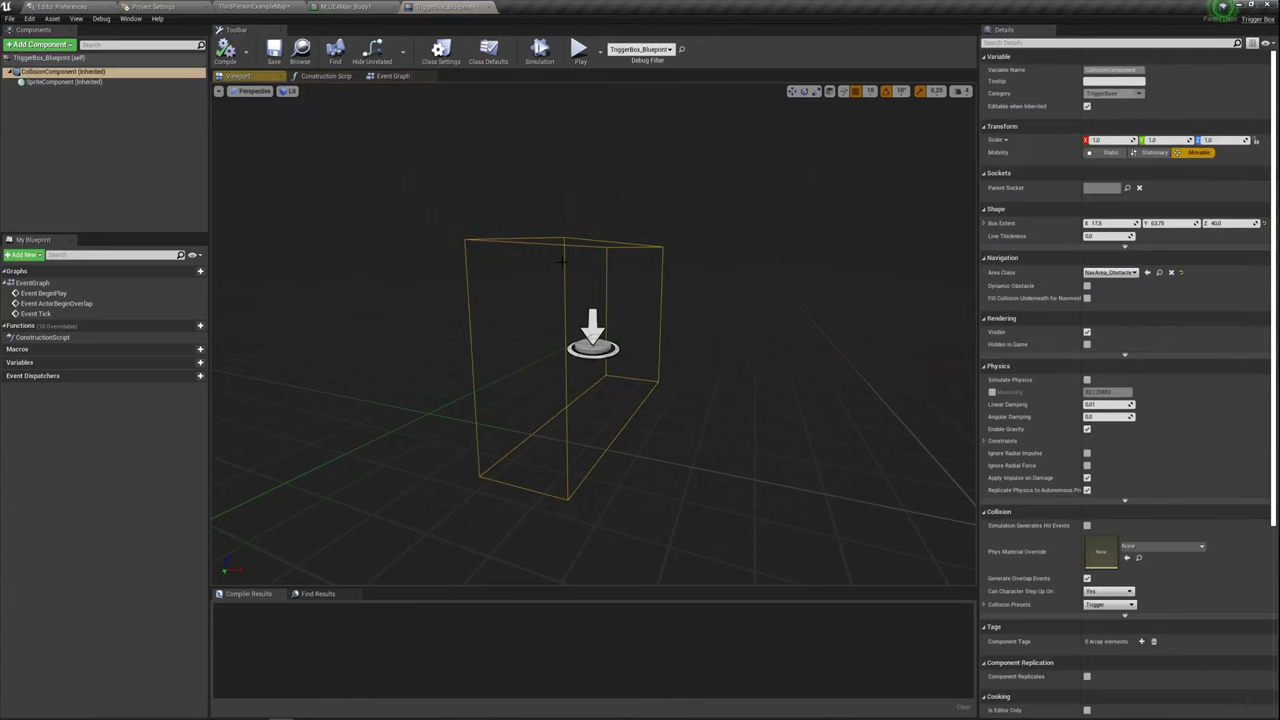
In the event graph, add On Component Begin Overlap for CollisionComponent from the Details Events section.
click(396, 78)
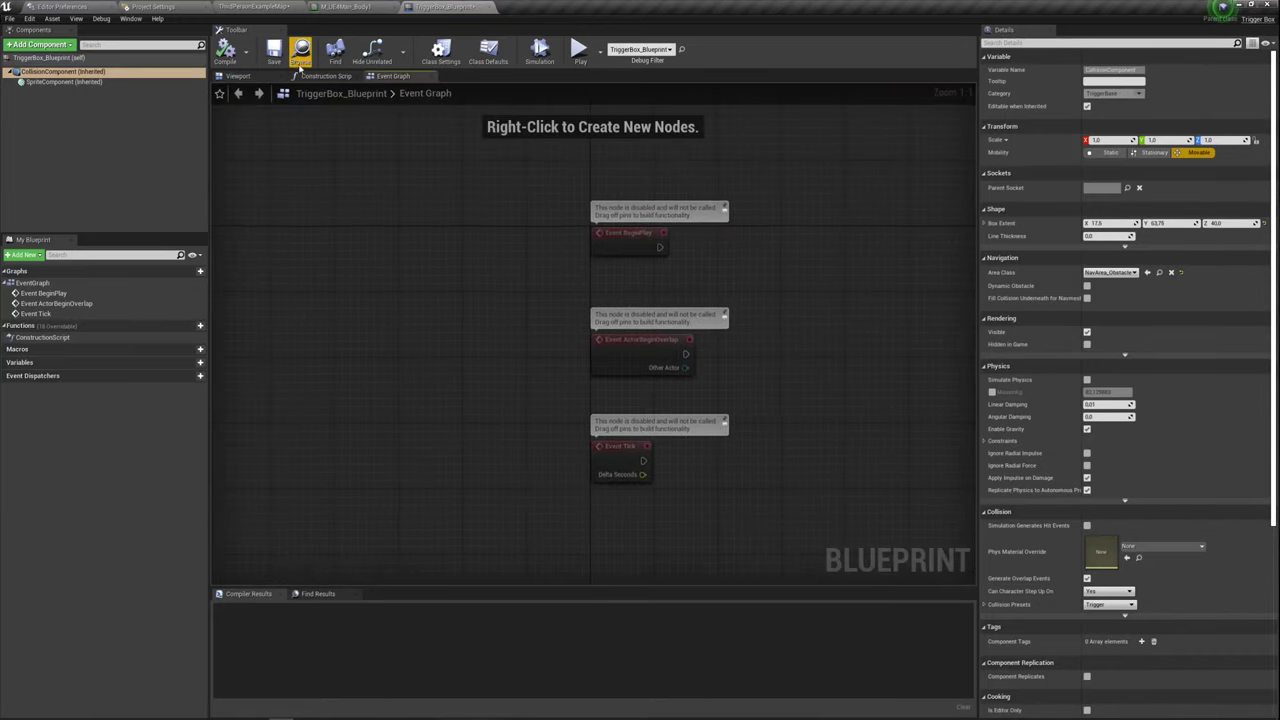
scroll(1050, 440, down, 3)
scroll(1050, 440, down, 2)
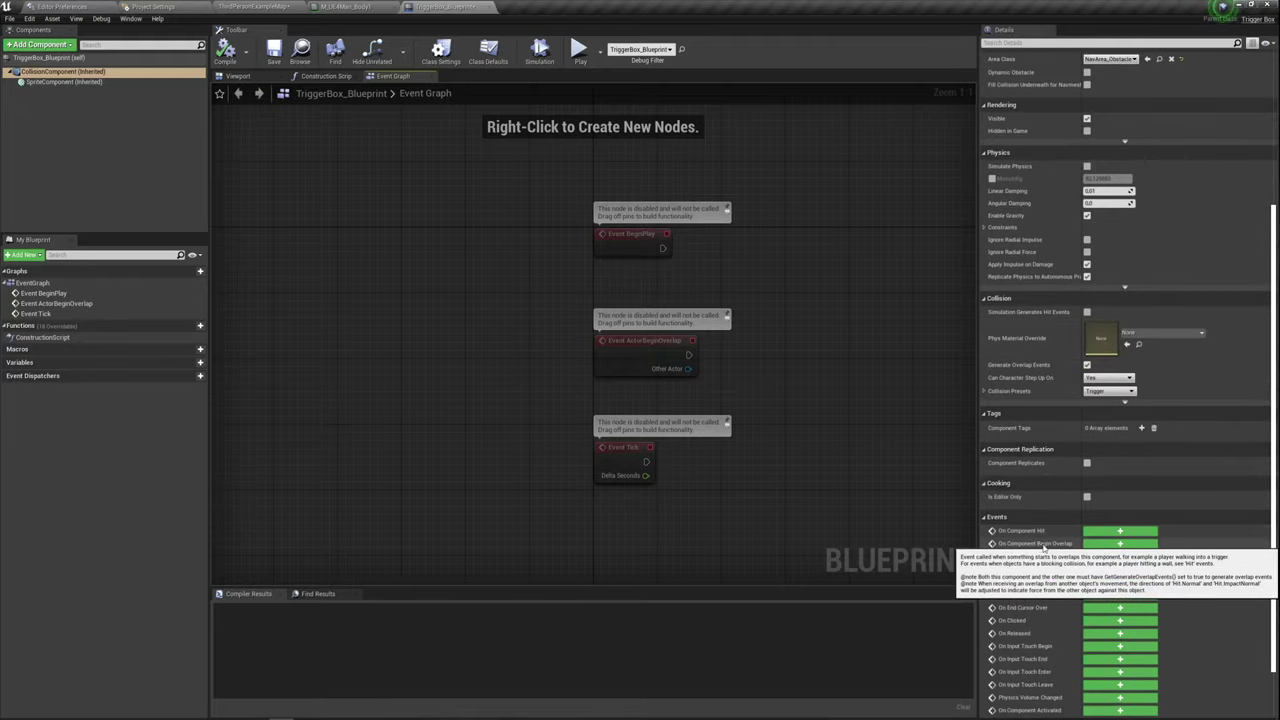
click(1107, 546)
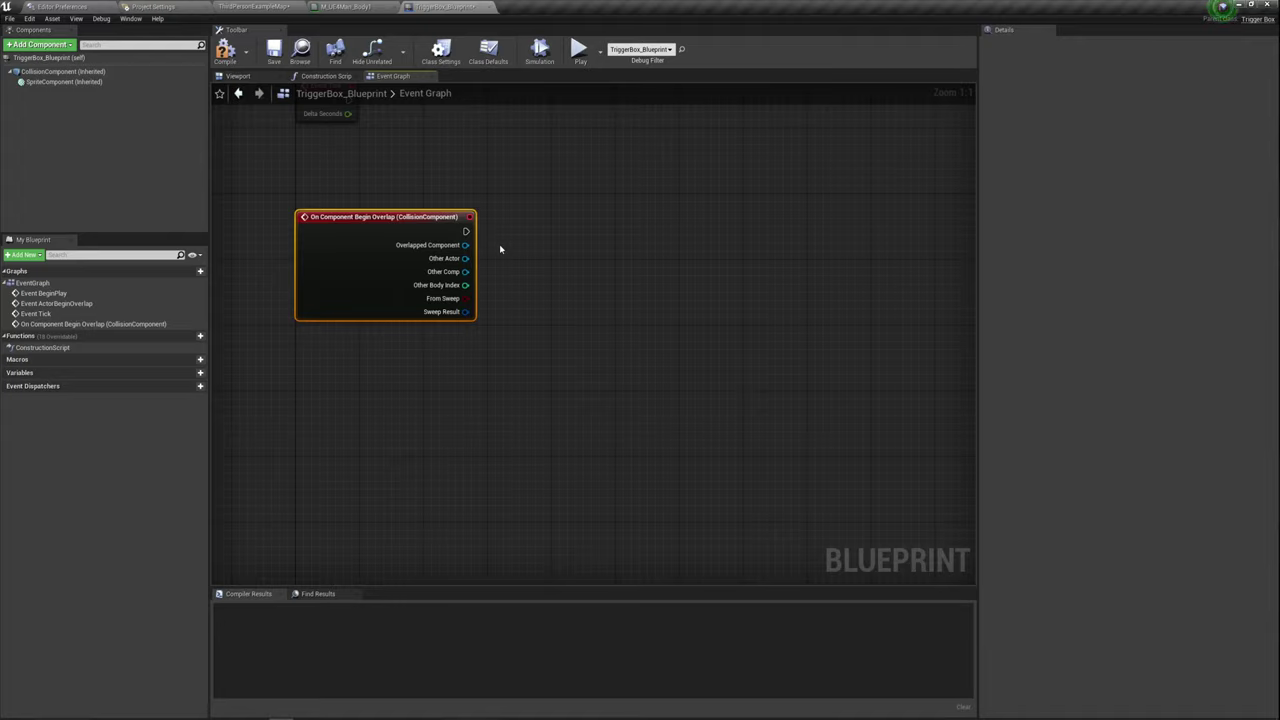
Compare the overlap's Other Actor with Get Player Character using an Equal (Object) node.
drag(466, 258, 548, 263)
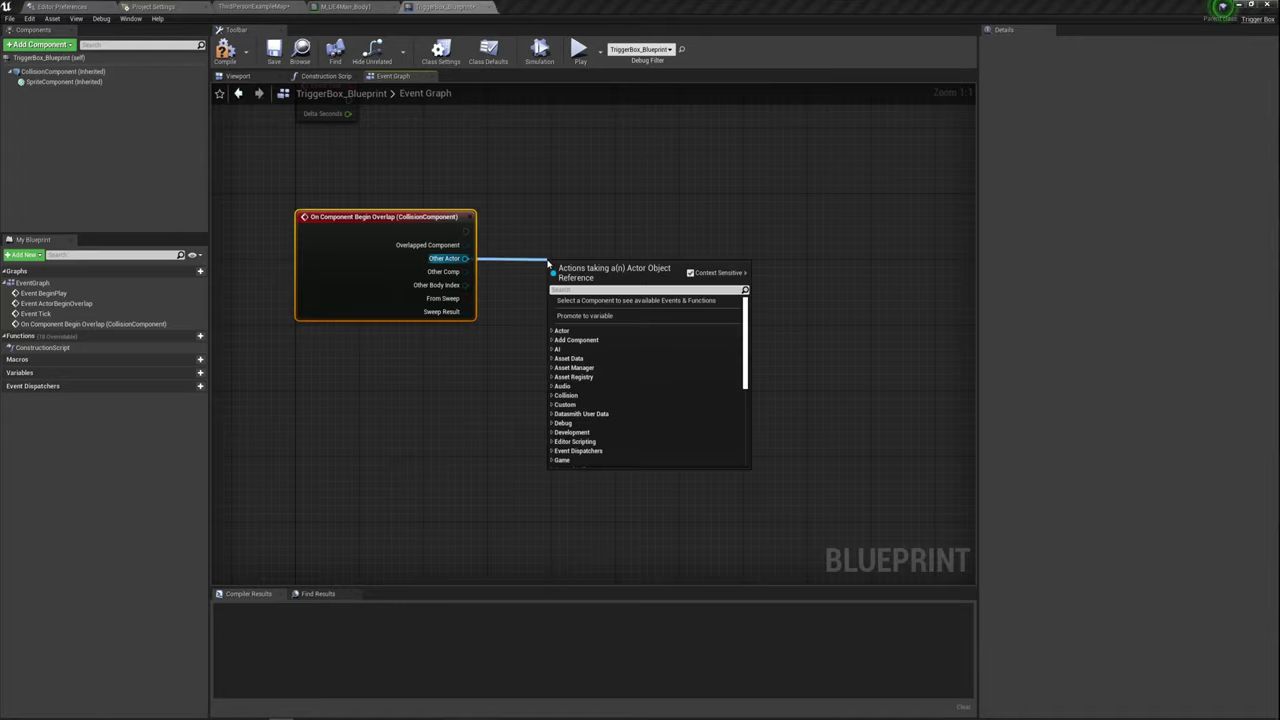
text(==)
click(592, 313)
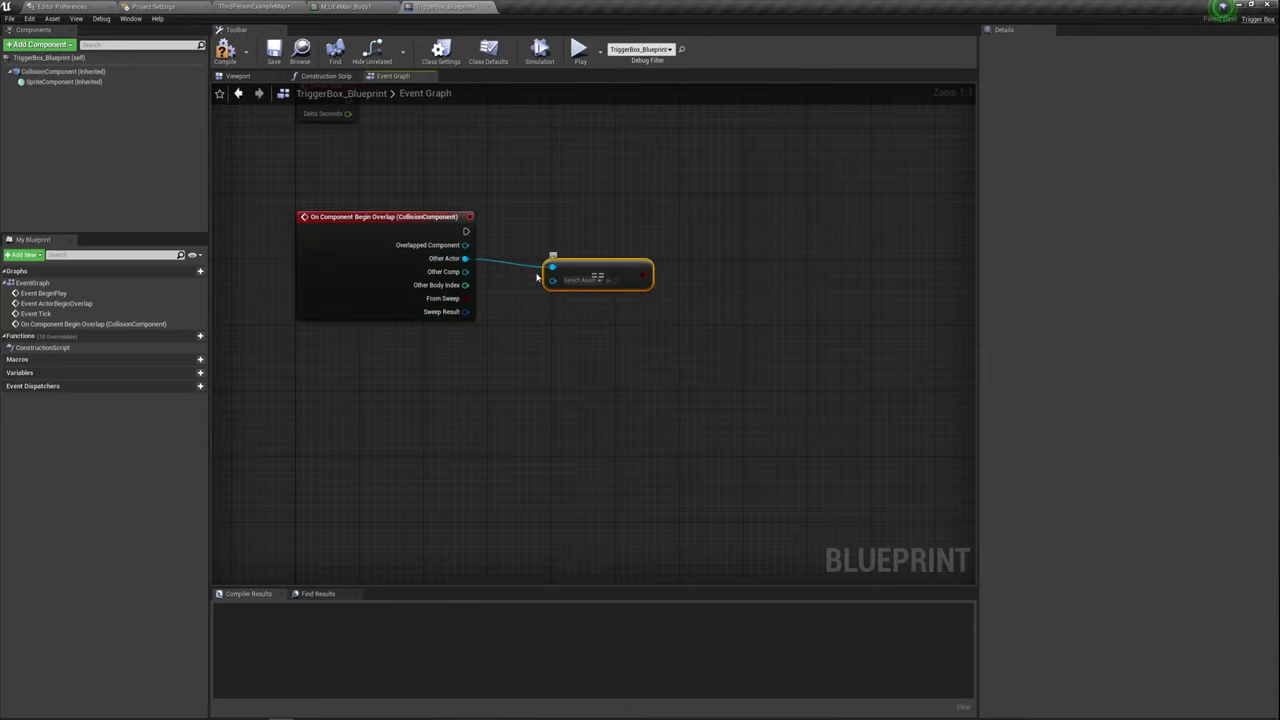
drag(552, 280, 494, 373)
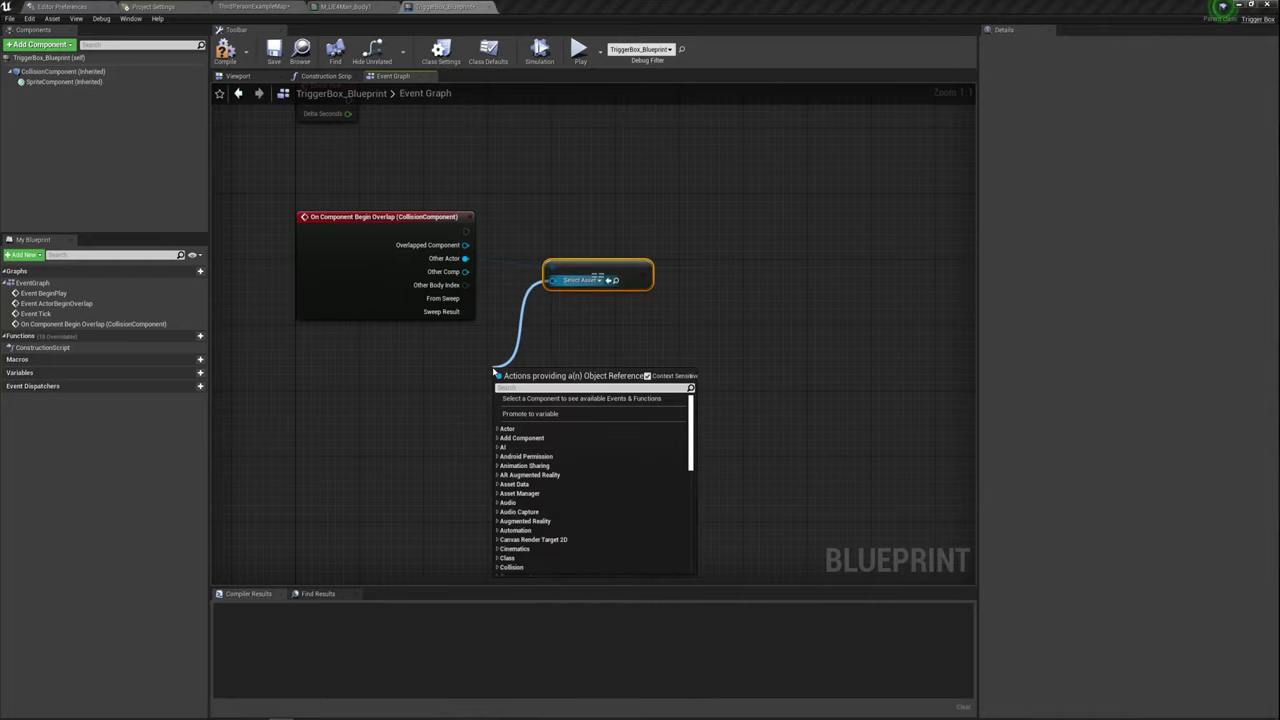
text(g)
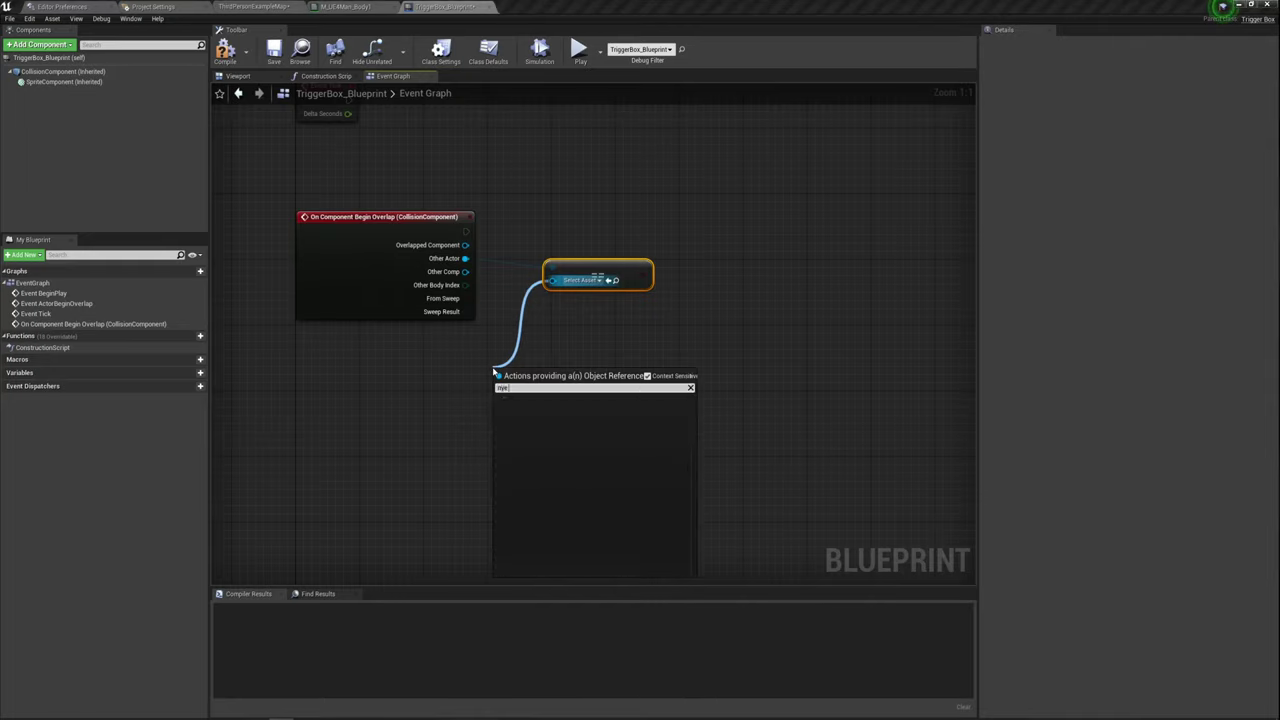
key(BackSpace)
key(BackSpace)
key(BackSpace)
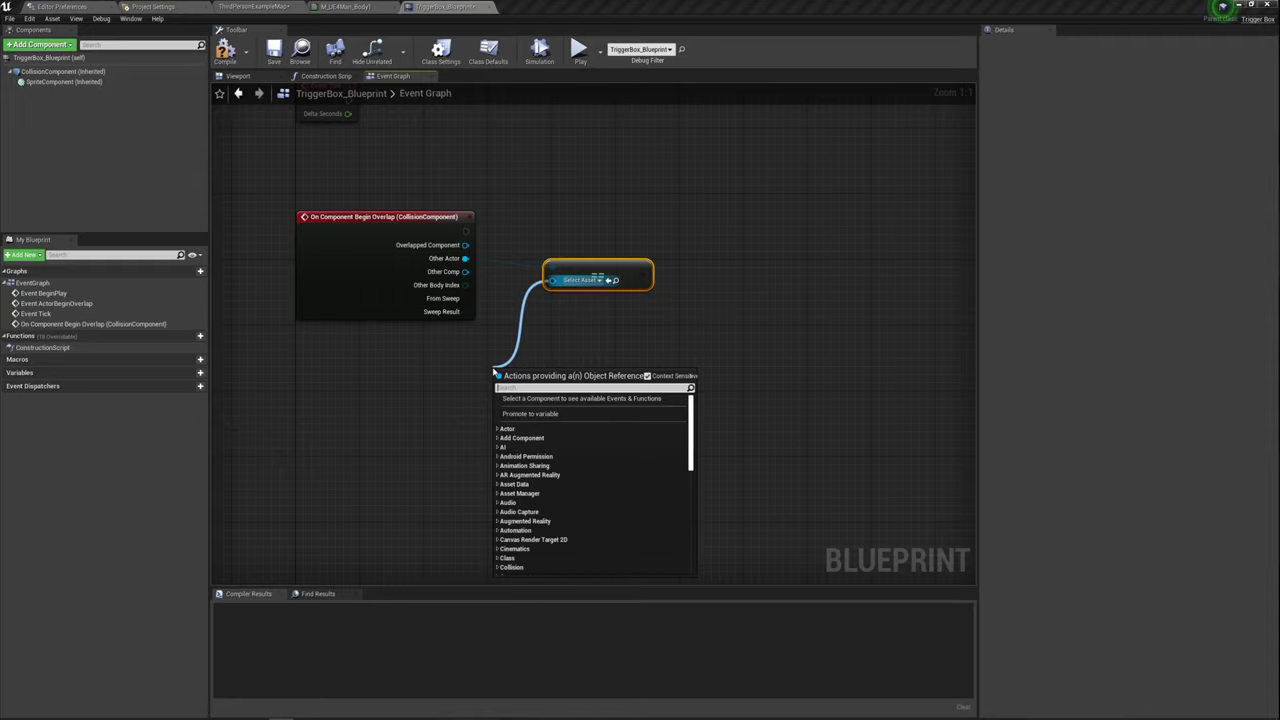
text(get pl)
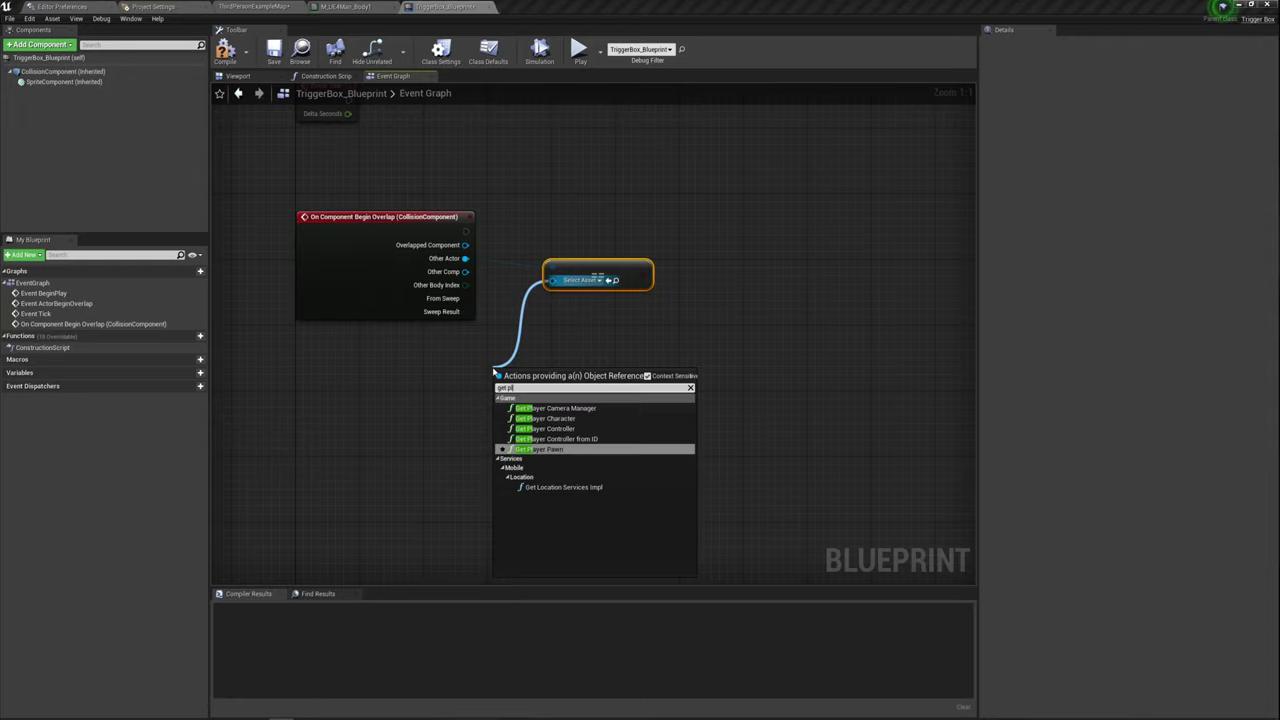
text(a)
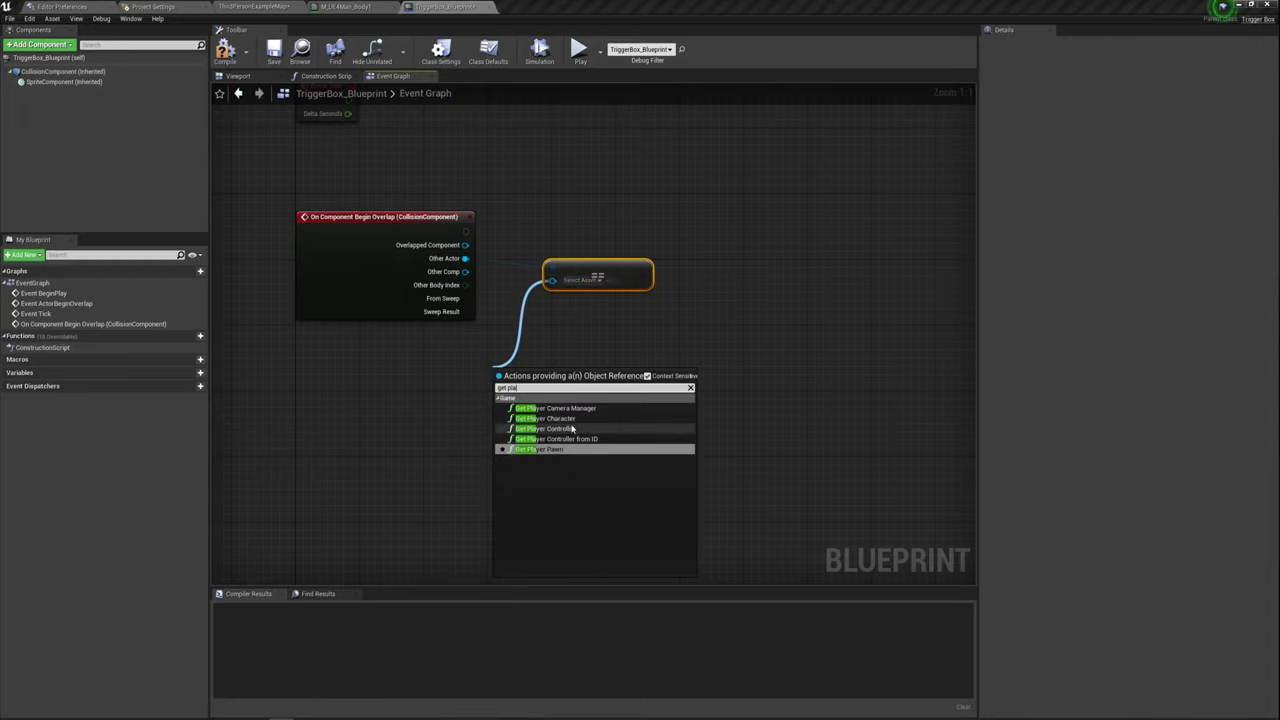
click(571, 420)
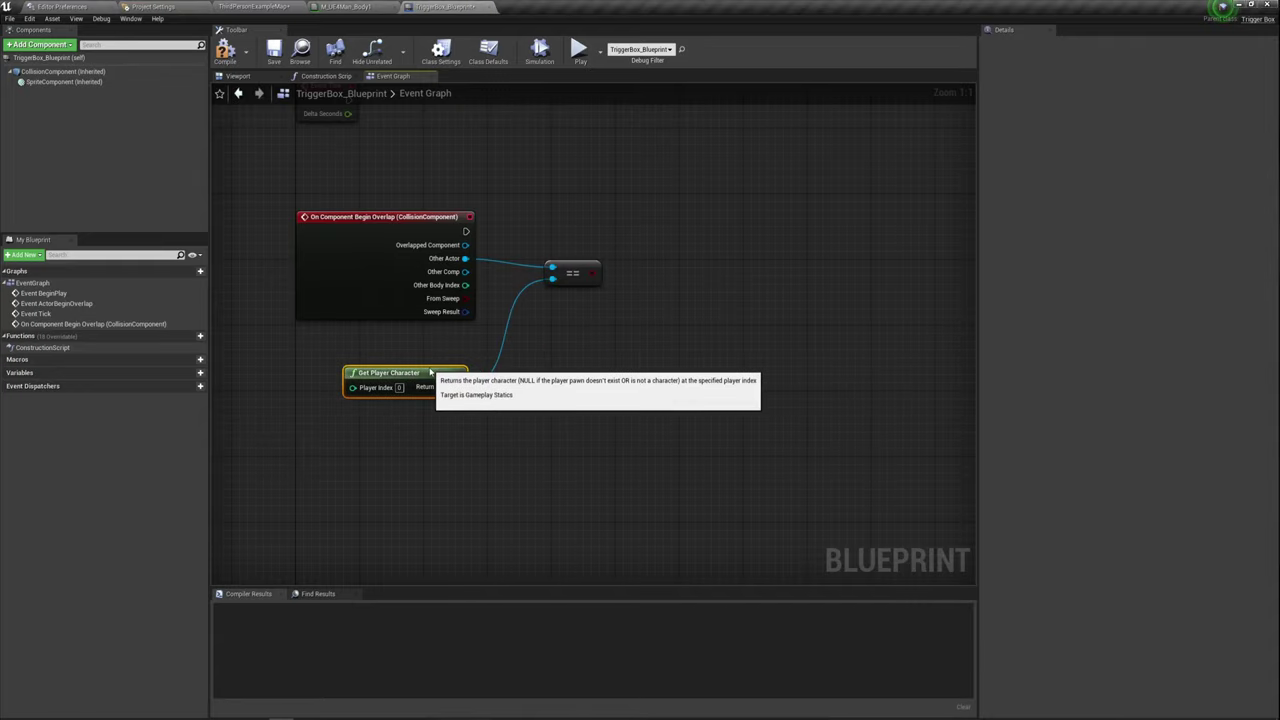
drag(582, 368, 454, 360)
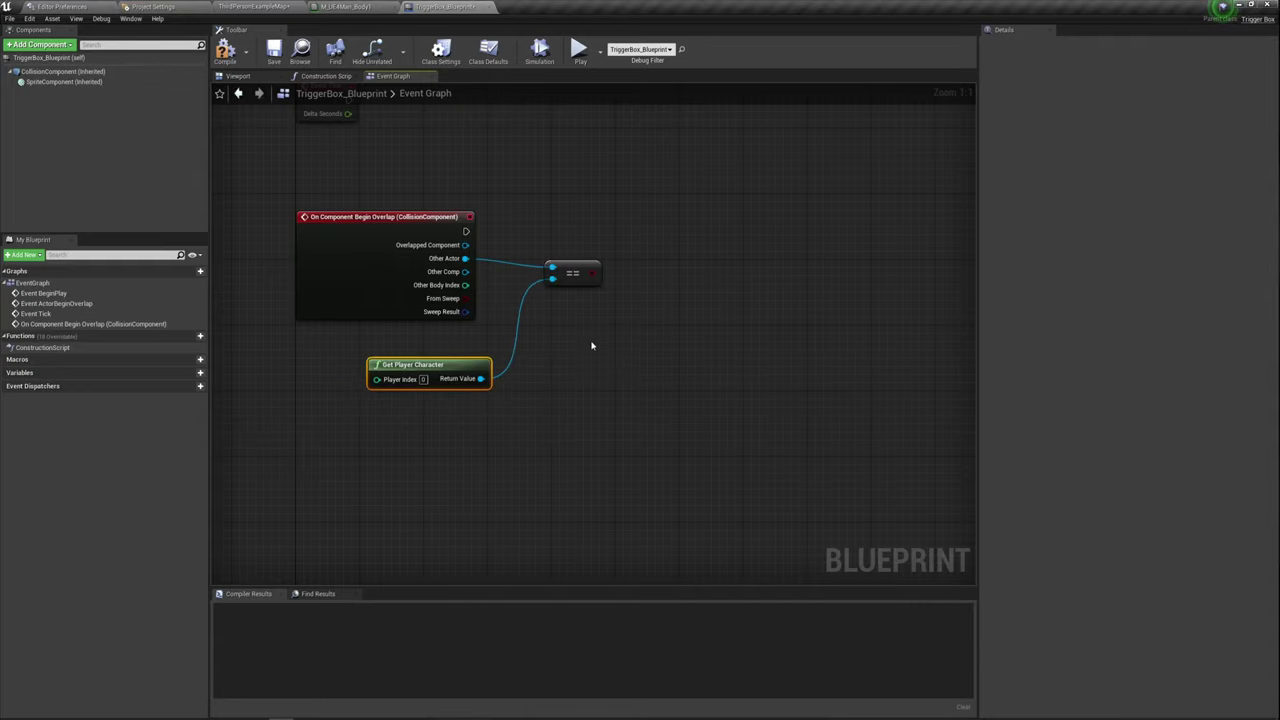
right_drag(591, 345, 601, 369)
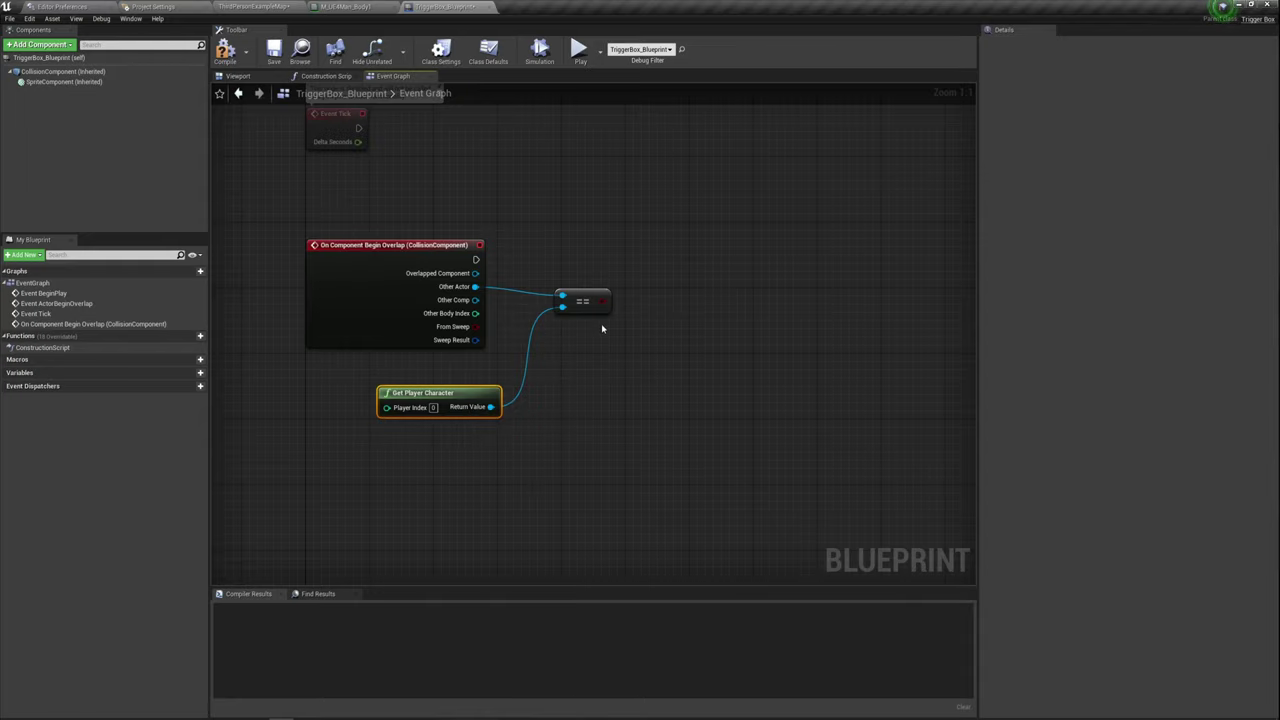
Add a Branch node after the overlap event.
drag(582, 258, 595, 344)
right_drag(617, 240, 610, 264)
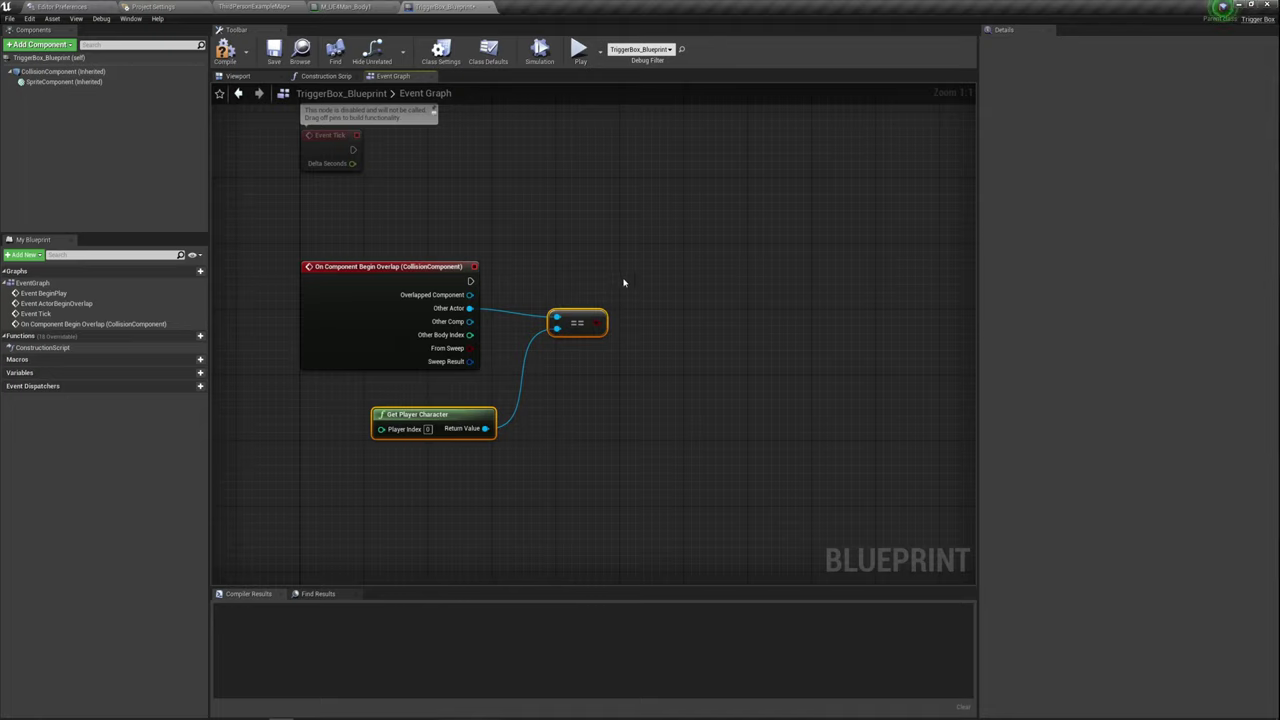
click(623, 282)
Wire the overlap event and comparison into the Branch, and add a Print String on True.
mouse_move(470, 281)
mouse_down()
mouse_move(632, 292)
mouse_move(639, 311)
mouse_move(808, 257)
mouse_move(776, 258)
mouse_up()
click(597, 326)
text(pri)
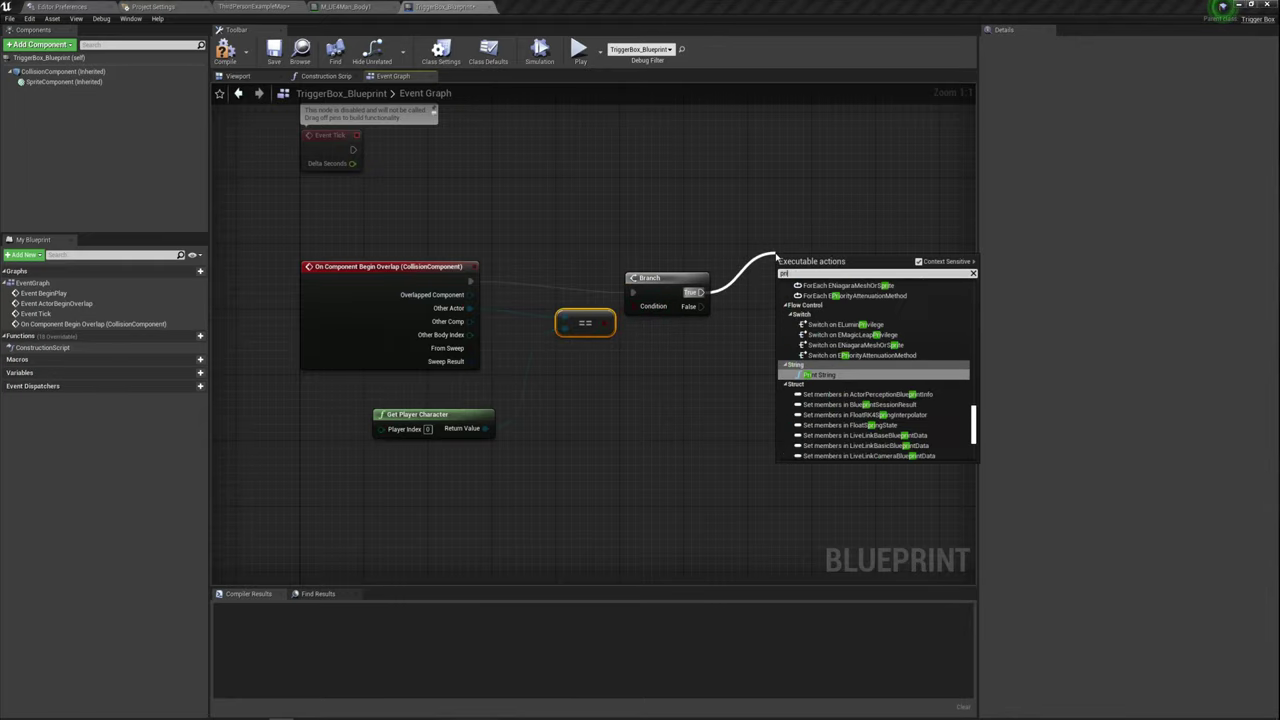
key(Return)
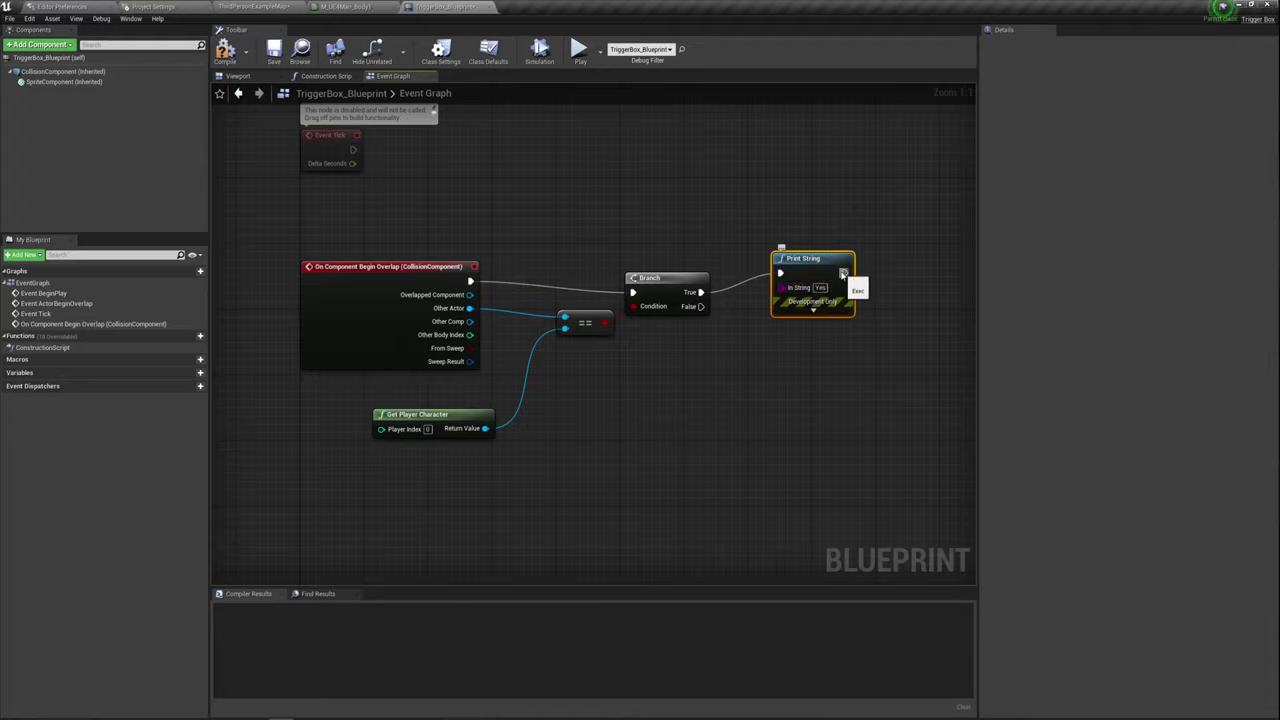
Duplicate the Print String, connect it to Branch False, and set its text to No.
click(782, 341)
click(817, 255)
key(ctrl+c)
key(ctrl+v)
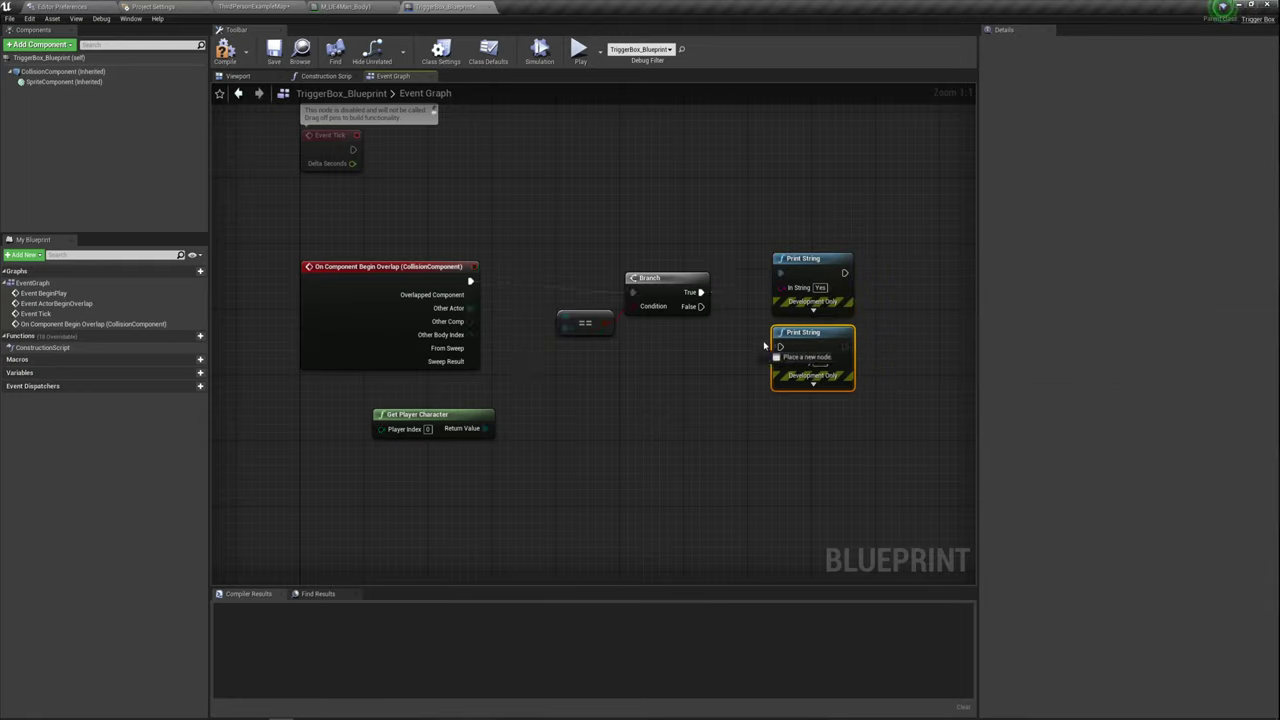
drag(780, 347, 701, 306)
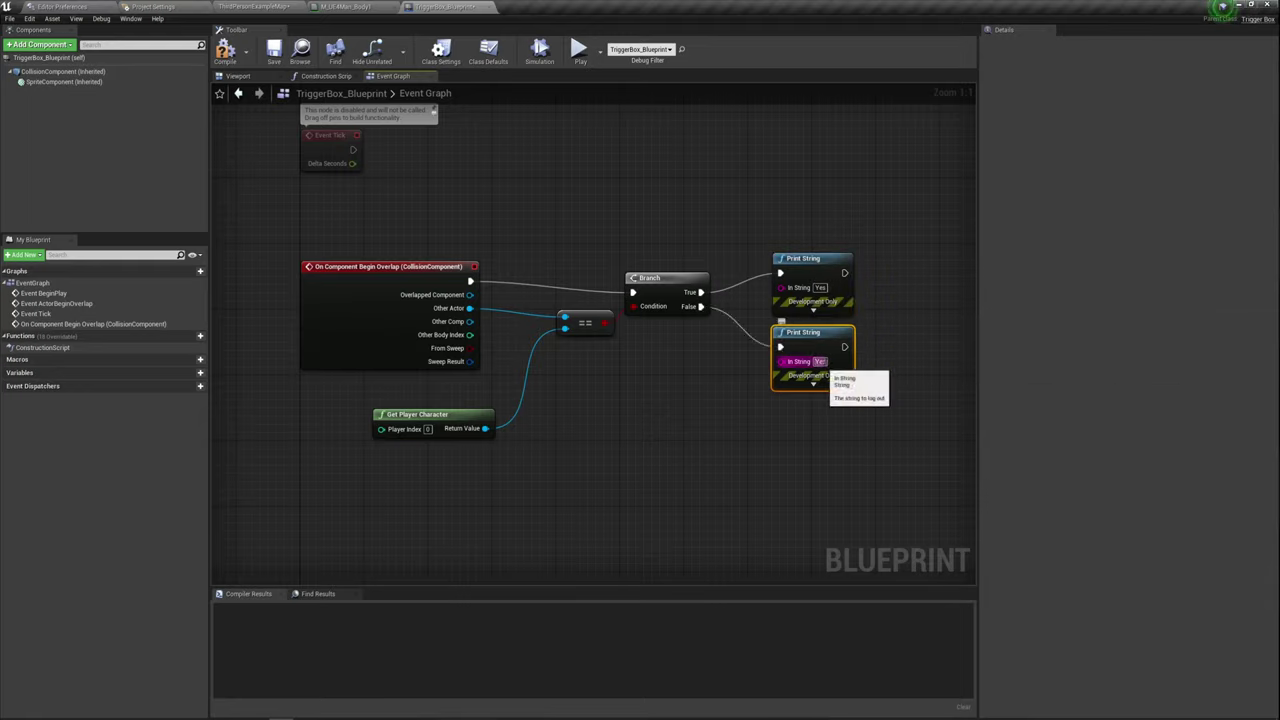
click(820, 361)
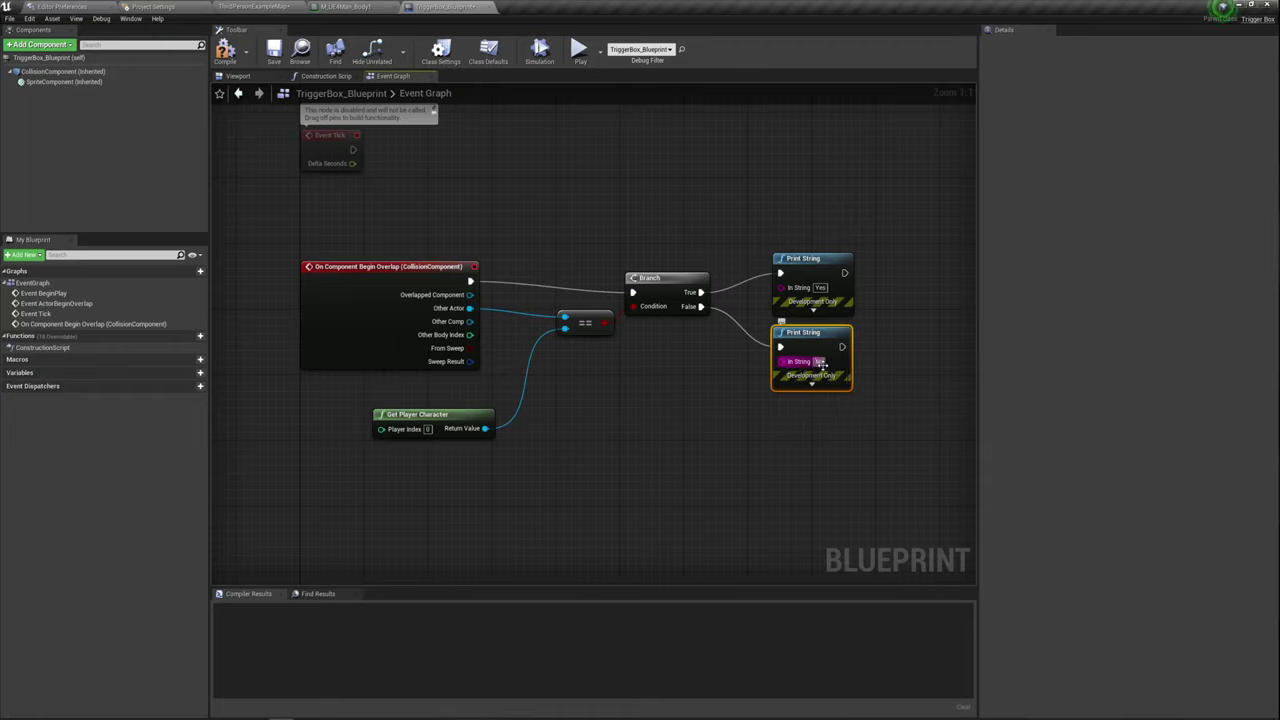
text(No)
click(780, 415)
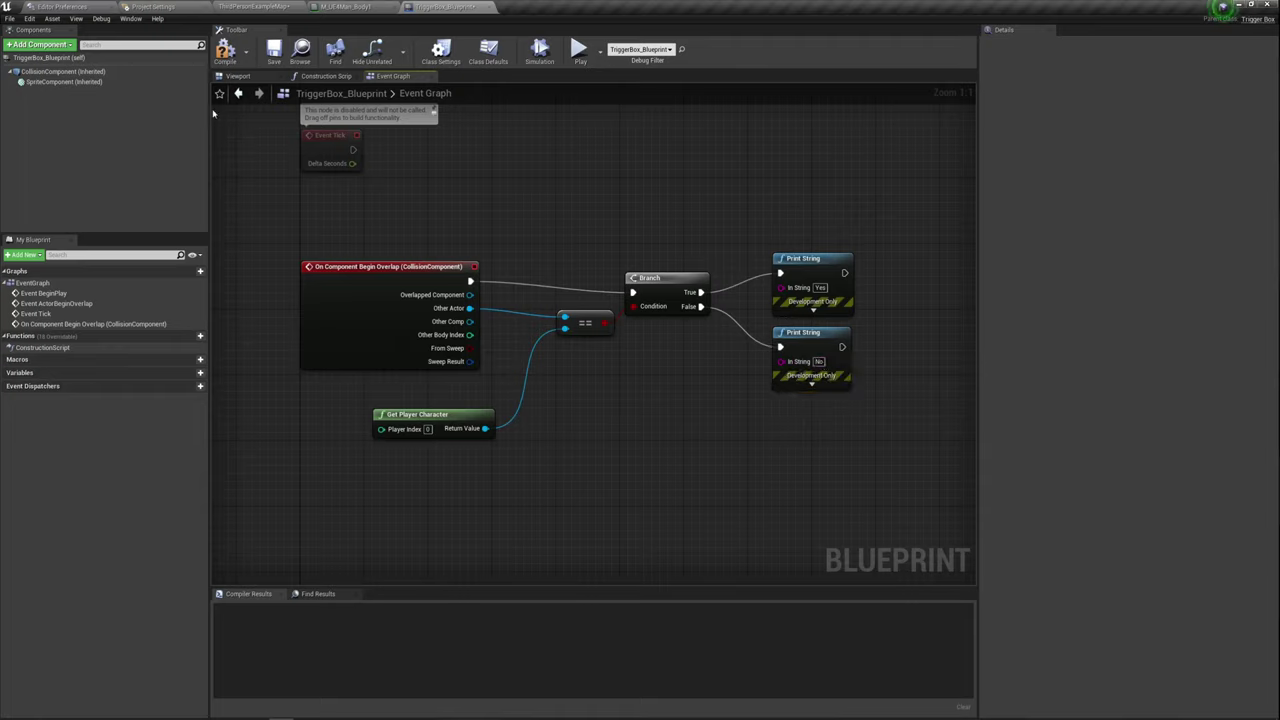
Compile TriggerBox_Blueprint and test it in a short play session.
click(225, 50)
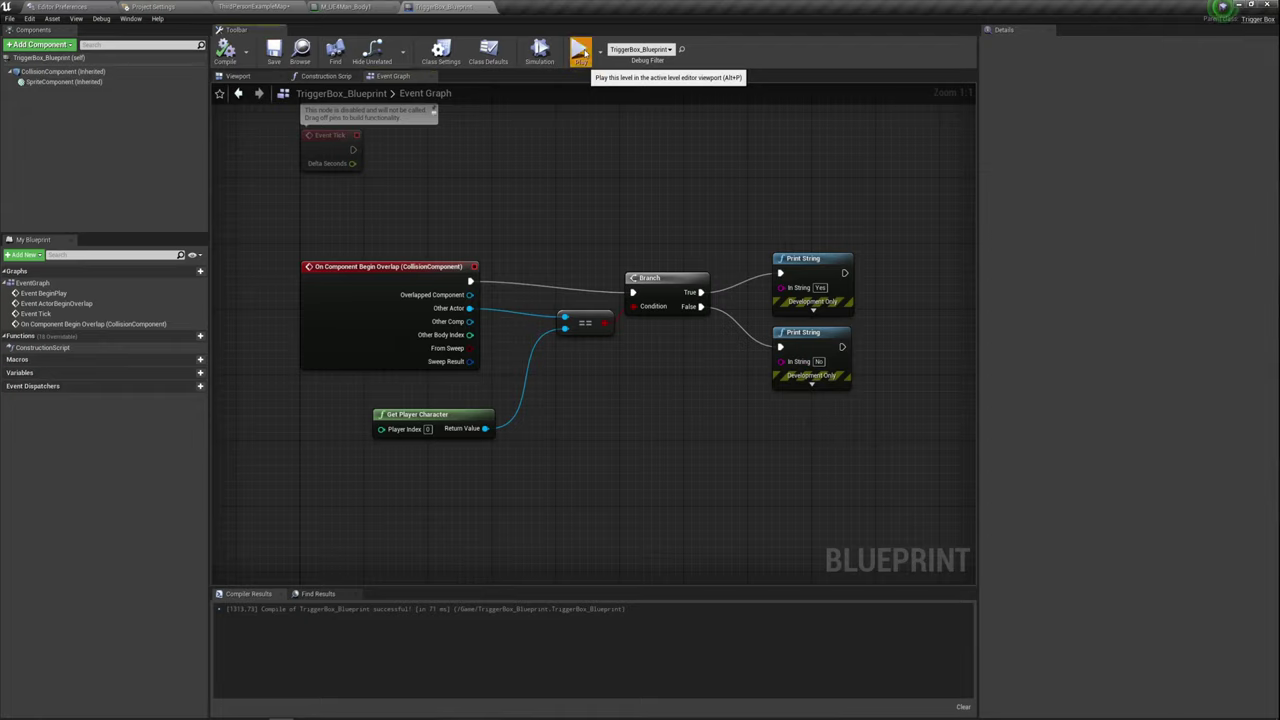
click(580, 52)
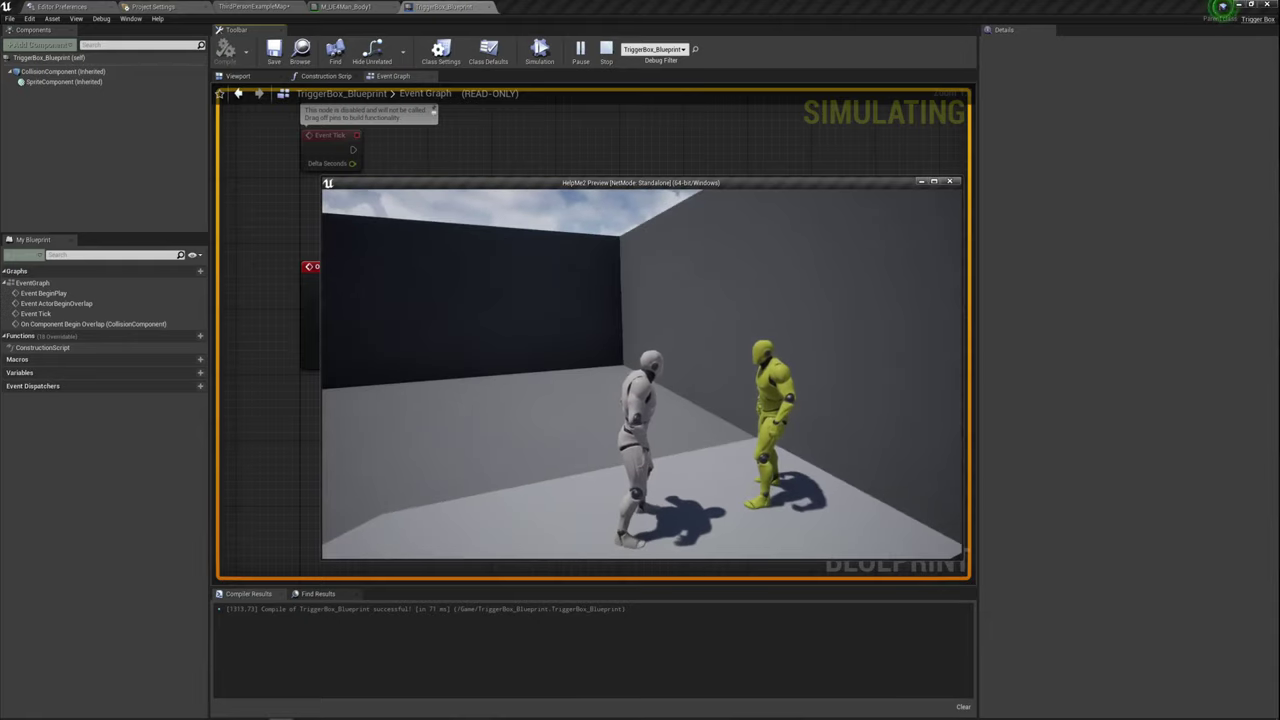
key(Escape)
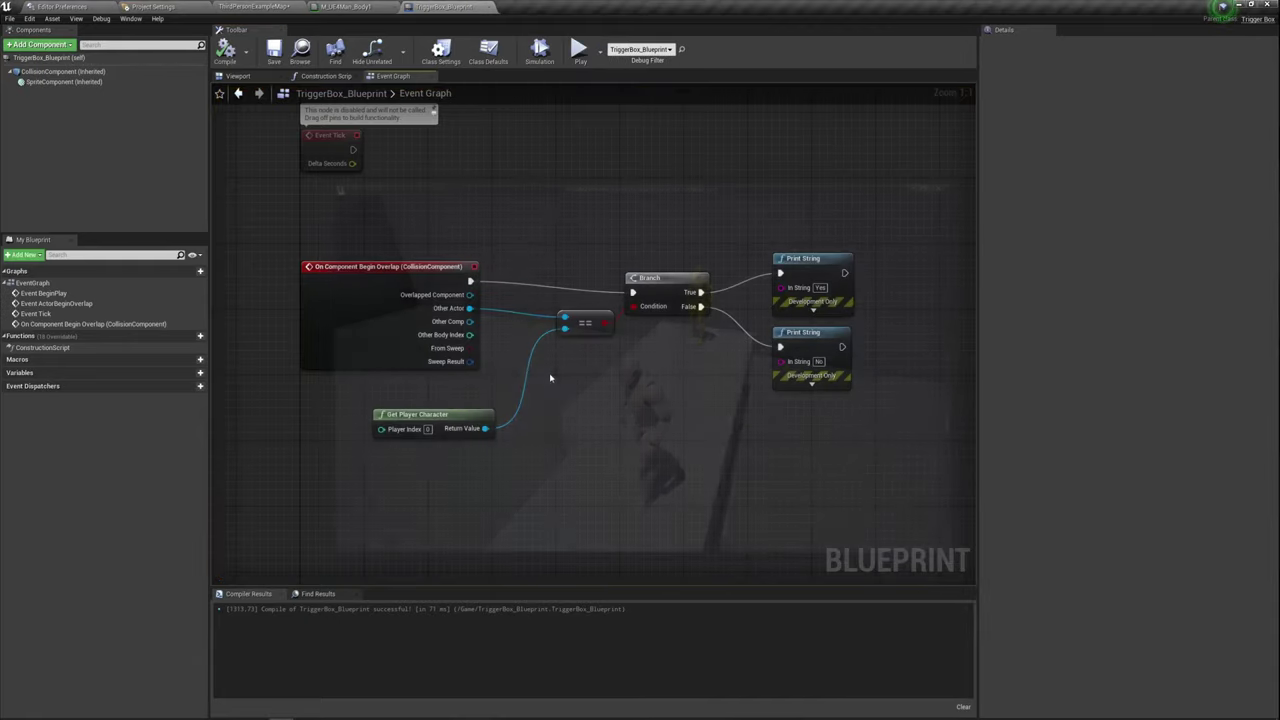
Review the overlap logic nodes and the level around the mannequin and platform.
scroll(590, 422, down, 3)
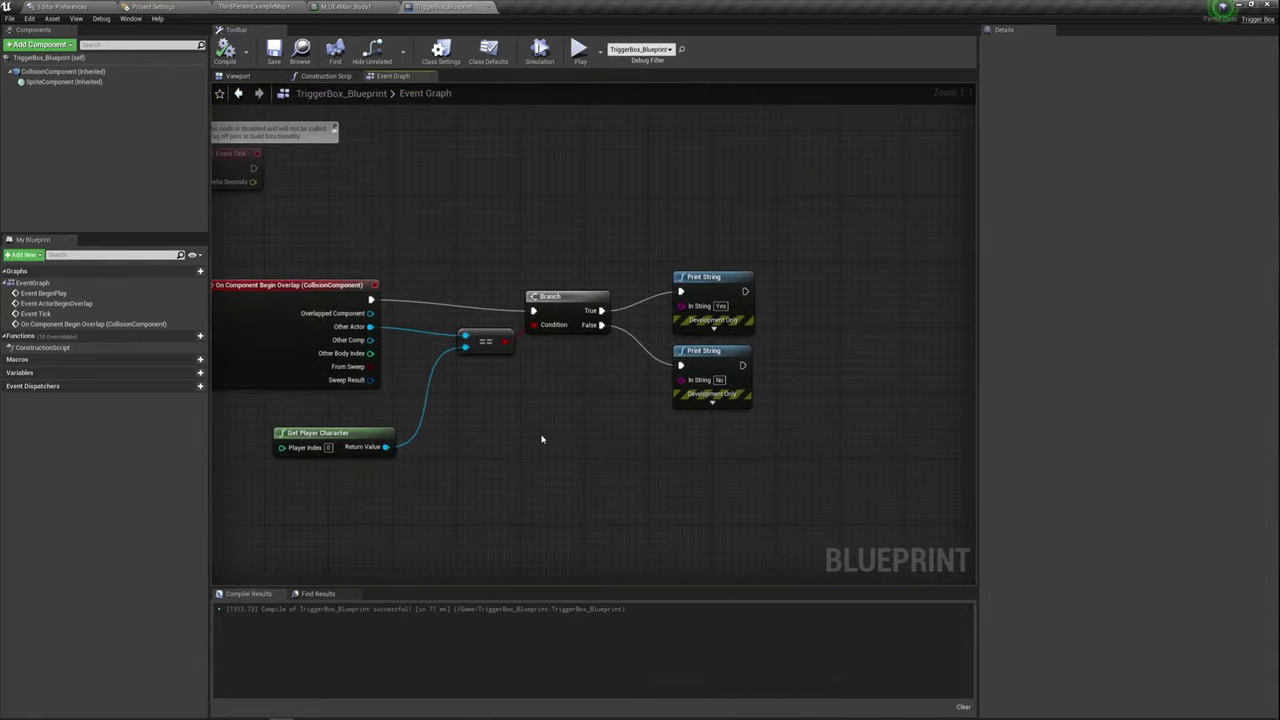
drag(394, 246, 714, 529)
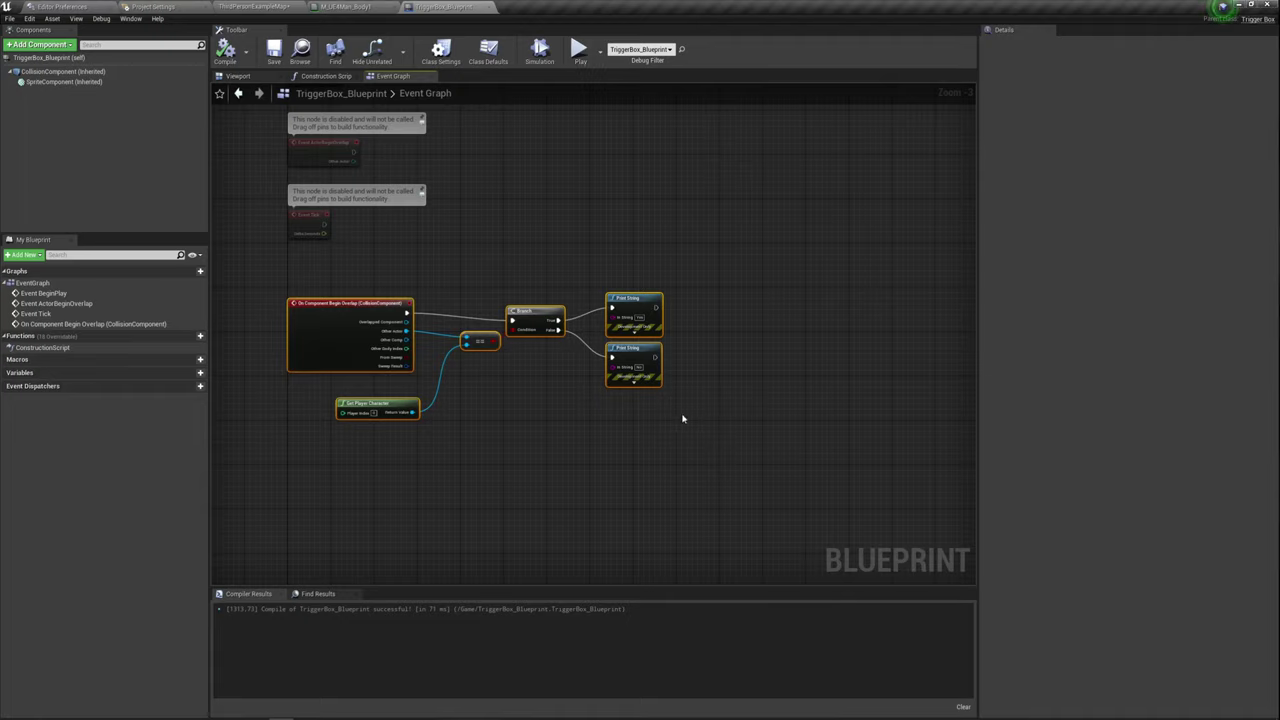
click(590, 268)
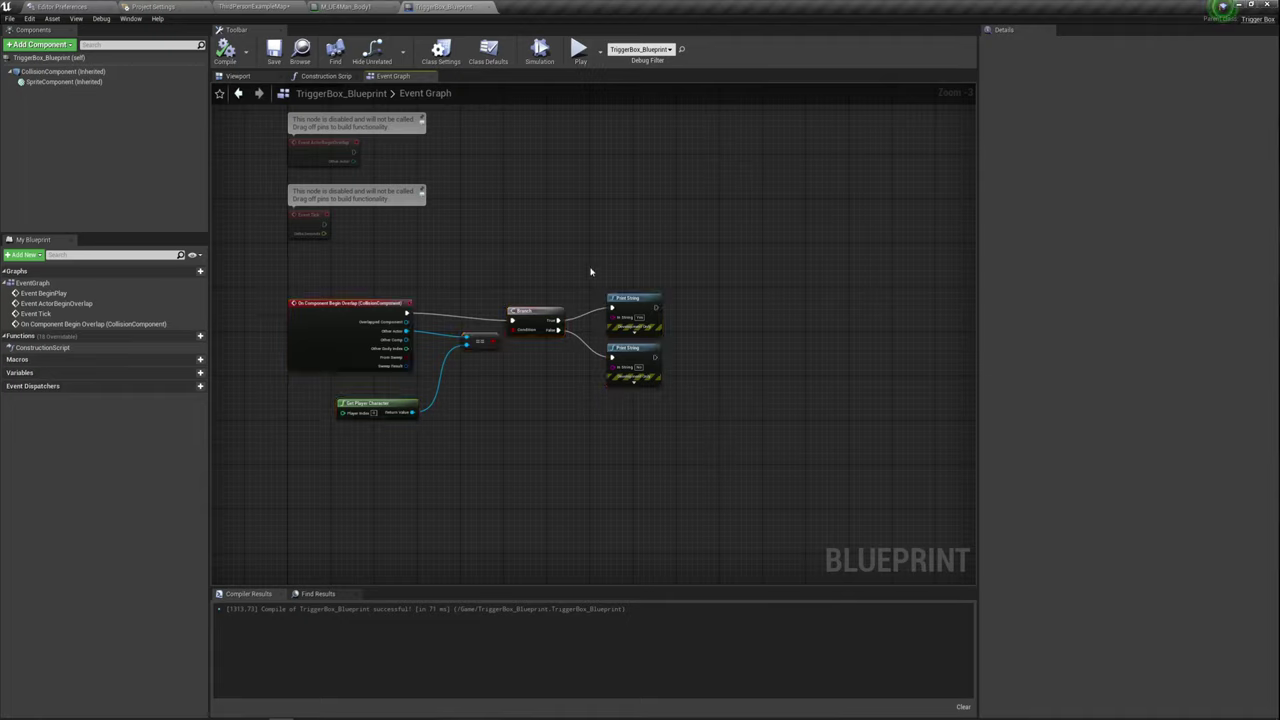
click(257, 6)
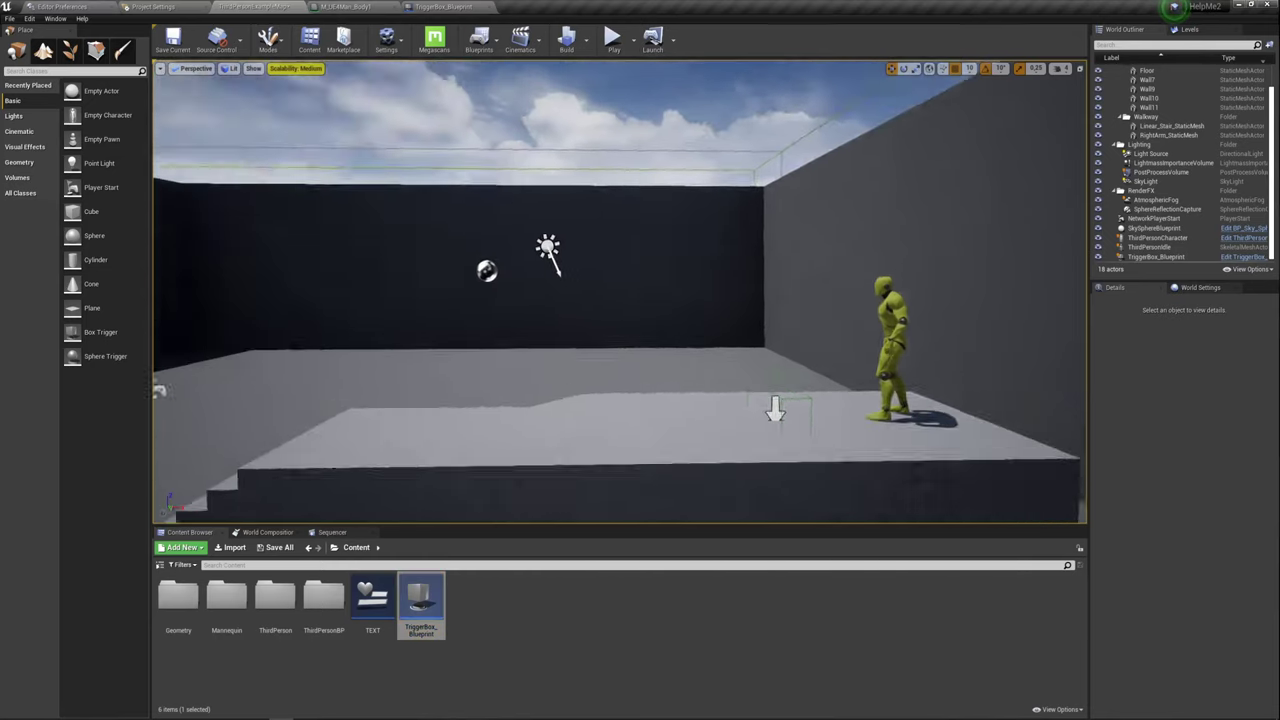
right_drag(620, 300, 680, 300)
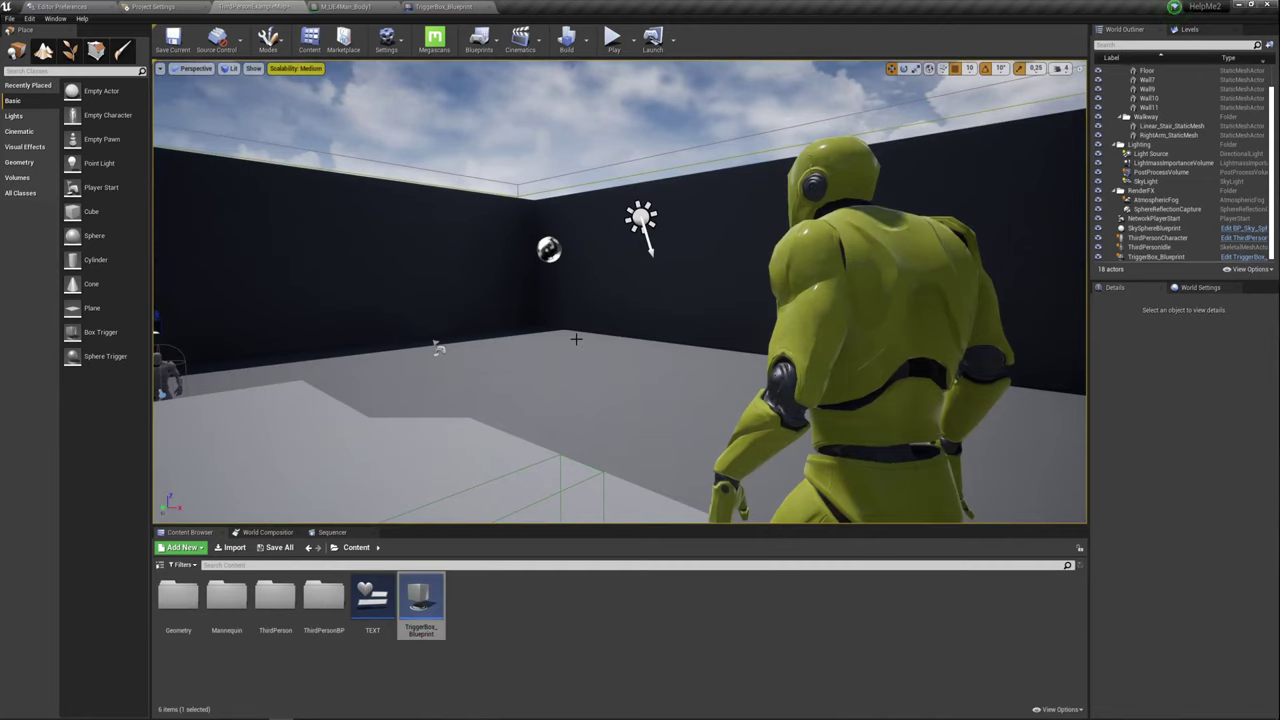
right_drag(576, 339, 600, 330)
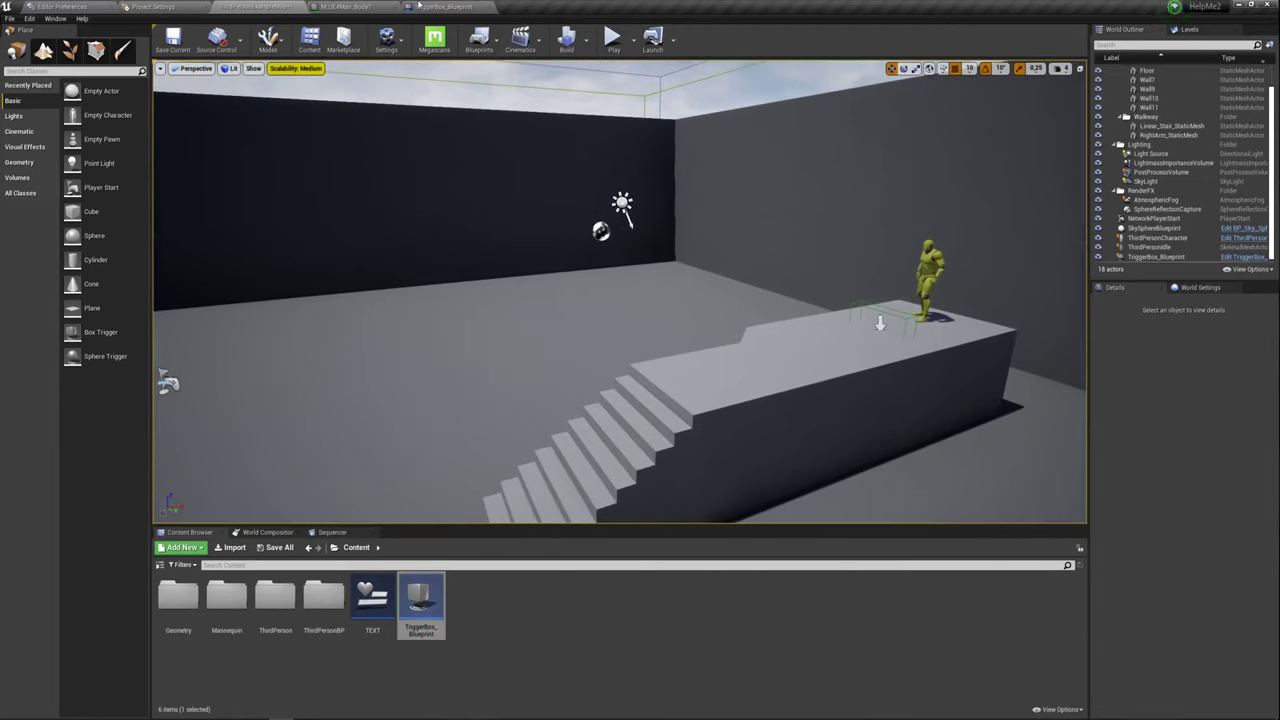
click(419, 6)
Select the Branch, ==, Print String and Get Player Character nodes, then go back to ThirdPersonExampleMap.
scroll(388, 285, down, 1)
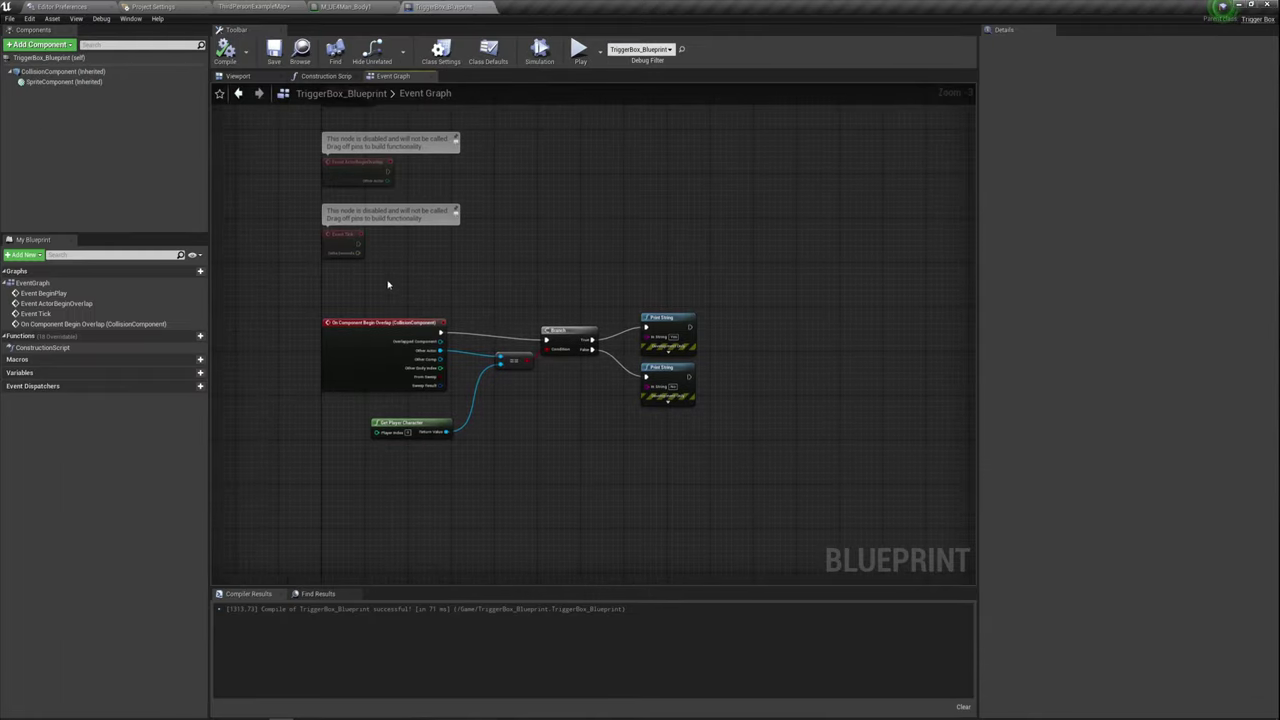
drag(388, 285, 655, 501)
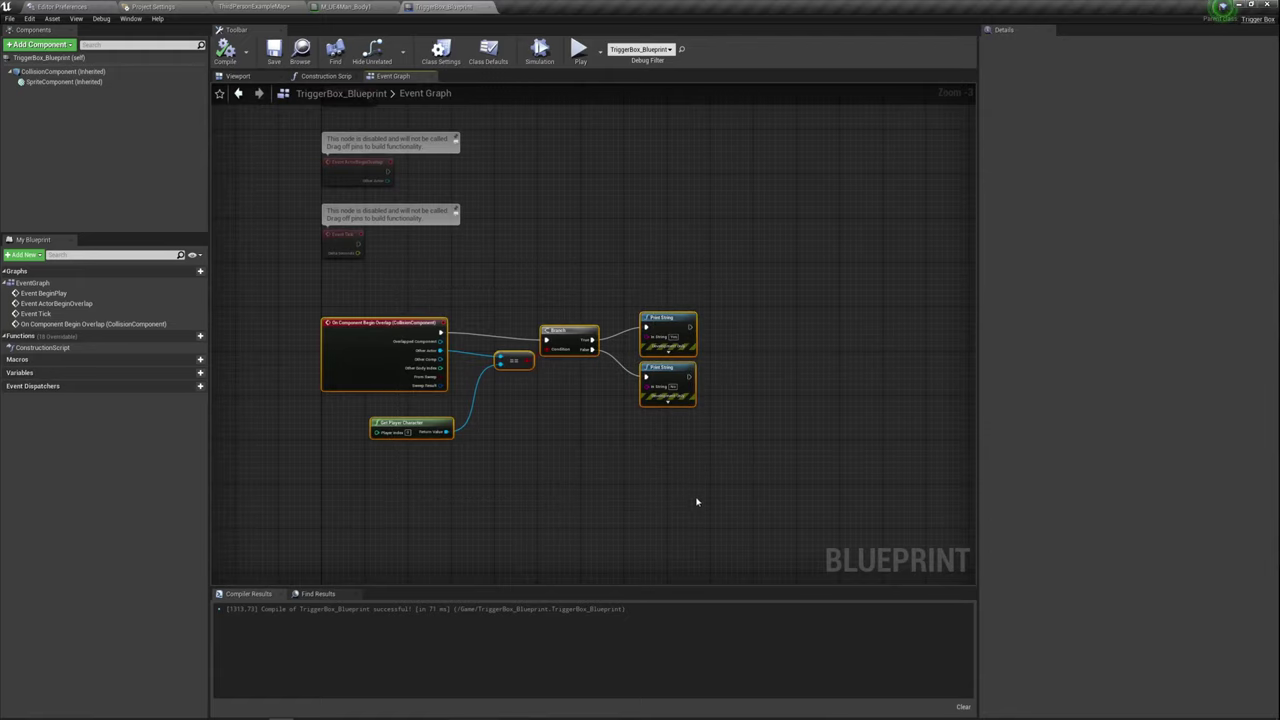
right_drag(697, 502, 687, 444)
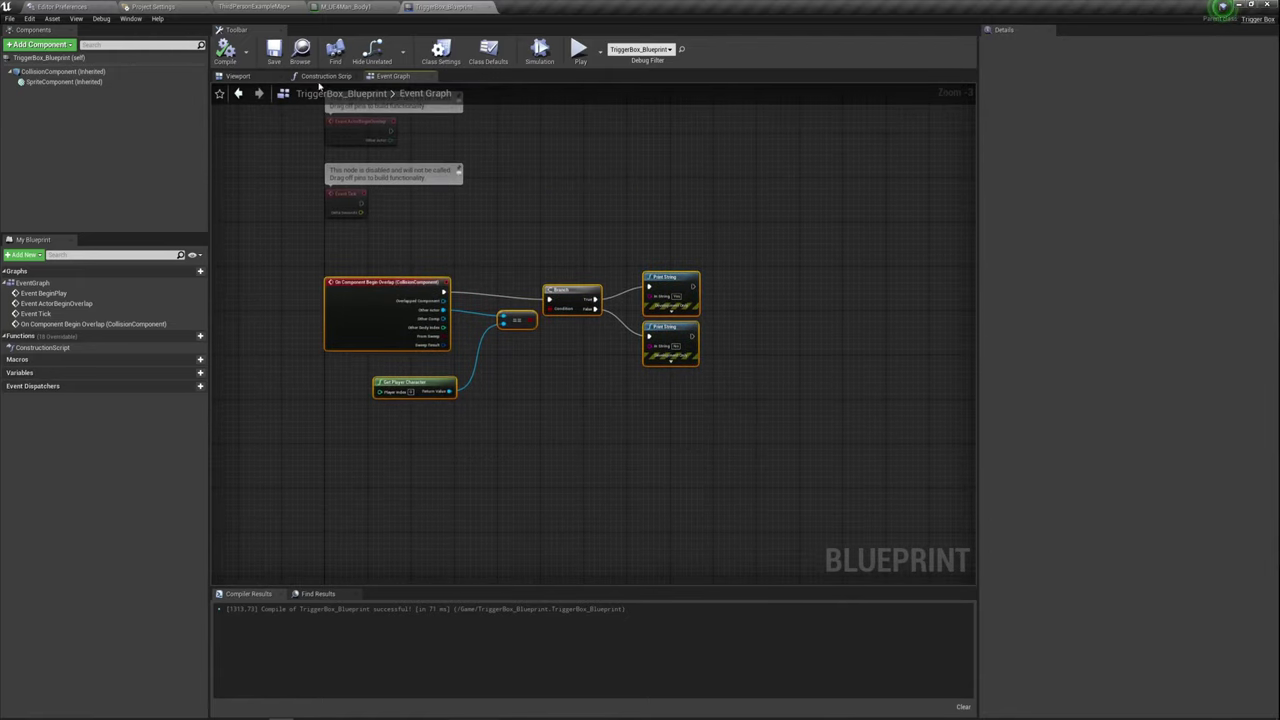
click(487, 240)
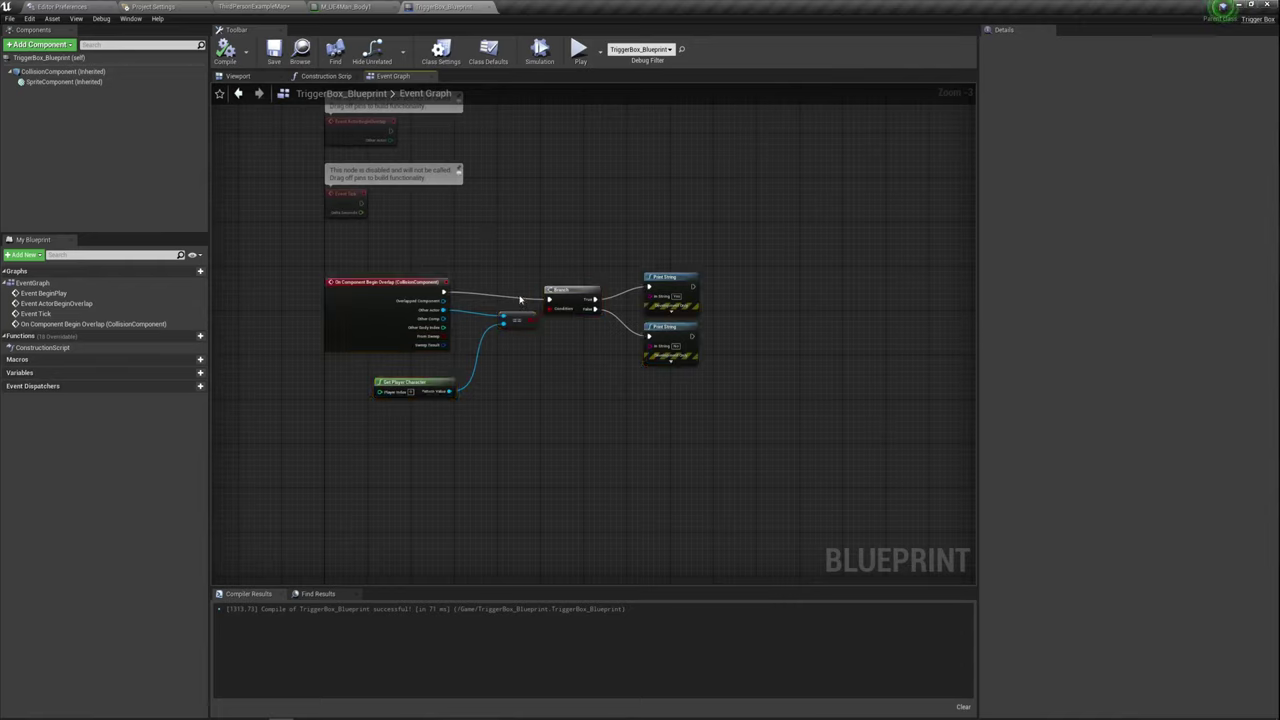
drag(465, 272, 673, 450)
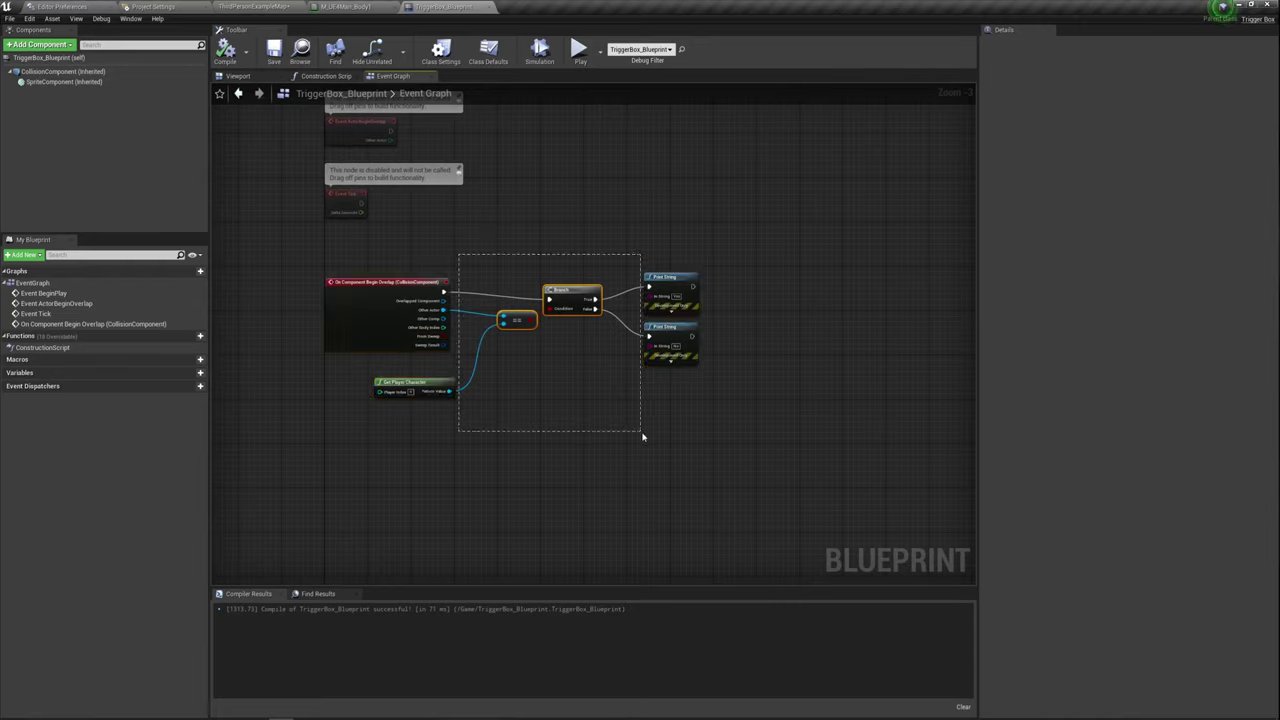
ctrl+click(410, 386)
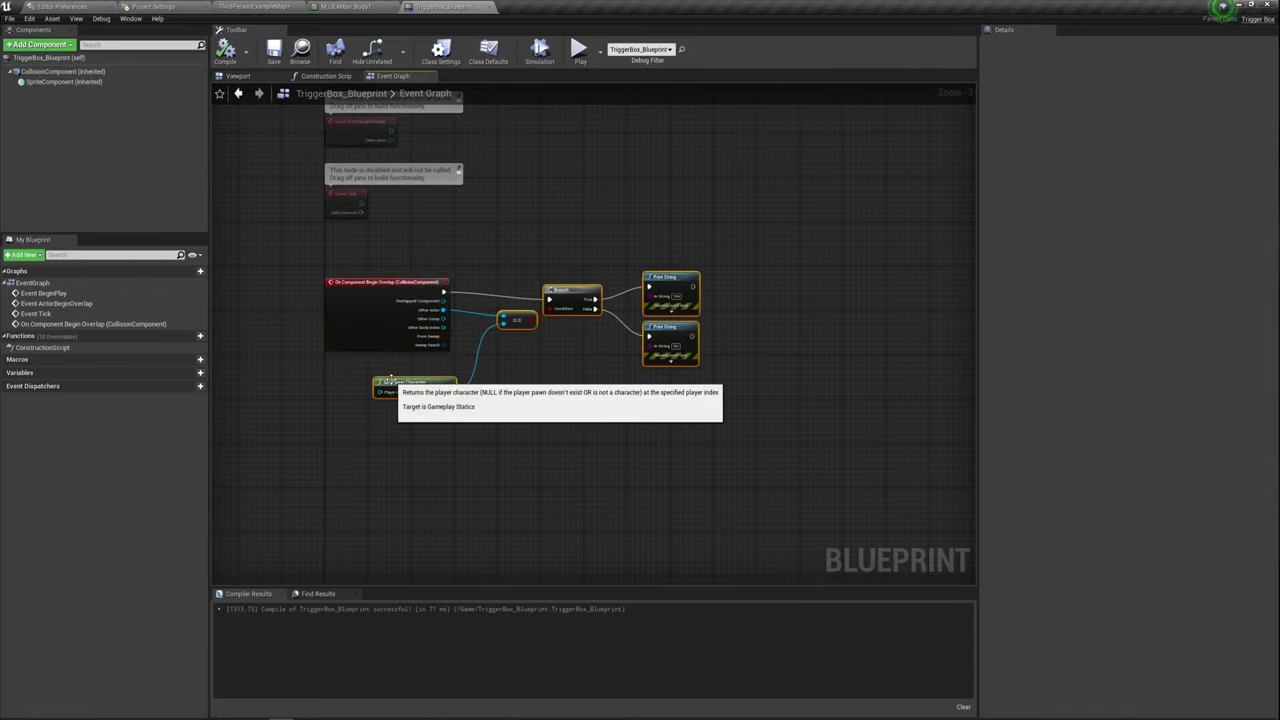
right_click(568, 291)
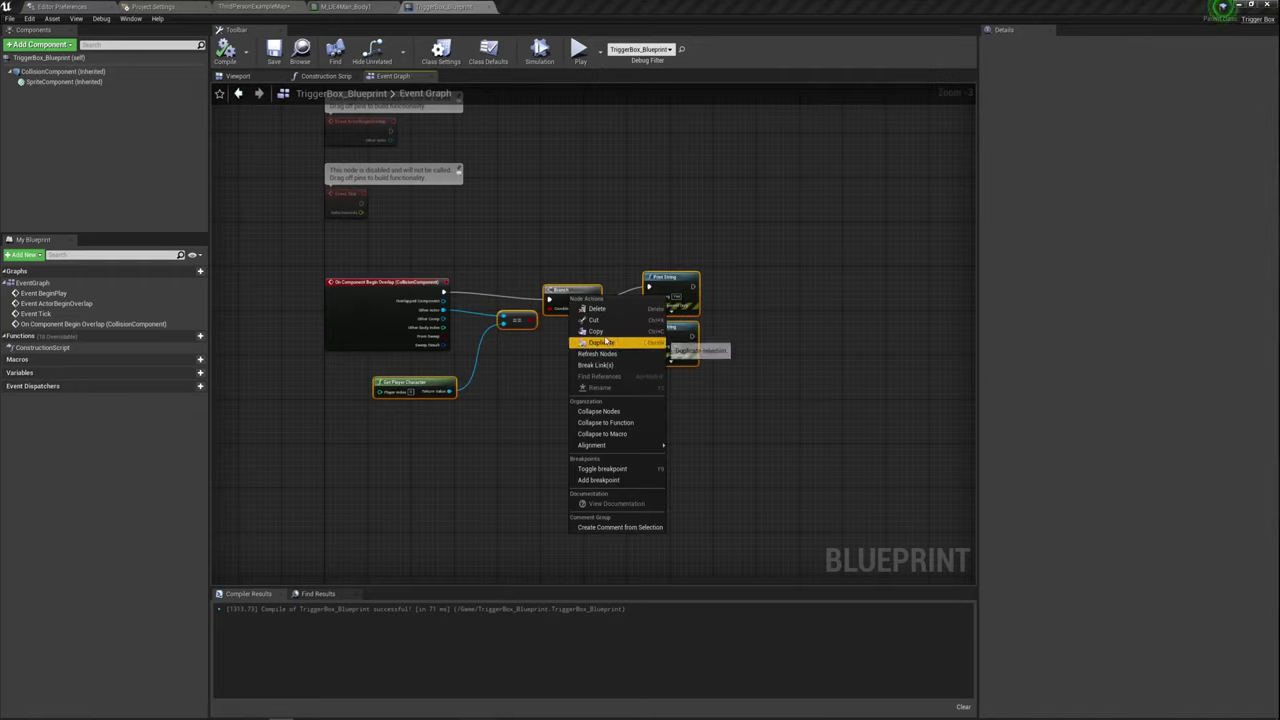
click(458, 248)
click(271, 6)
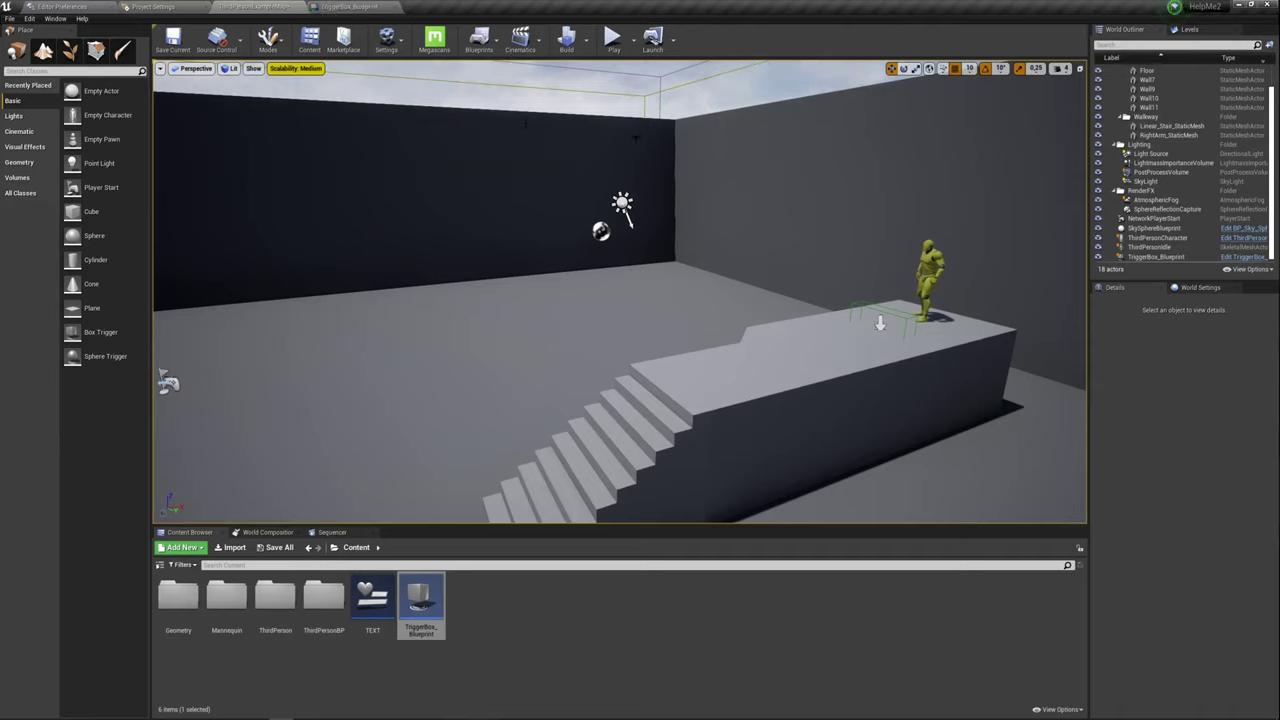
Open the Level Blueprint, select the trigger box actor in the level, and return to its graph.
click(479, 40)
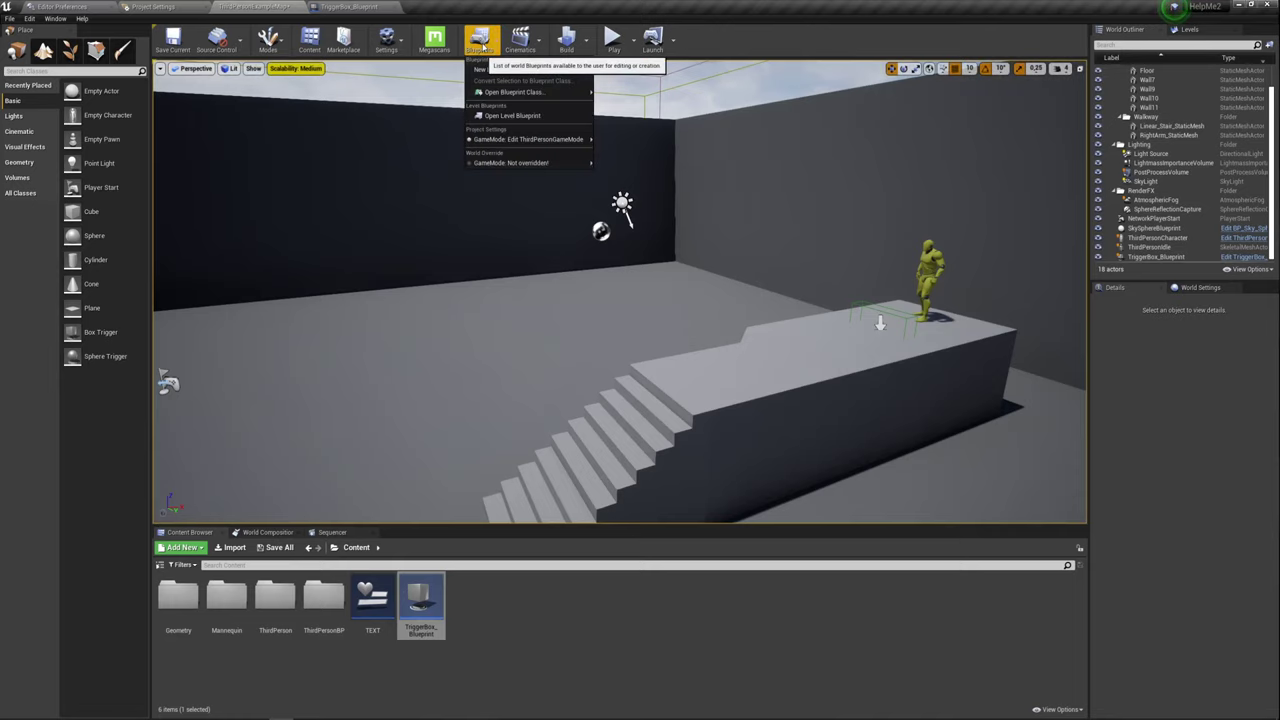
click(525, 115)
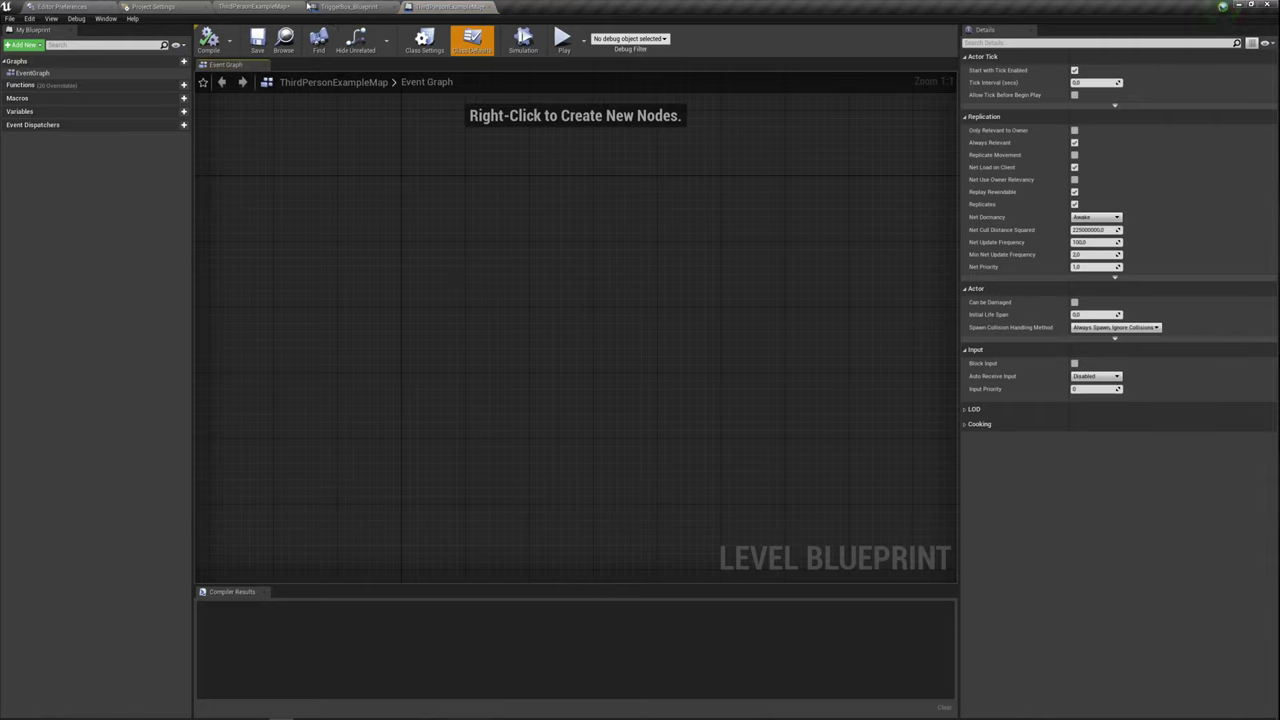
click(305, 6)
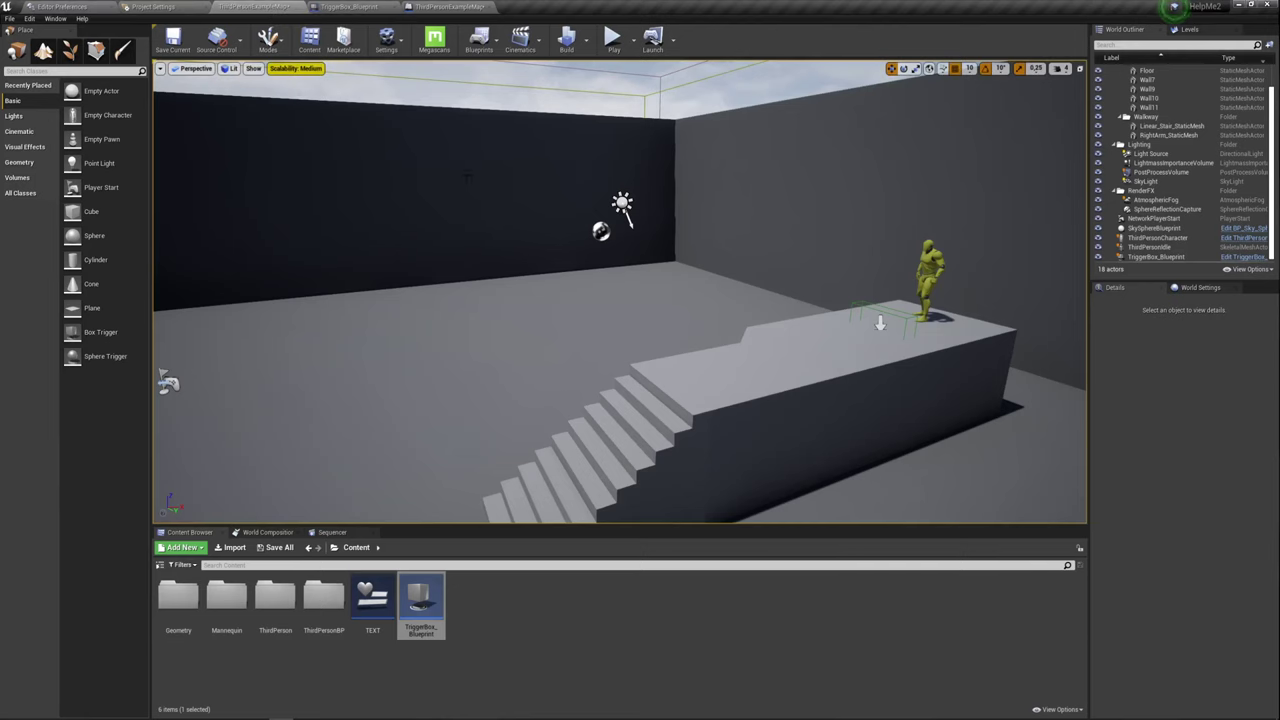
click(880, 322)
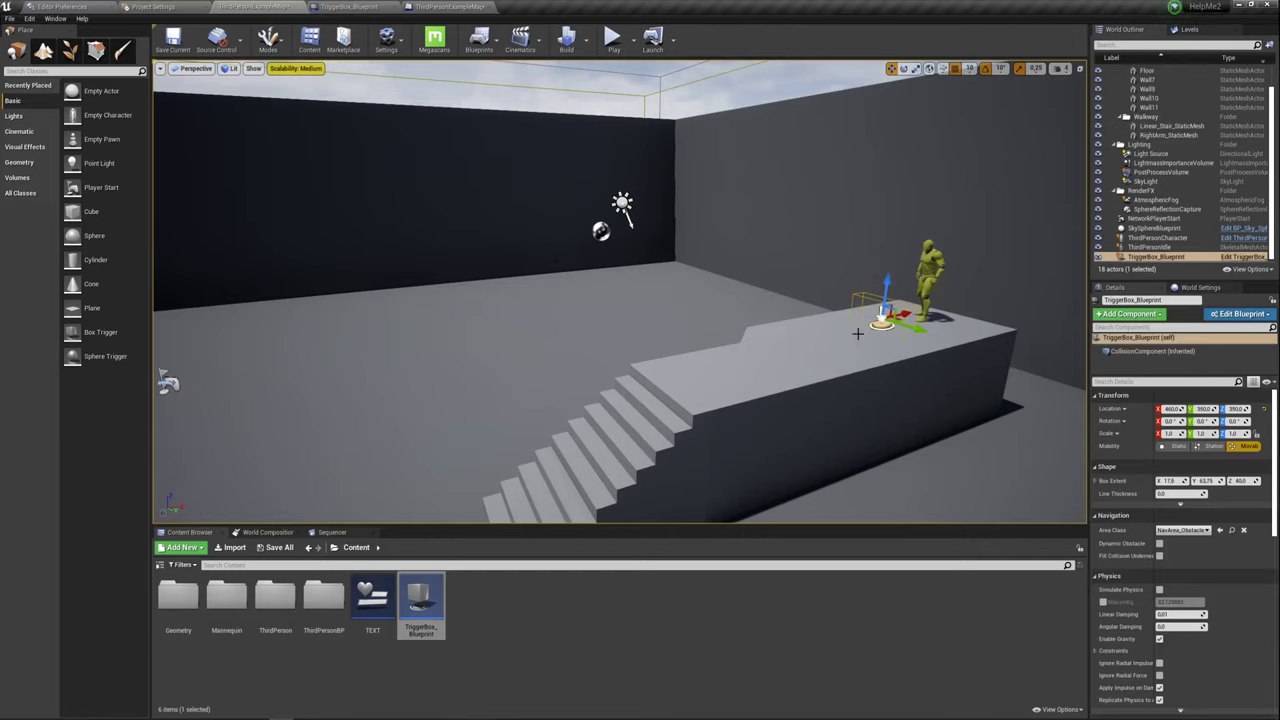
click(417, 8)
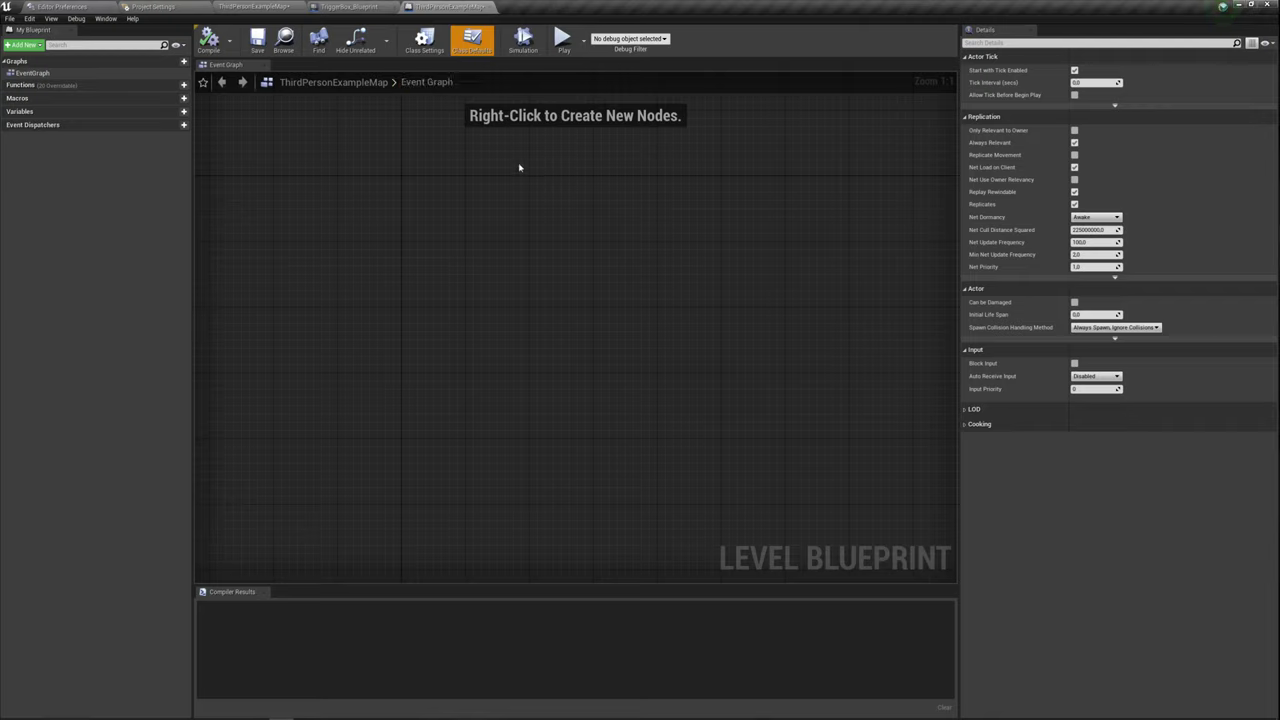
Add a trigger box reference node to the level blueprint, then delete it.
right_click(378, 250)
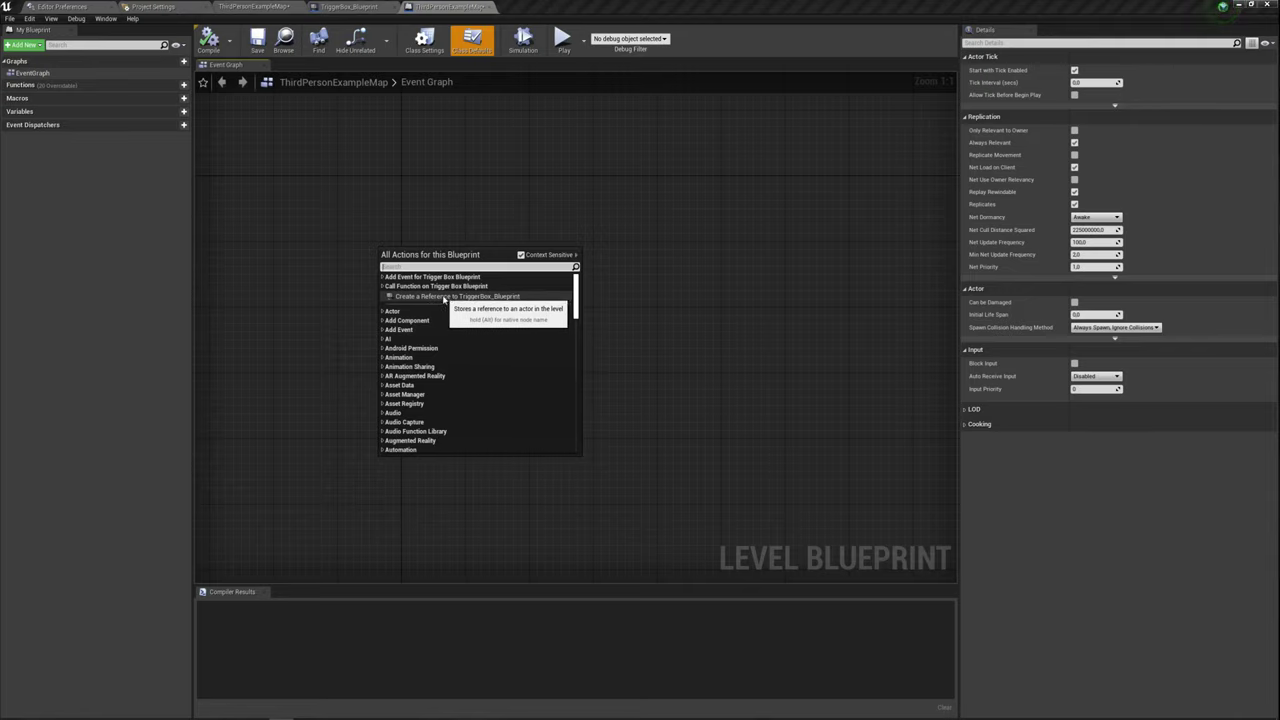
click(443, 297)
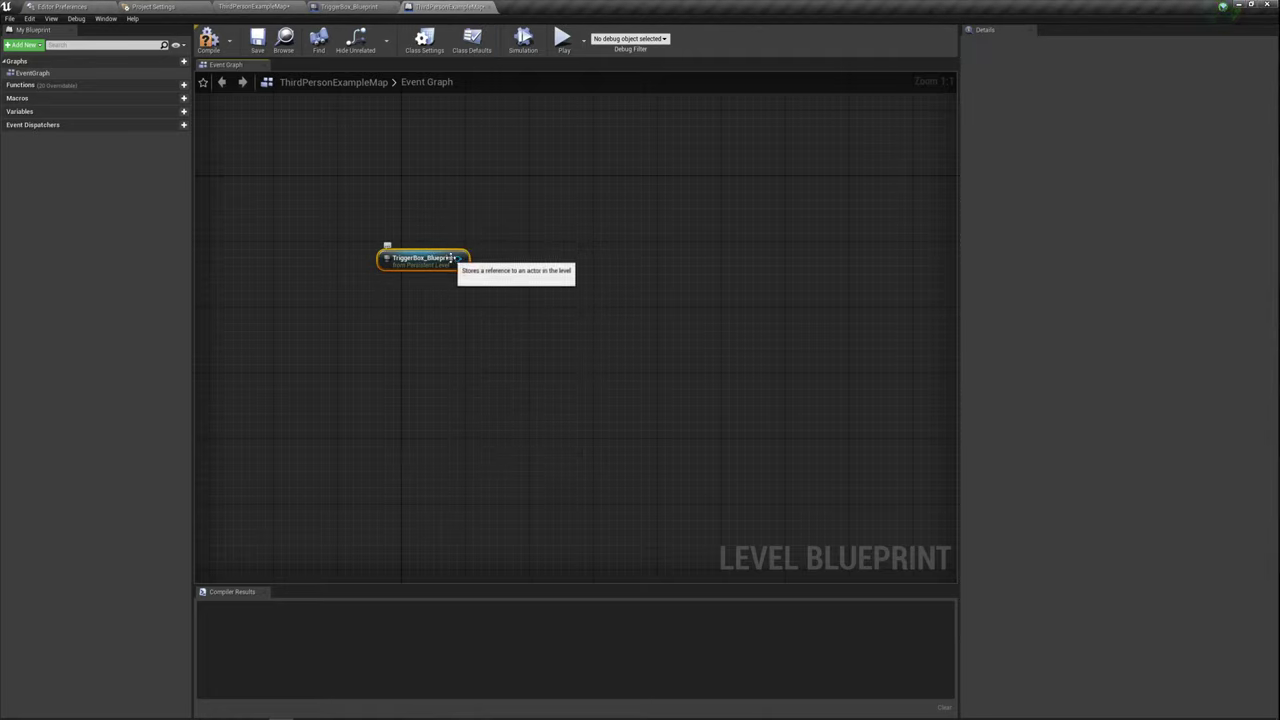
drag(421, 260, 421, 318)
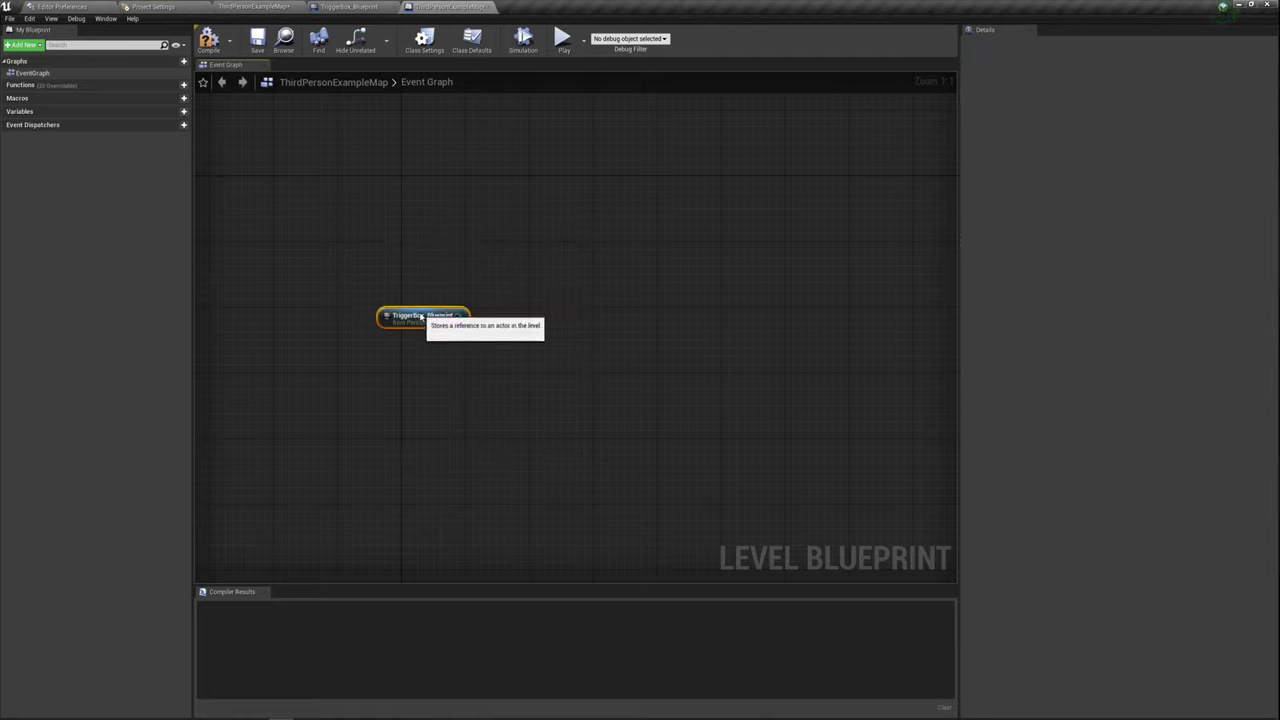
key(Delete)
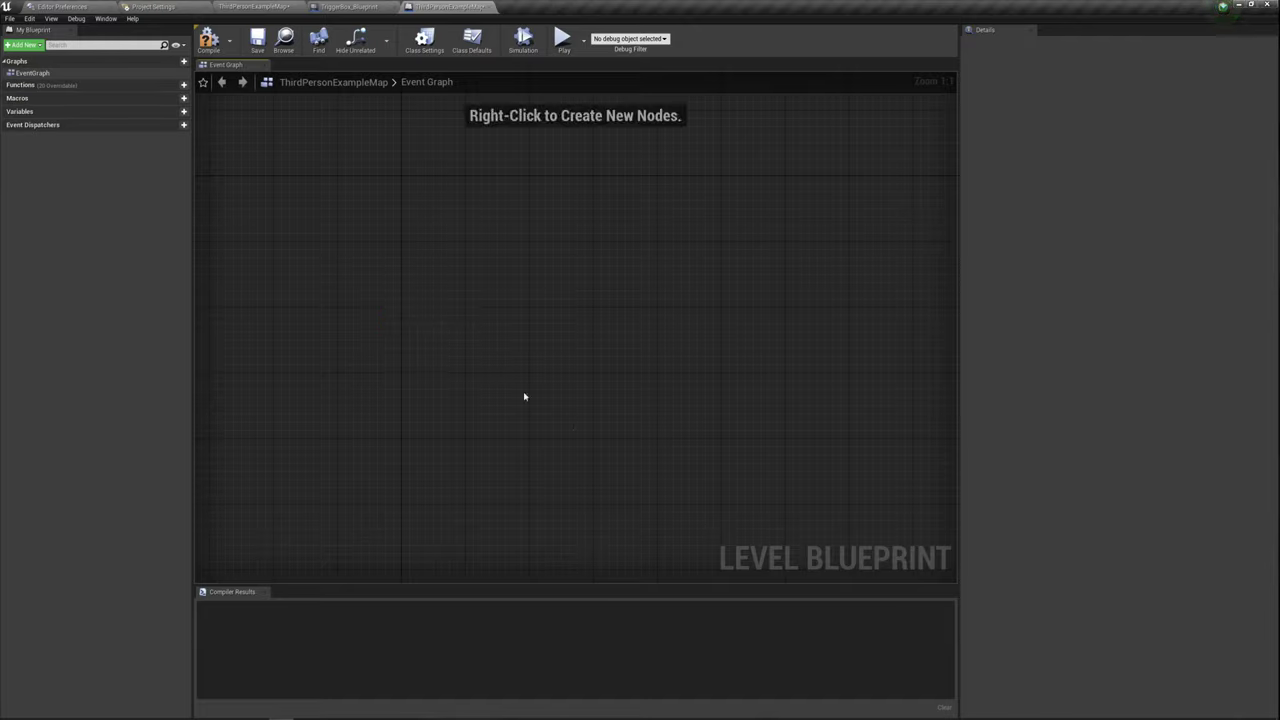
Add On Actor Begin Overlap for TriggerBox_Blueprint through Add Event > Collision.
right_click(421, 274)
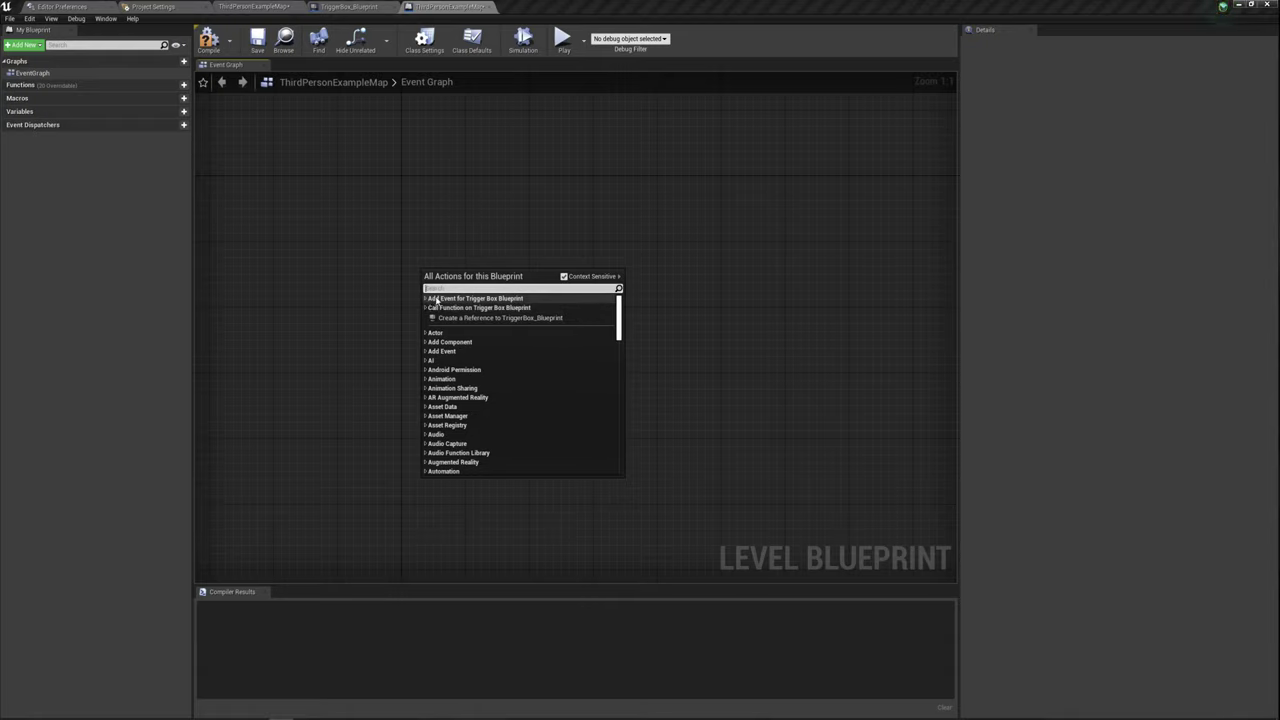
click(436, 300)
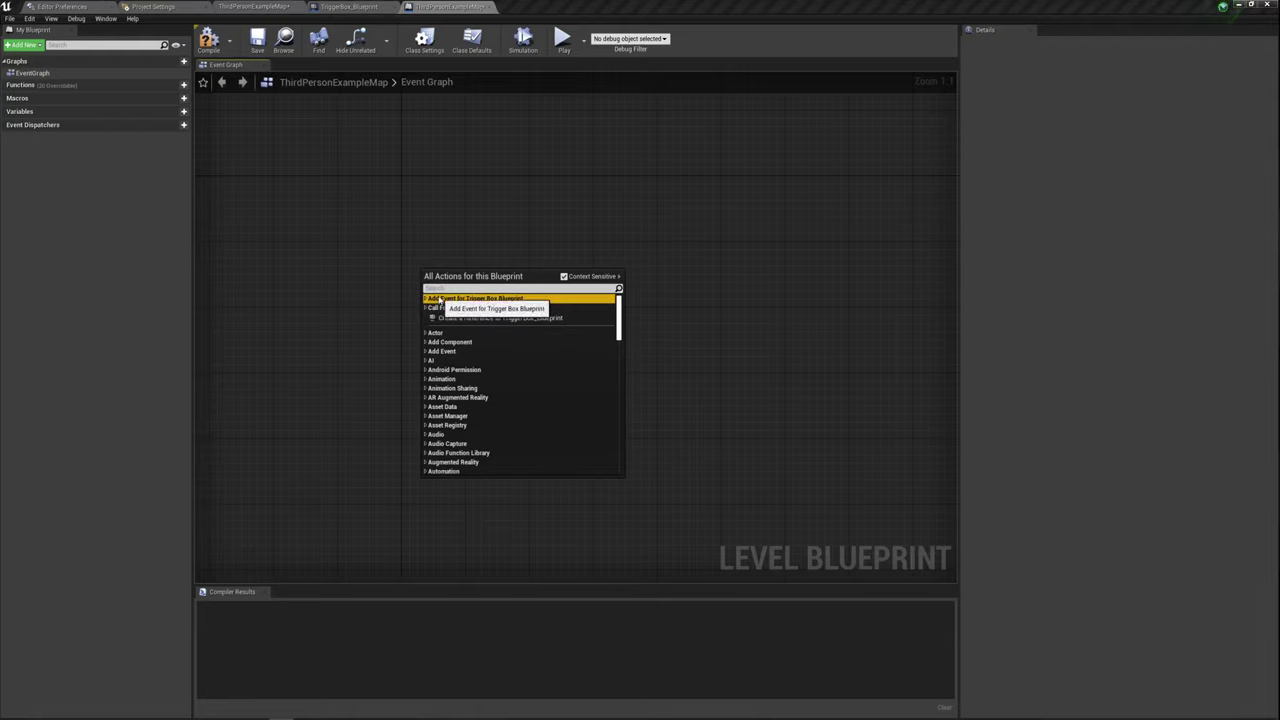
double_click(440, 300)
double_click(443, 308)
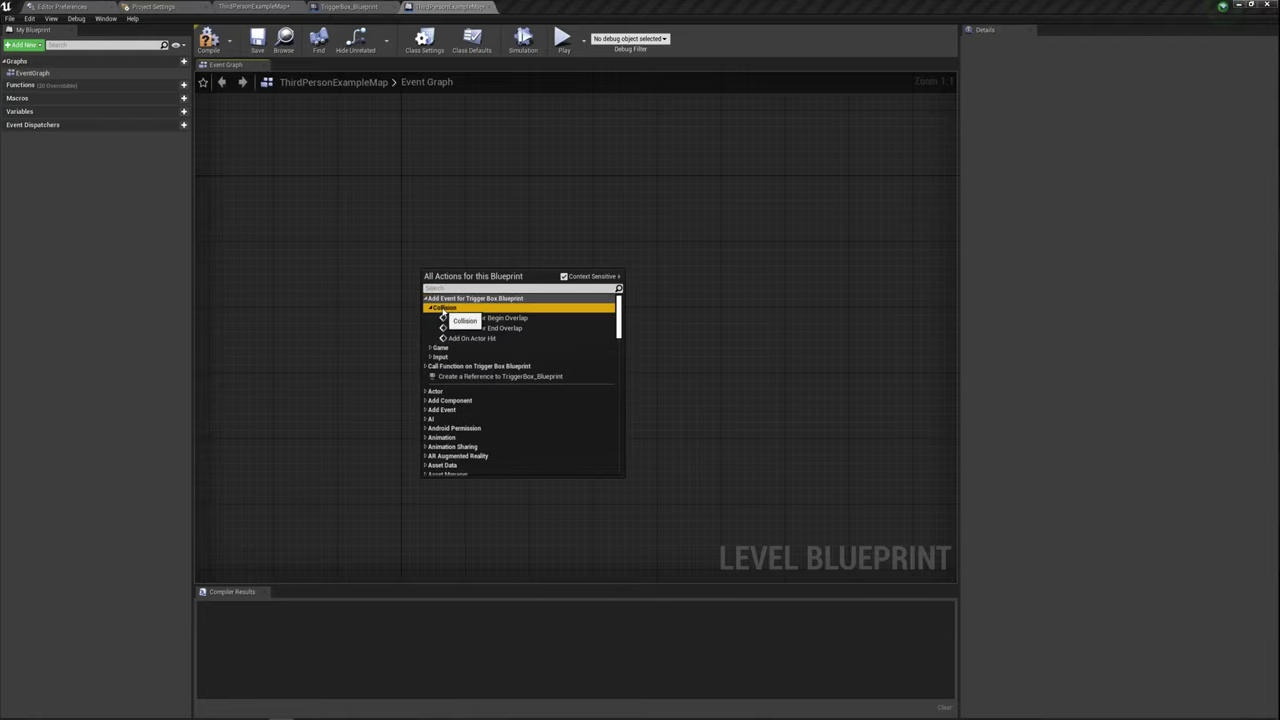
click(500, 318)
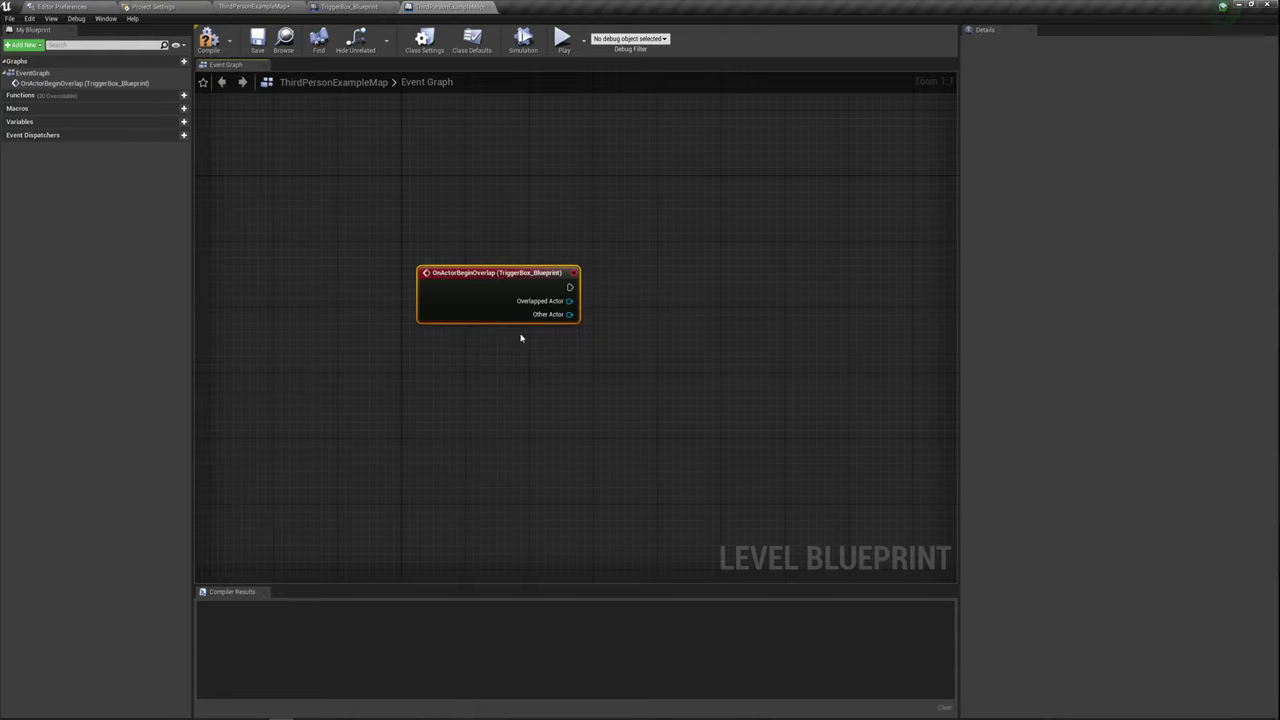
Compare Other Actor with Get Player Character in an == node driving a Branch to Yes/No Print Strings.
right_drag(600, 349, 471, 338)
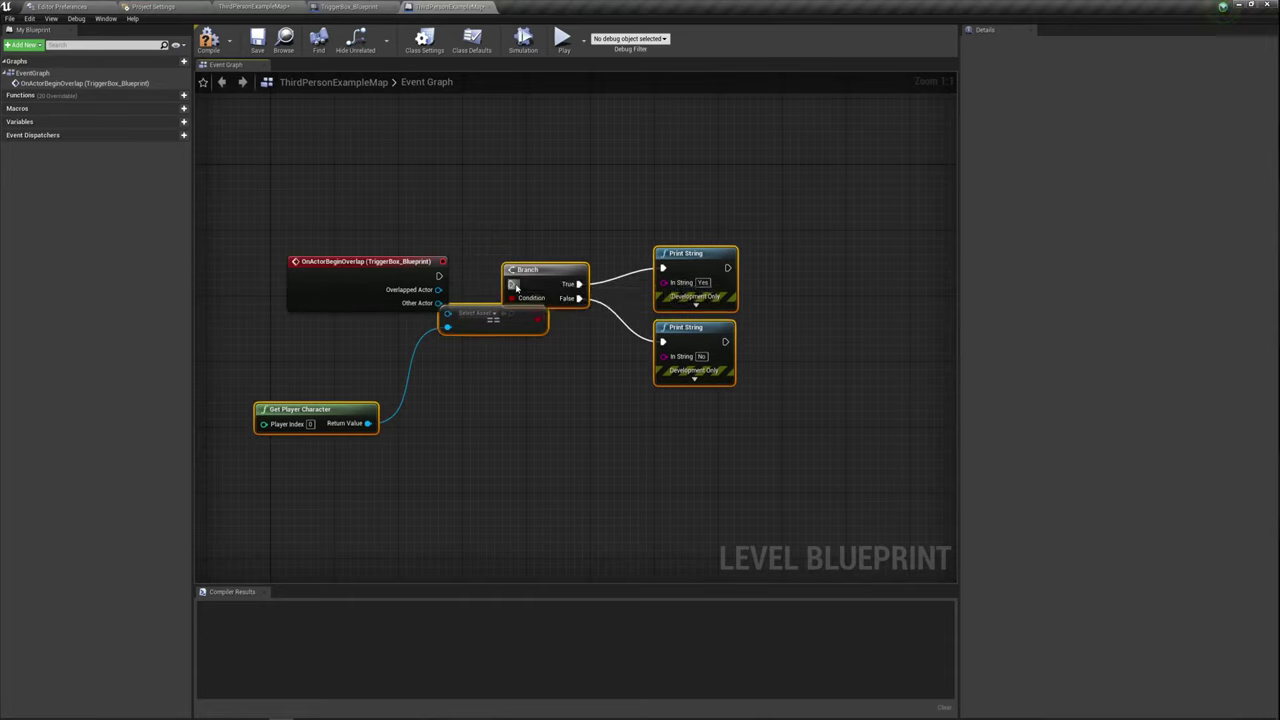
drag(438, 303, 499, 312)
click(518, 395)
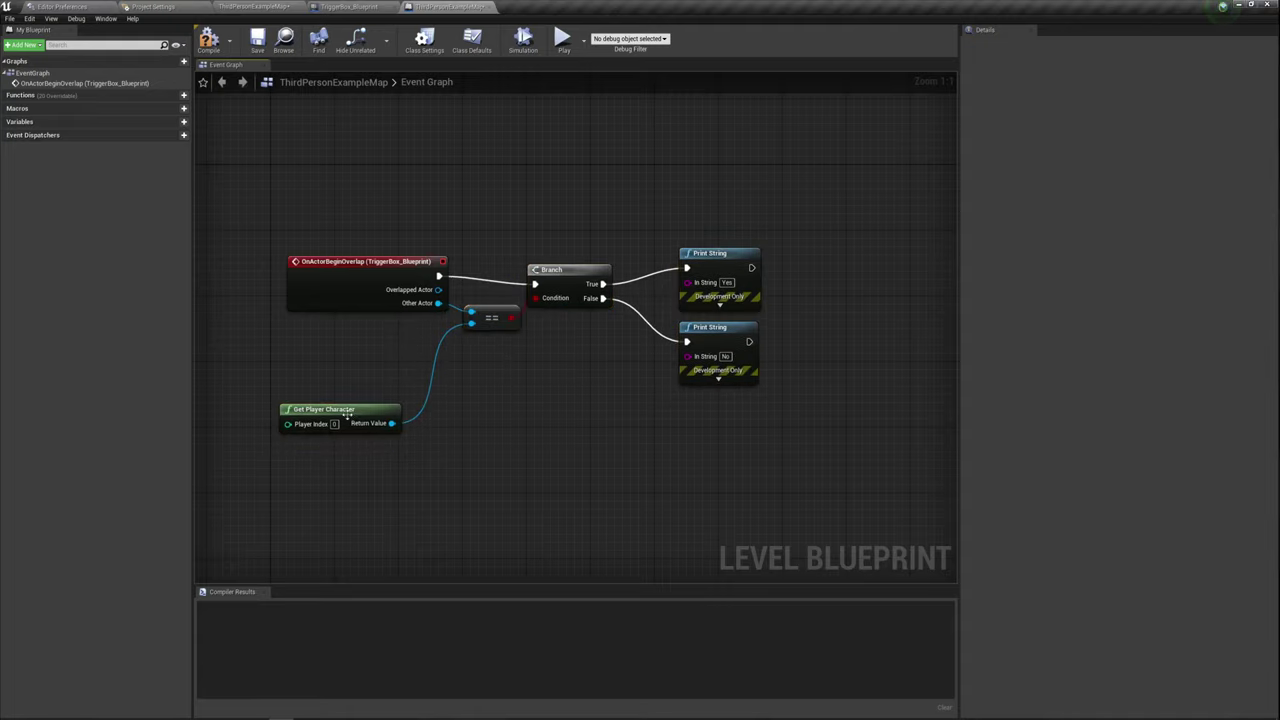
drag(345, 416, 401, 359)
mouse_move(604, 447)
right_down()
mouse_move(505, 436)
mouse_move(470, 449)
right_up()
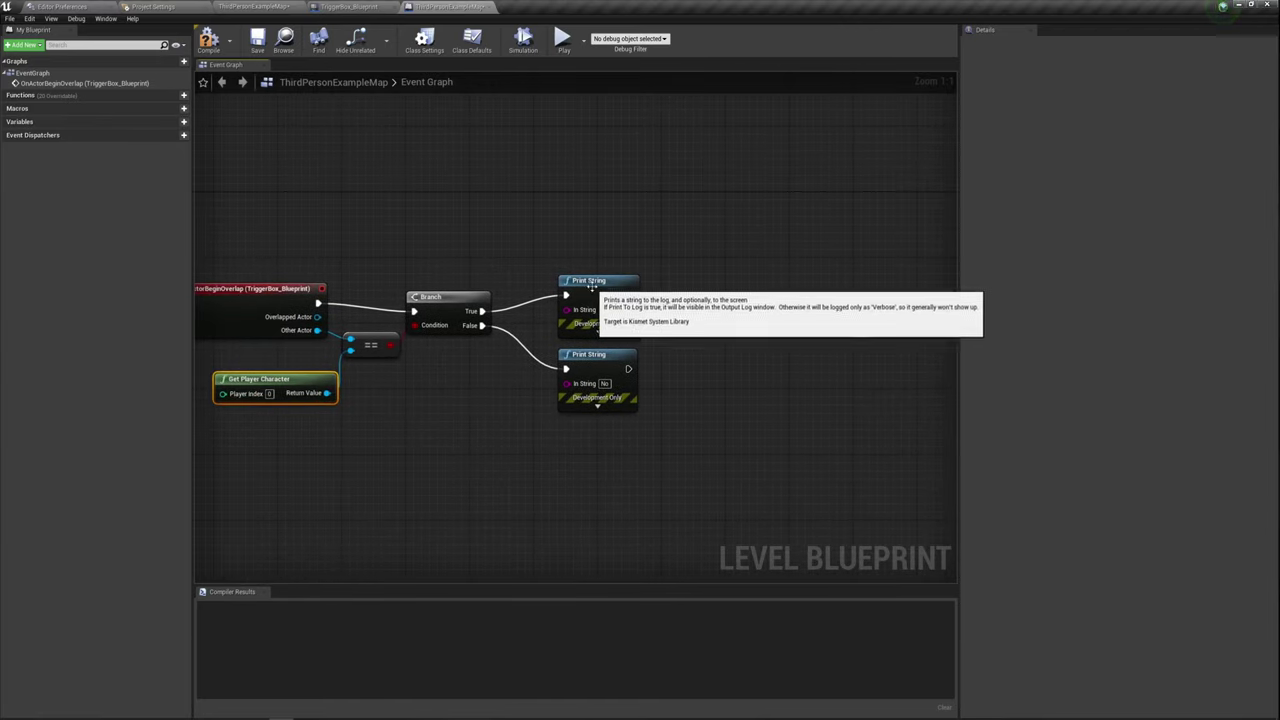
drag(591, 287, 592, 271)
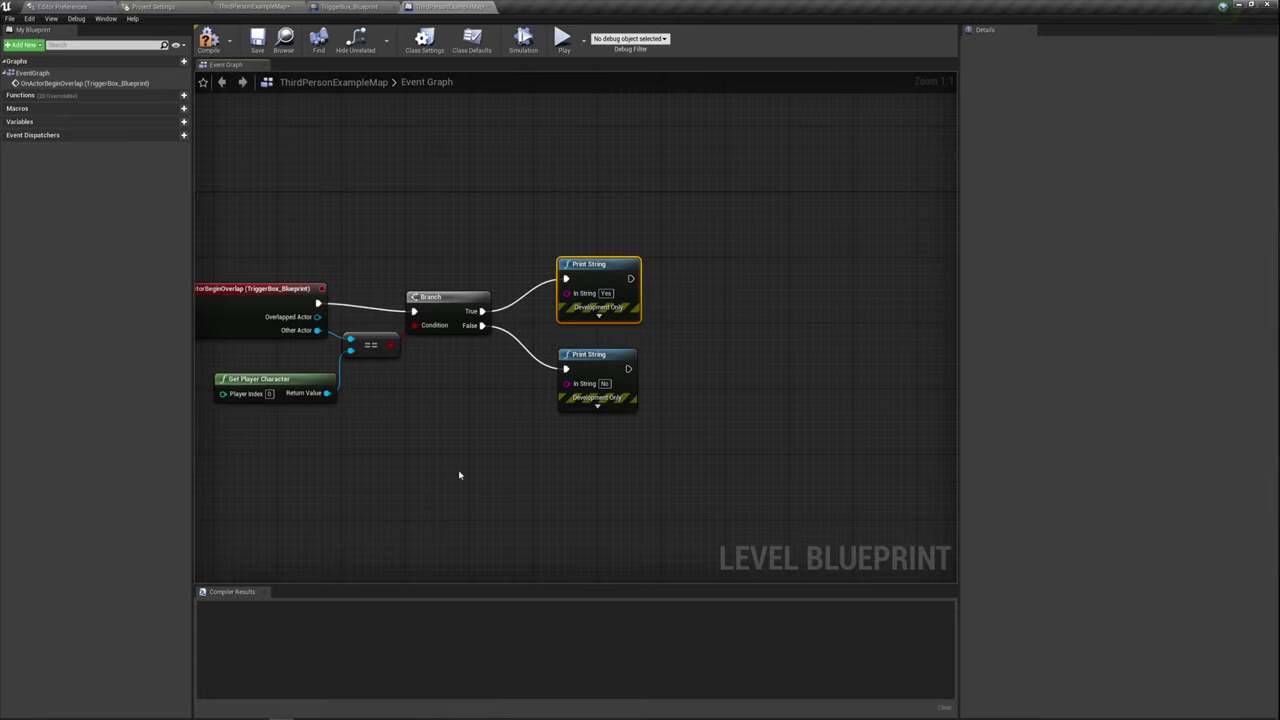
right_drag(457, 471, 380, 468)
right_drag(603, 337, 552, 333)
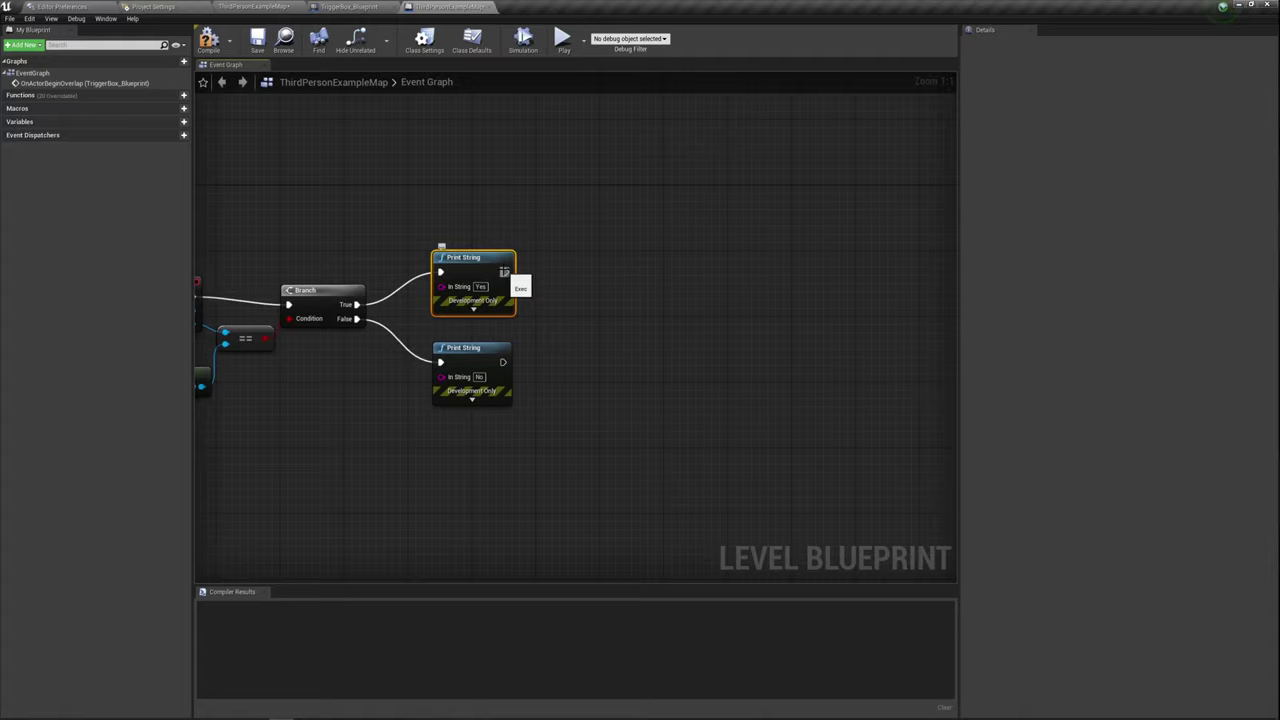
drag(505, 271, 528, 267)
click(520, 343)
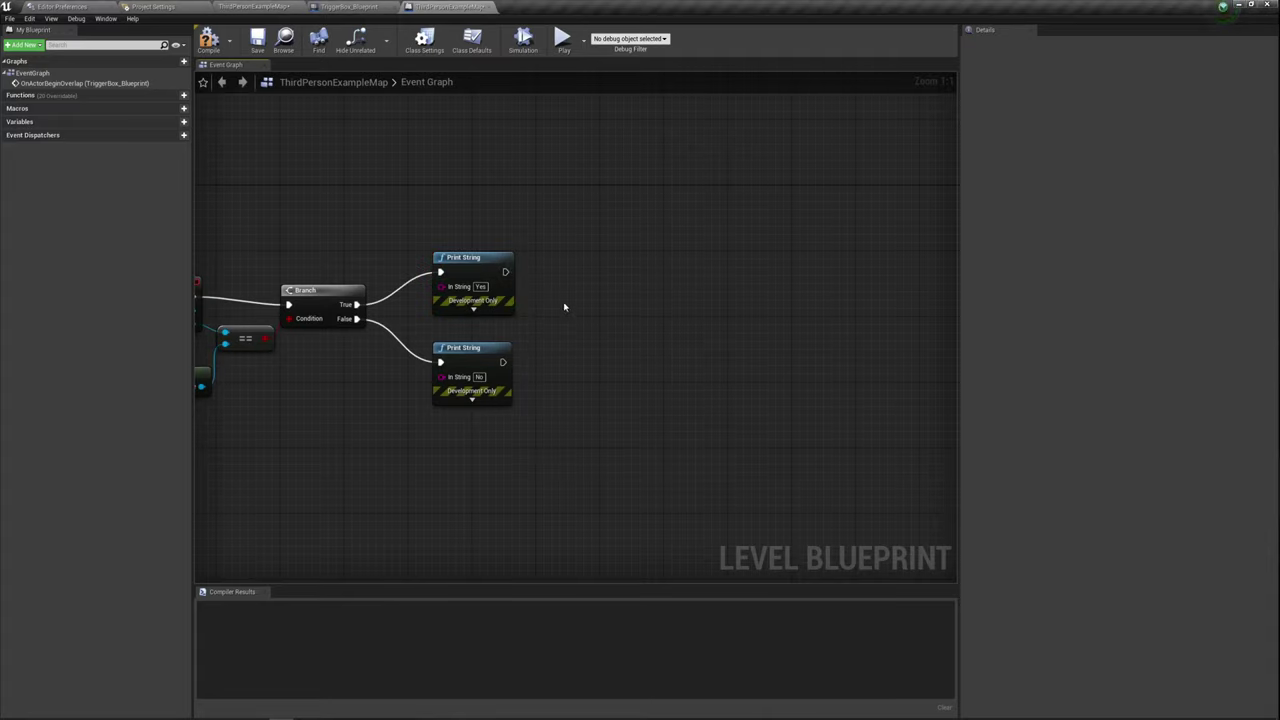
Paste Get Player Character, add Disable Input from its Return Value, and wire the Yes print into it.
key(ctrl+v)
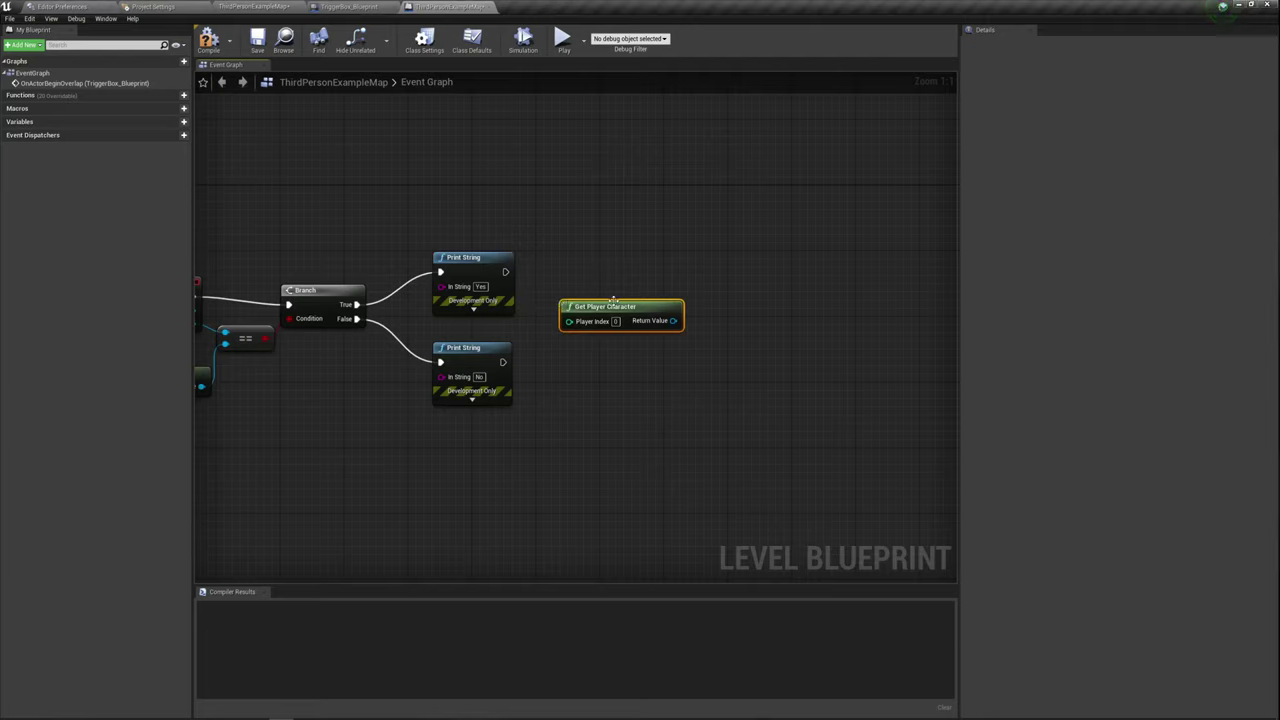
drag(673, 320, 700, 243)
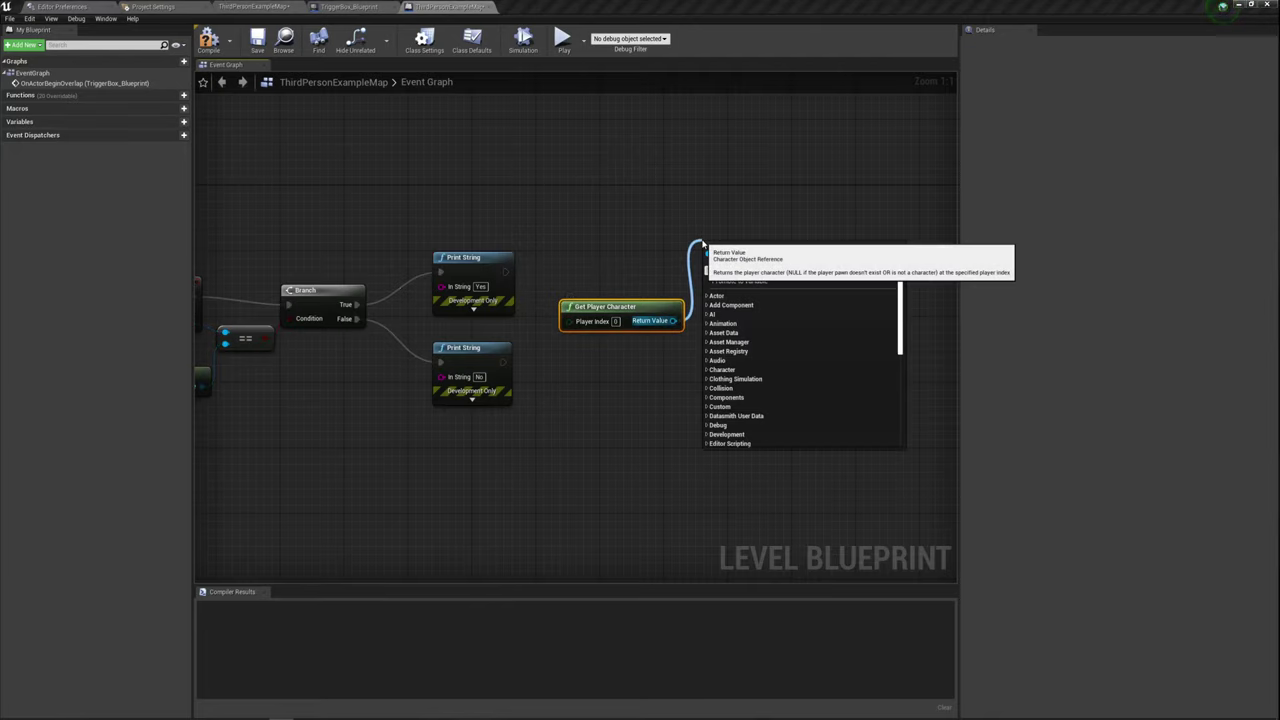
text(du)
key(BackSpace)
text(i)
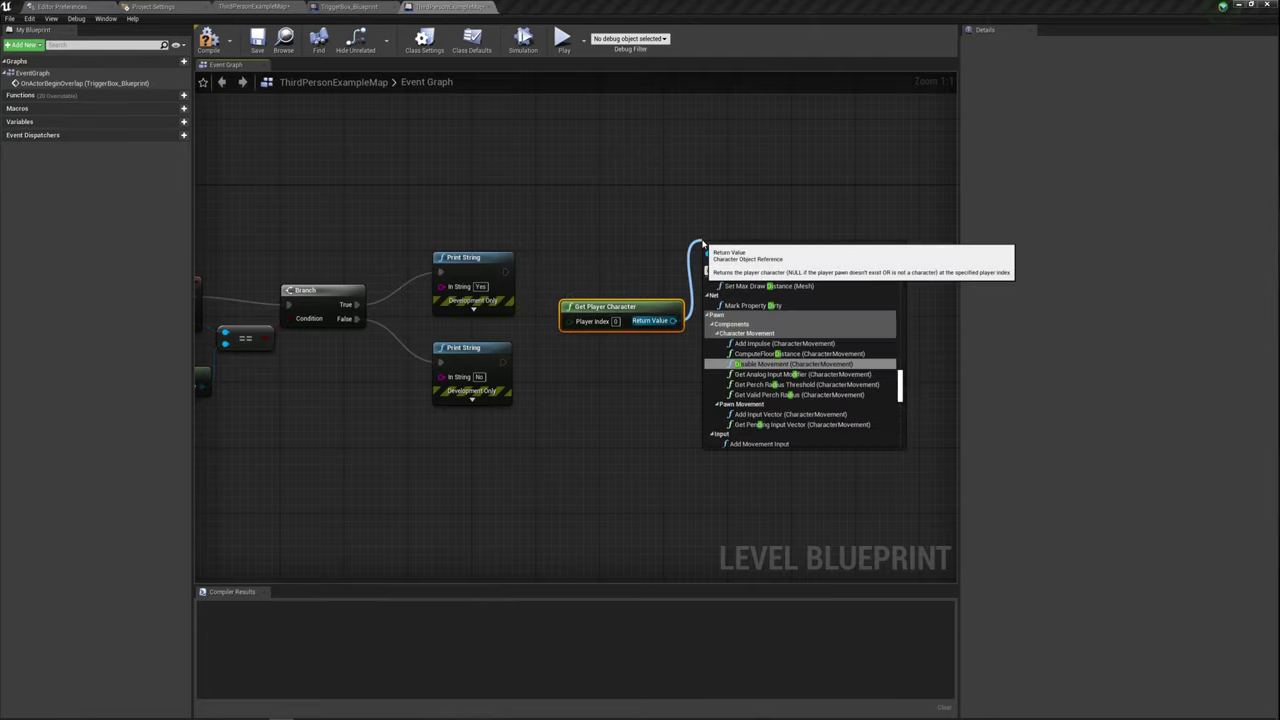
text(sa)
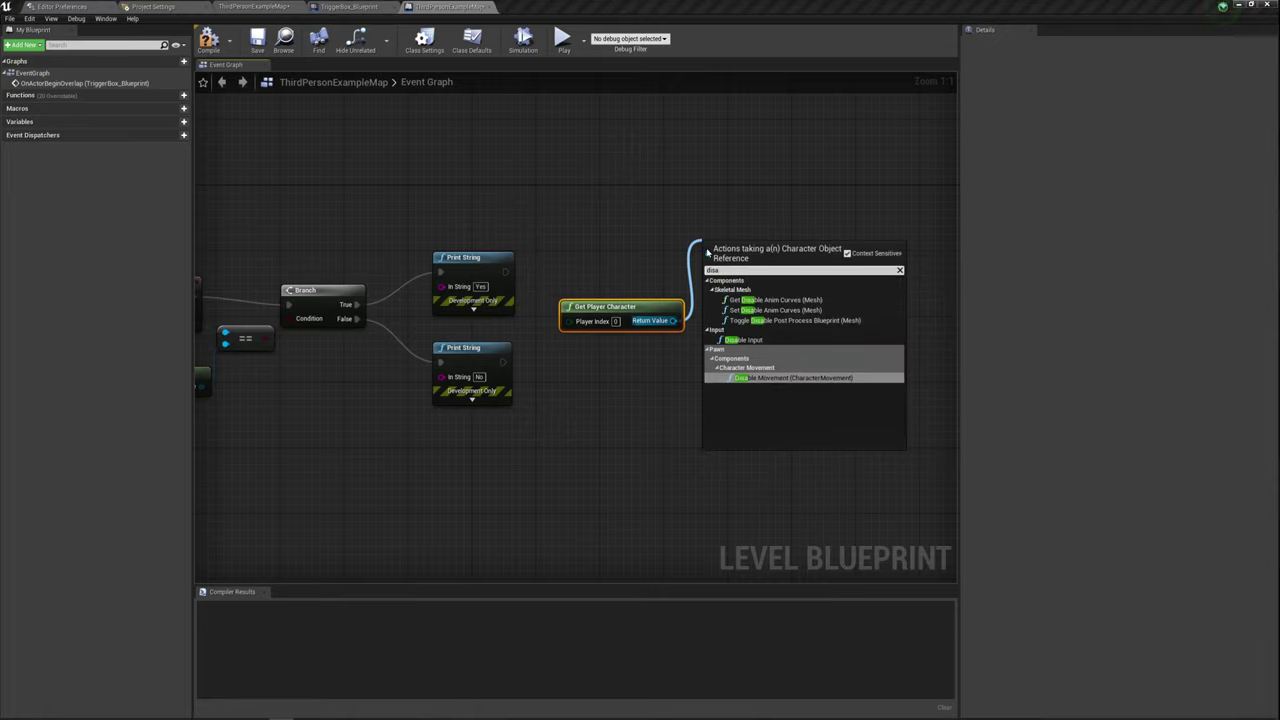
click(745, 341)
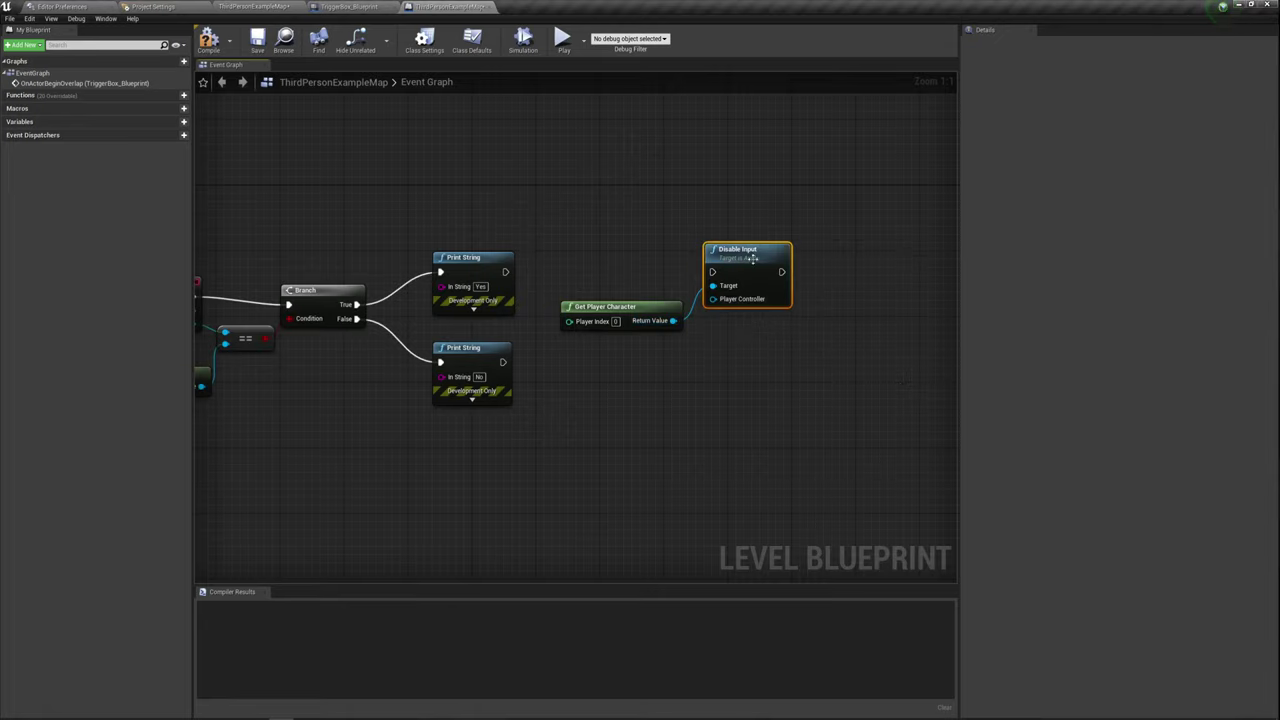
drag(713, 271, 505, 271)
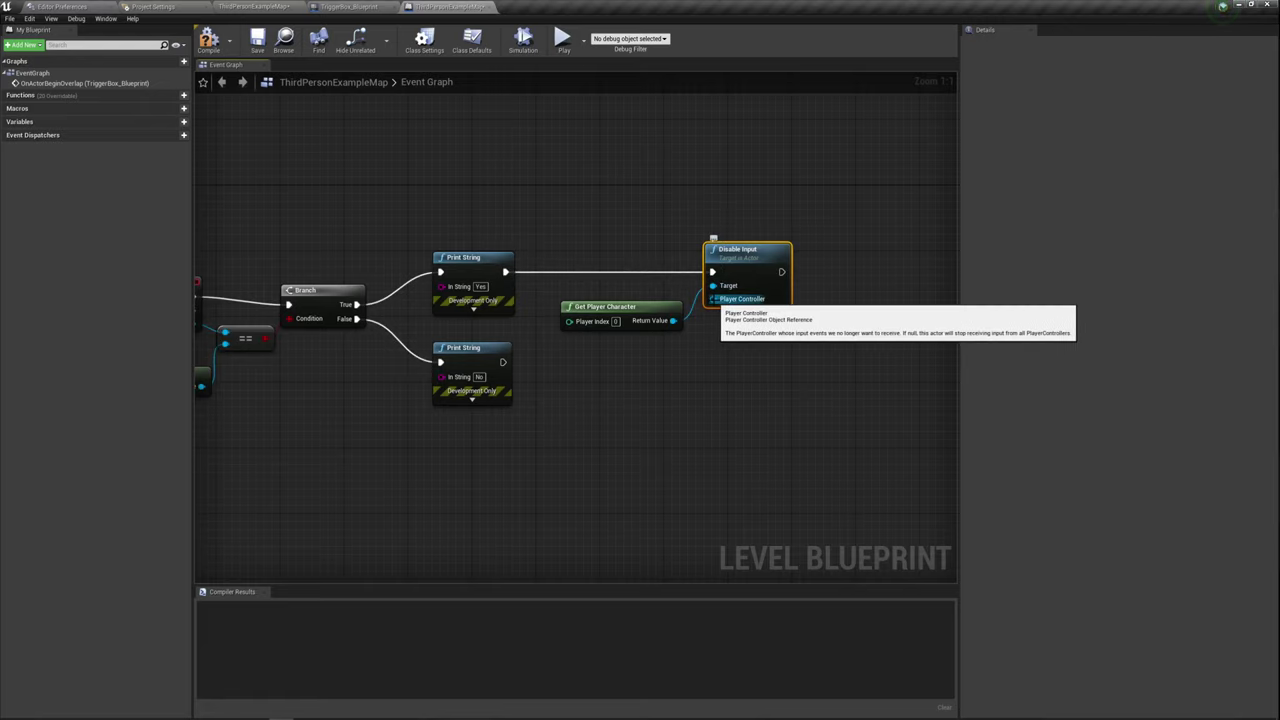
Feed Get Player Controller into Disable Input's Player Controller pin and arrange both getter nodes.
drag(628, 307, 618, 299)
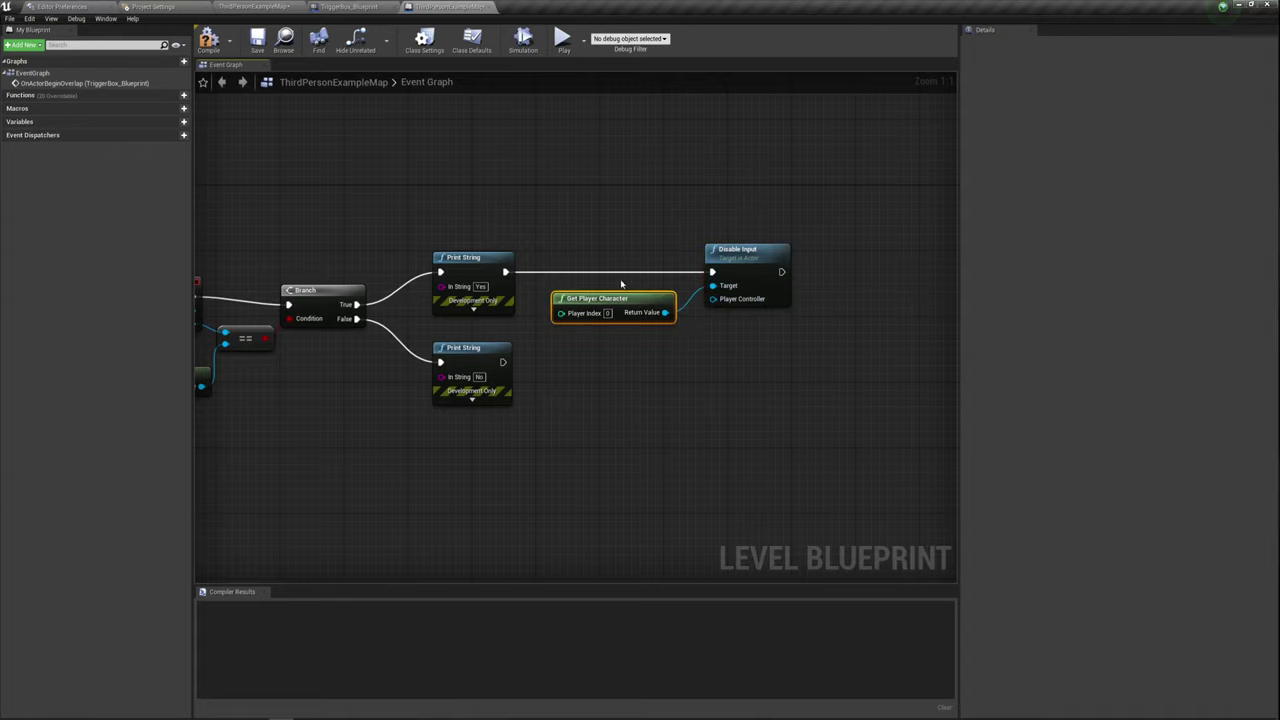
drag(557, 199, 626, 336)
drag(712, 298, 655, 354)
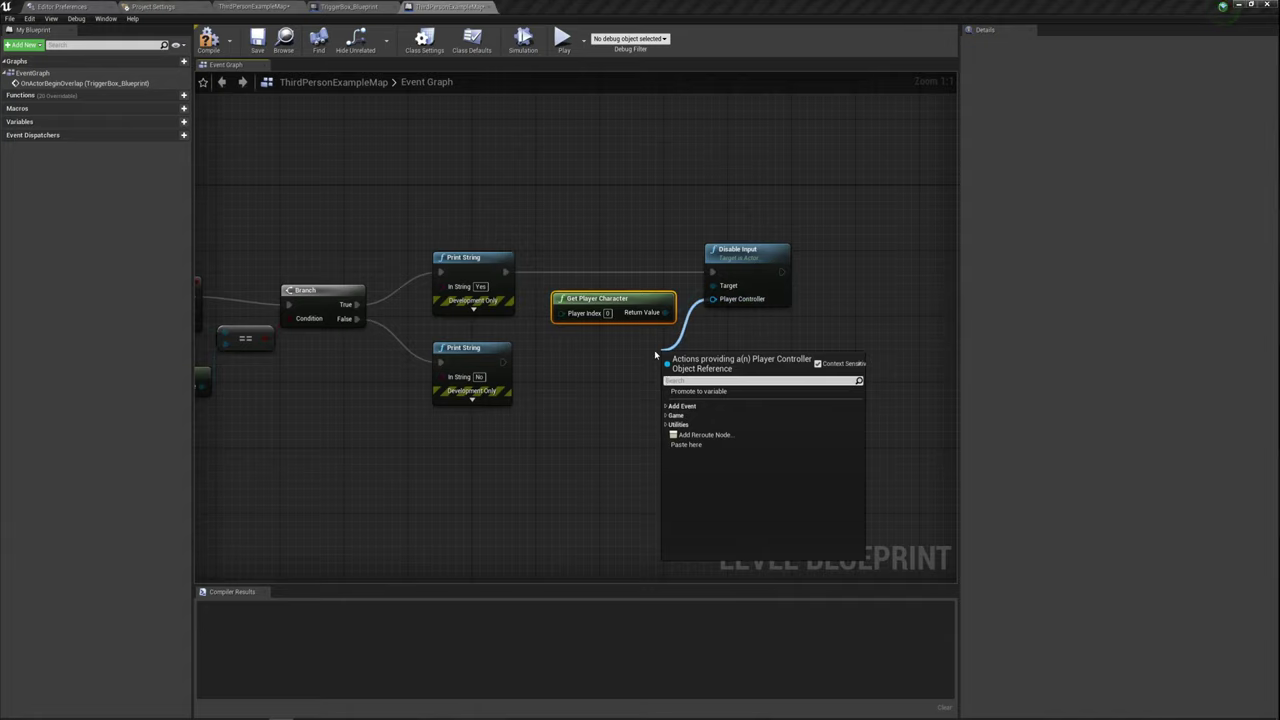
text(get pla)
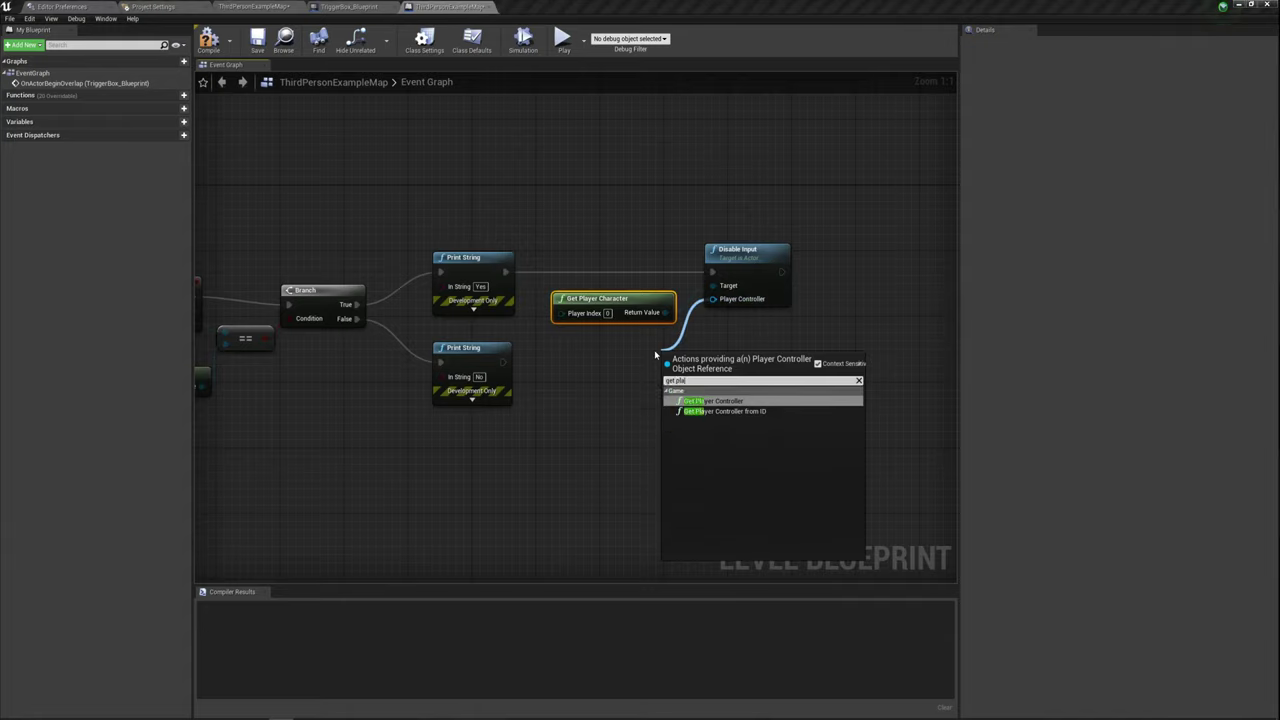
key(Return)
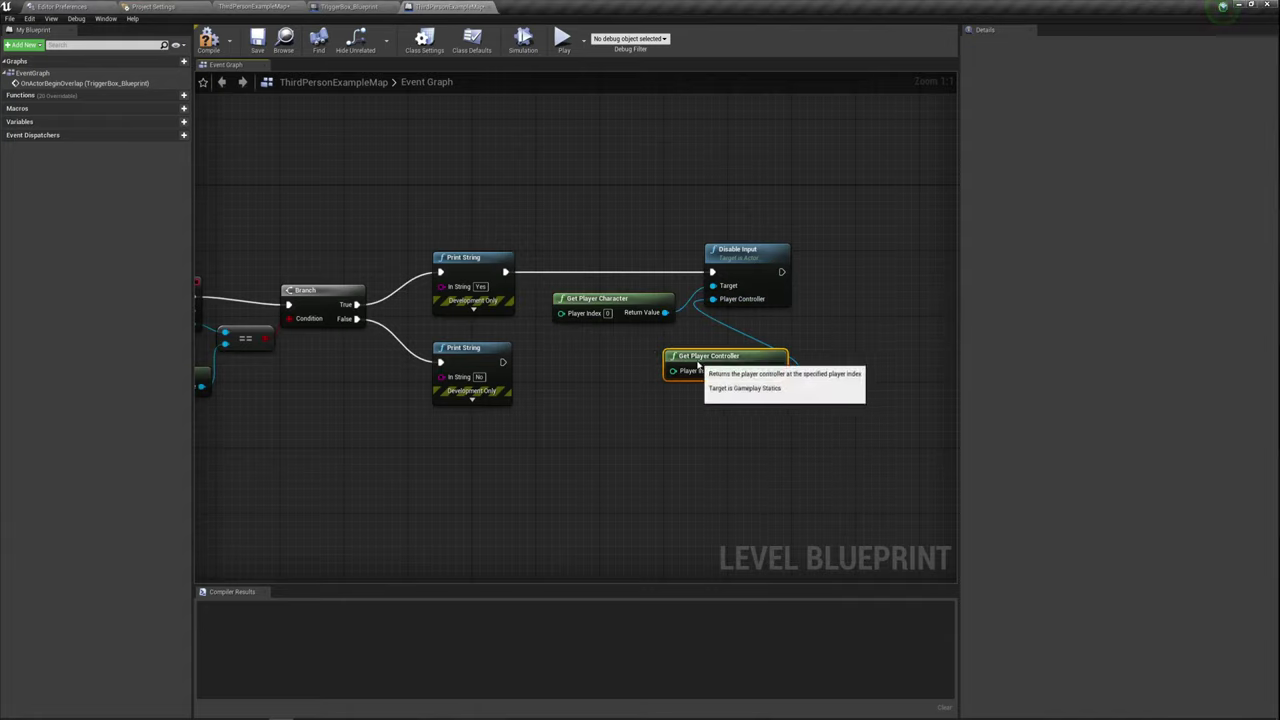
drag(711, 366, 599, 340)
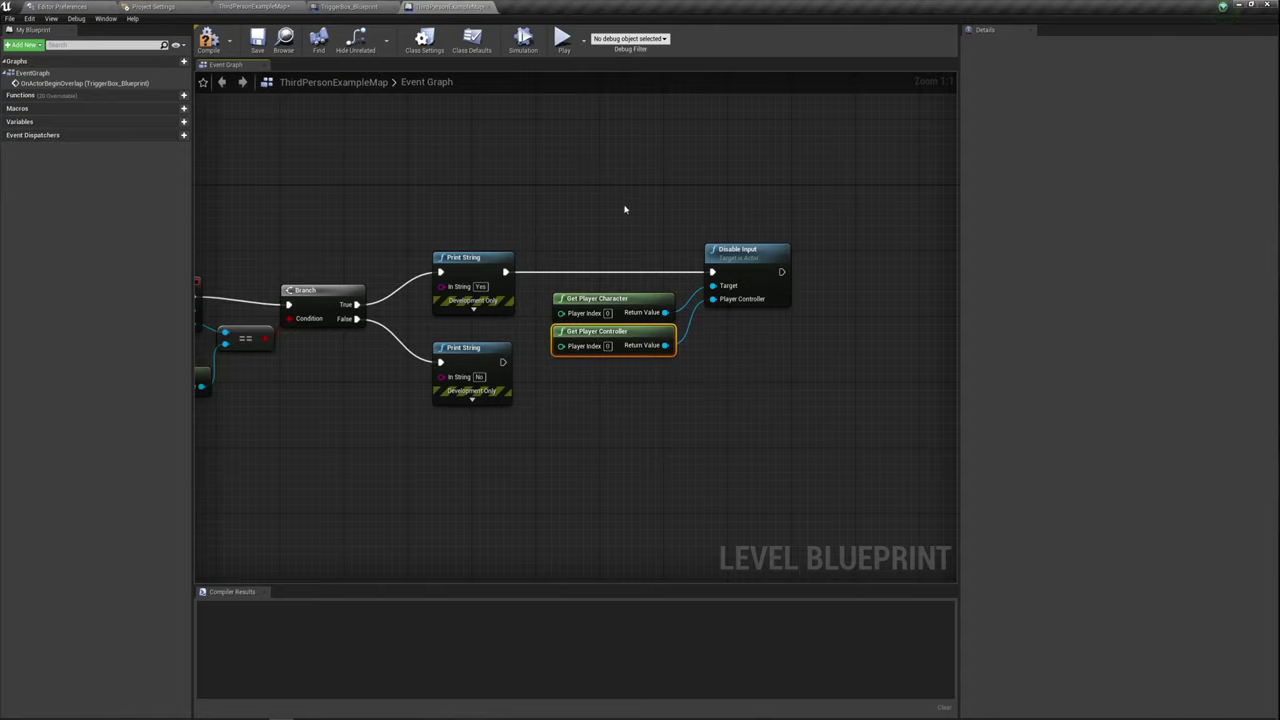
drag(625, 205, 638, 366)
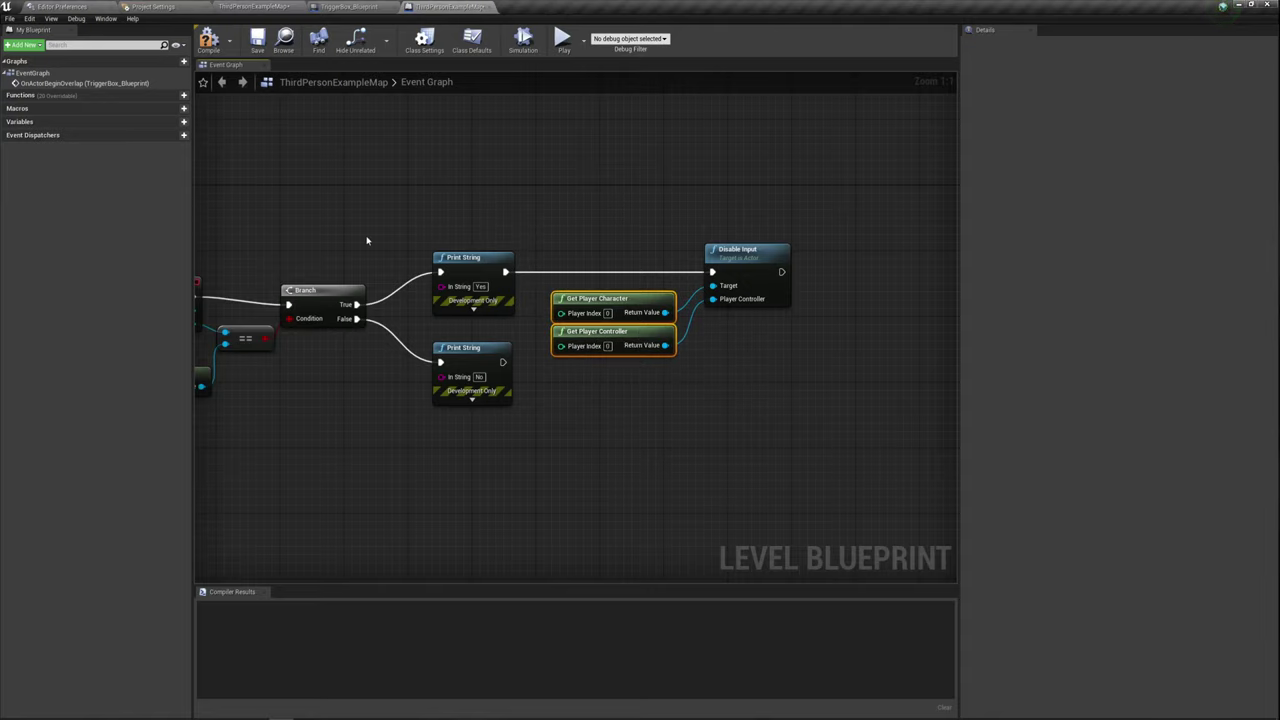
Compile the level blueprint, then play-test by running the character up the stairs onto the trigger.
click(208, 38)
mouse_move(500, 217)
right_down()
mouse_move(476, 192)
mouse_move(563, 213)
right_up()
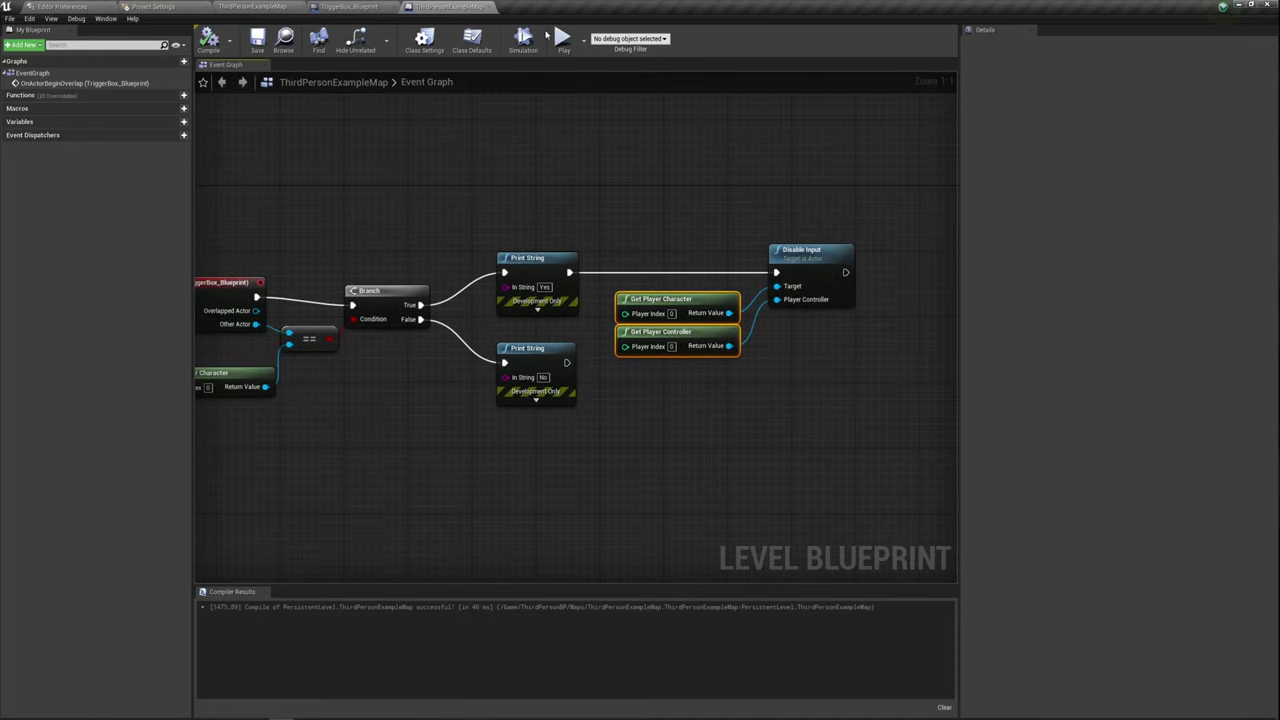
click(560, 38)
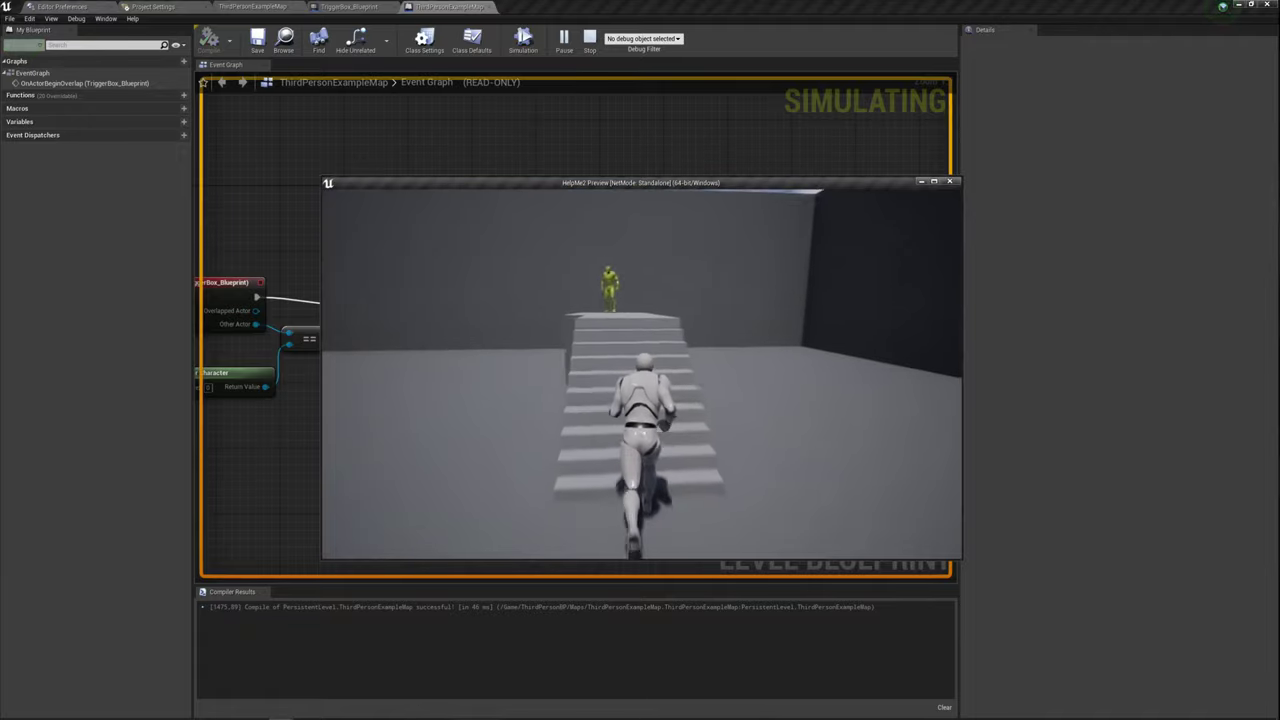
key(w)
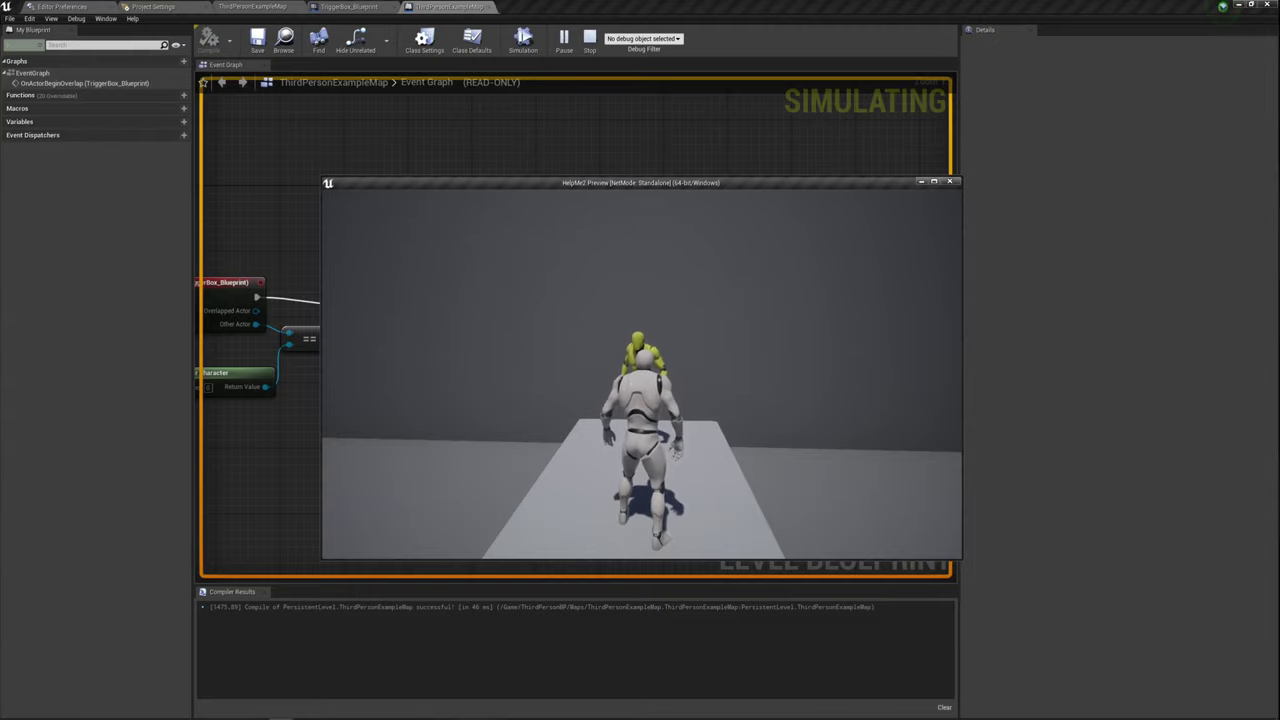
key(Escape)
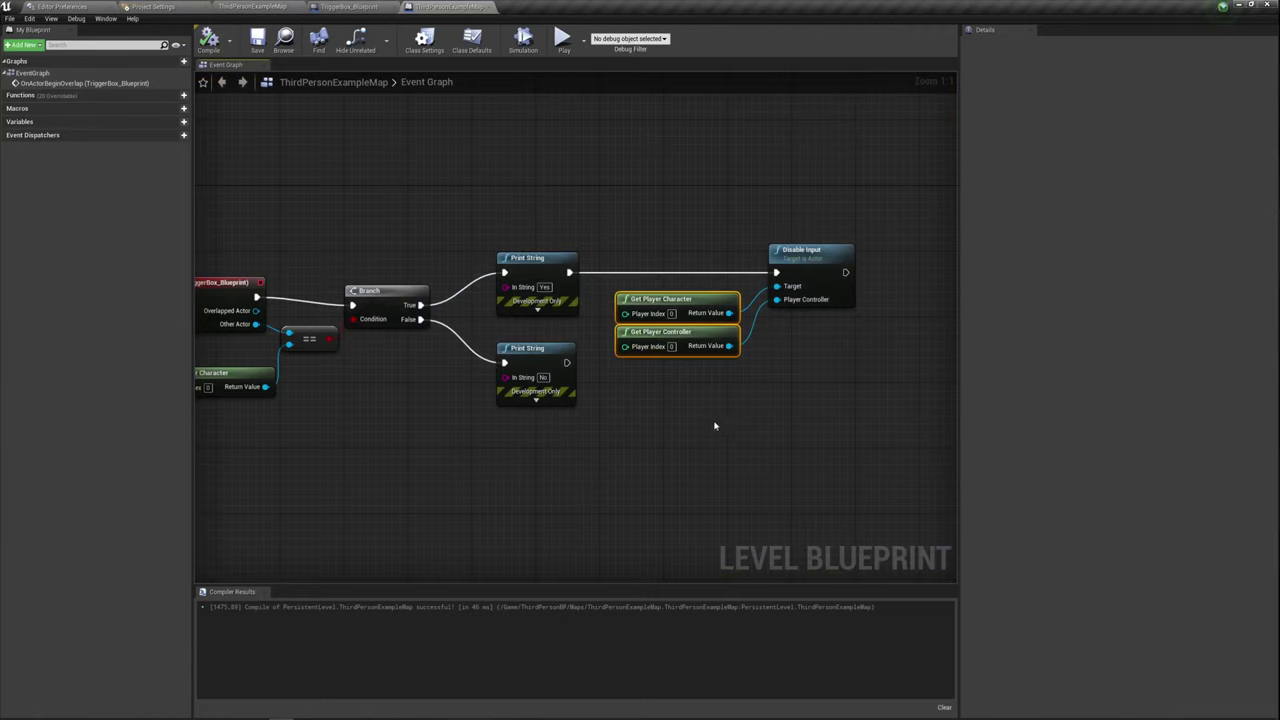
Add a Delay node off Disable Input's exec output.
right_drag(714, 426, 584, 399)
right_drag(637, 287, 607, 313)
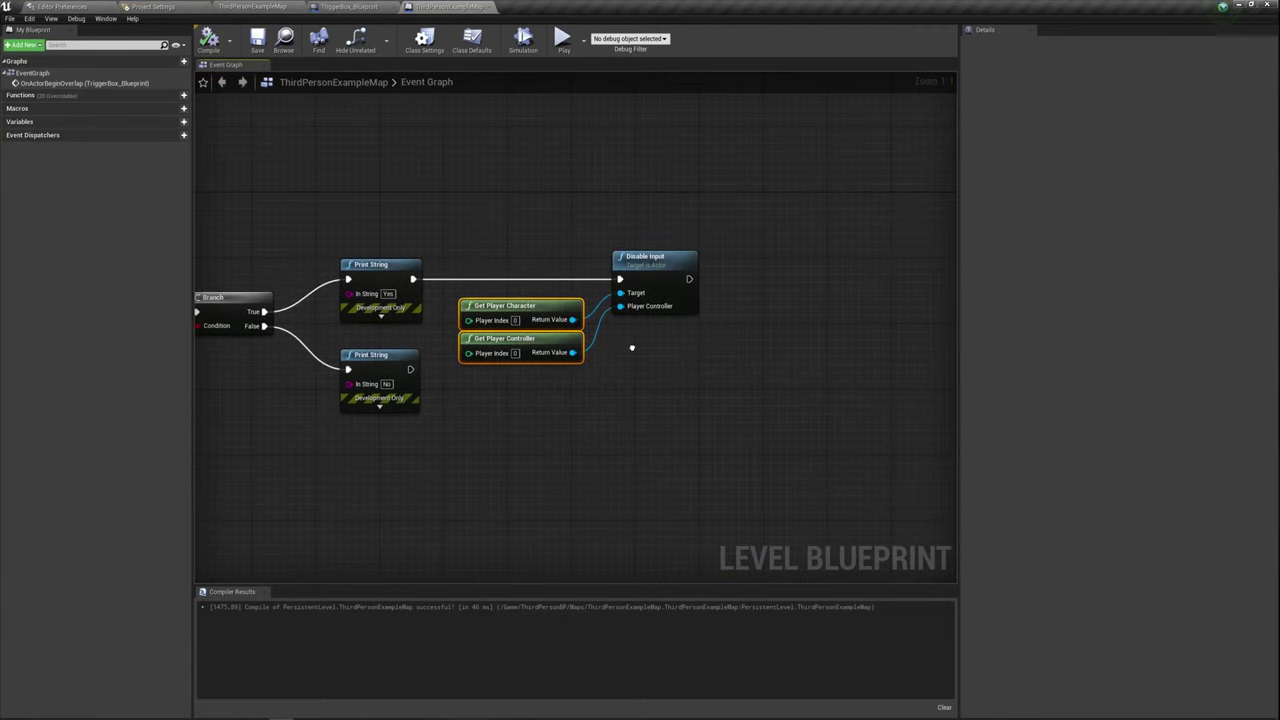
drag(487, 116, 671, 355)
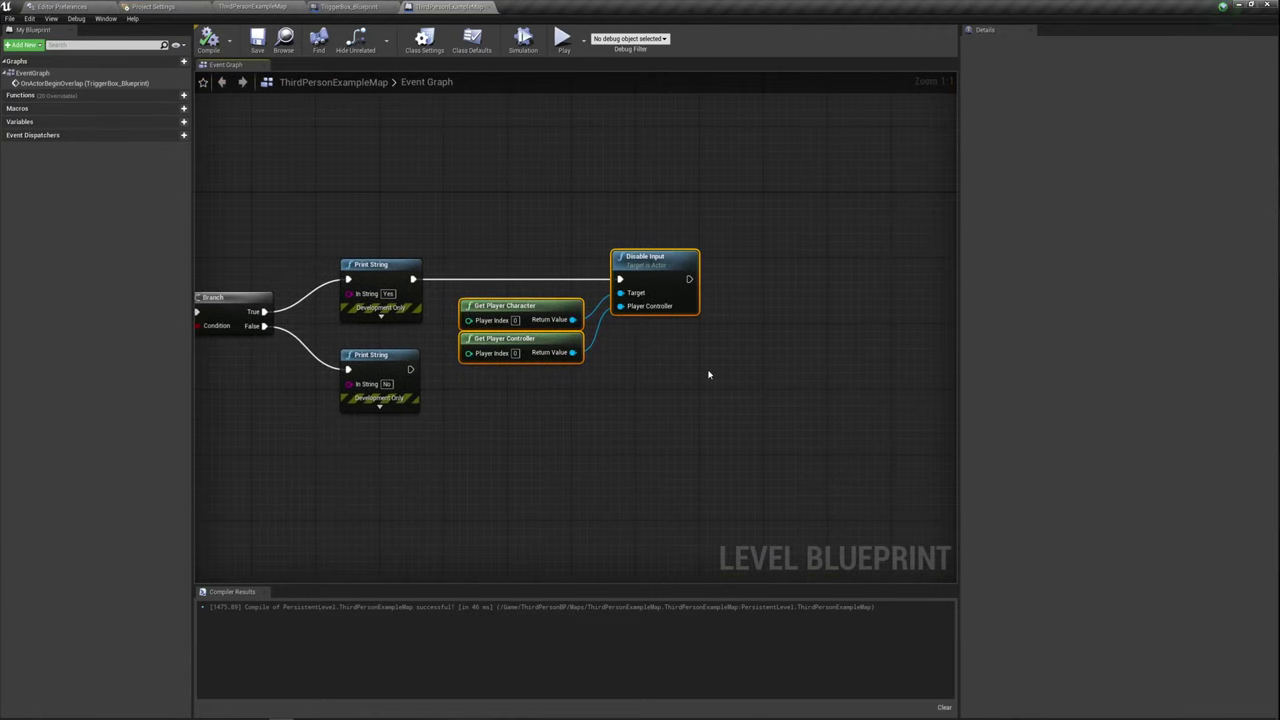
right_drag(708, 374, 664, 375)
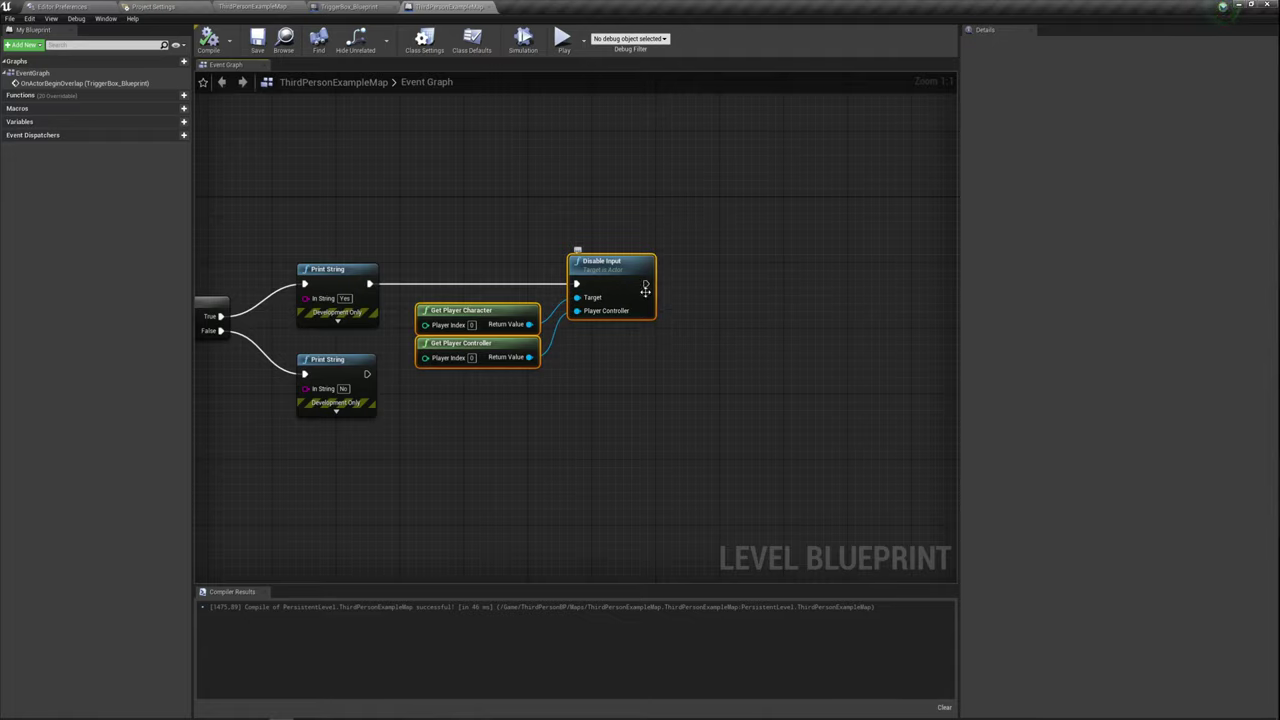
drag(645, 284, 751, 279)
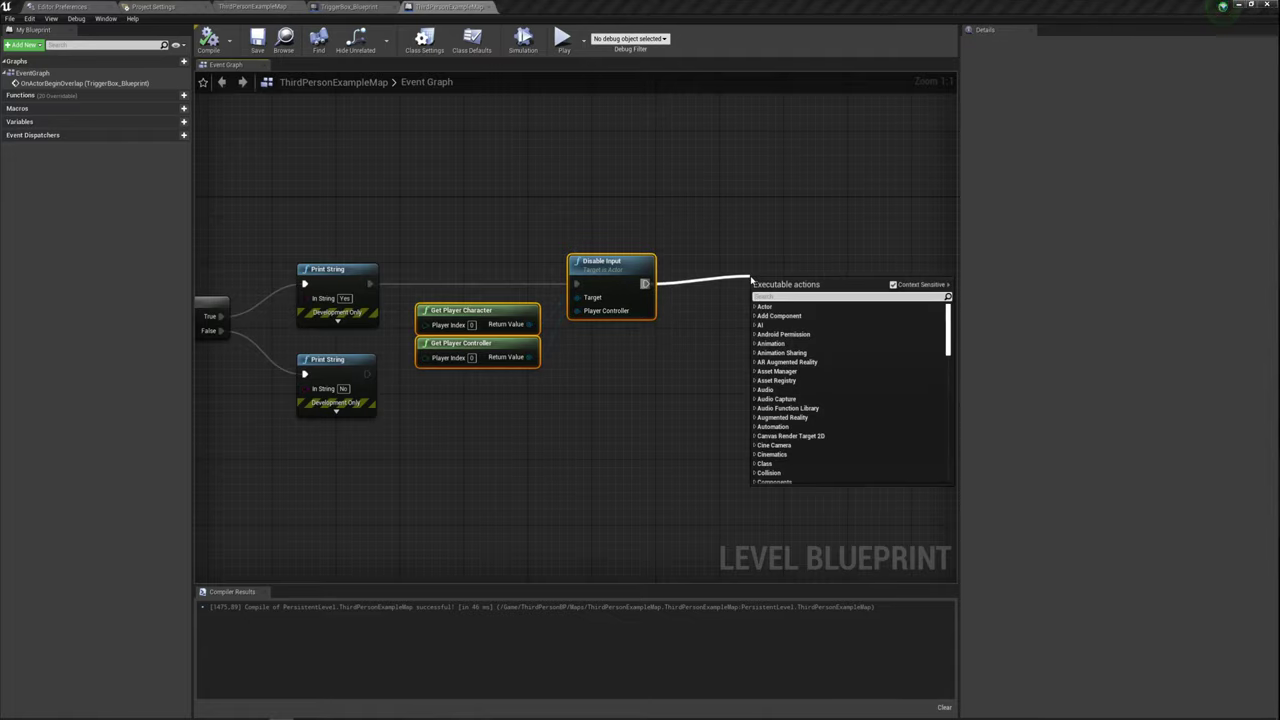
text(del)
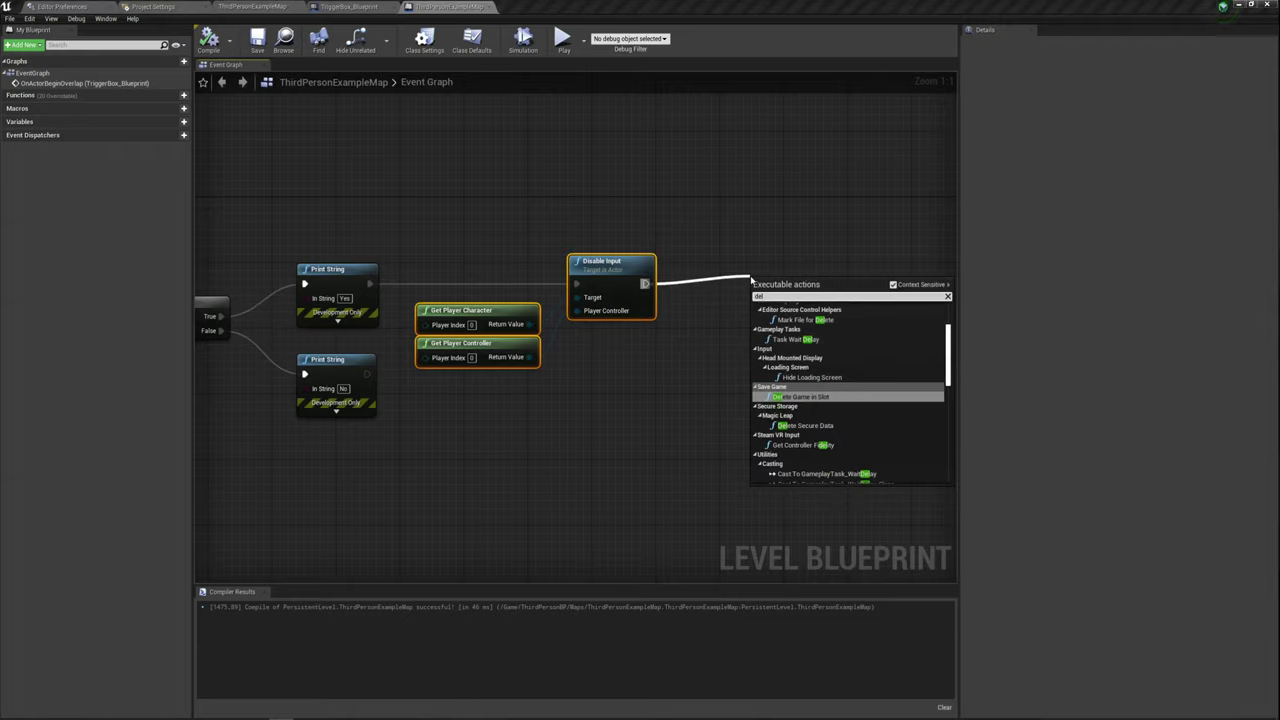
text(l)
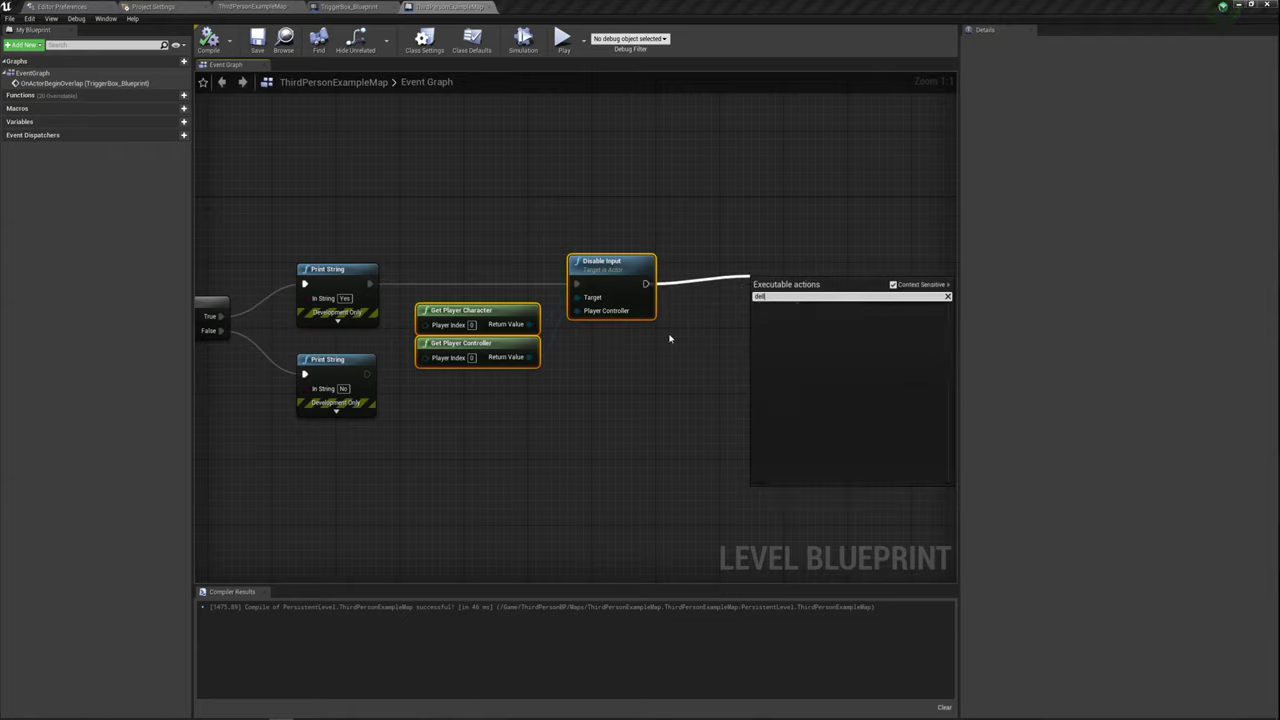
key(BackSpace)
key(BackSpace)
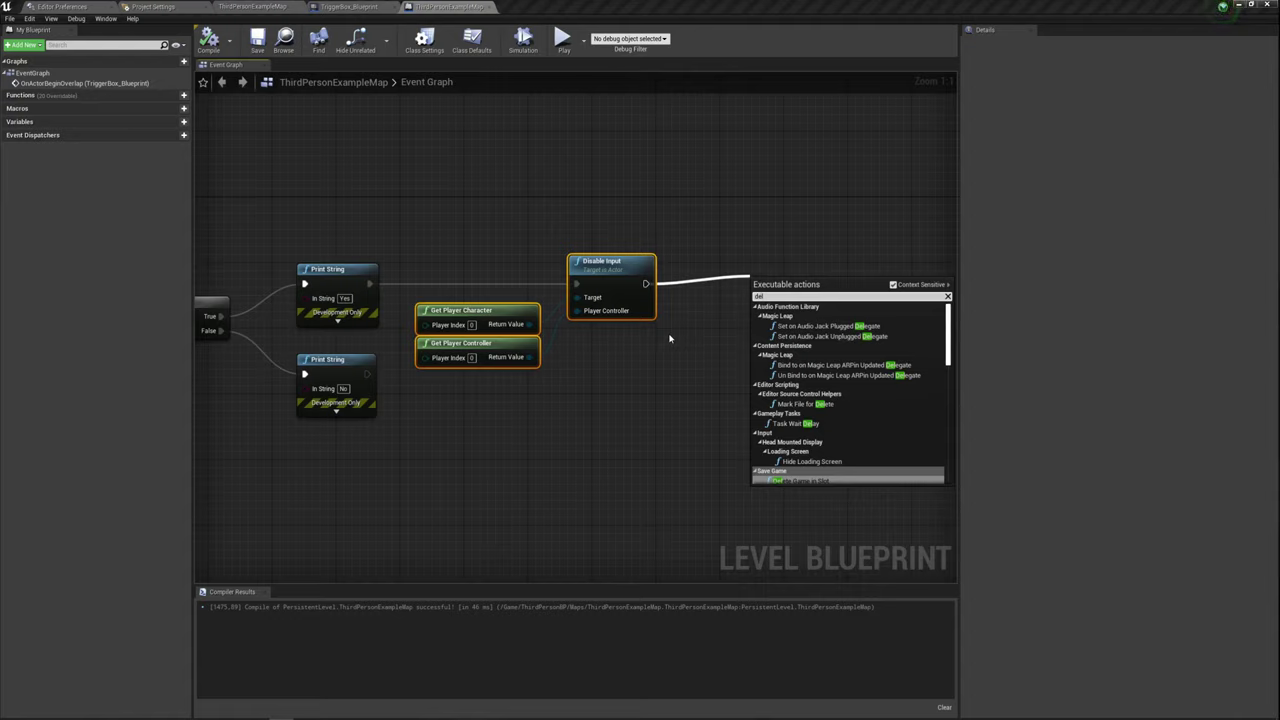
text(ay)
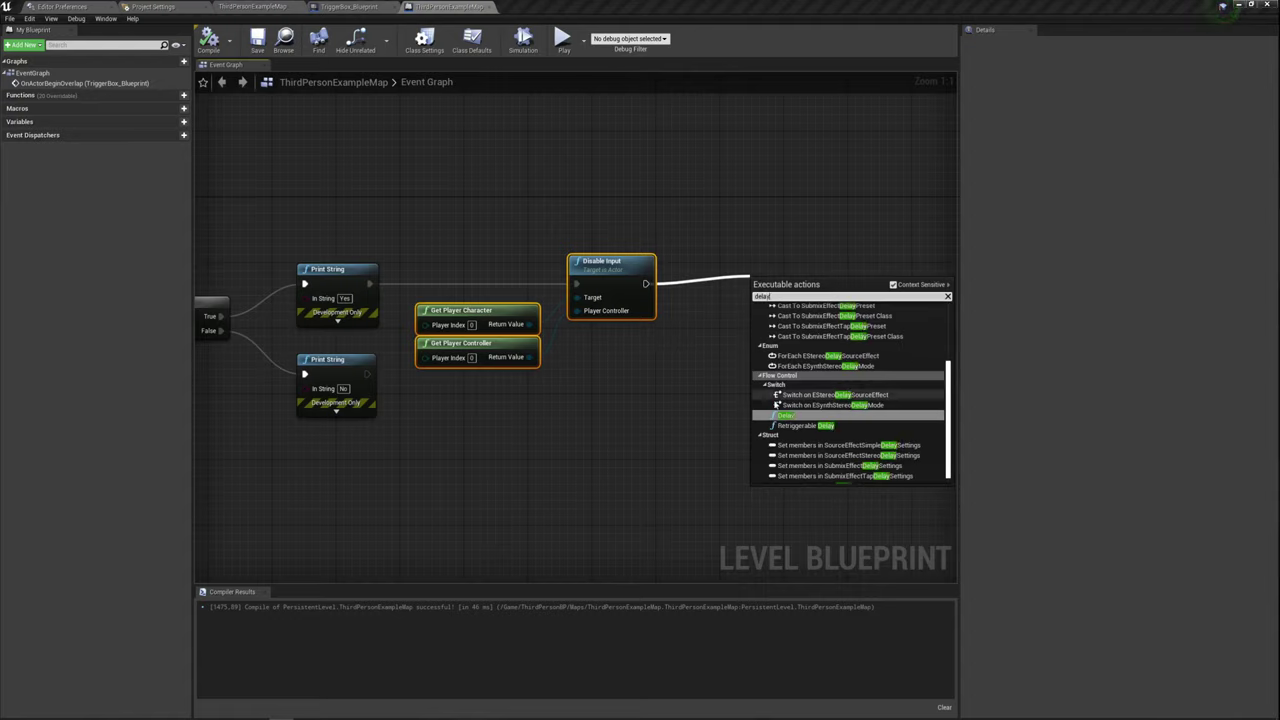
click(786, 415)
Place the Delay beside Disable Input and set its Duration to 3 seconds.
drag(800, 291, 717, 281)
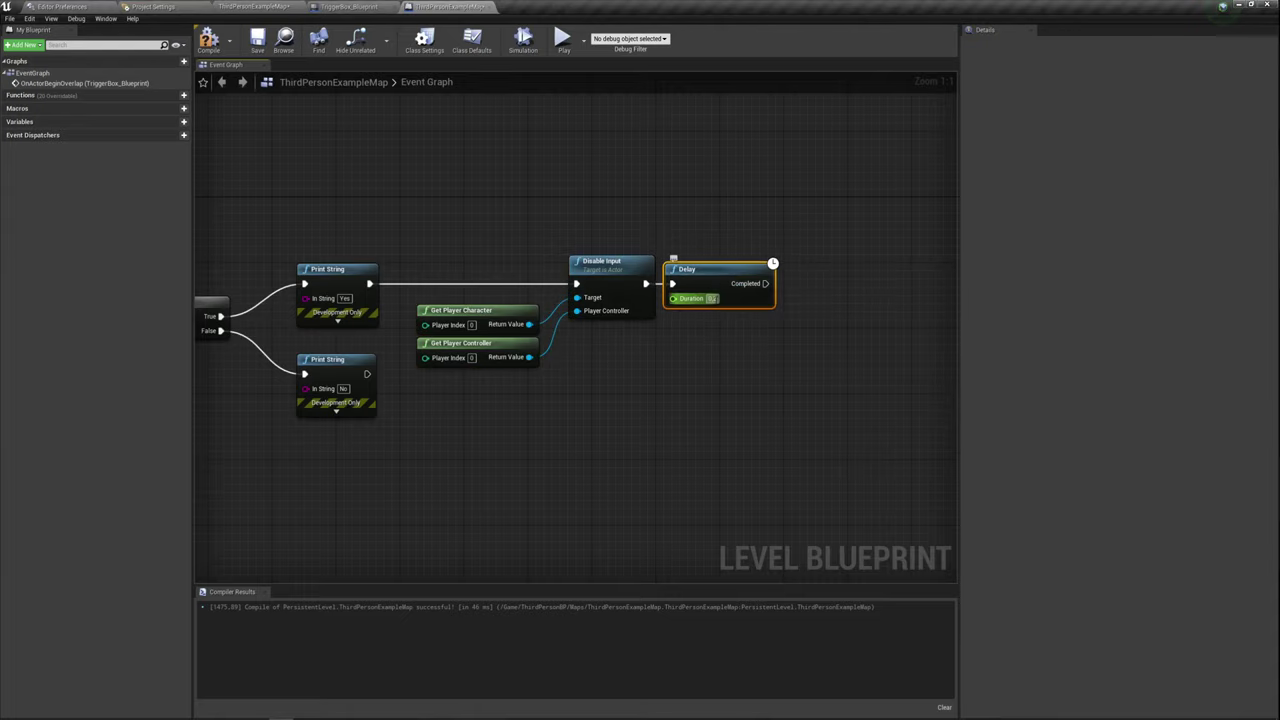
text(3)
key(Return)
right_drag(771, 351, 622, 287)
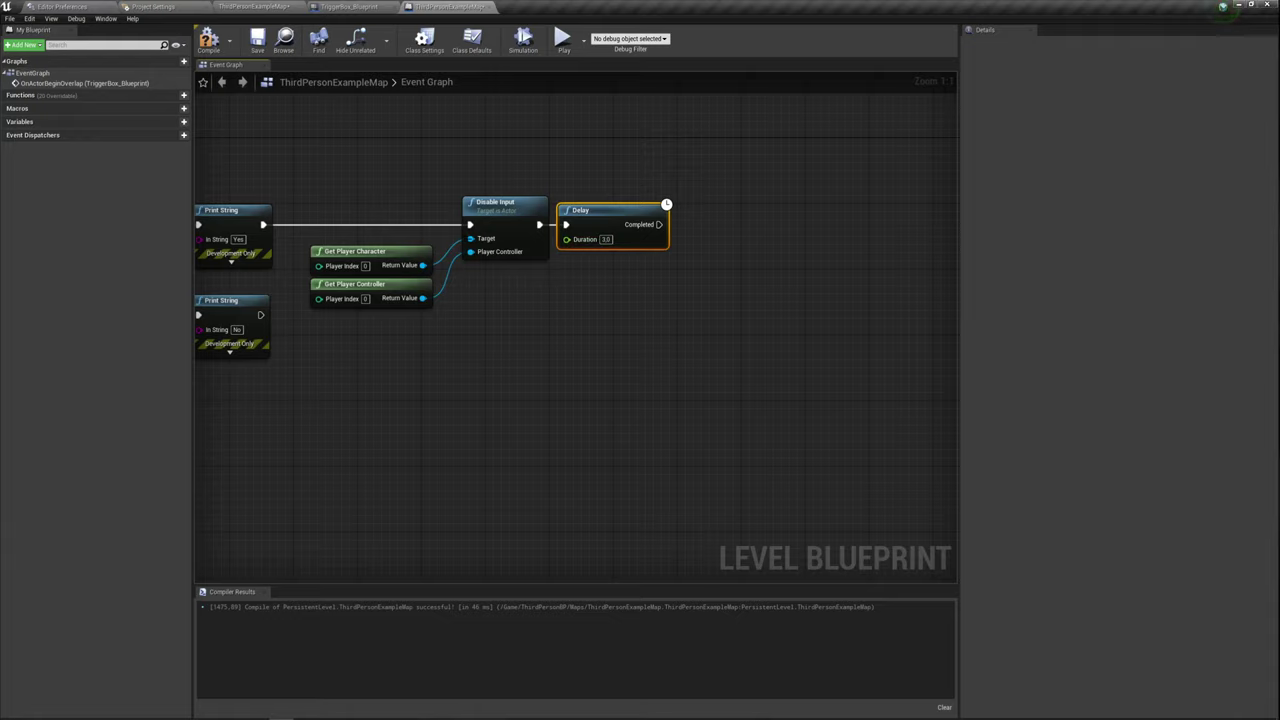
Add an Enable Input node targeting the player character, with Get Player Controller as its controller.
mouse_move(424, 266)
mouse_down()
mouse_move(767, 296)
mouse_move(736, 266)
mouse_up()
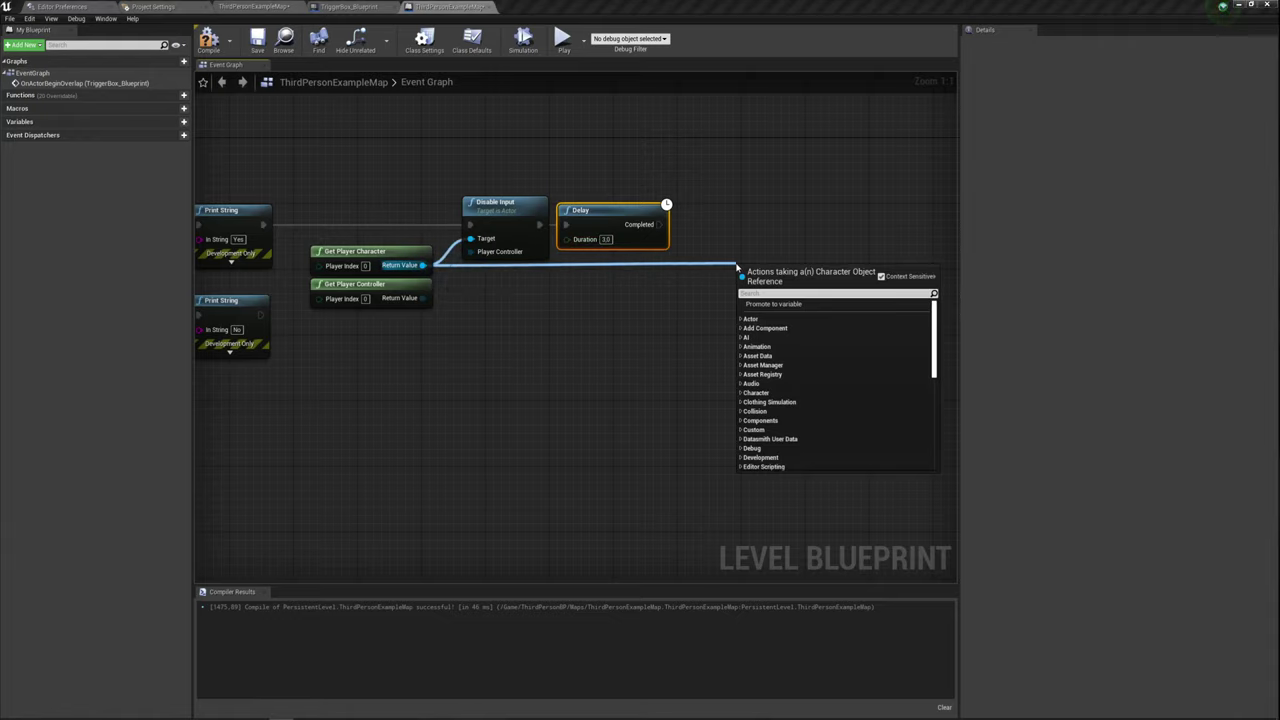
text(ena)
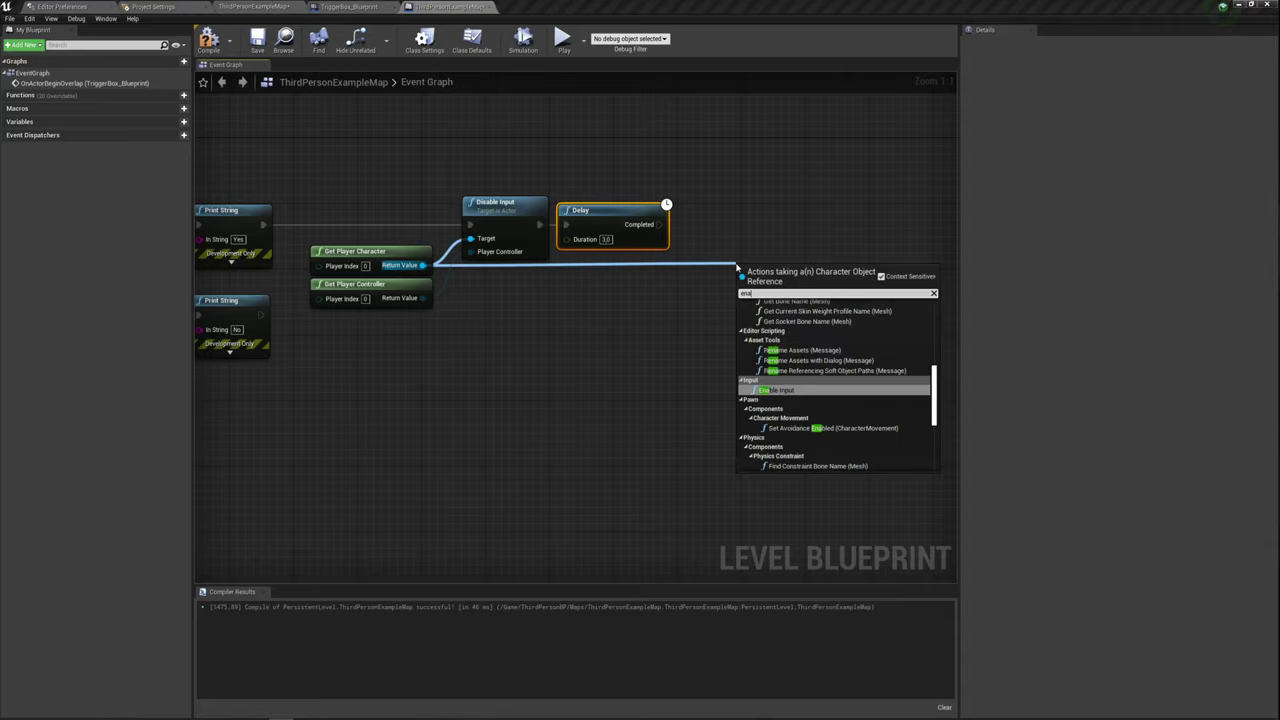
click(780, 390)
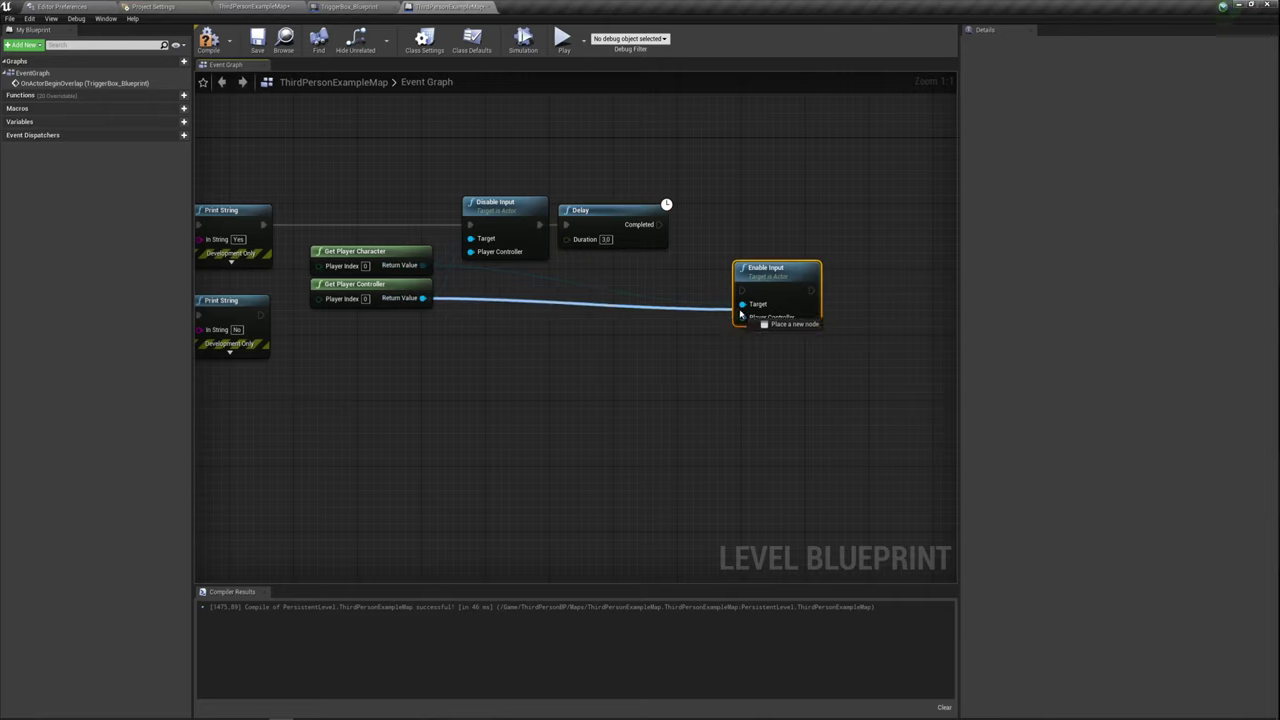
mouse_move(425, 300)
mouse_down()
mouse_move(743, 317)
mouse_move(708, 261)
mouse_move(659, 224)
mouse_up()
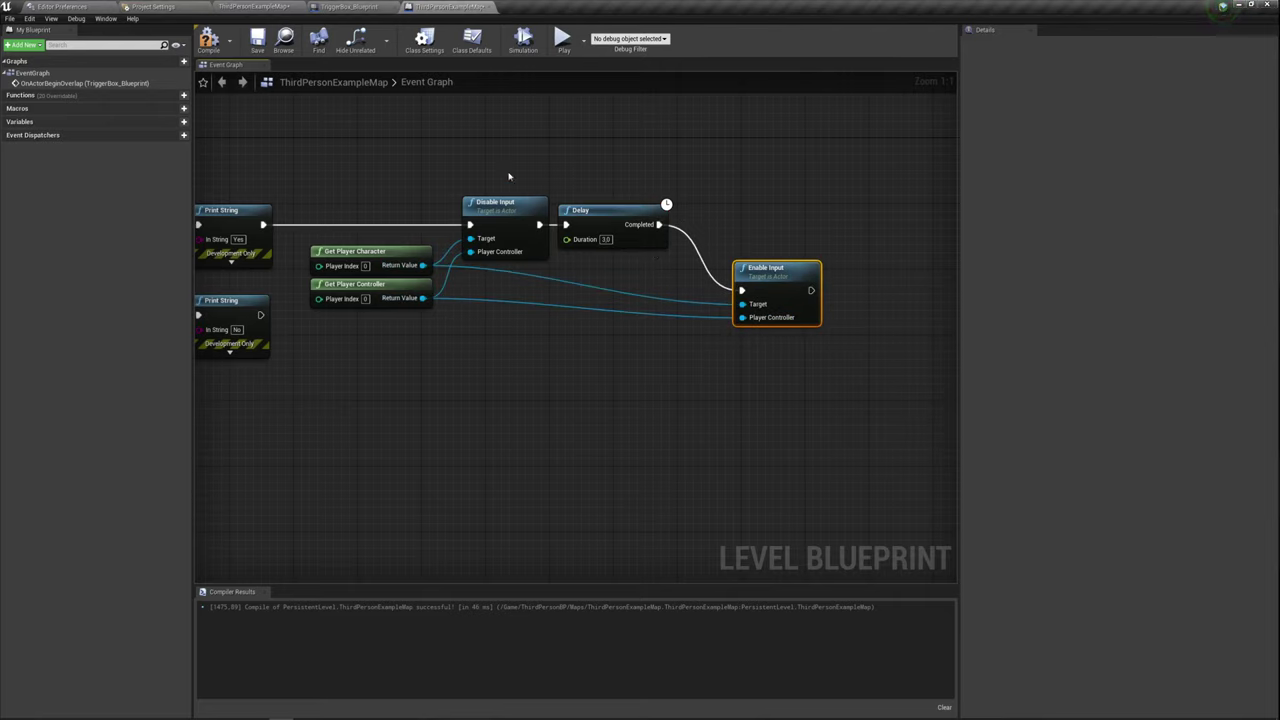
drag(472, 148, 361, 393)
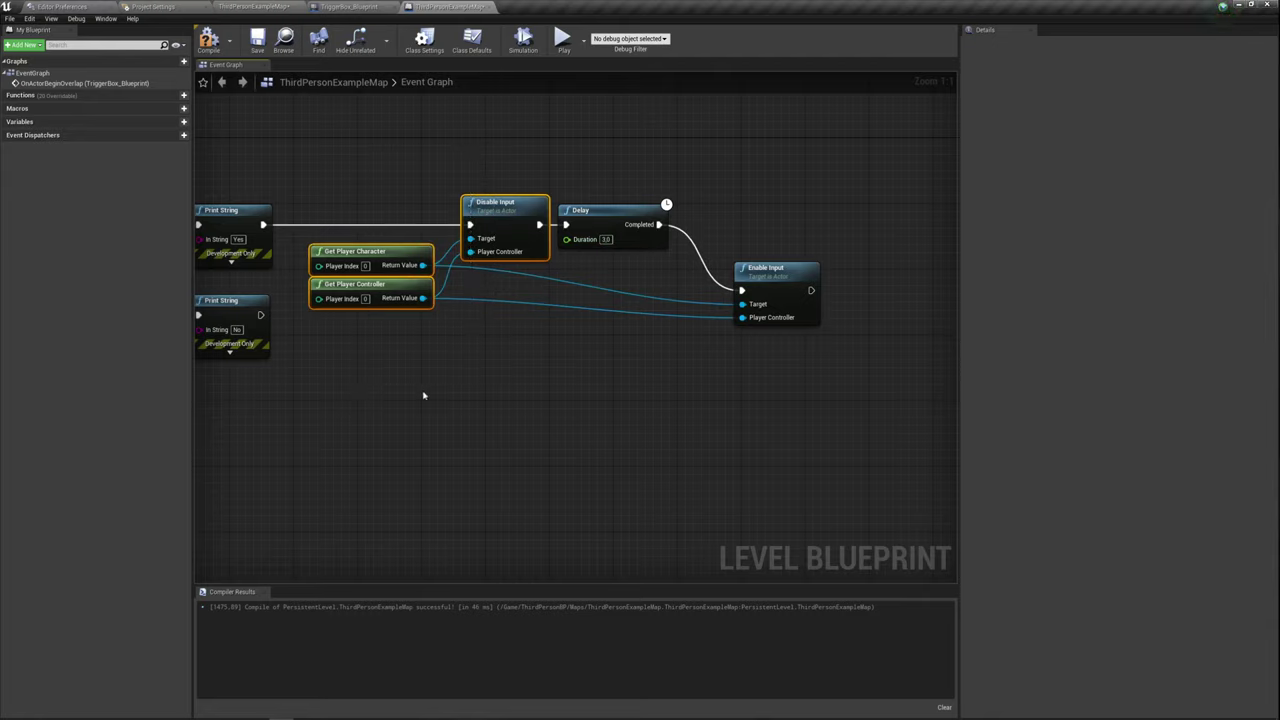
drag(673, 167, 884, 358)
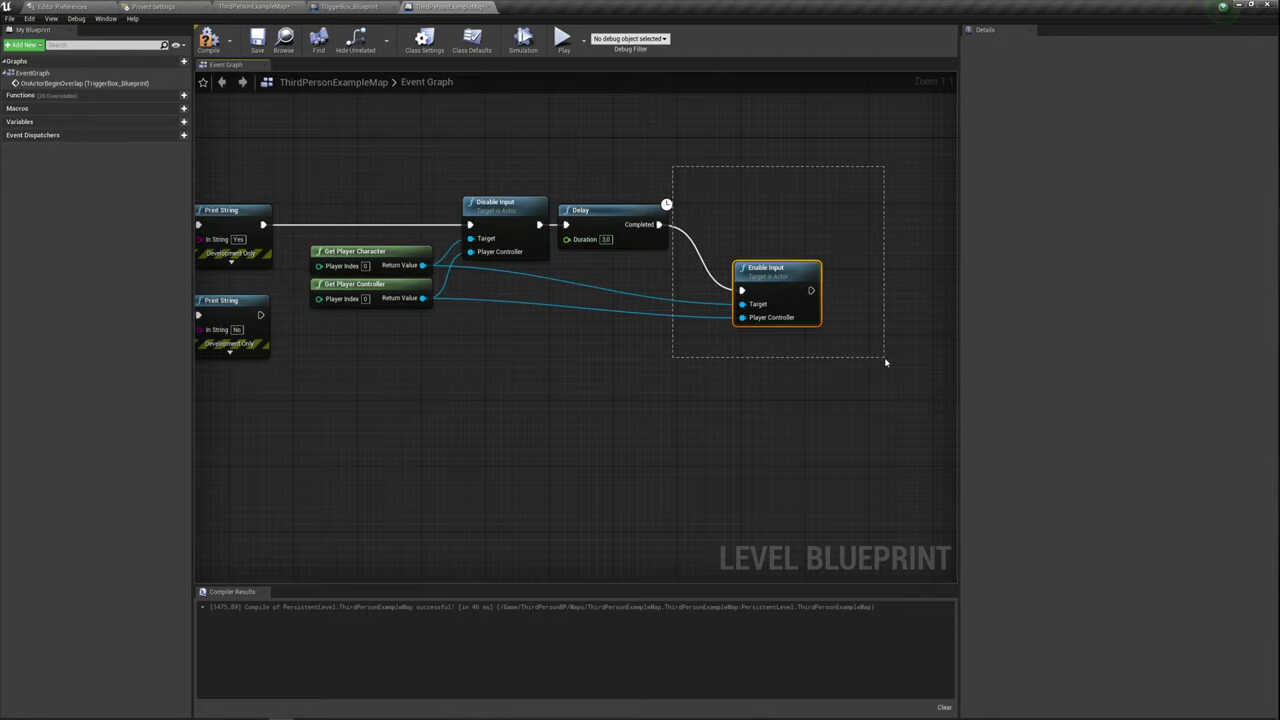
Compile and play-test, running the character up the stairs to the green figure several times.
click(681, 404)
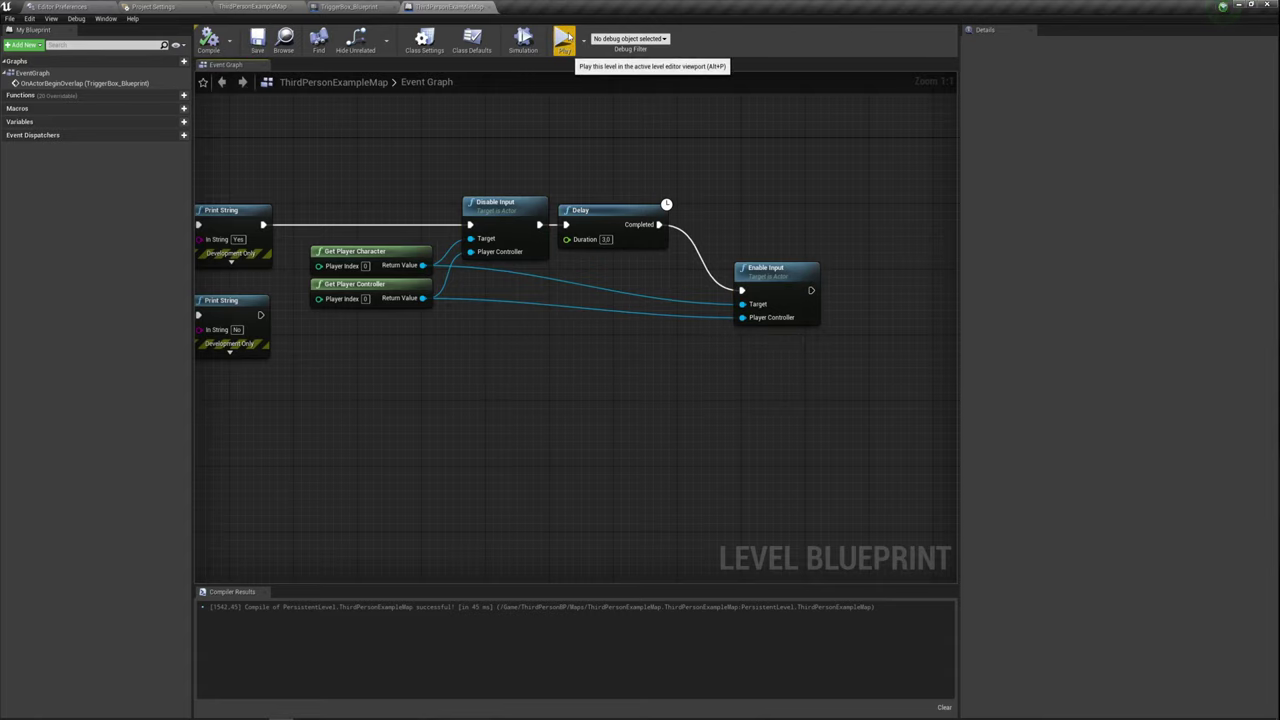
click(564, 40)
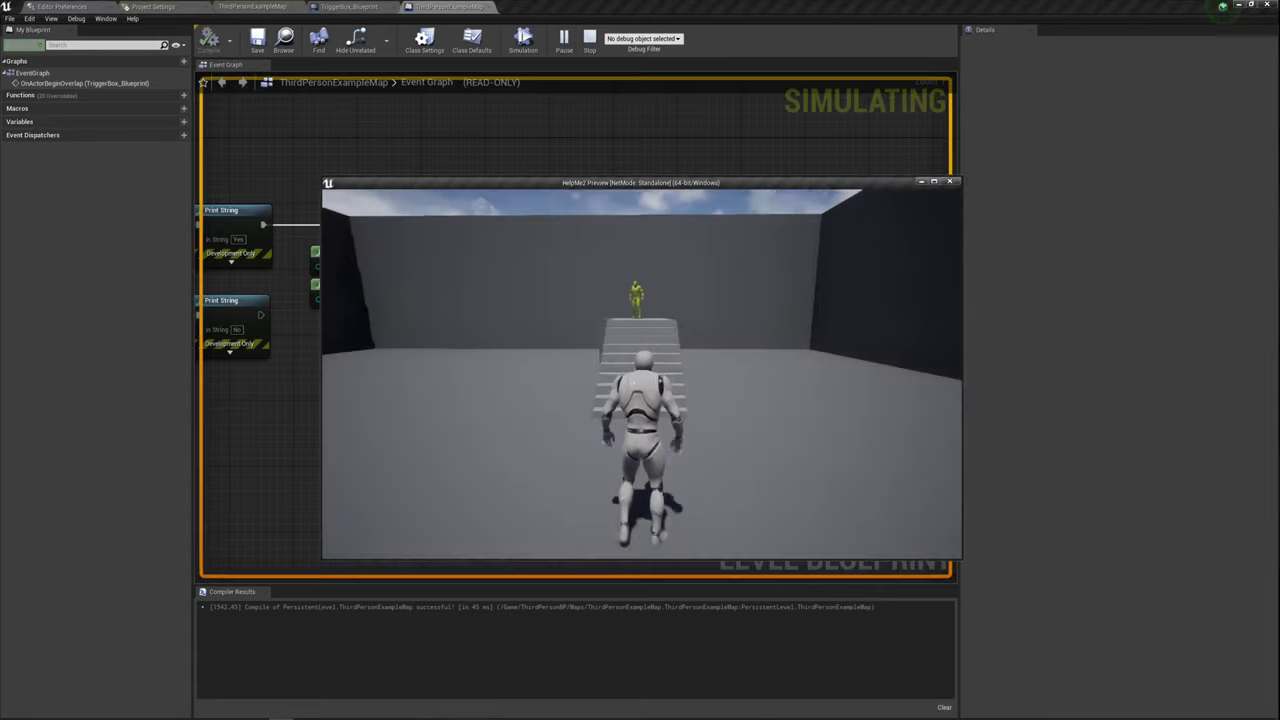
key(w)
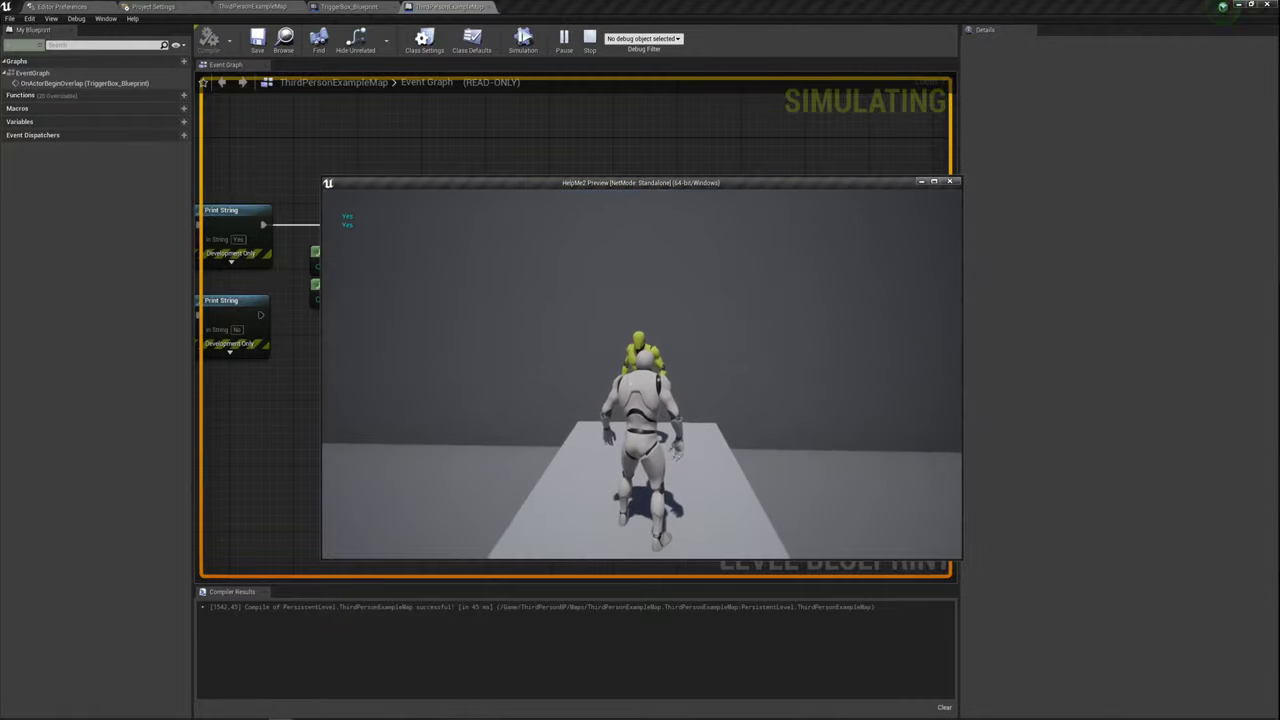
key(d)
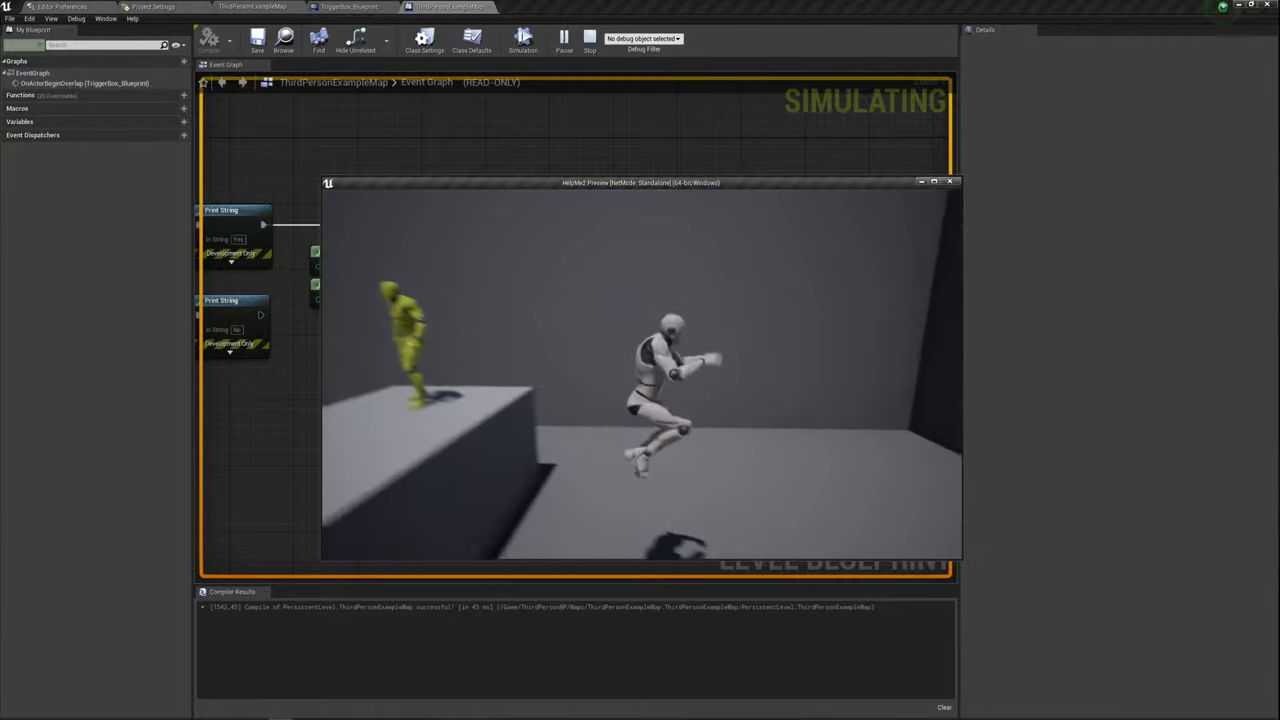
key(w)
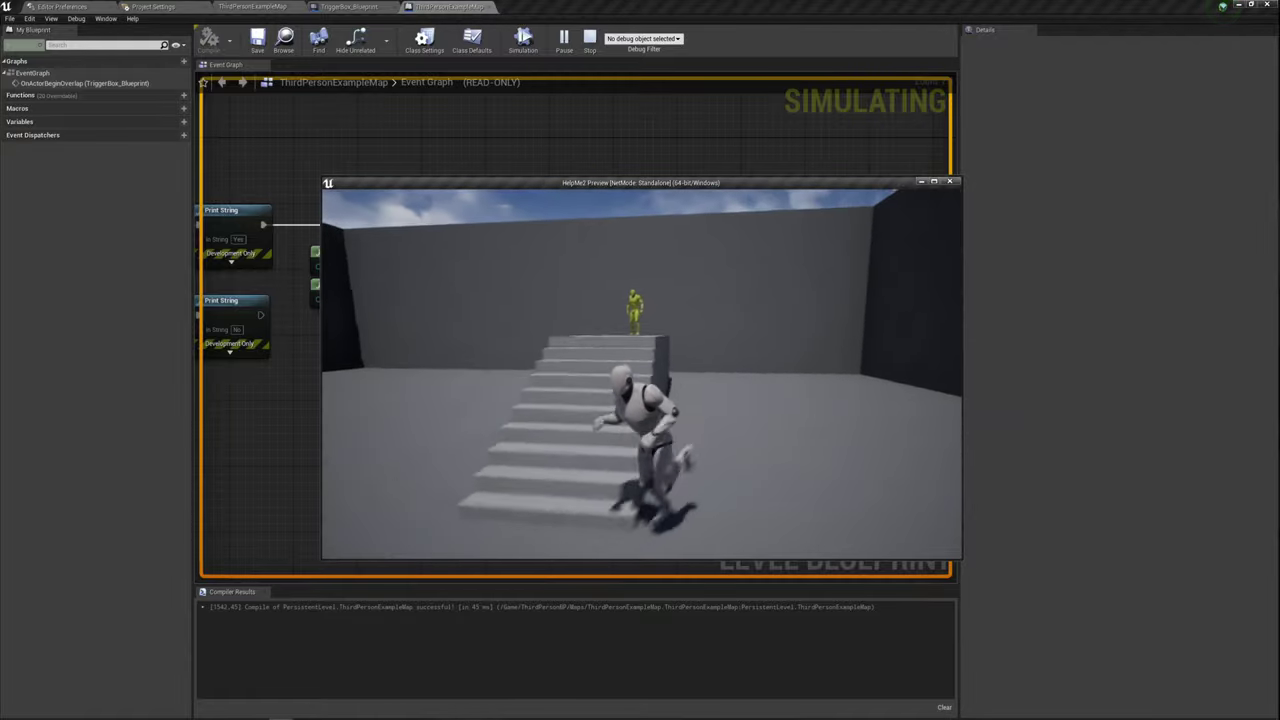
key(w)
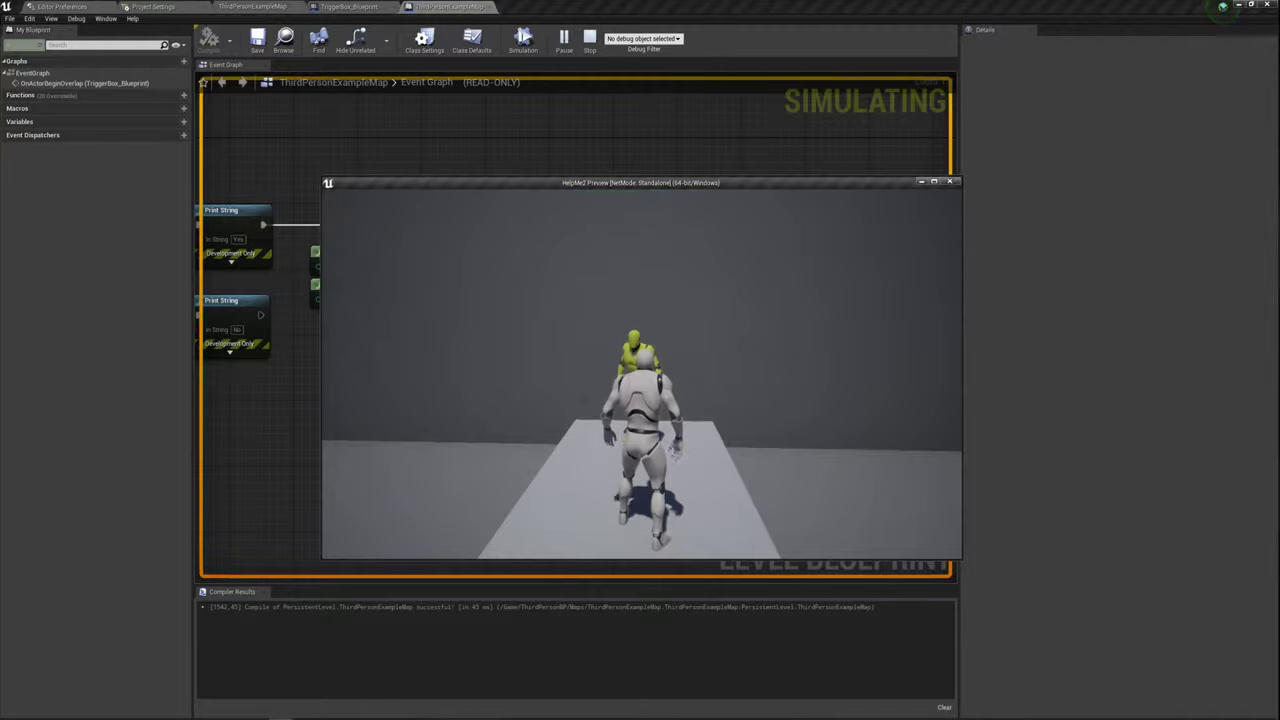
key(s)
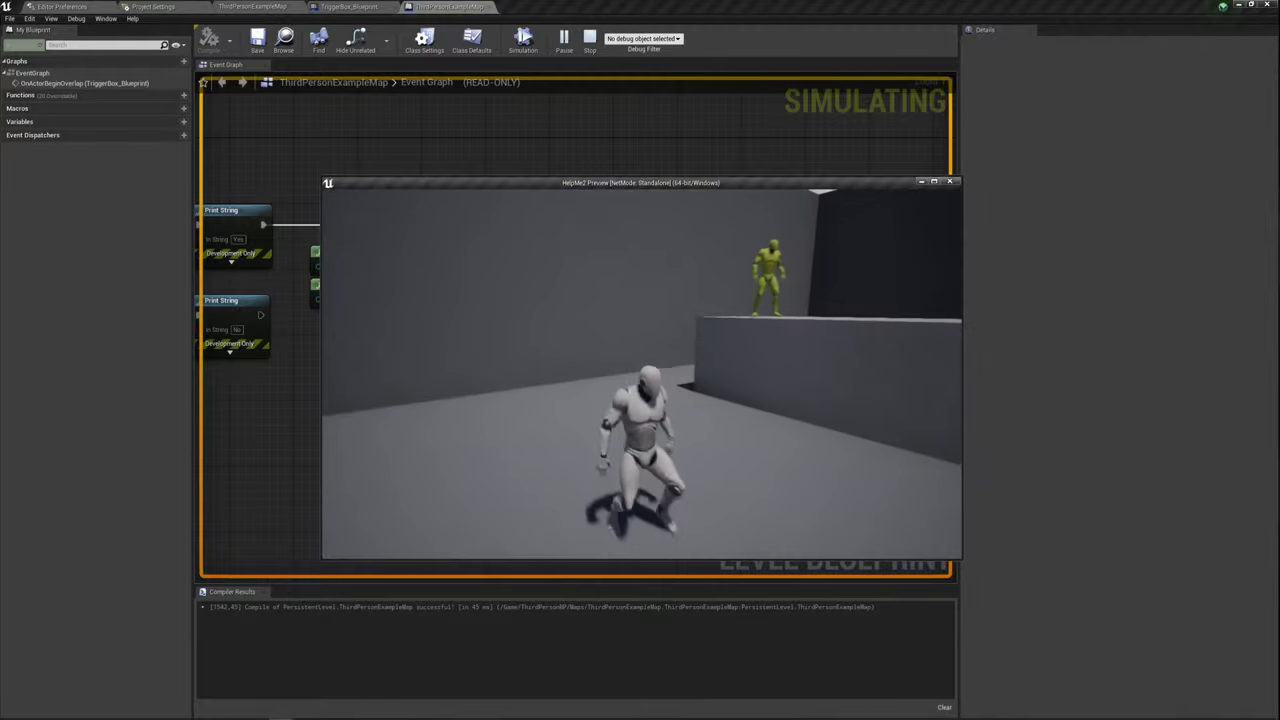
key(w)
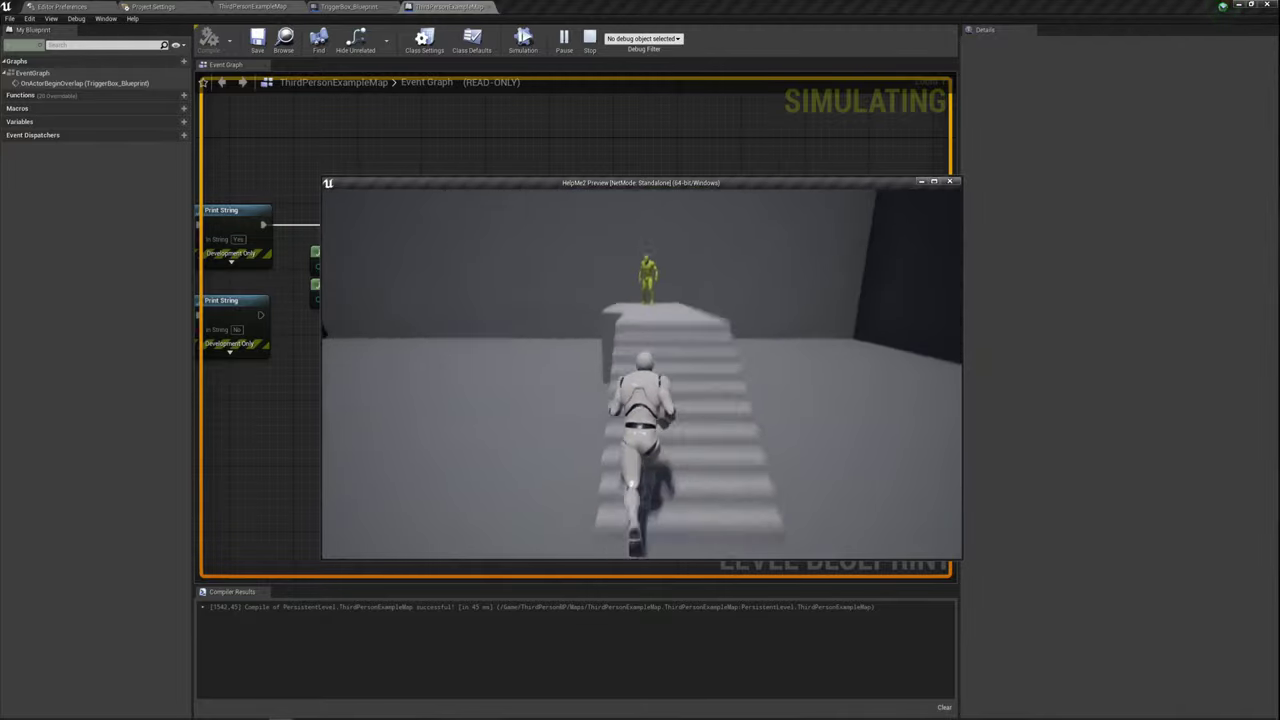
key(Escape)
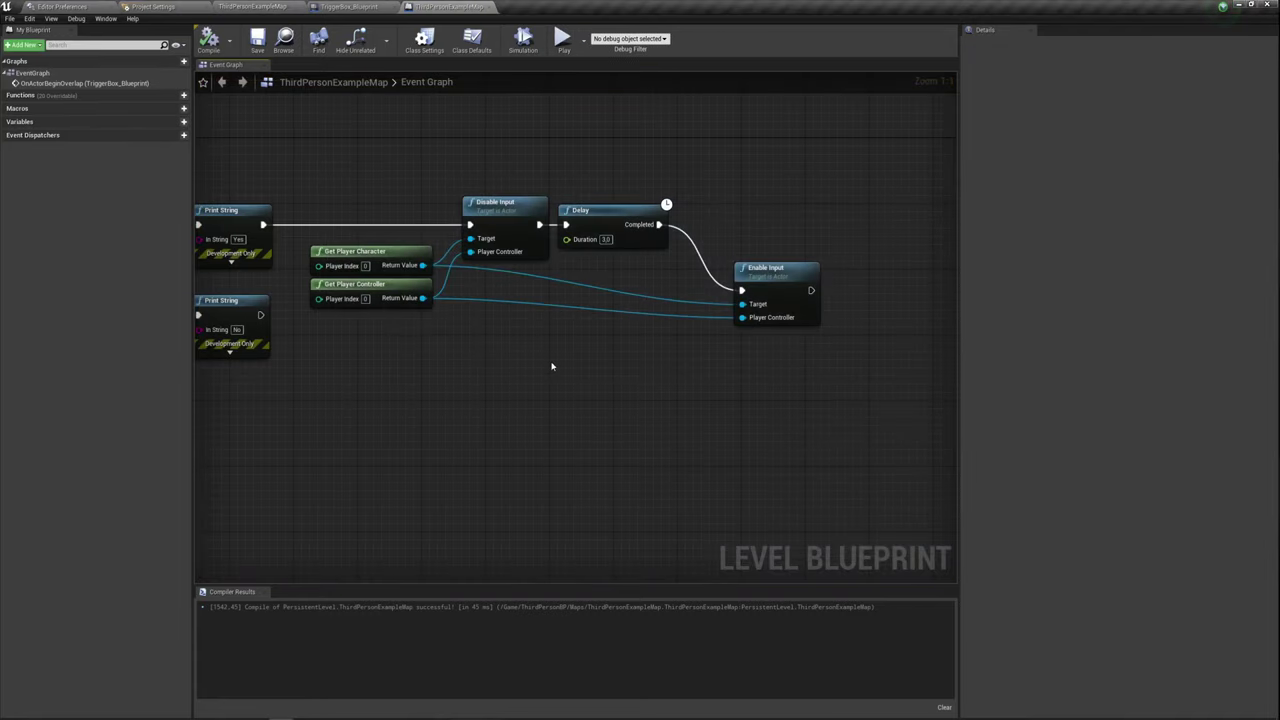
scroll(551, 366, down, 2)
right_drag(563, 386, 663, 340)
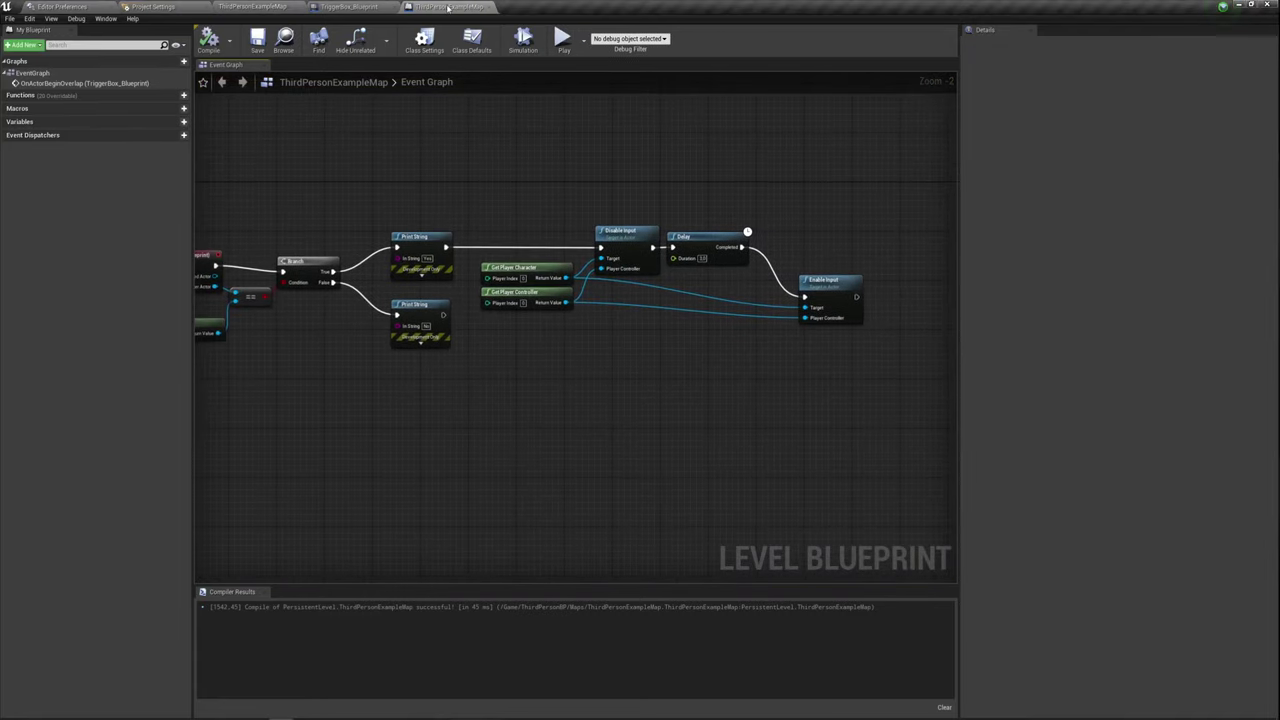
Add a Level Sequence from the Cinematics menu and save it as Cutscene01.
click(283, 10)
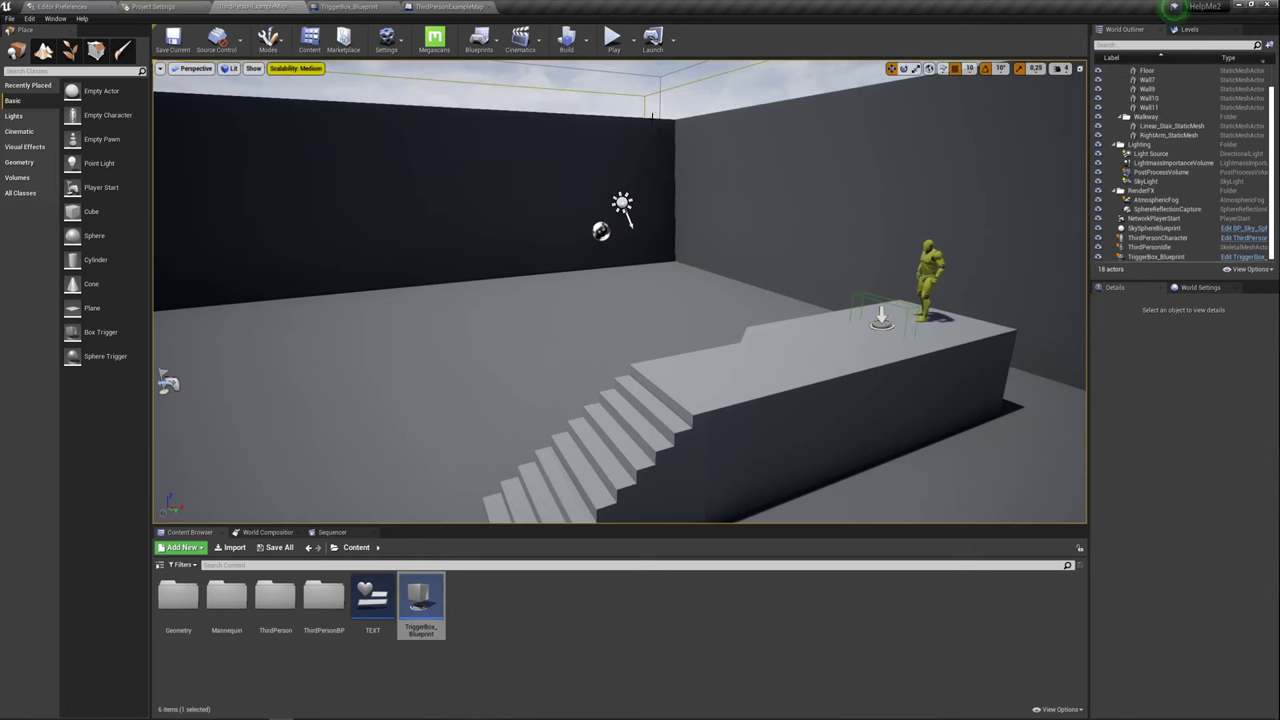
click(524, 40)
click(540, 74)
text(Cutscene01)
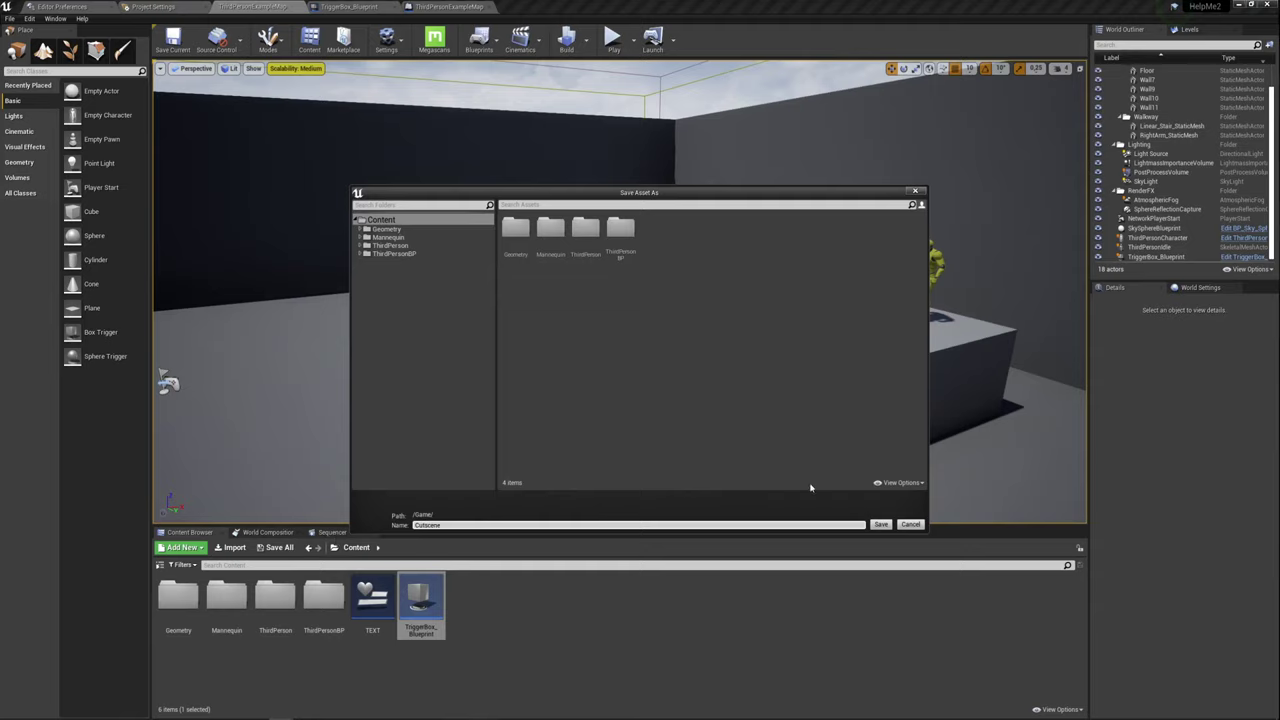
click(879, 524)
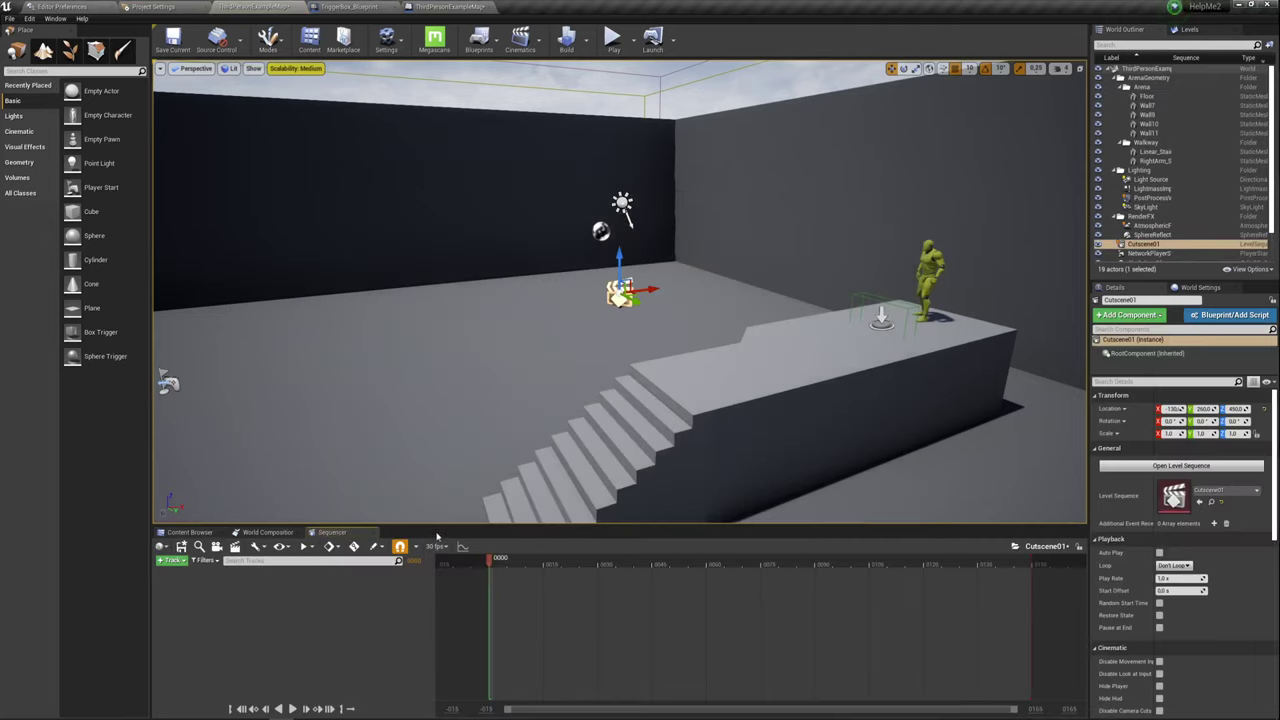
Enlarge the Sequencer, position the view behind the green character, and create a cine camera there.
drag(436, 536, 436, 449)
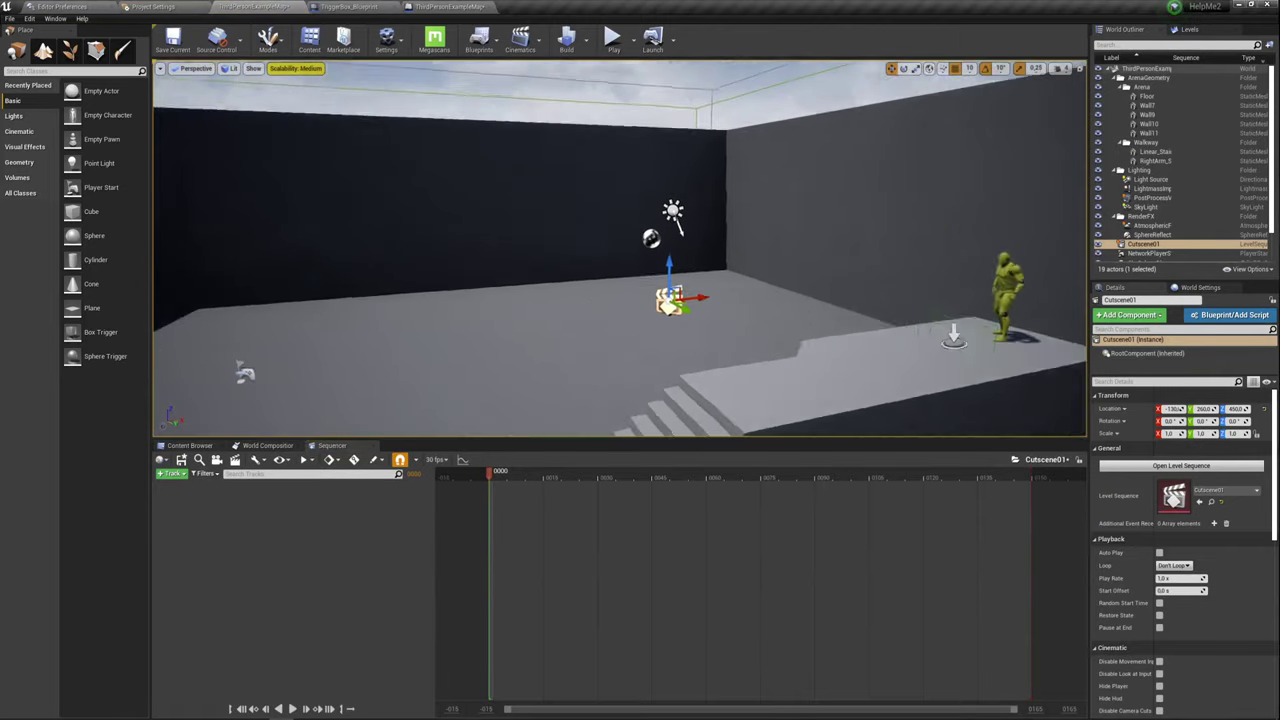
right_drag(436, 430, 422, 494)
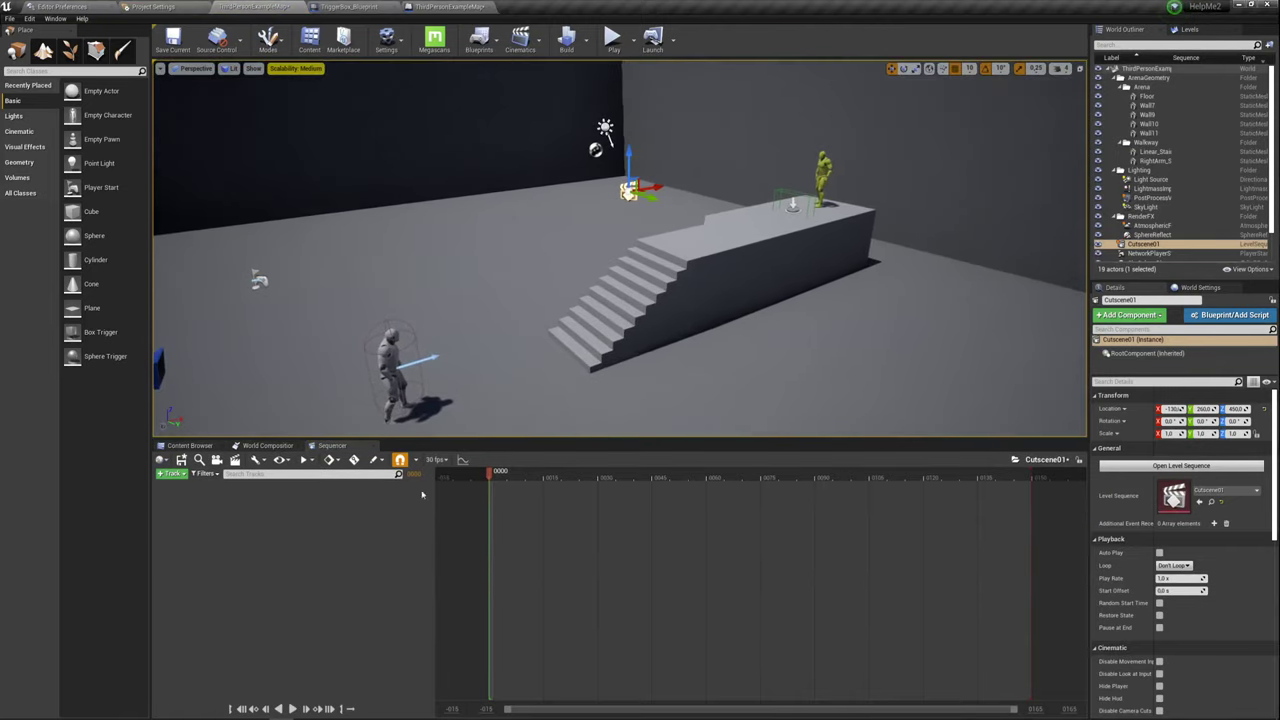
click(172, 473)
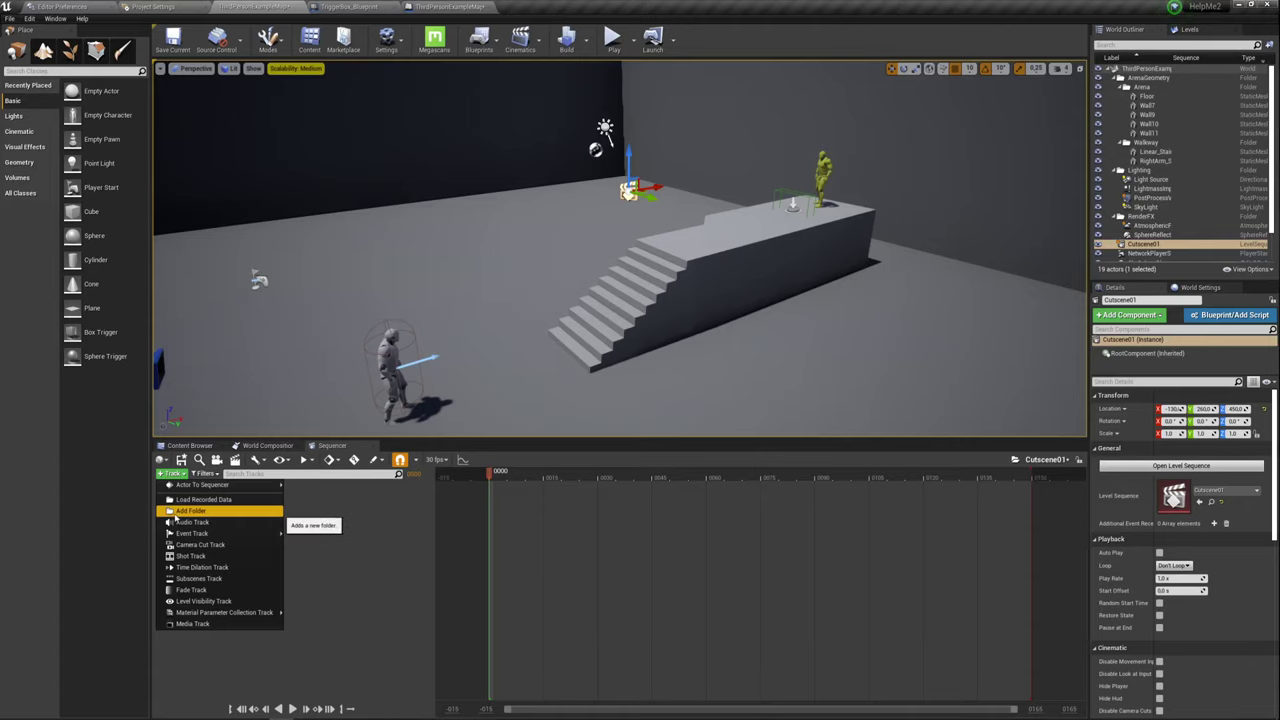
click(252, 474)
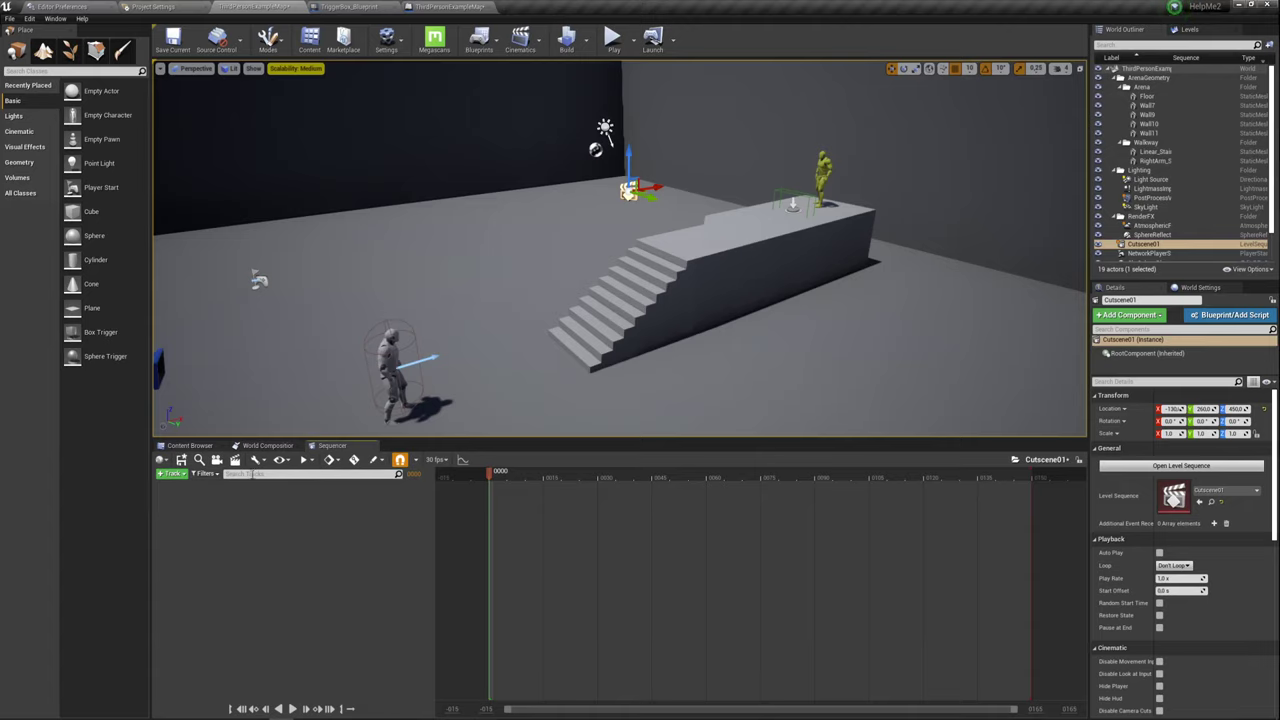
right_drag(300, 400, 330, 390)
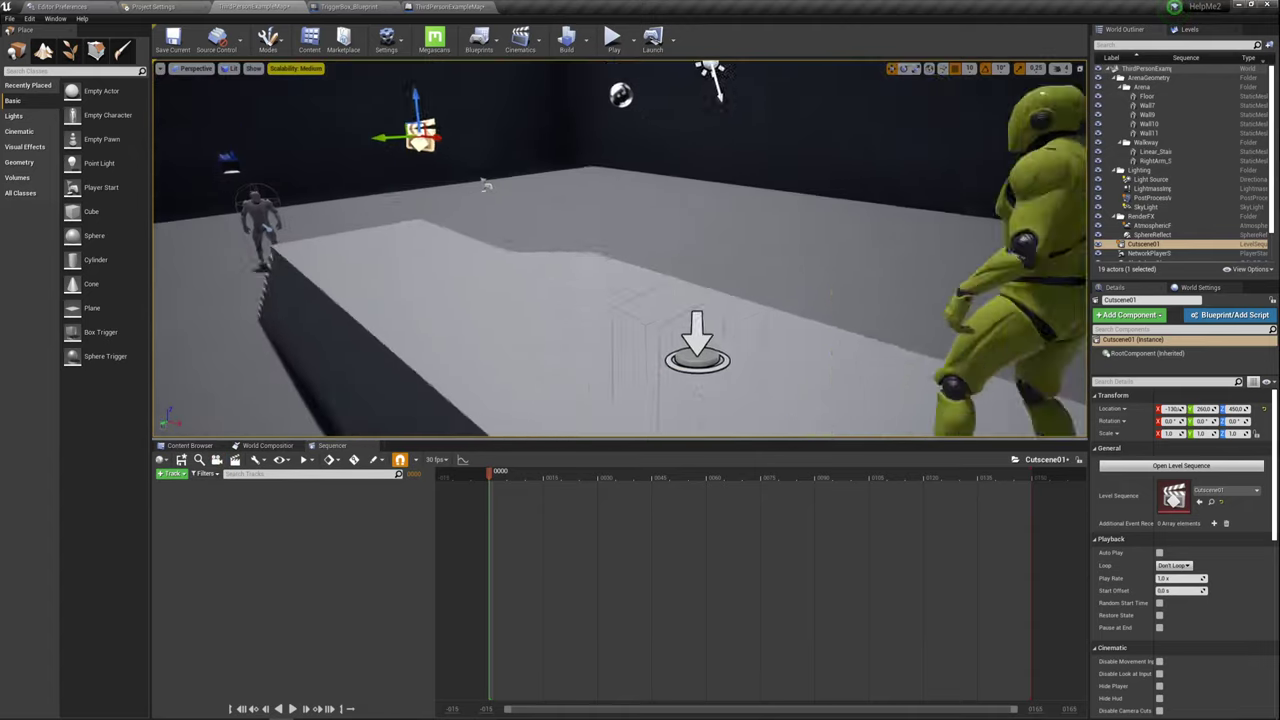
right_drag(860, 320, 865, 316)
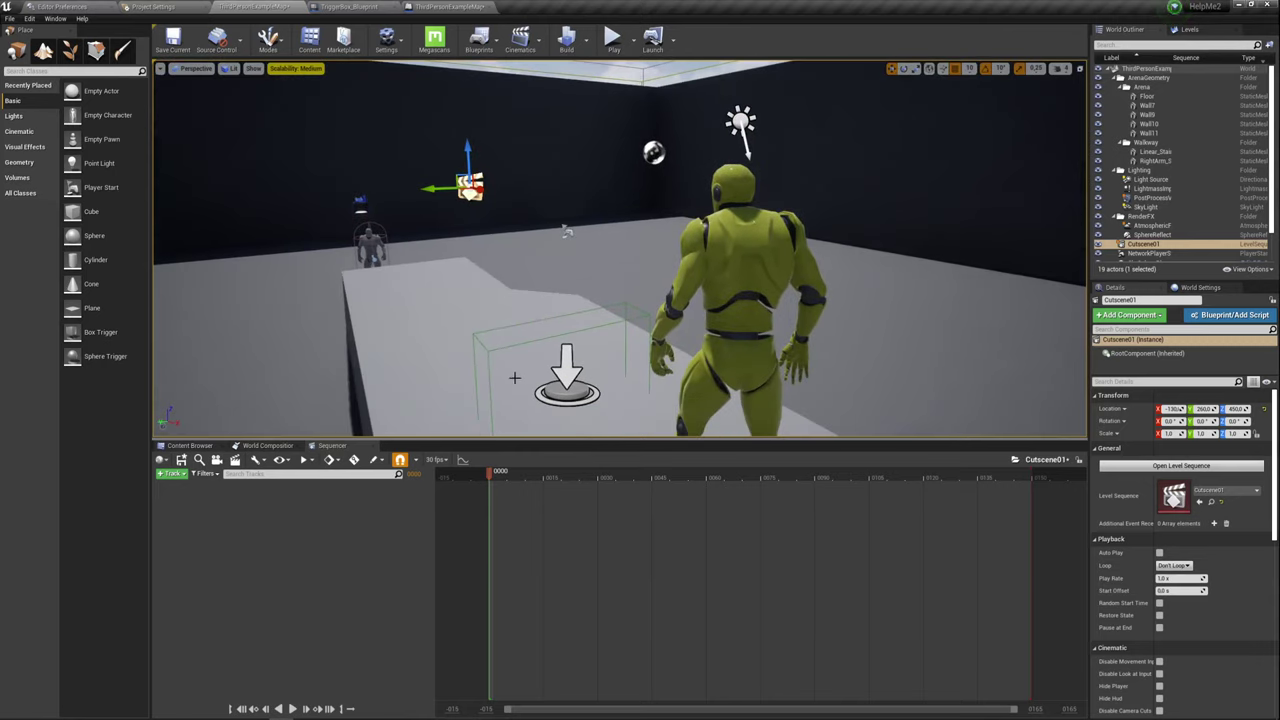
click(217, 460)
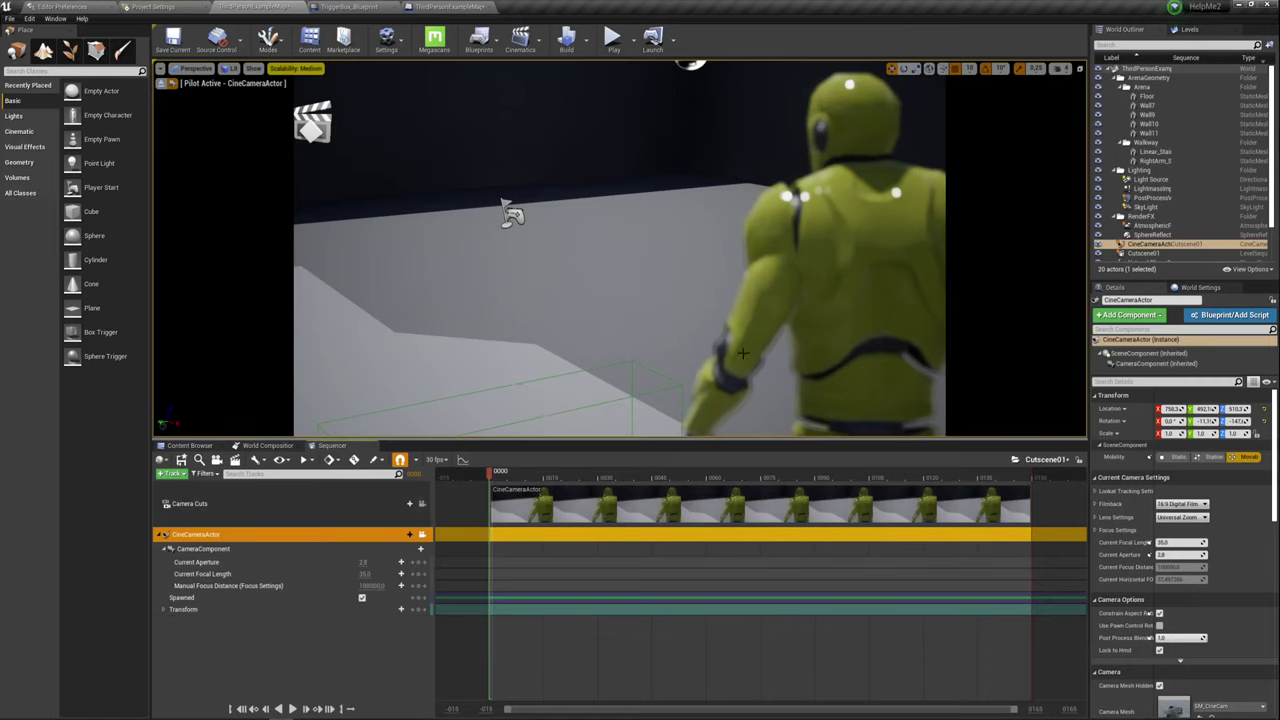
mouse_move(743, 352)
mouse_down()
mouse_move(895, 80)
mouse_move(915, 95)
mouse_up()
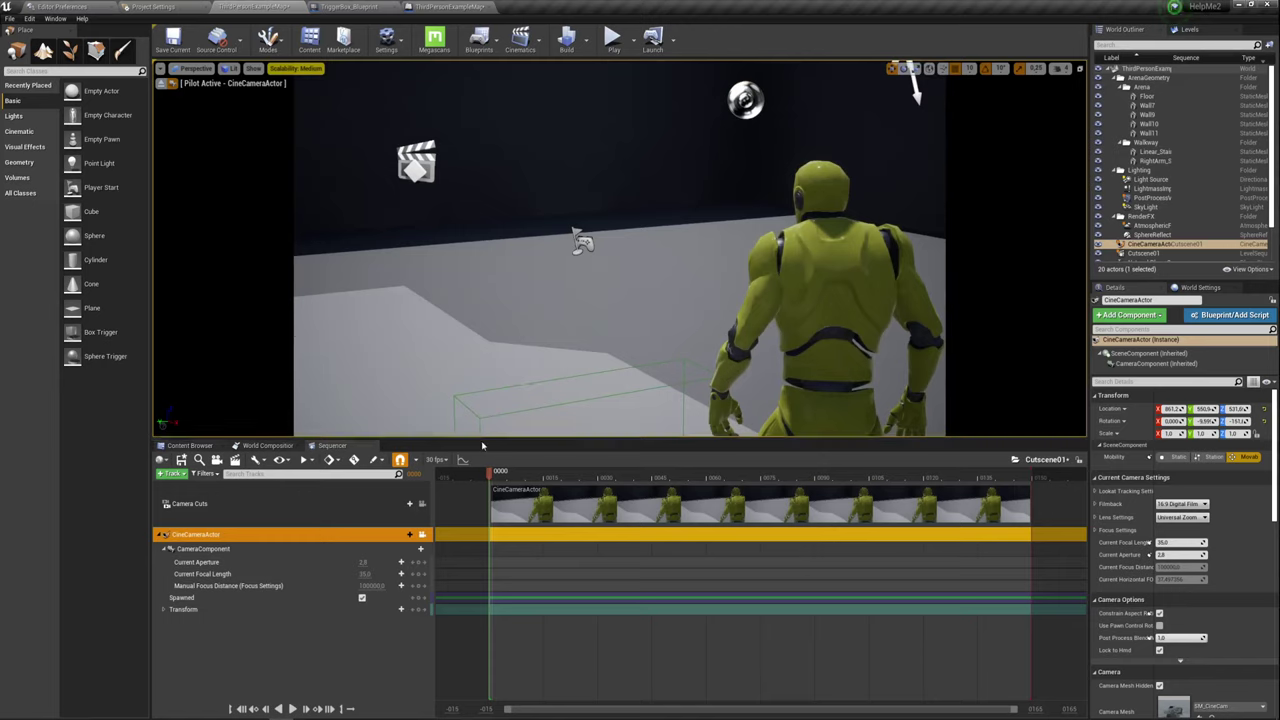
Key the camera transform at frame 0, then reframe the camera and key it at frame 60.
click(420, 610)
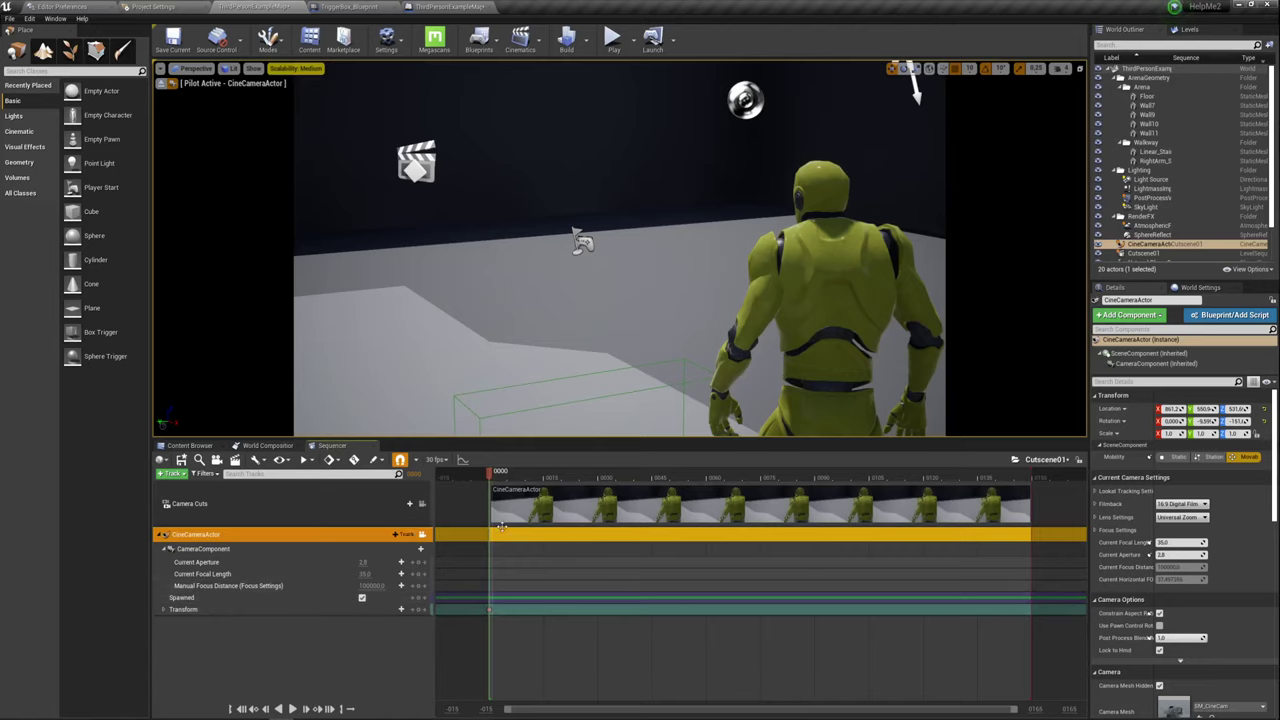
drag(490, 474, 707, 472)
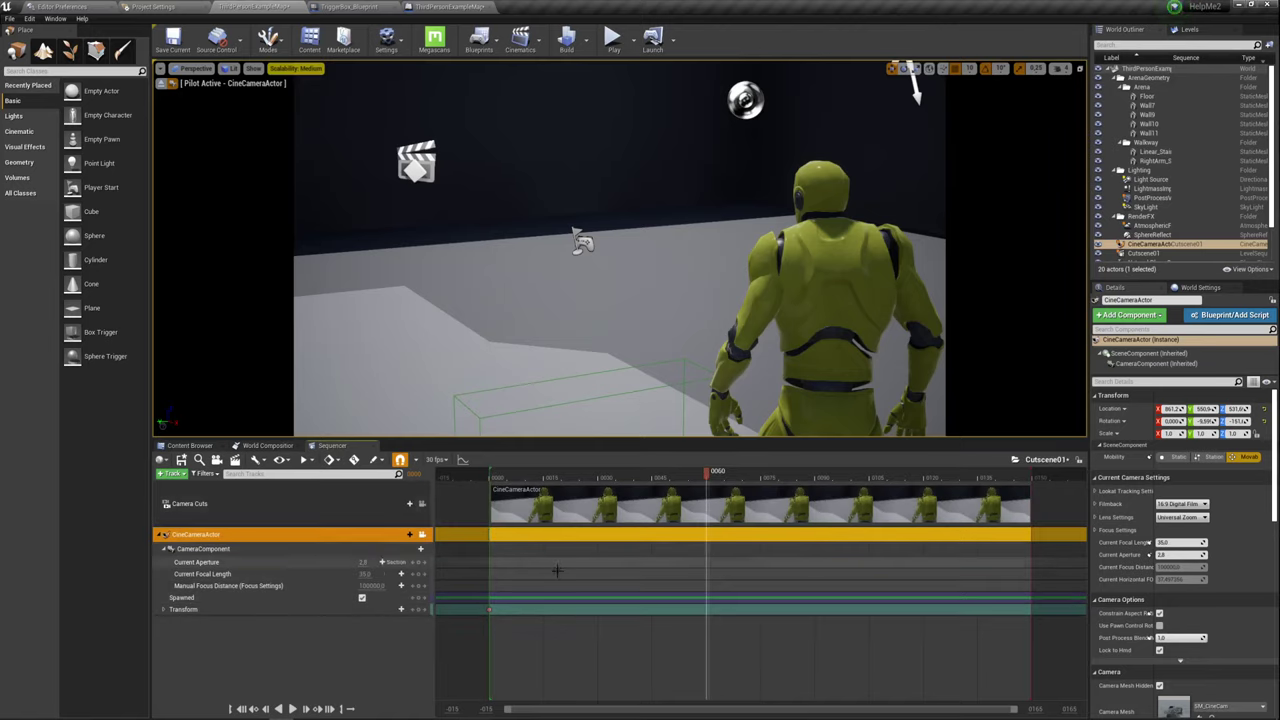
mouse_move(649, 341)
right_down()
mouse_move(526, 315)
mouse_move(460, 318)
right_up()
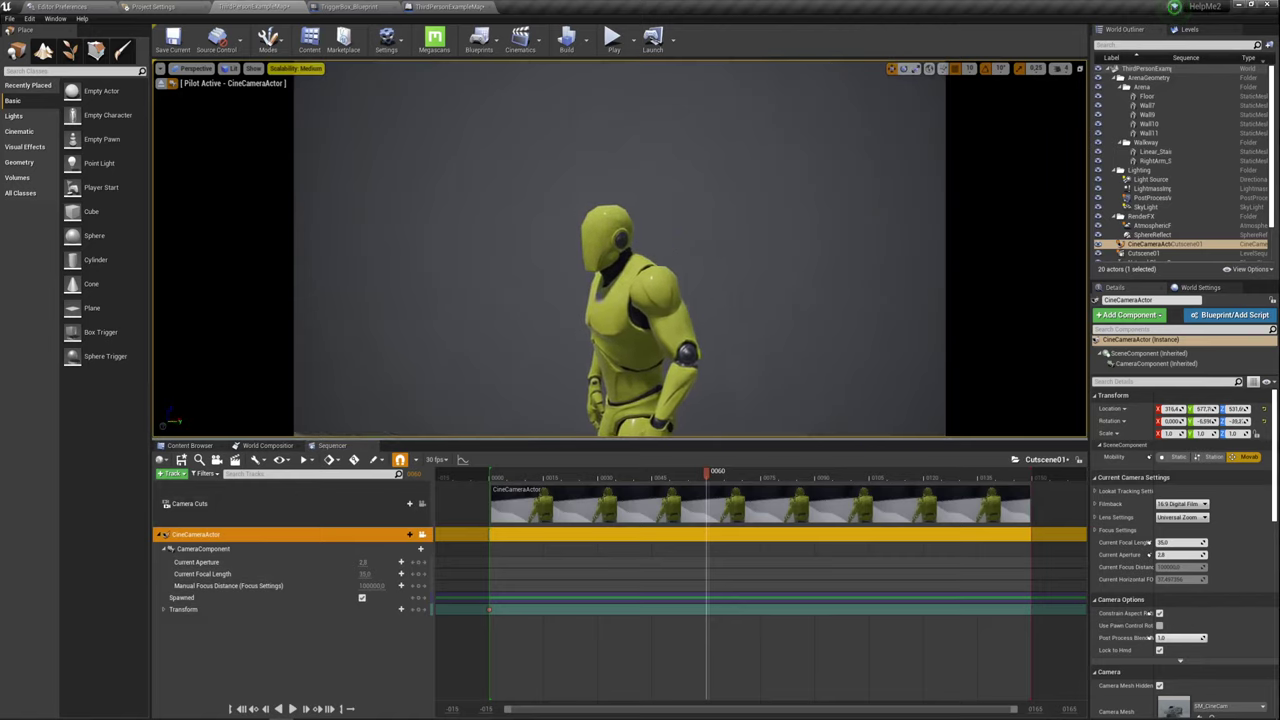
mouse_move(650, 341)
right_down()
mouse_move(475, 430)
mouse_move(600, 395)
right_up()
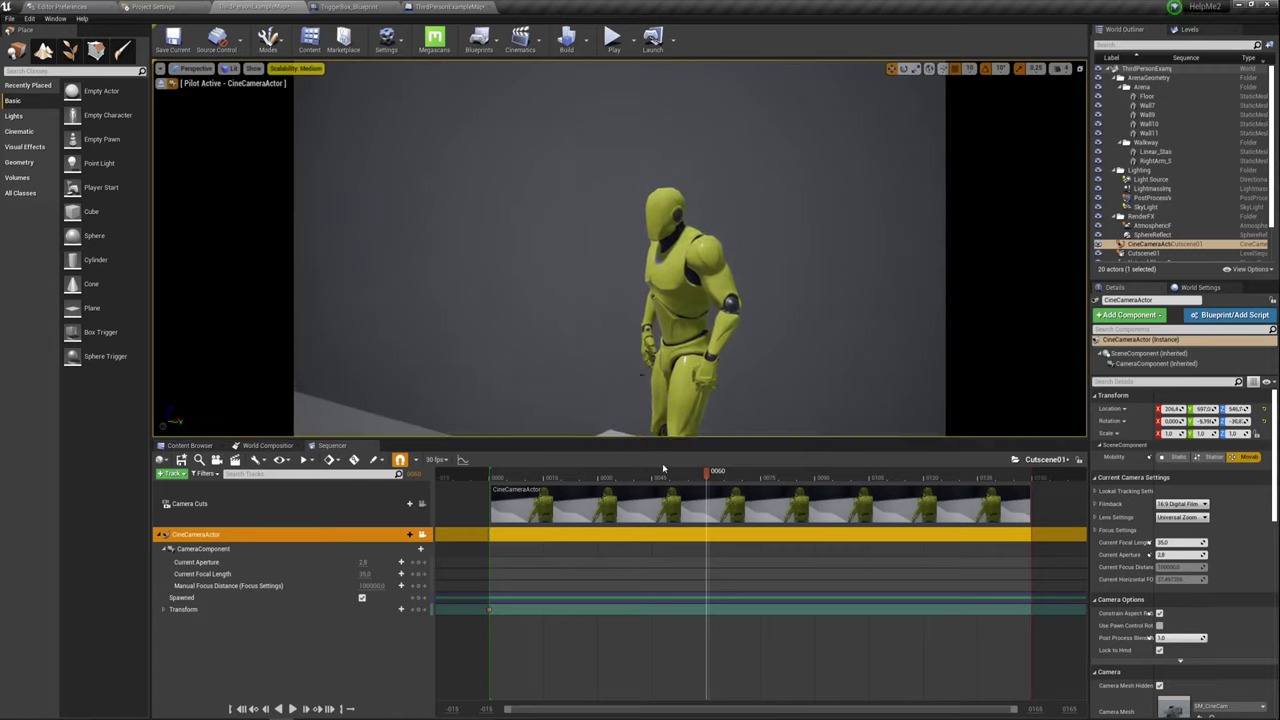
click(420, 610)
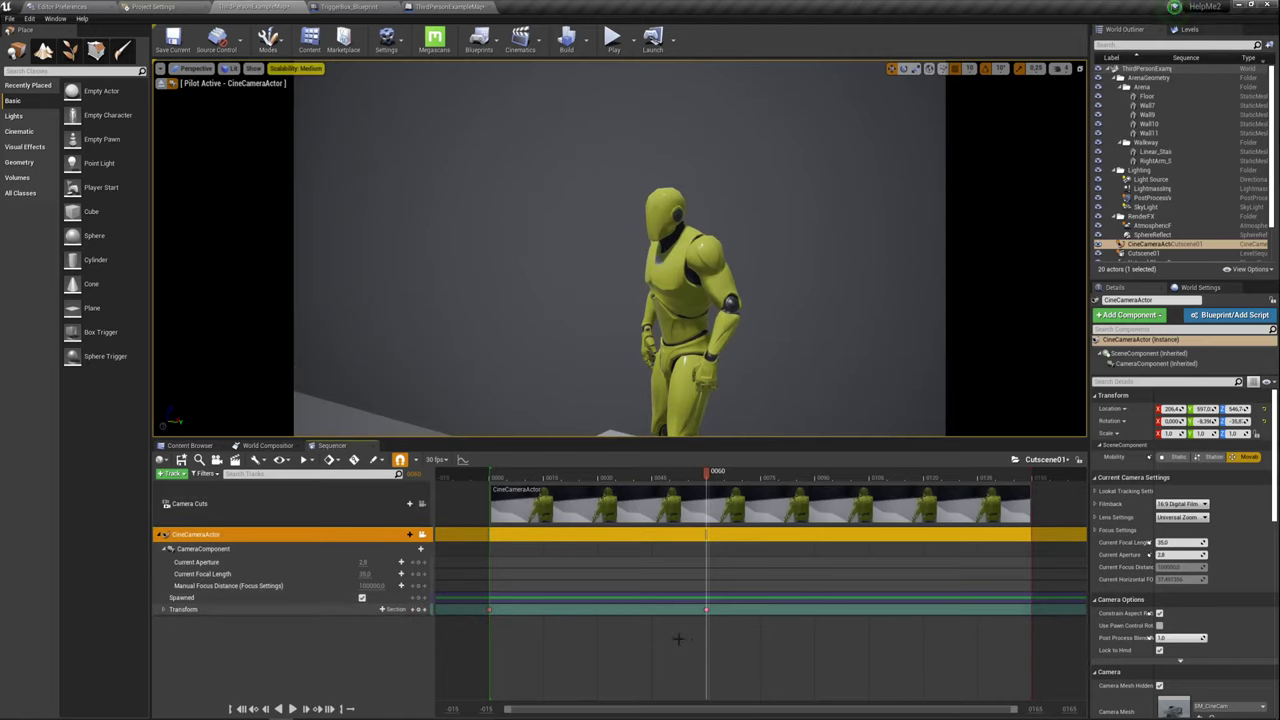
Reframe the camera on the yellow character, key it at frame 38, and scrub to preview.
mouse_move(709, 481)
mouse_down()
mouse_move(615, 485)
mouse_move(629, 481)
mouse_up()
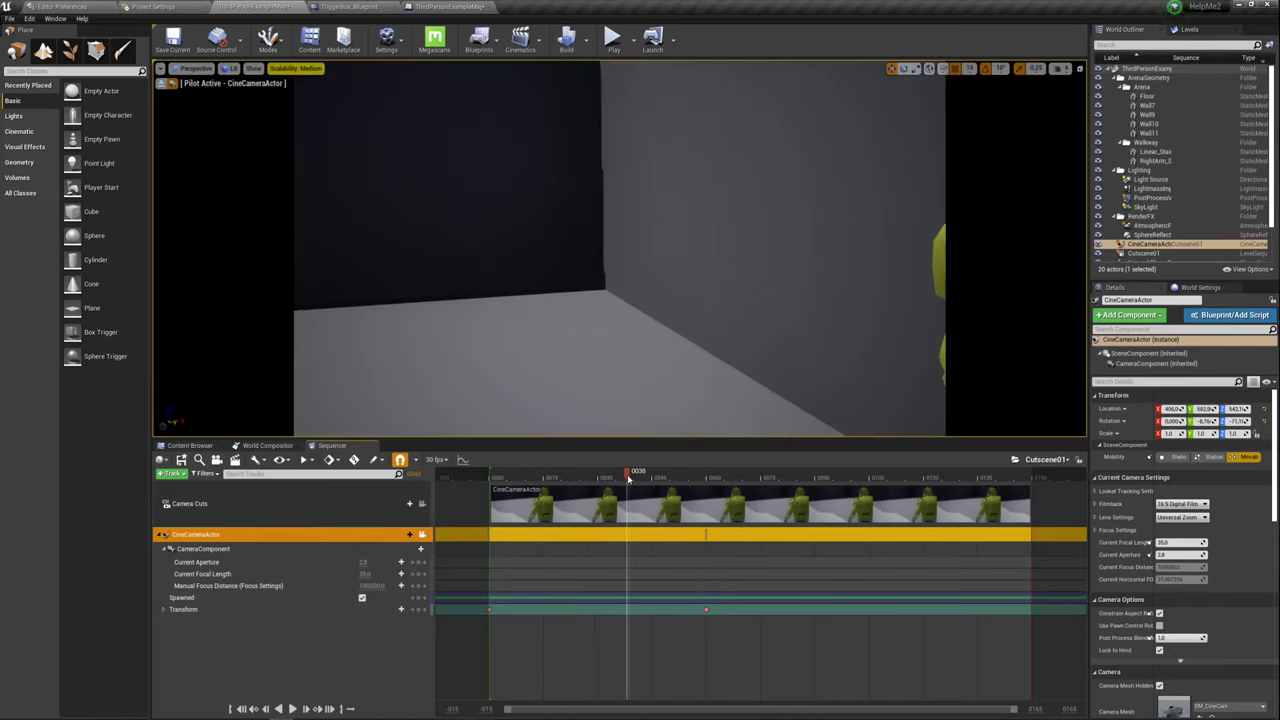
drag(434, 63, 440, 120)
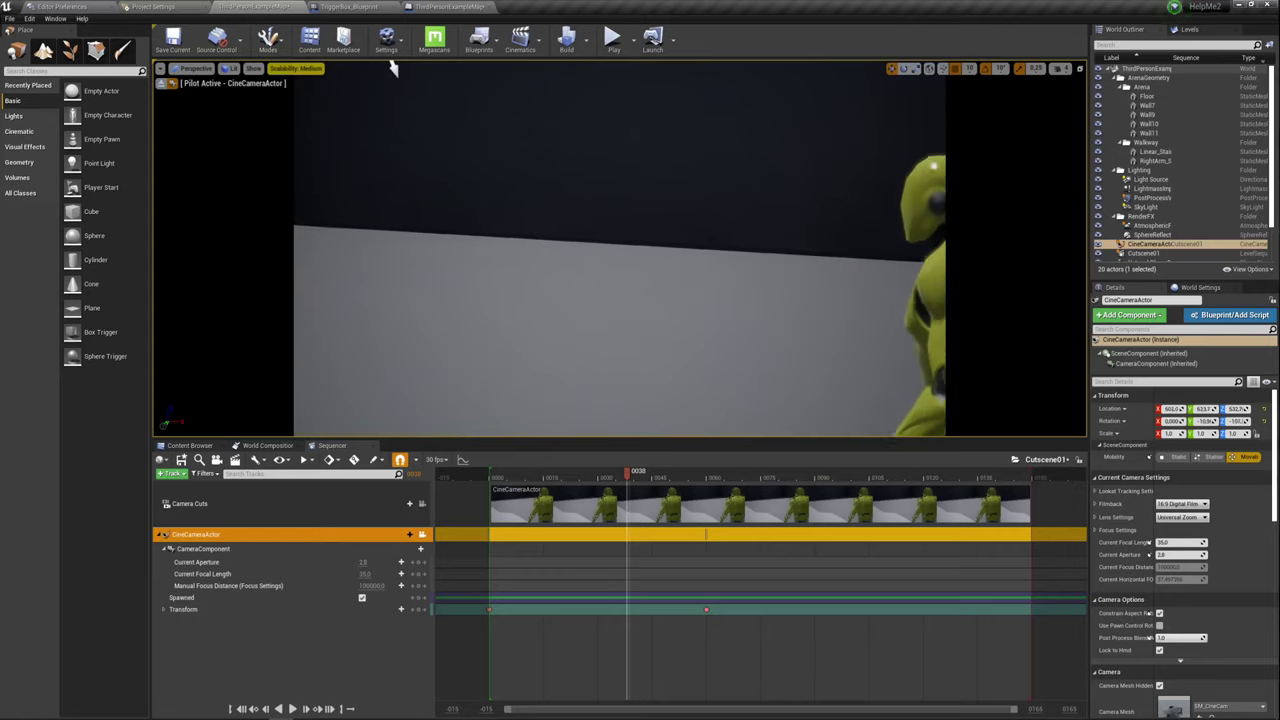
drag(683, 354, 686, 354)
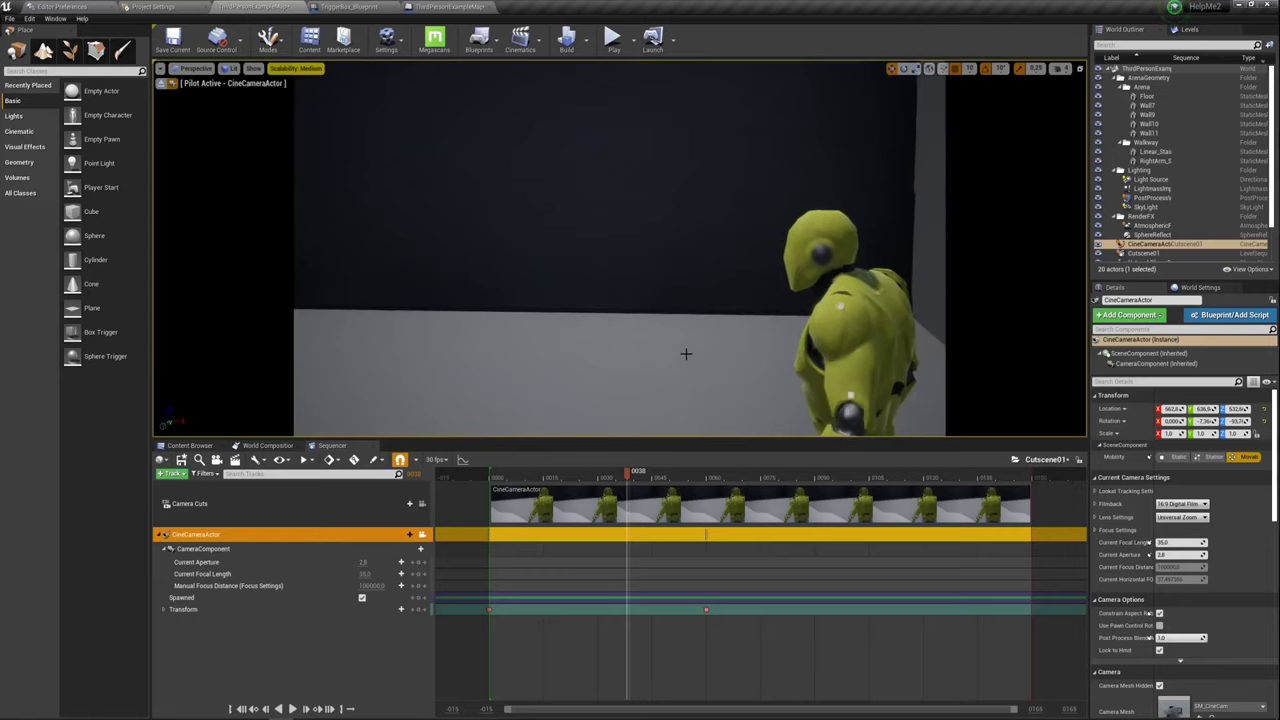
click(418, 610)
mouse_move(627, 477)
mouse_down()
mouse_move(611, 478)
mouse_move(729, 477)
mouse_up()
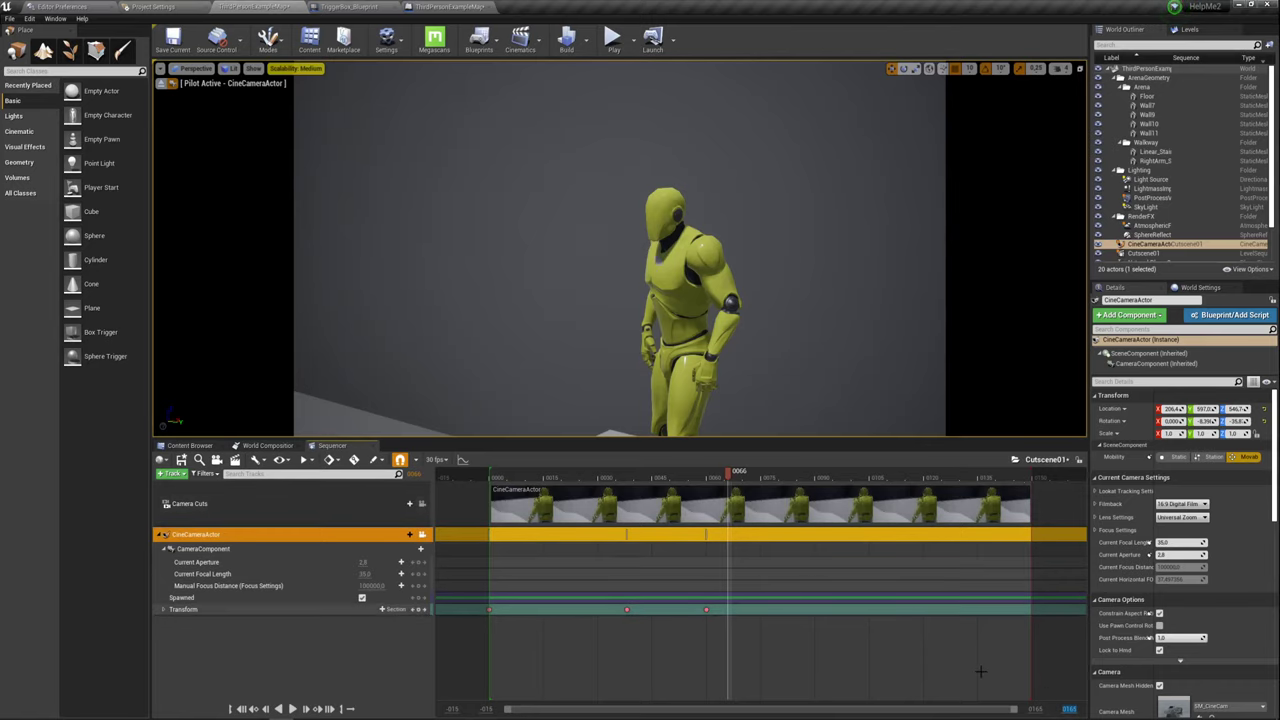
Zoom the Sequencer timeline and collapse the CineCameraActor track's expanded sub-tracks.
scroll(980, 671, up, 3)
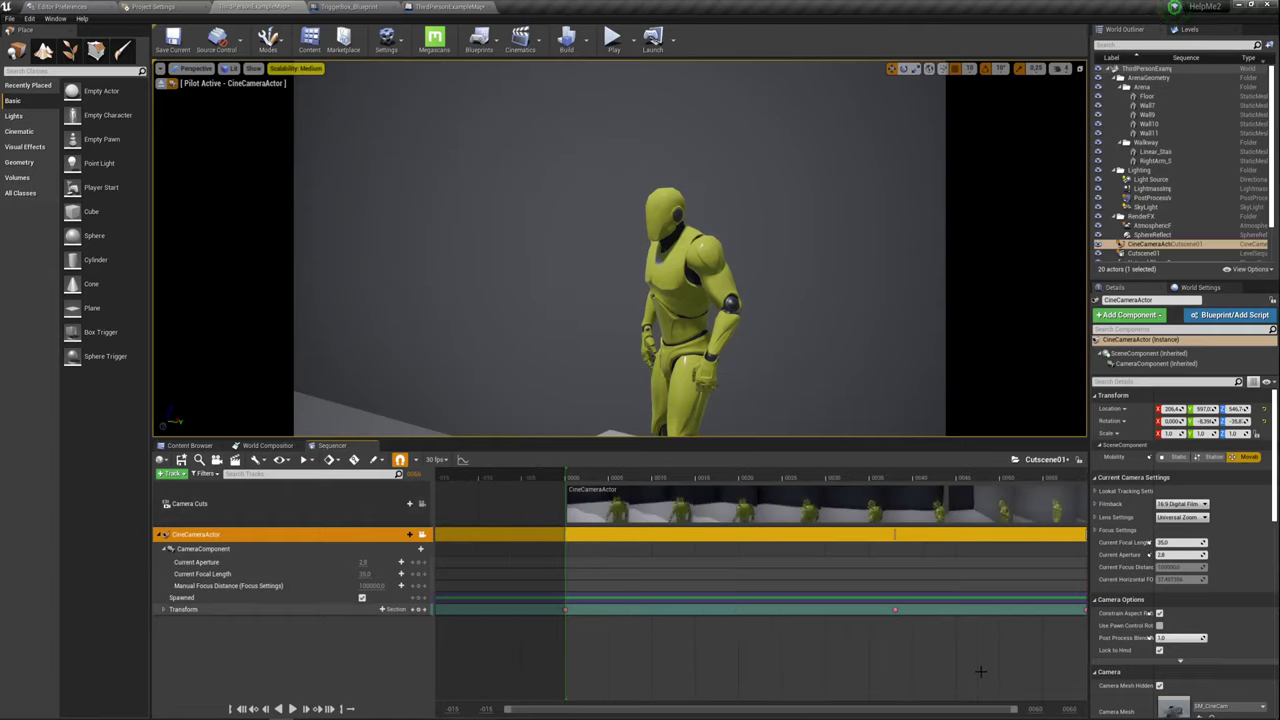
scroll(740, 635, down, 5)
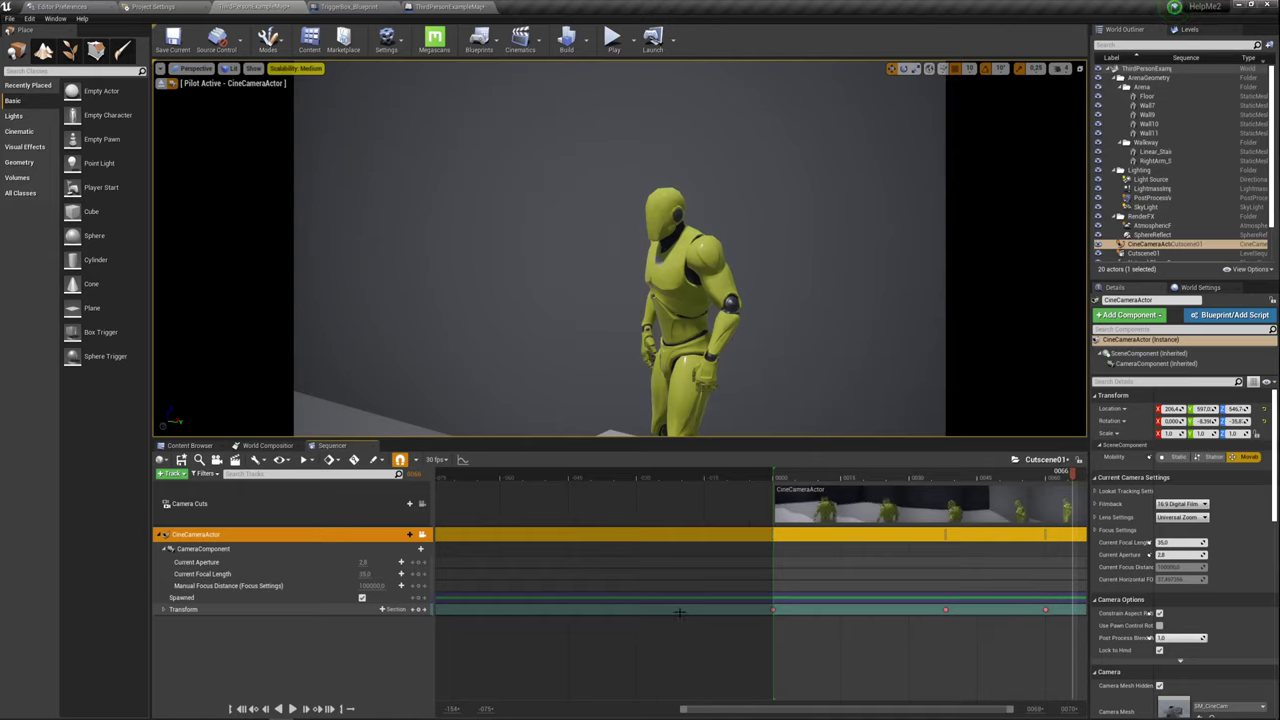
scroll(800, 625, down, 1)
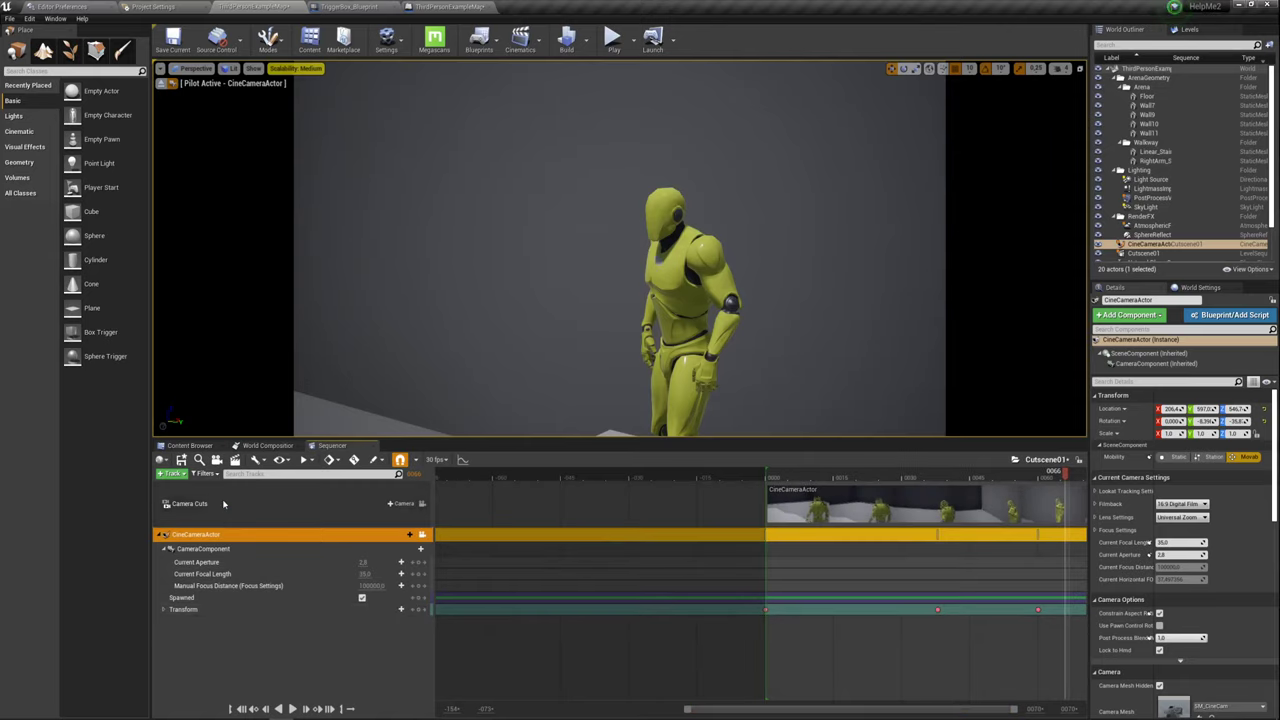
click(163, 536)
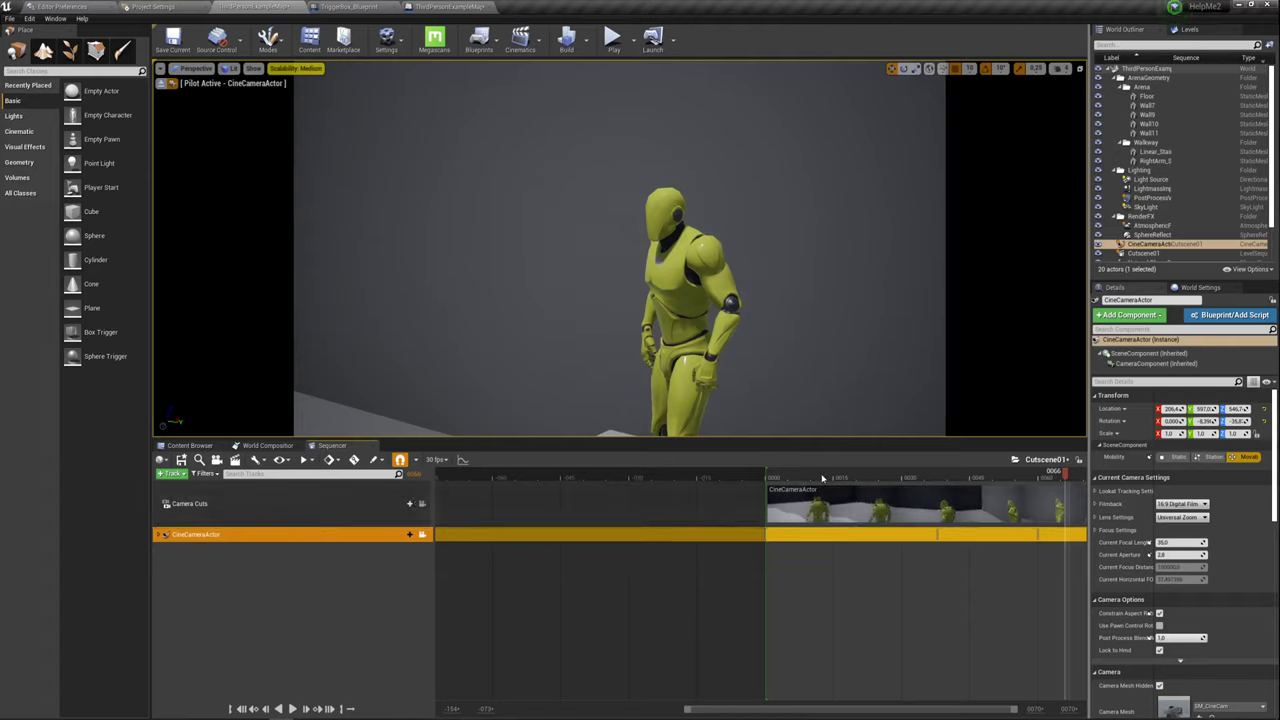
scroll(600, 545, down, 3)
scroll(604, 553, down, 1)
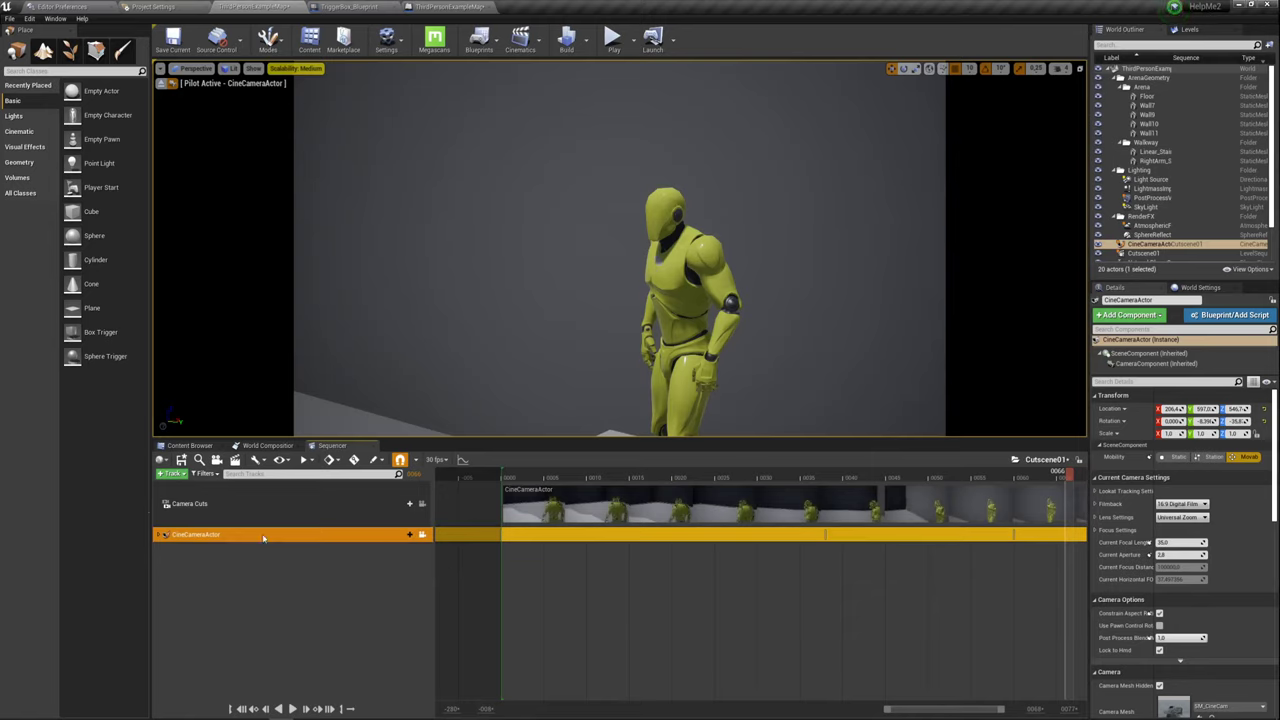
Add an Events trigger track to Cutscene01 and scrub the playhead back to frame 0.
click(172, 473)
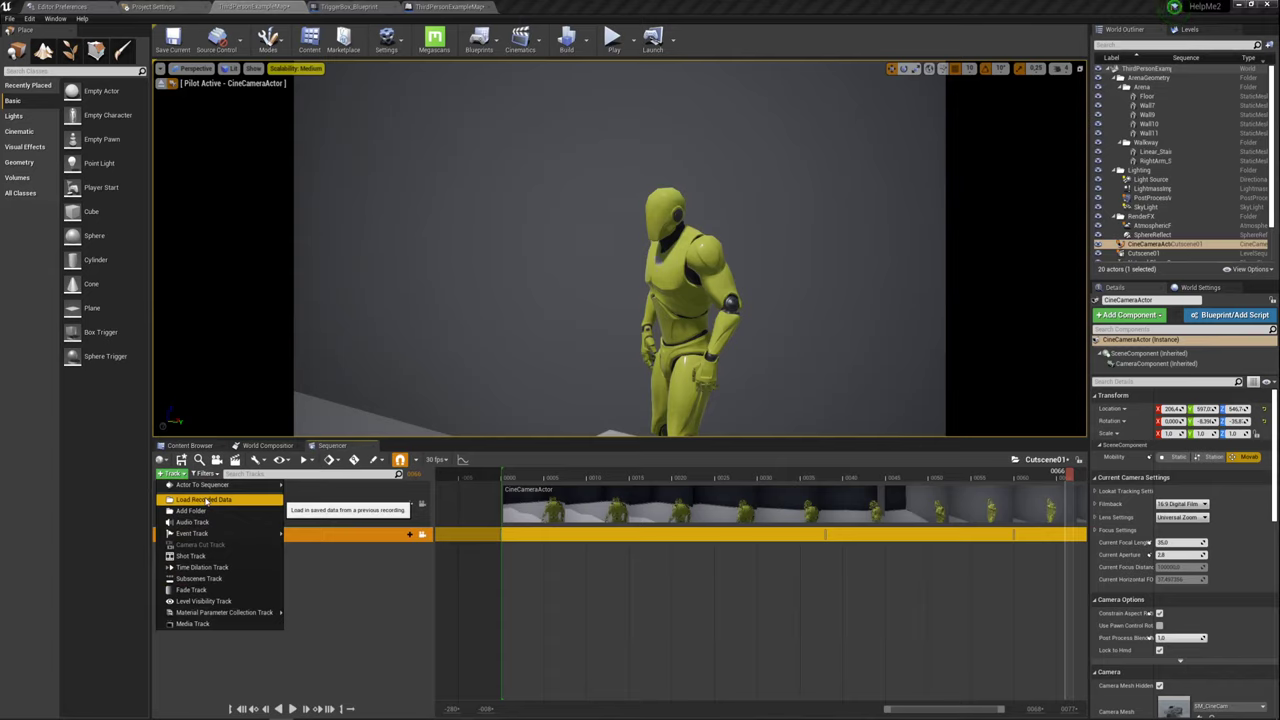
mouse_move(200, 534)
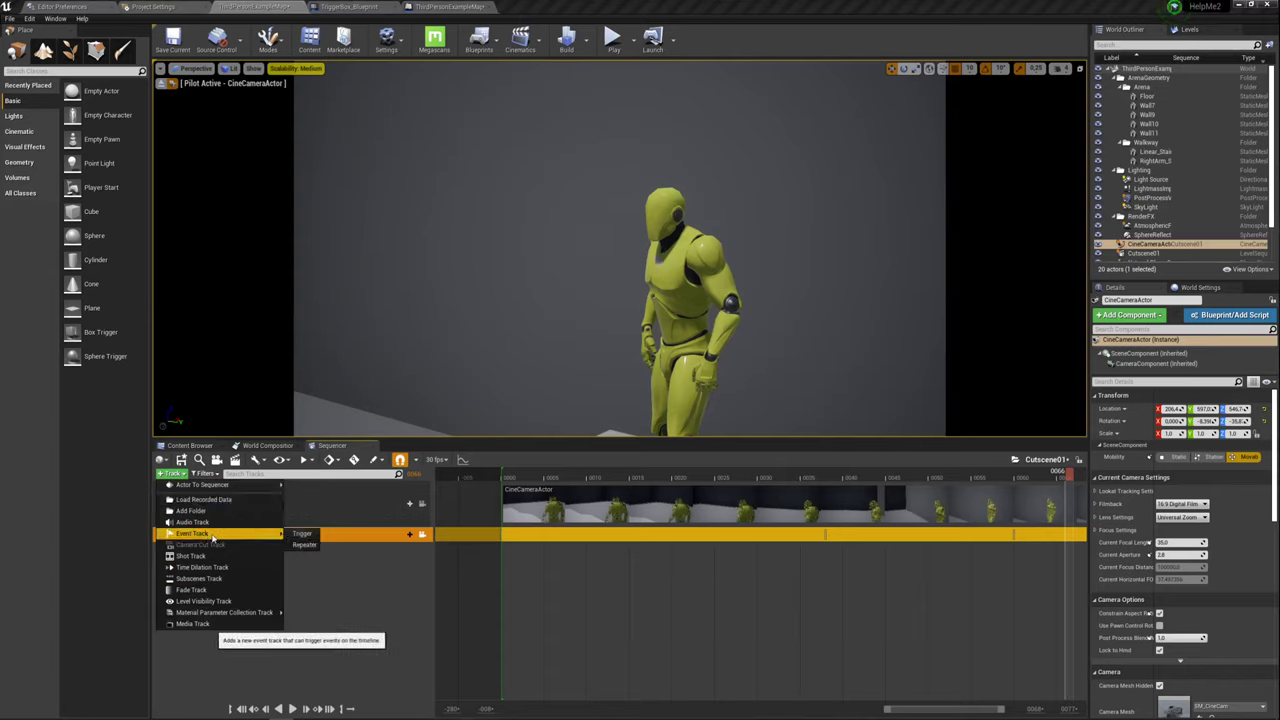
click(302, 534)
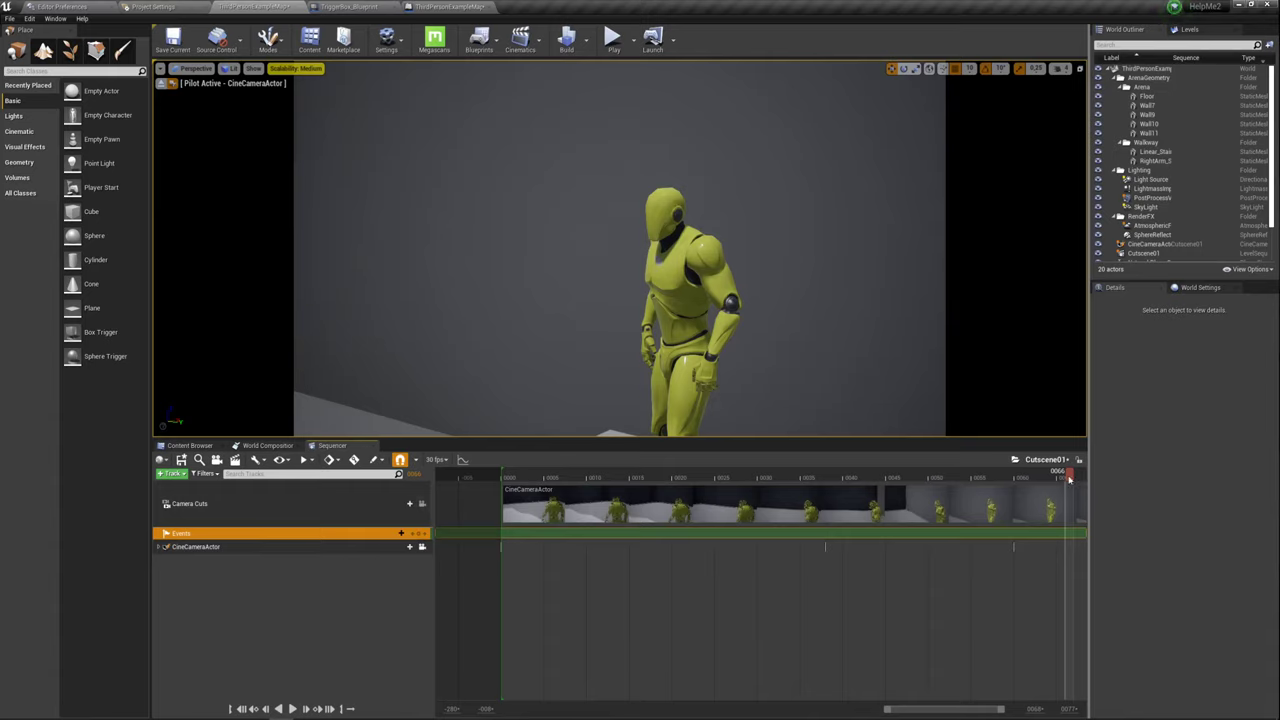
click(930, 477)
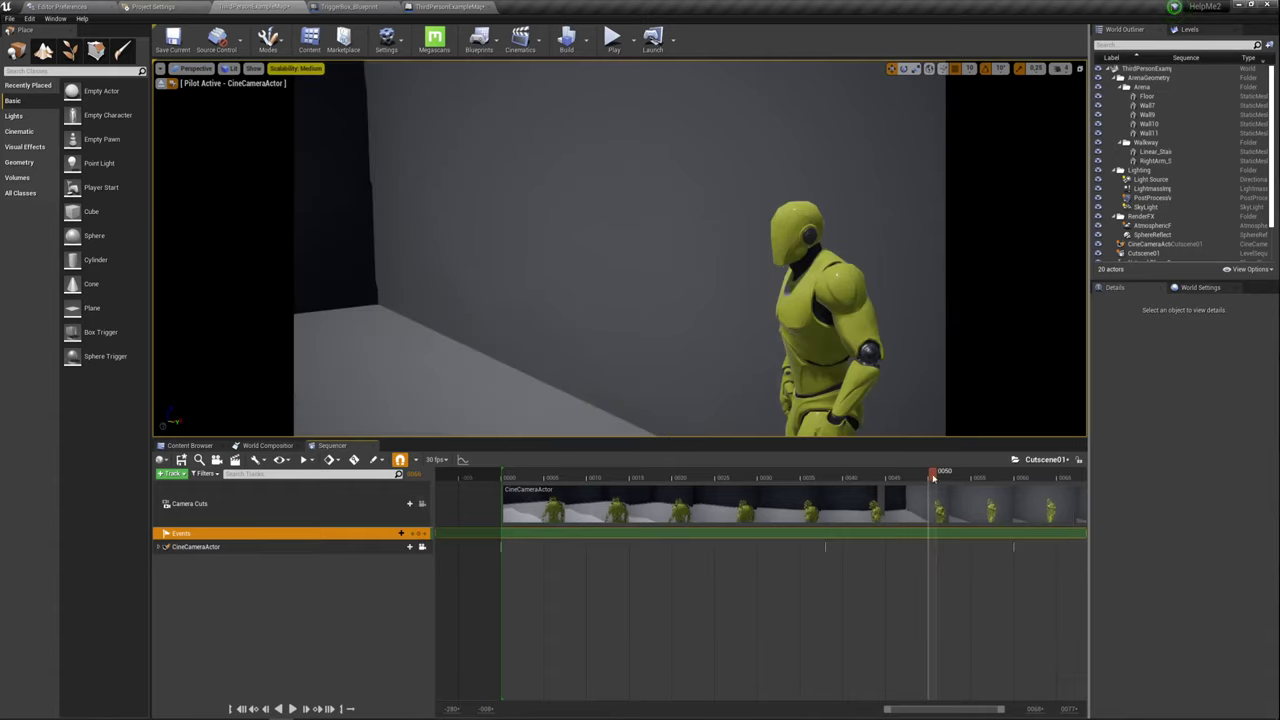
drag(933, 477, 505, 477)
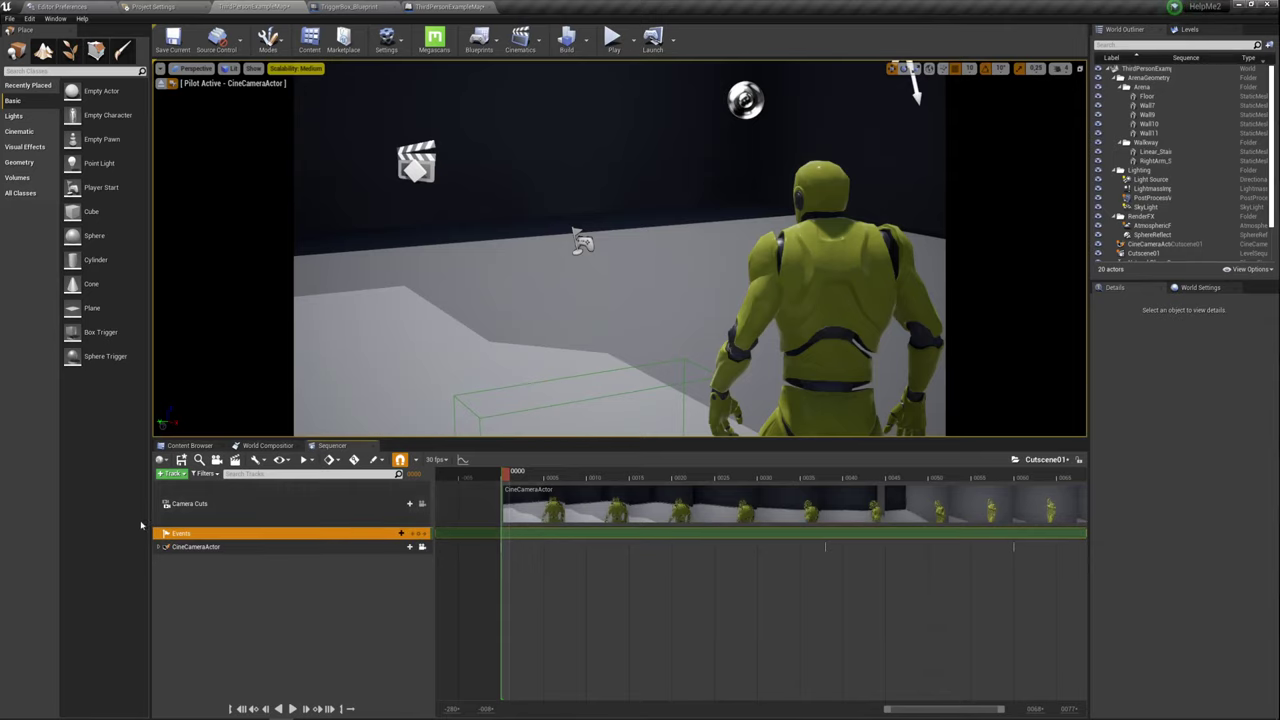
Add a Trigger section to the Events track with a key at frame 0.
click(394, 535)
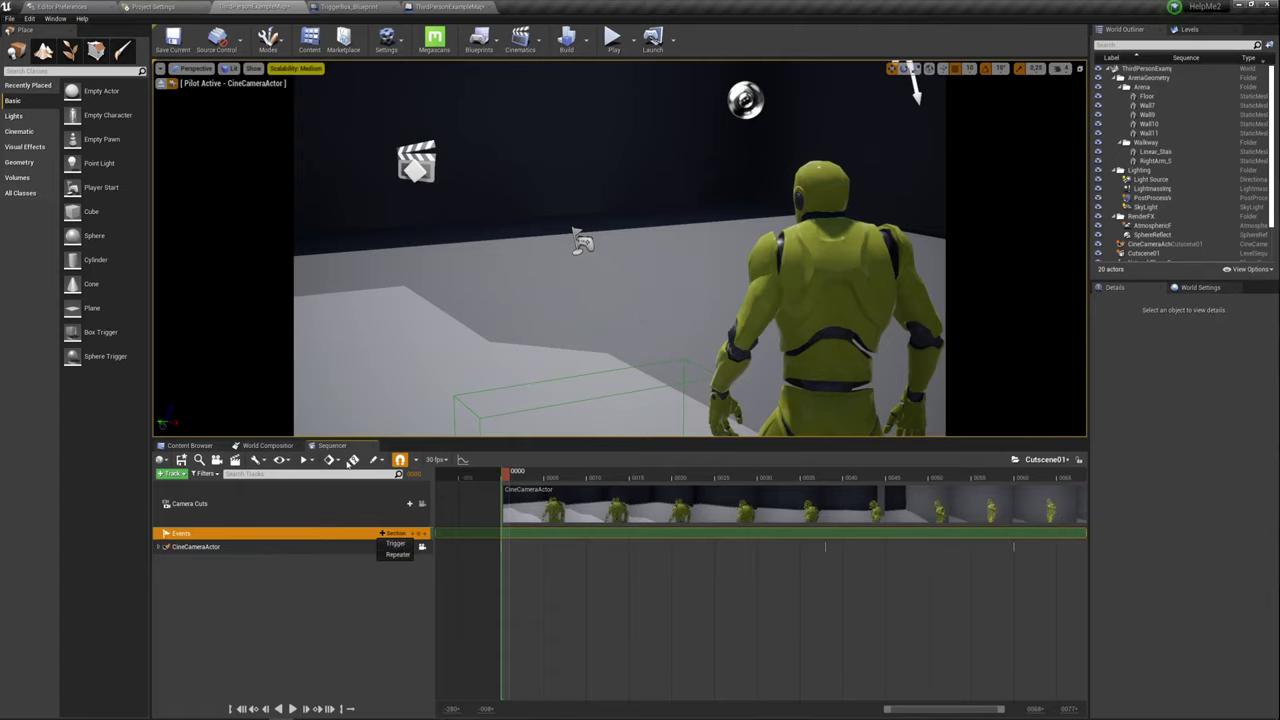
click(353, 459)
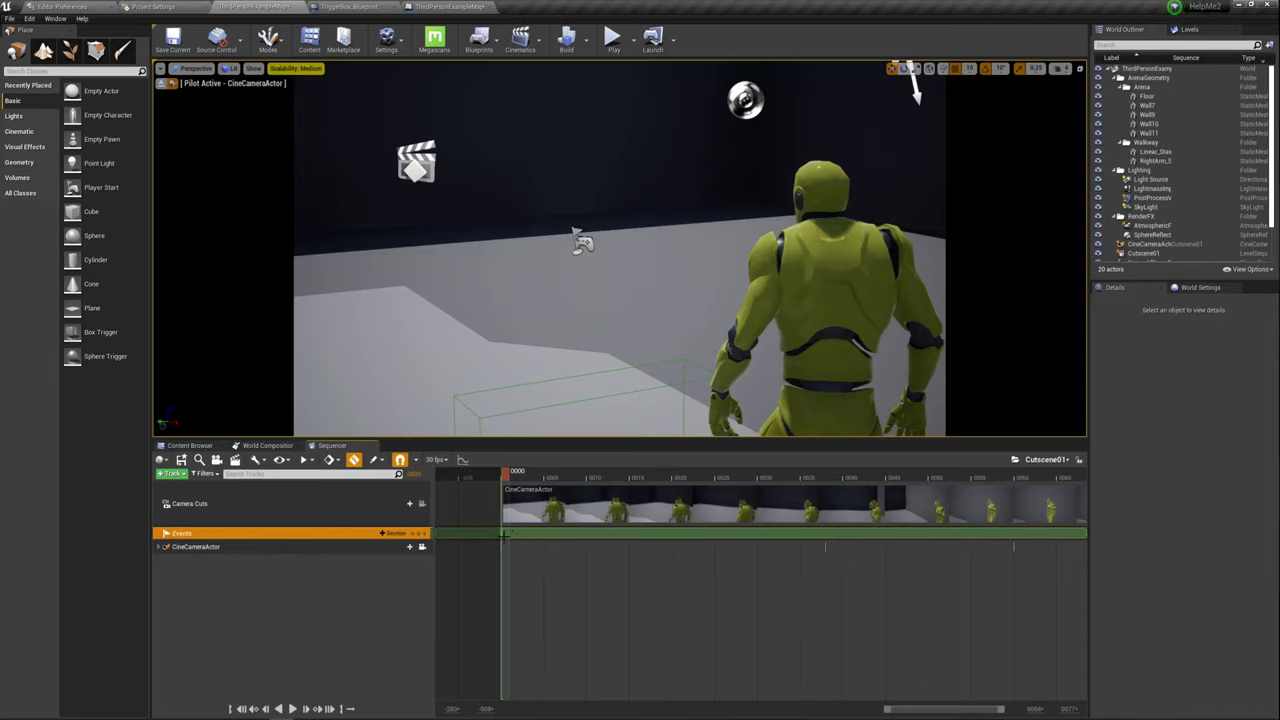
drag(512, 472, 506, 484)
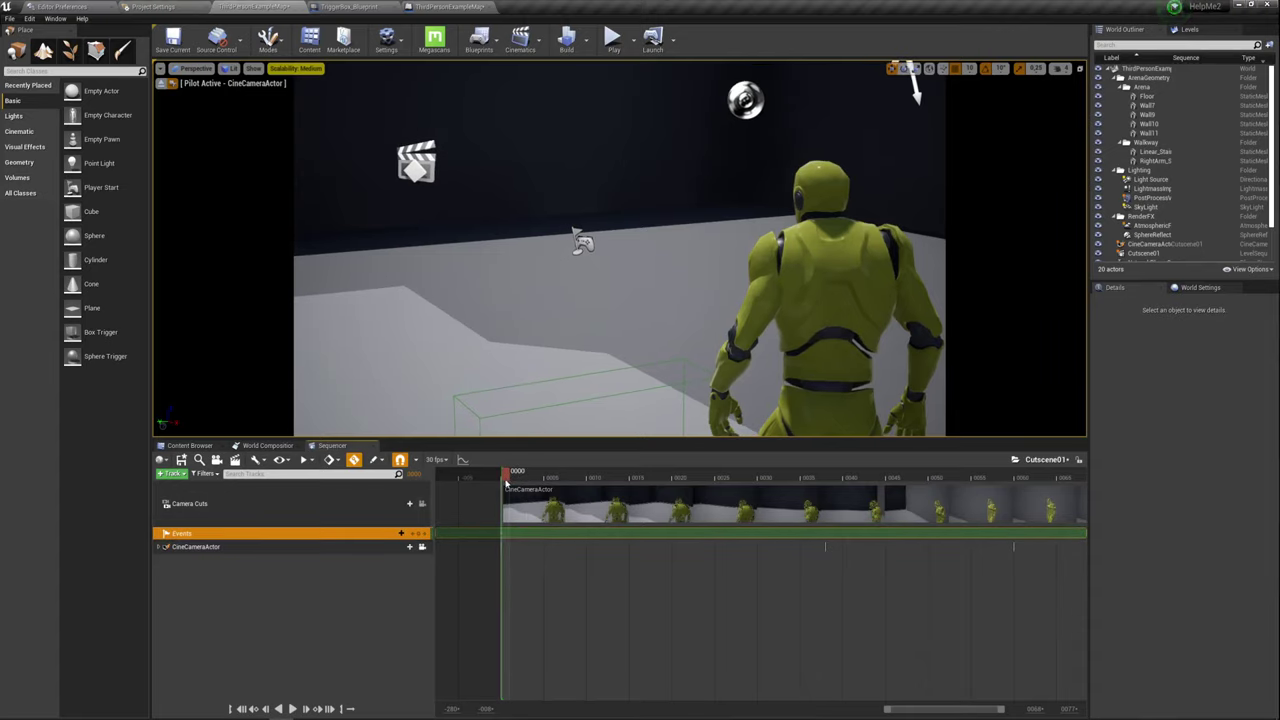
Bind the frame-0 event key to a new SequenceEvent_0 endpoint and open its definition.
right_click(502, 532)
mouse_move(536, 541)
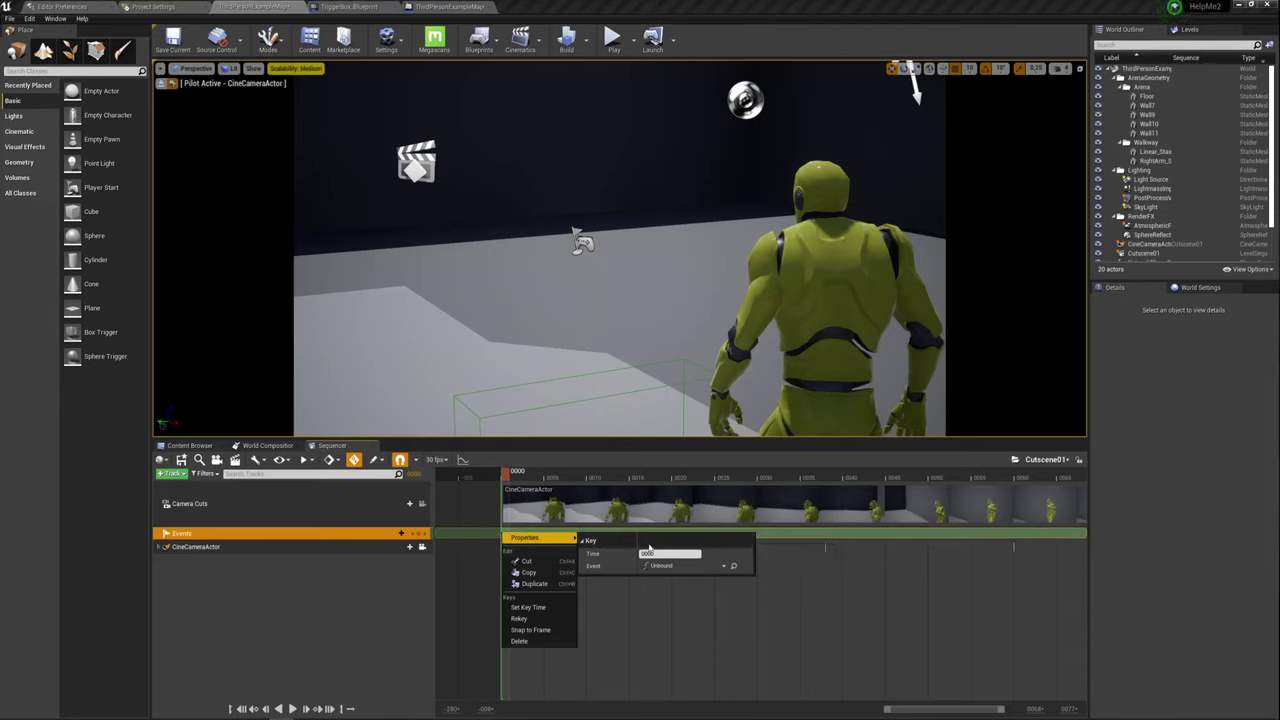
click(724, 567)
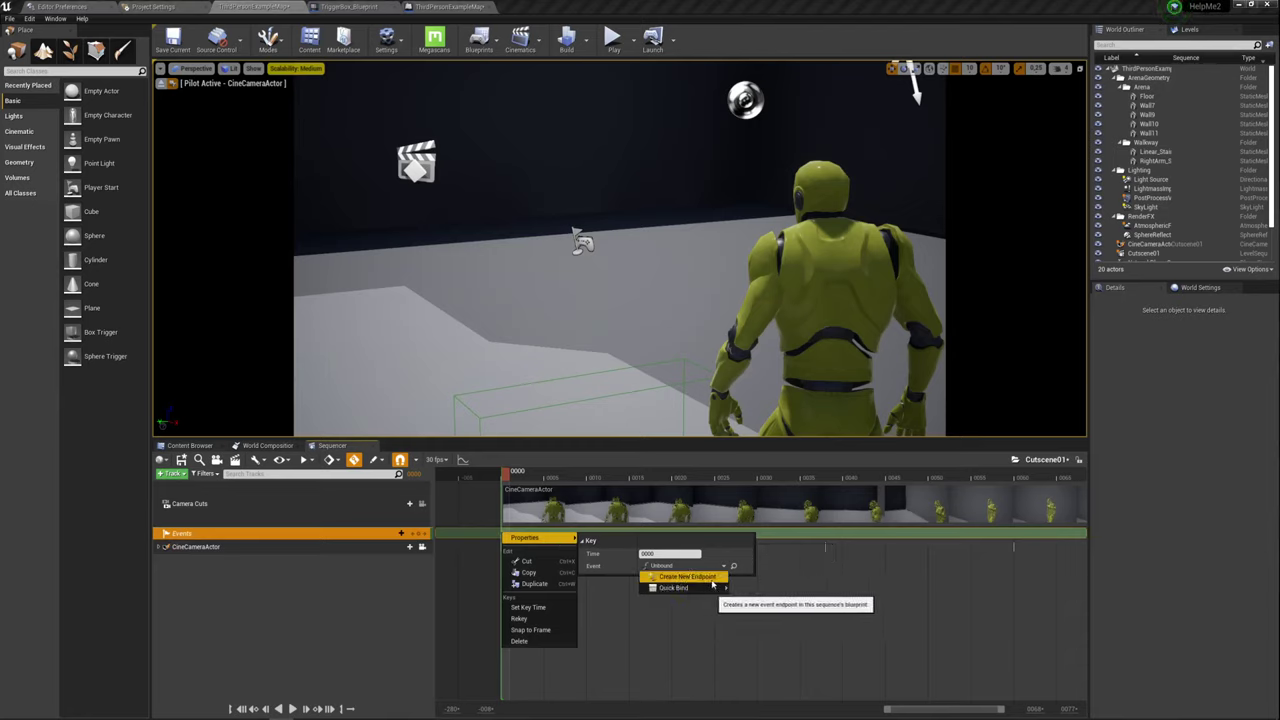
click(709, 578)
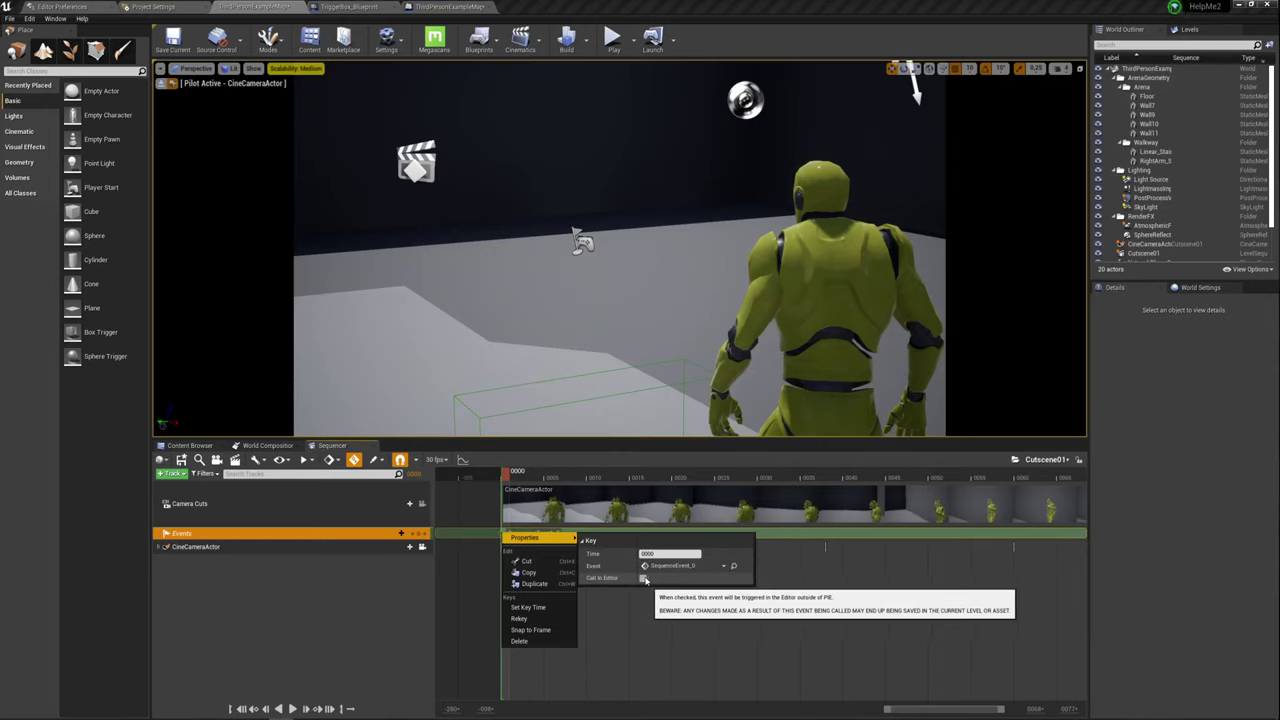
click(669, 567)
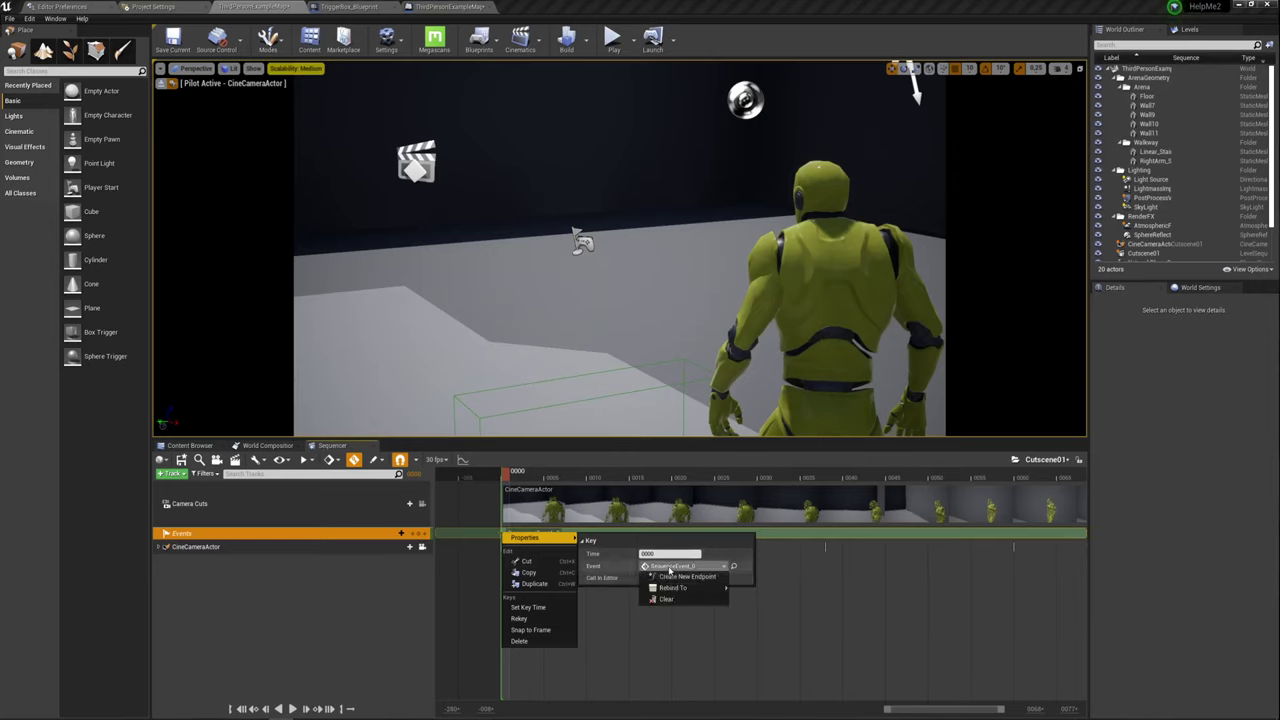
click(684, 567)
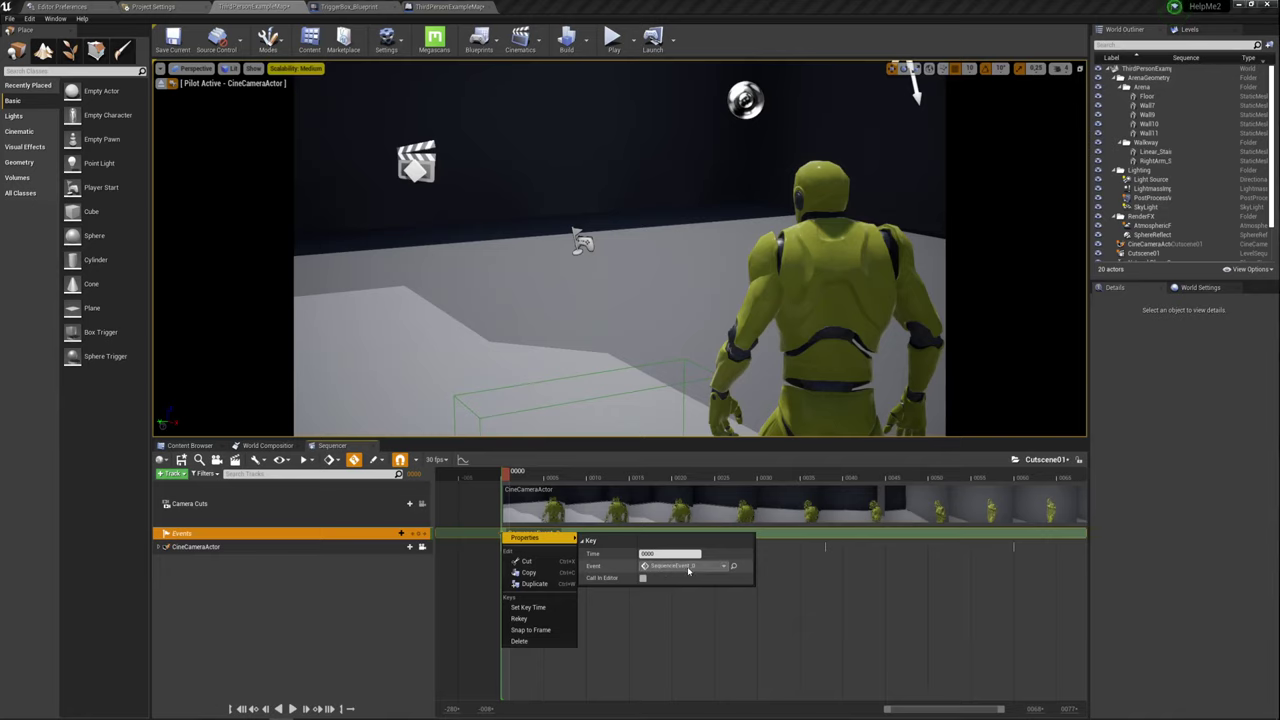
click(733, 566)
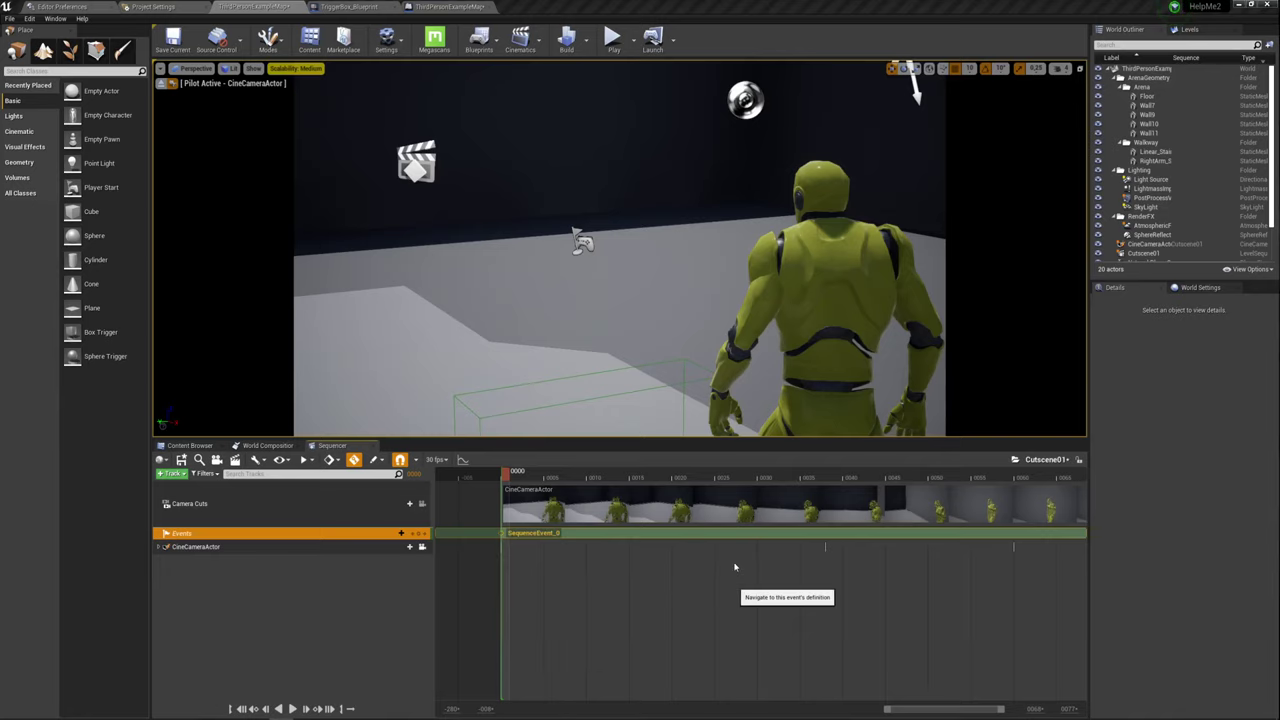
Copy Disable Input and its player getters from the level blueprint; wire SequenceEvent_0 into them.
right_drag(645, 388, 395, 296)
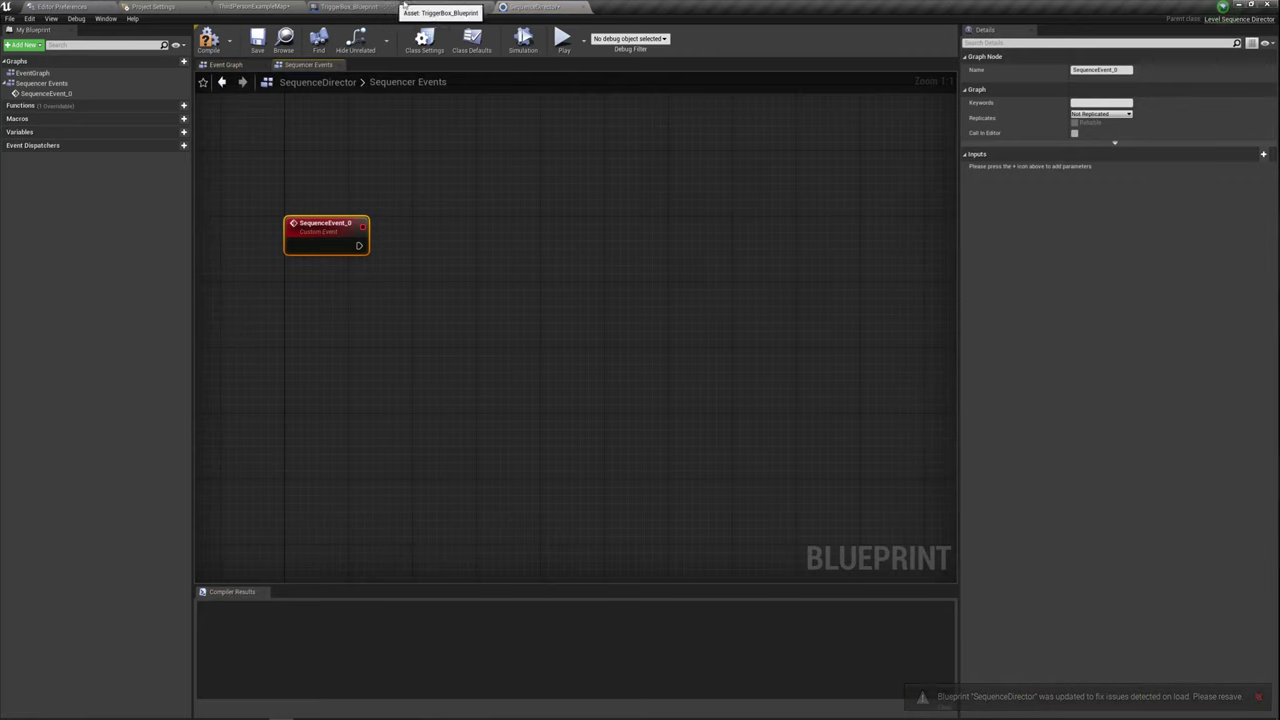
click(448, 6)
drag(526, 189, 614, 360)
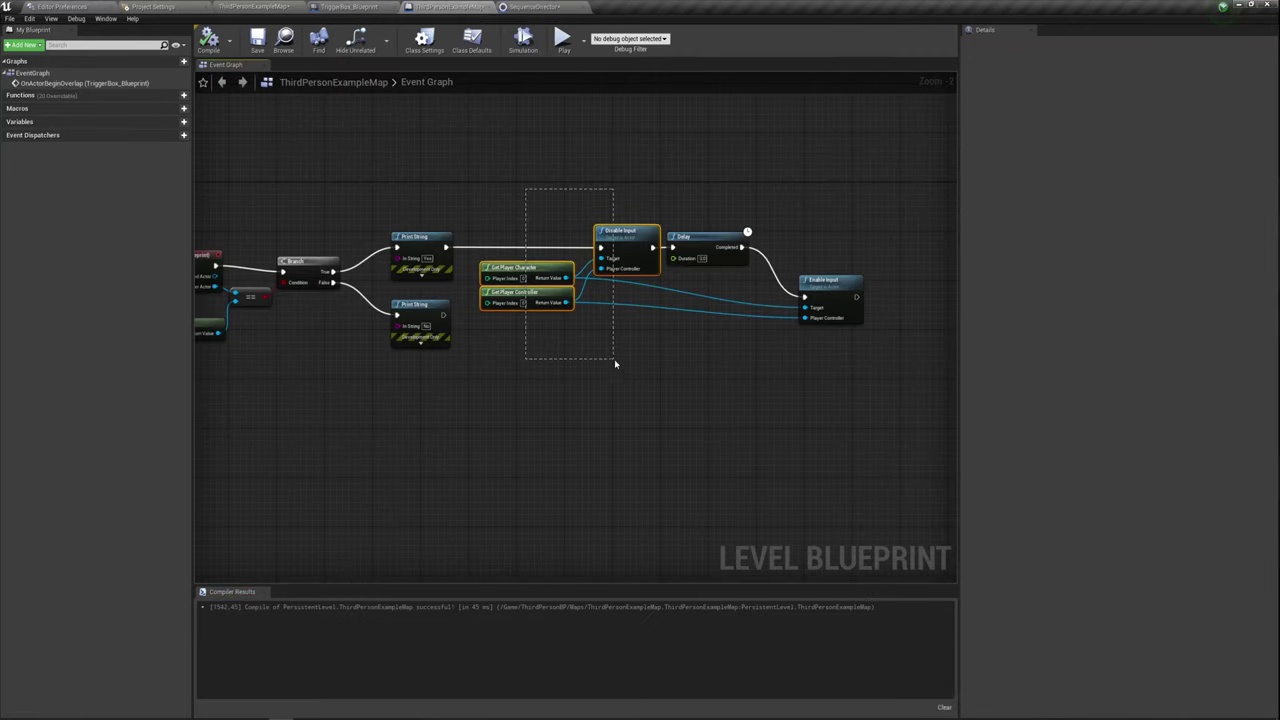
click(533, 6)
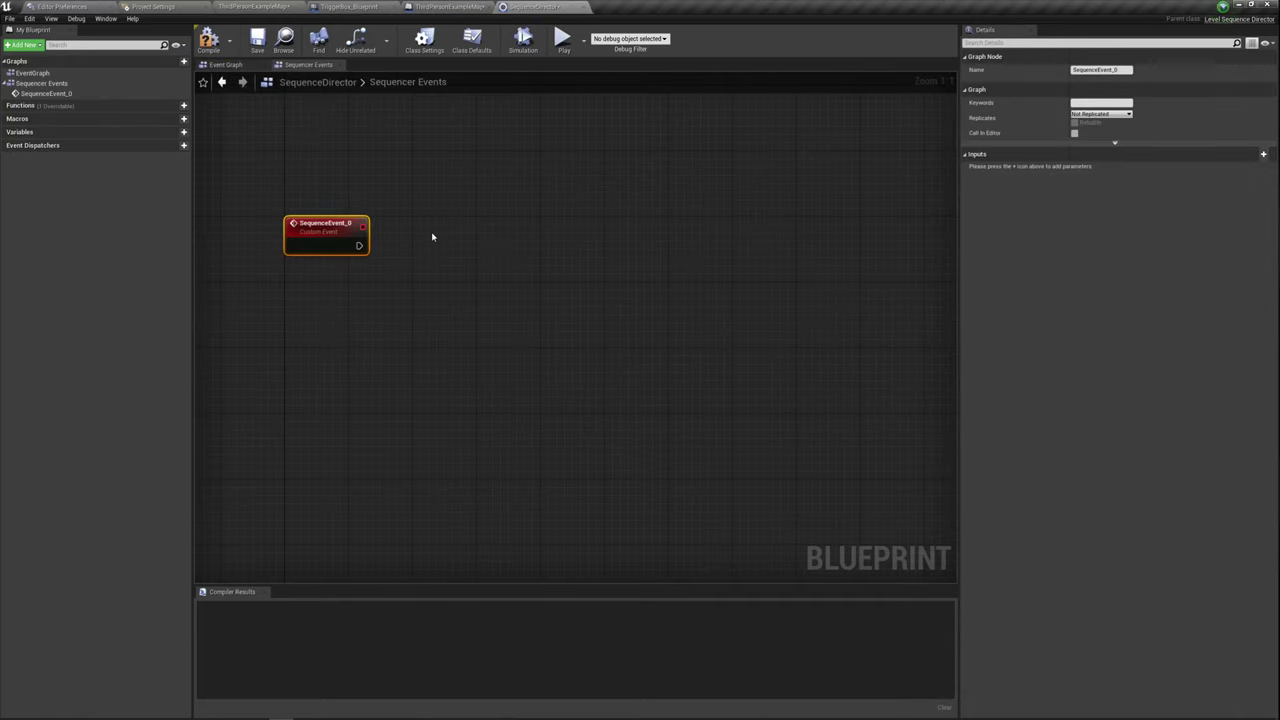
key(ctrl+v)
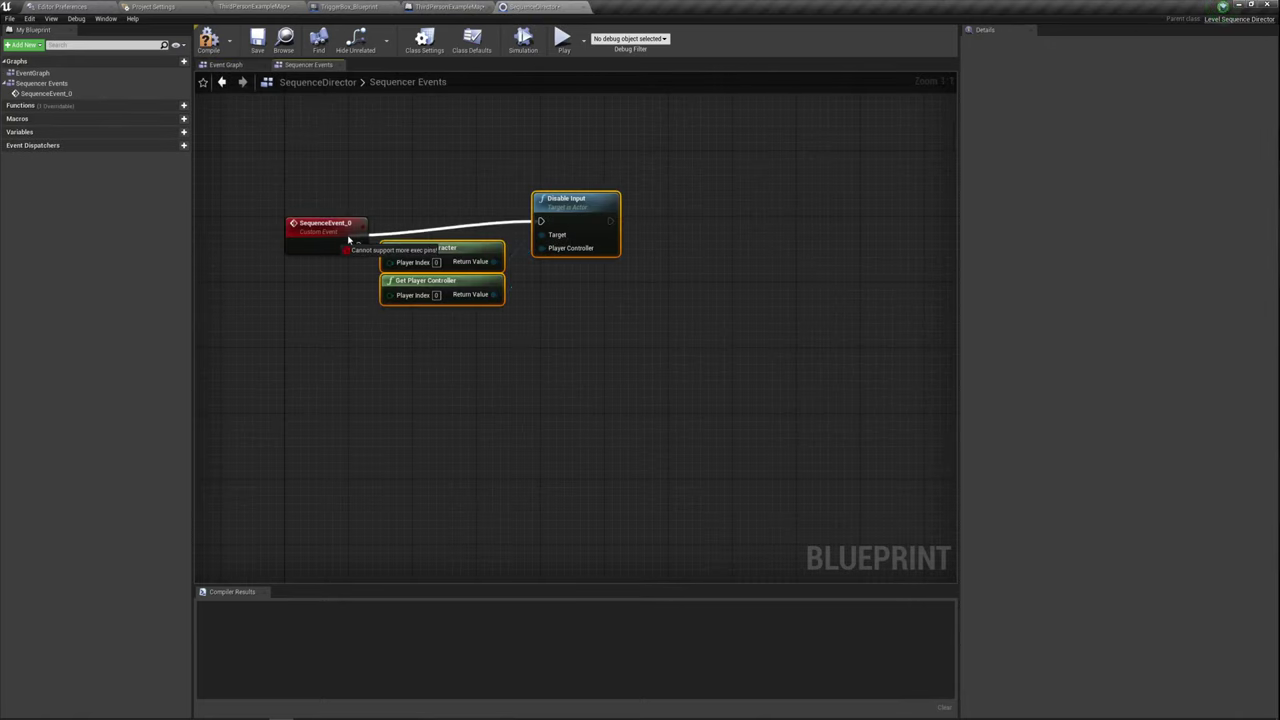
drag(541, 221, 359, 246)
drag(576, 256, 529, 301)
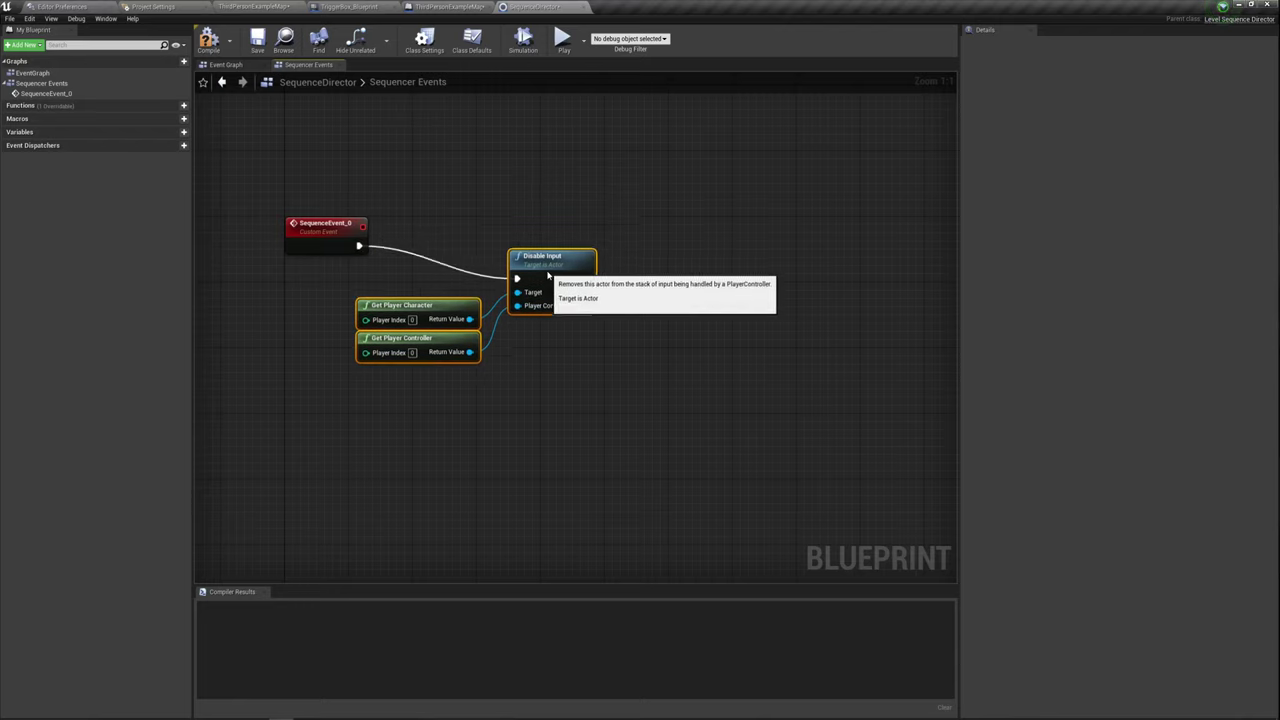
drag(471, 150, 610, 377)
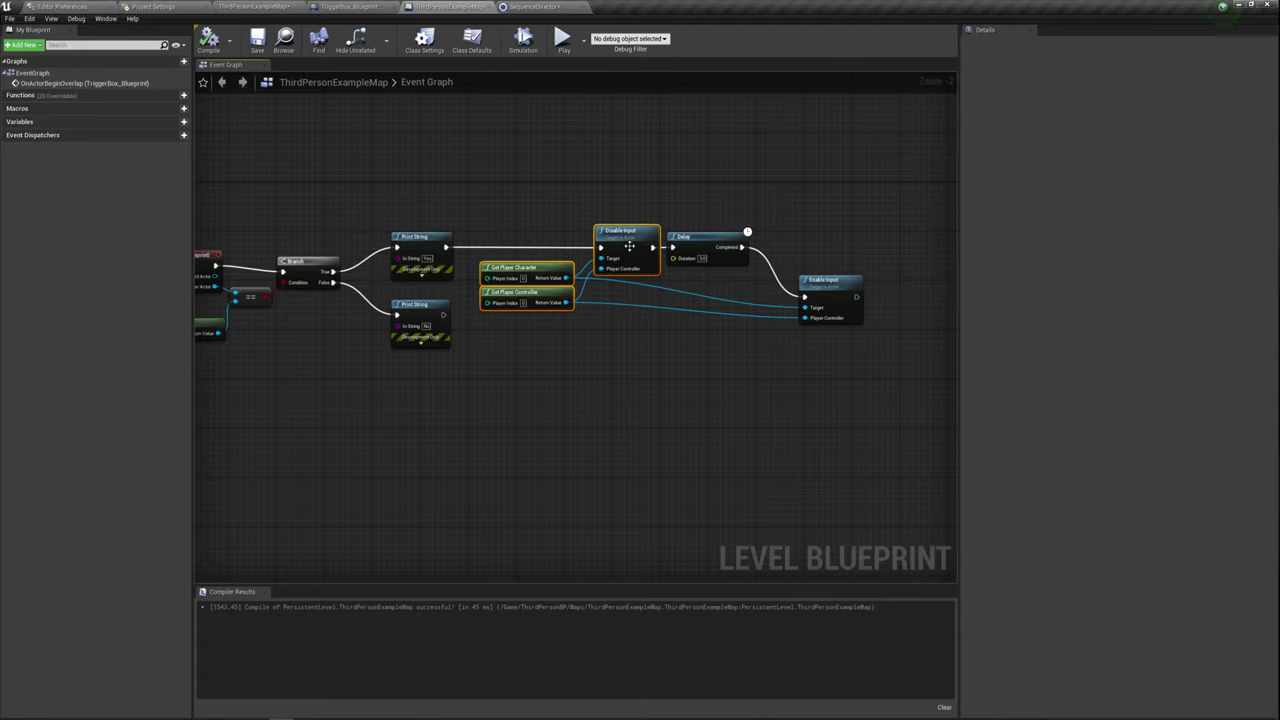
click(537, 7)
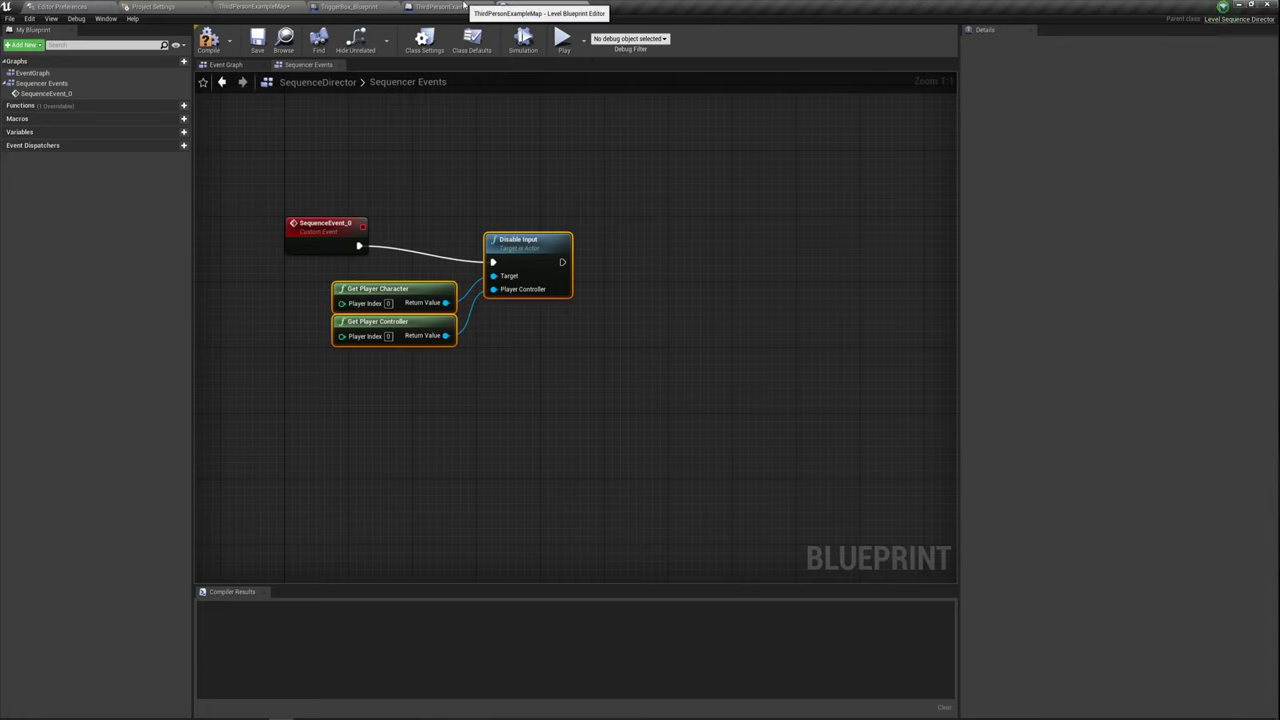
Delete the Disable Input, getter, Delay and Enable Input nodes from the level blueprint.
click(464, 6)
drag(492, 162, 599, 387)
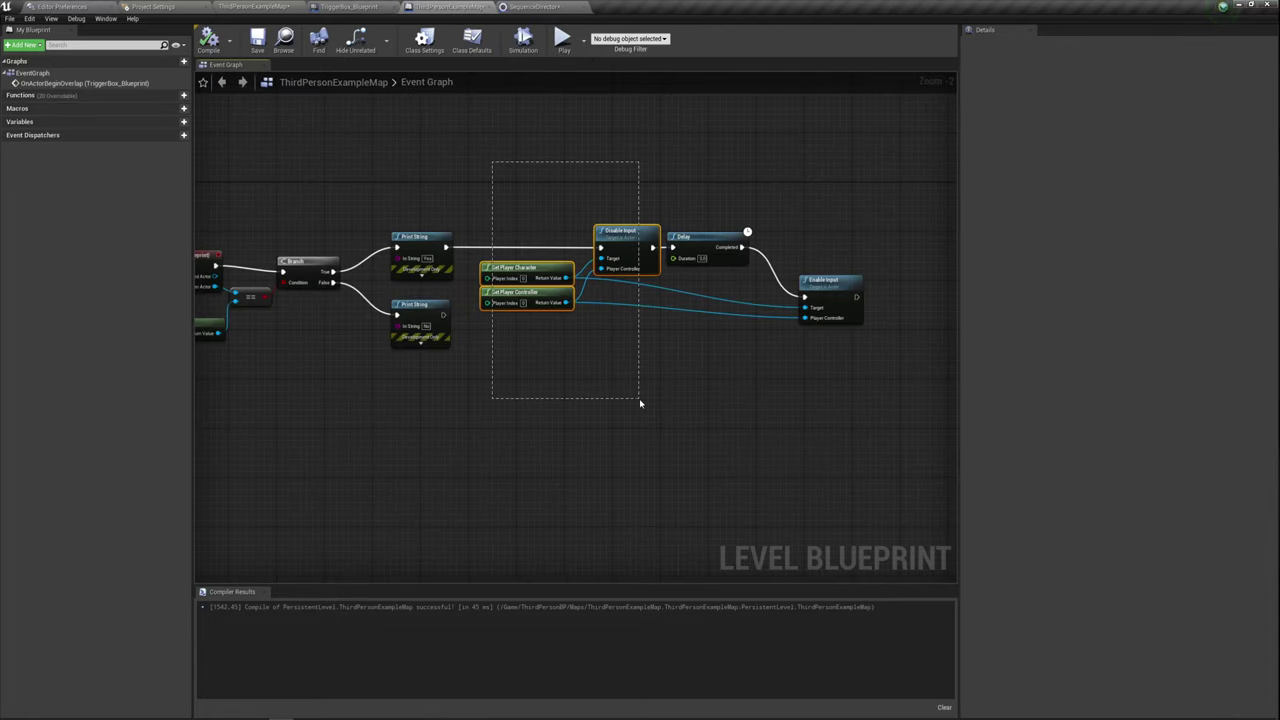
key(Delete)
drag(622, 230, 768, 368)
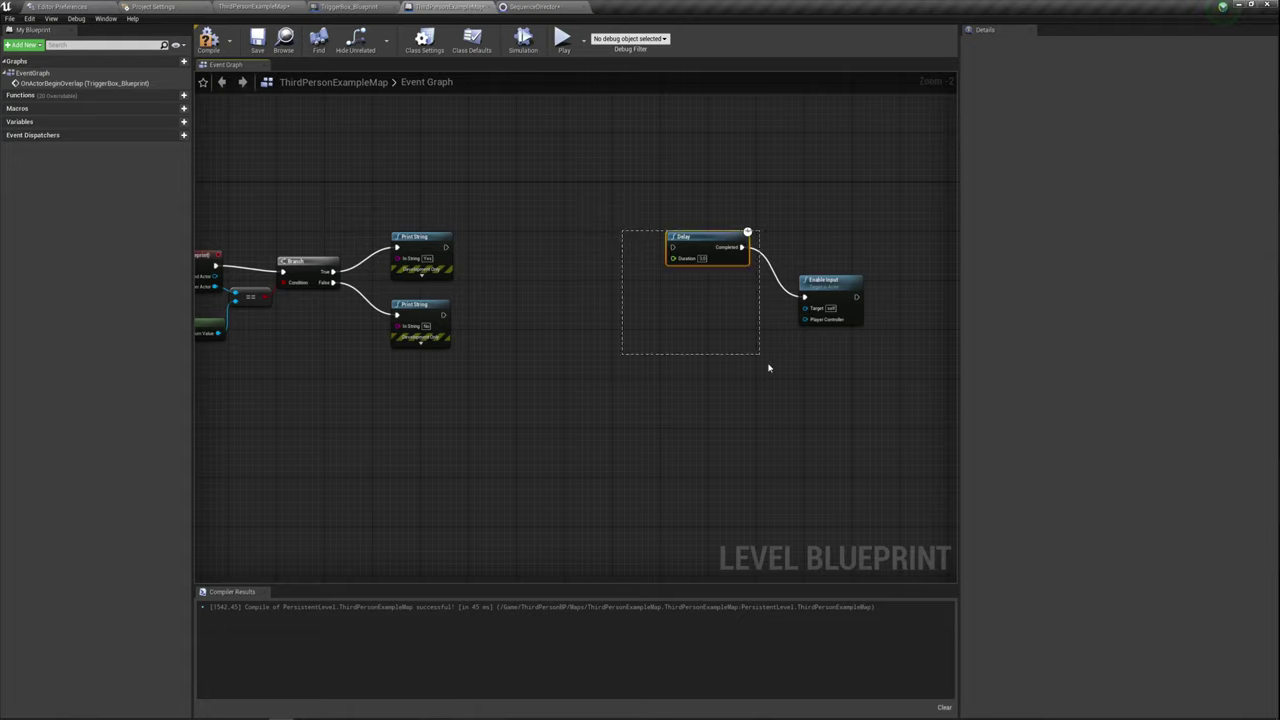
key(Delete)
drag(786, 212, 871, 377)
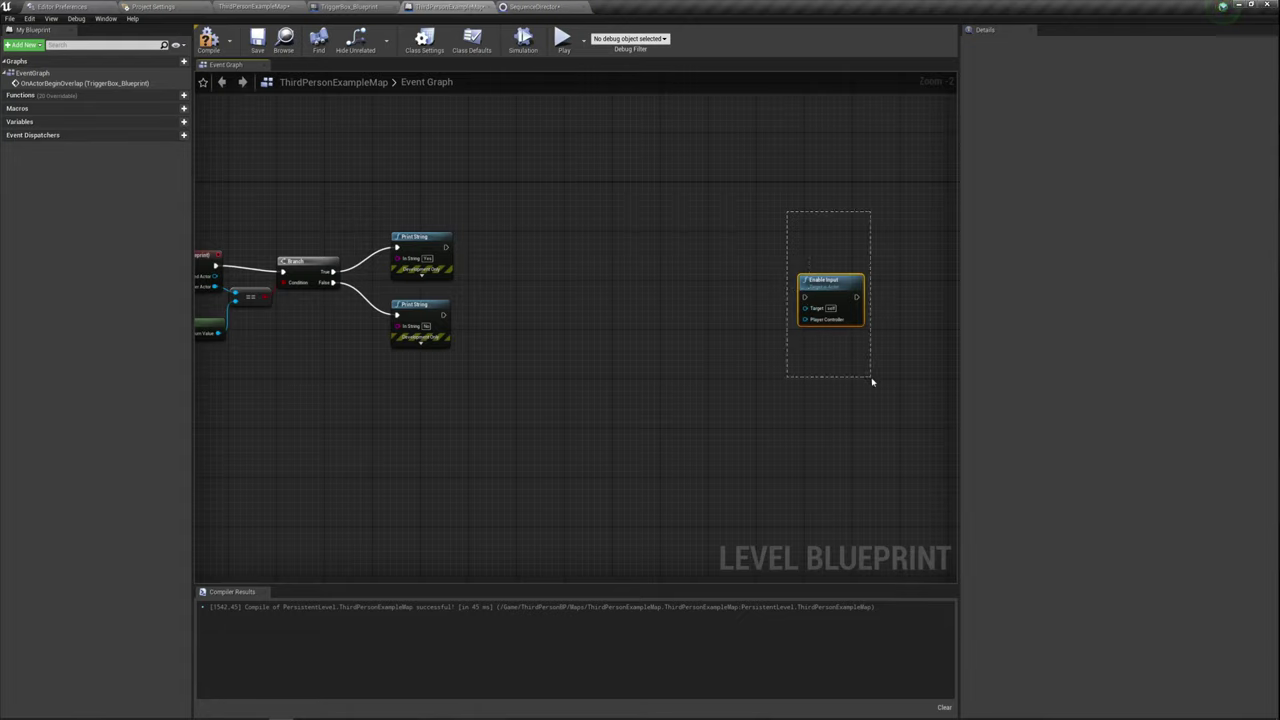
key(Delete)
right_drag(509, 283, 645, 279)
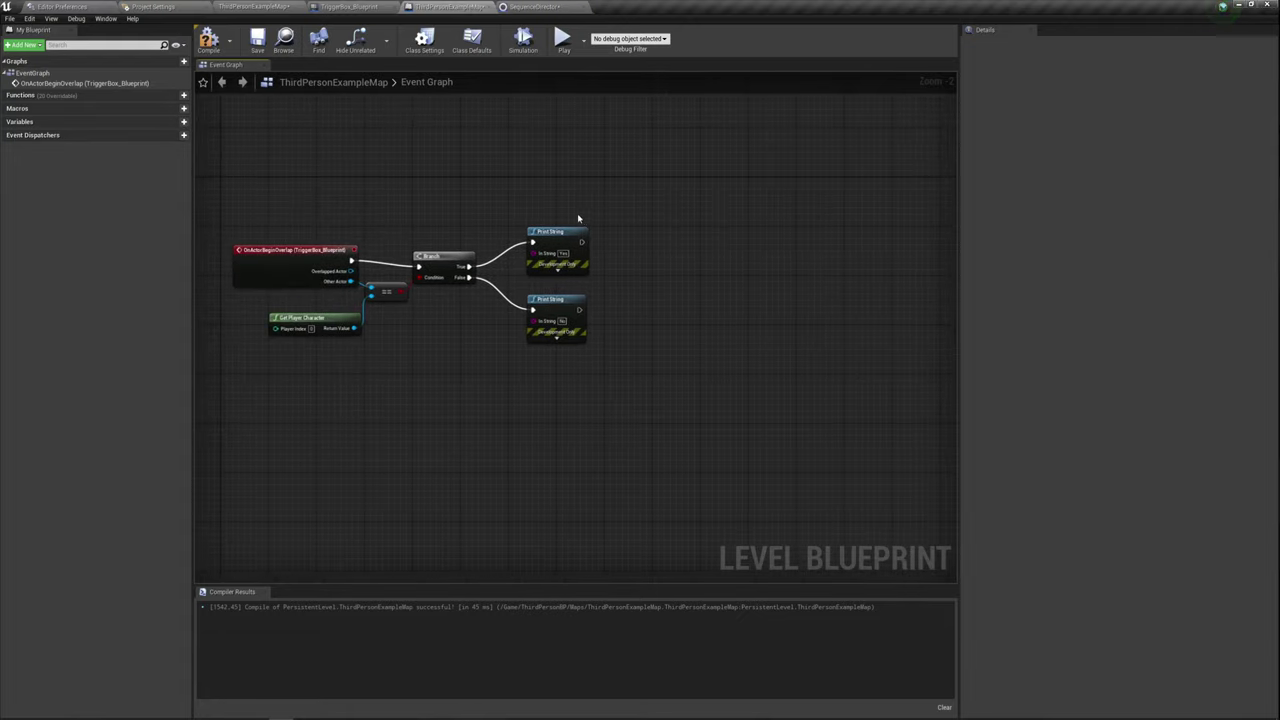
right_drag(527, 193, 595, 252)
Add an Event BeginPlay node to the level blueprint graph.
right_click(310, 155)
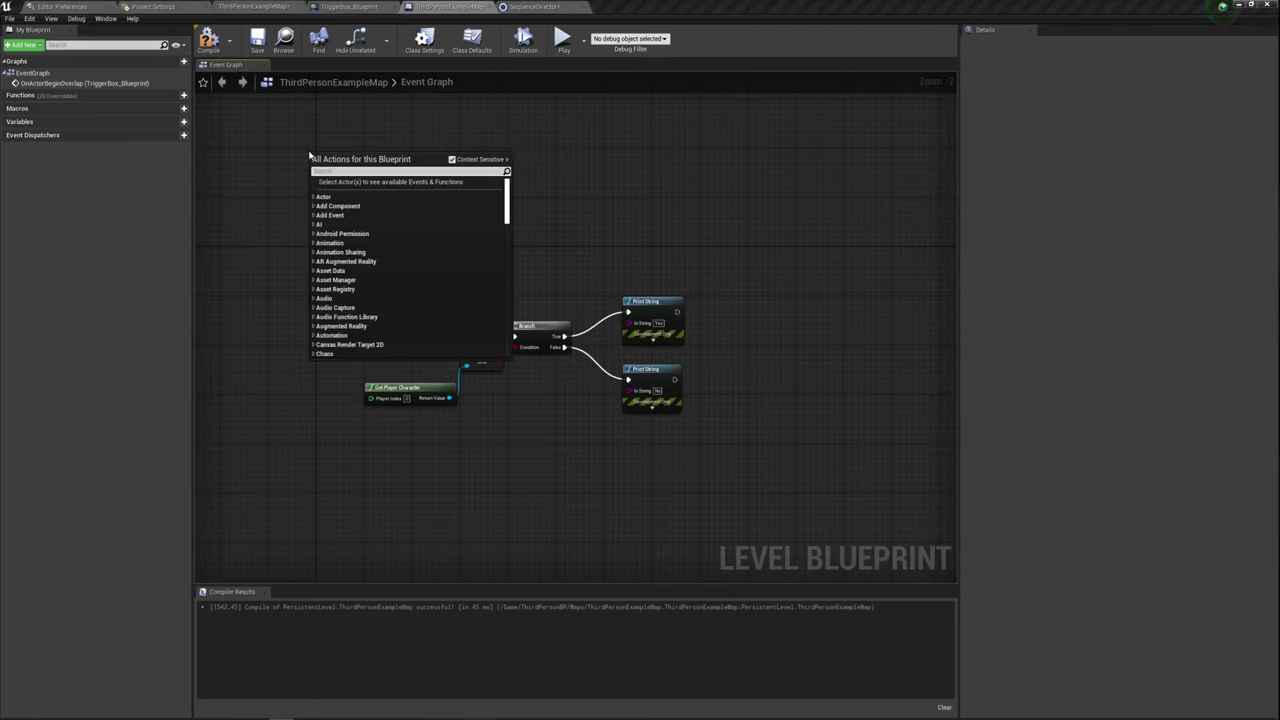
text(begin)
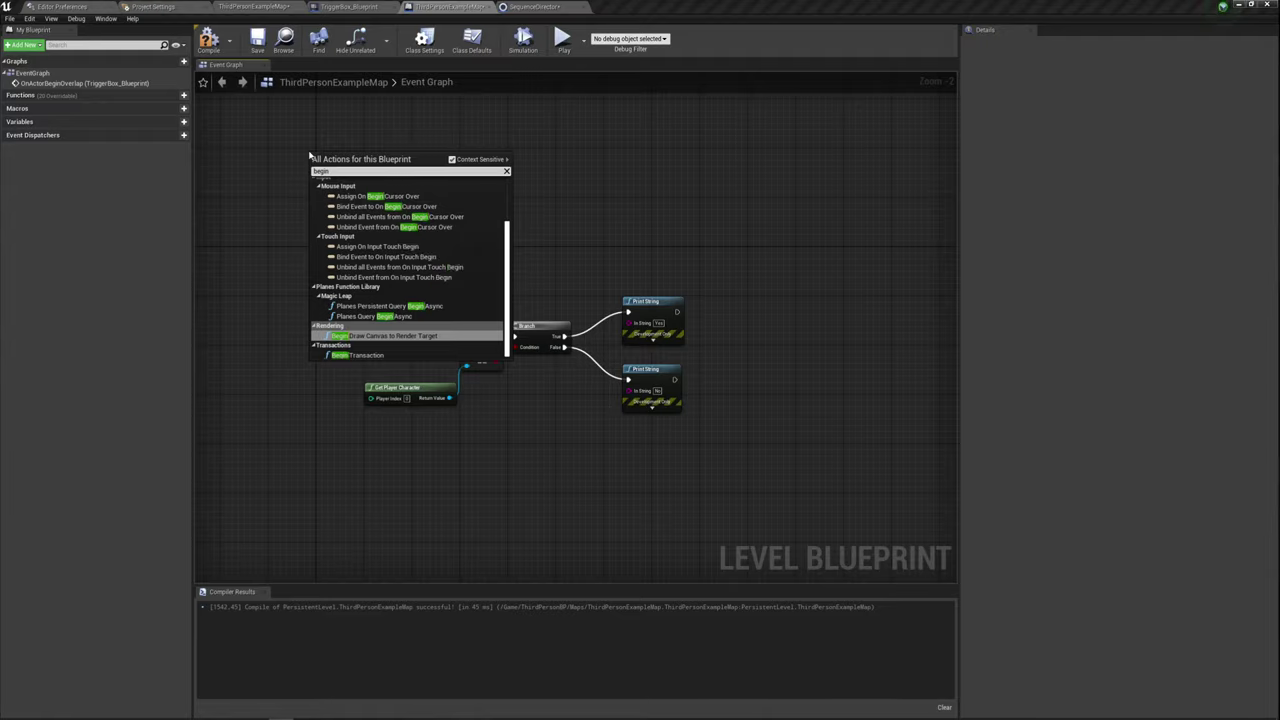
text( pla)
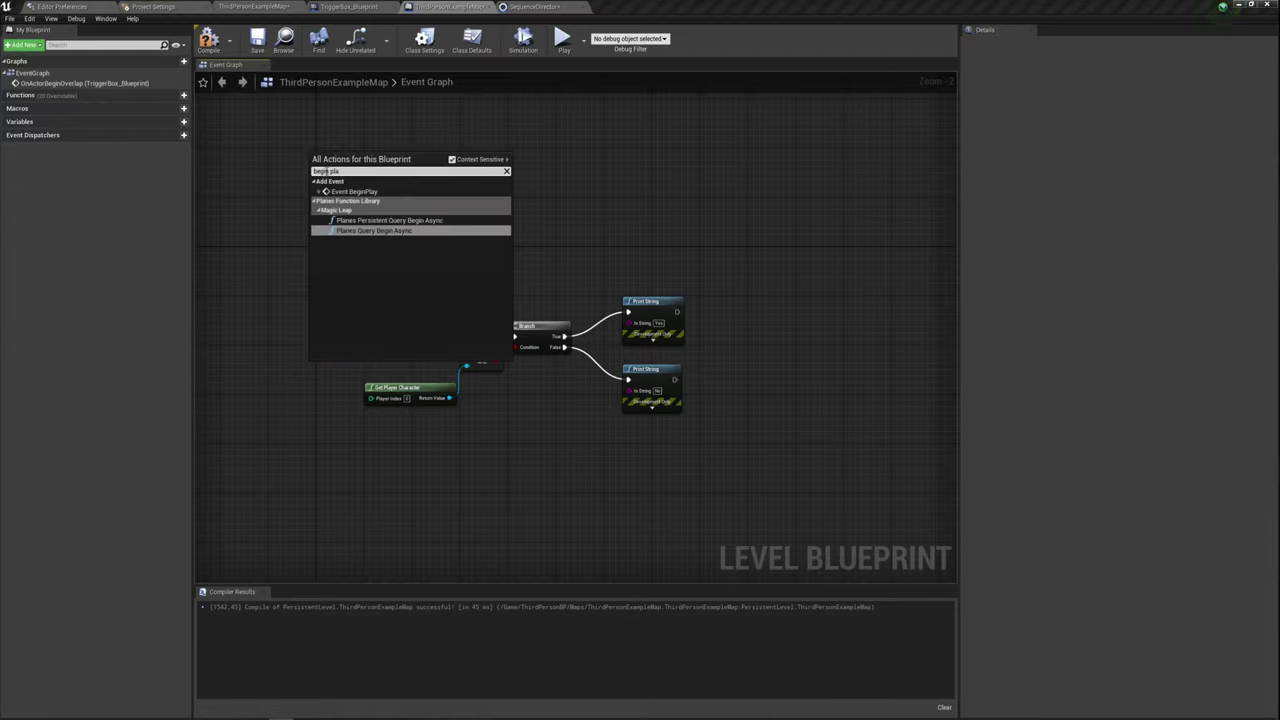
click(352, 191)
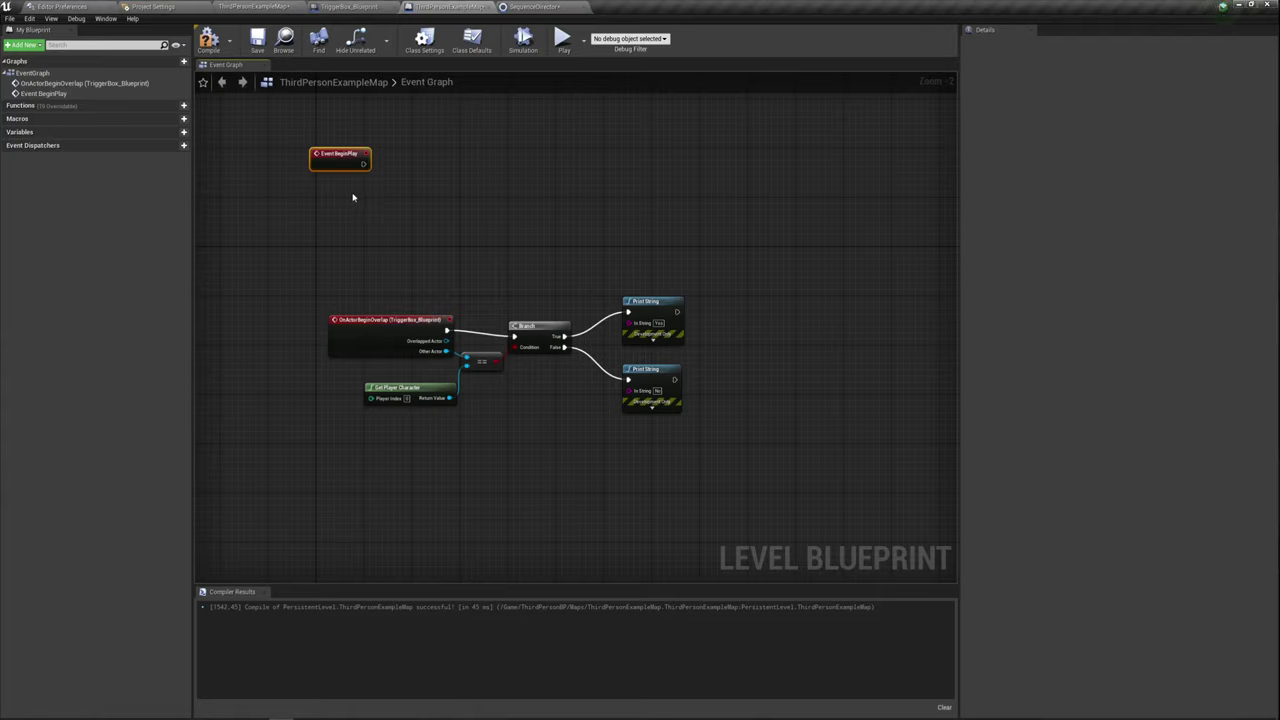
Drag from BeginPlay and search the actions for Create Level Sequence Player.
drag(366, 163, 402, 164)
text(cre)
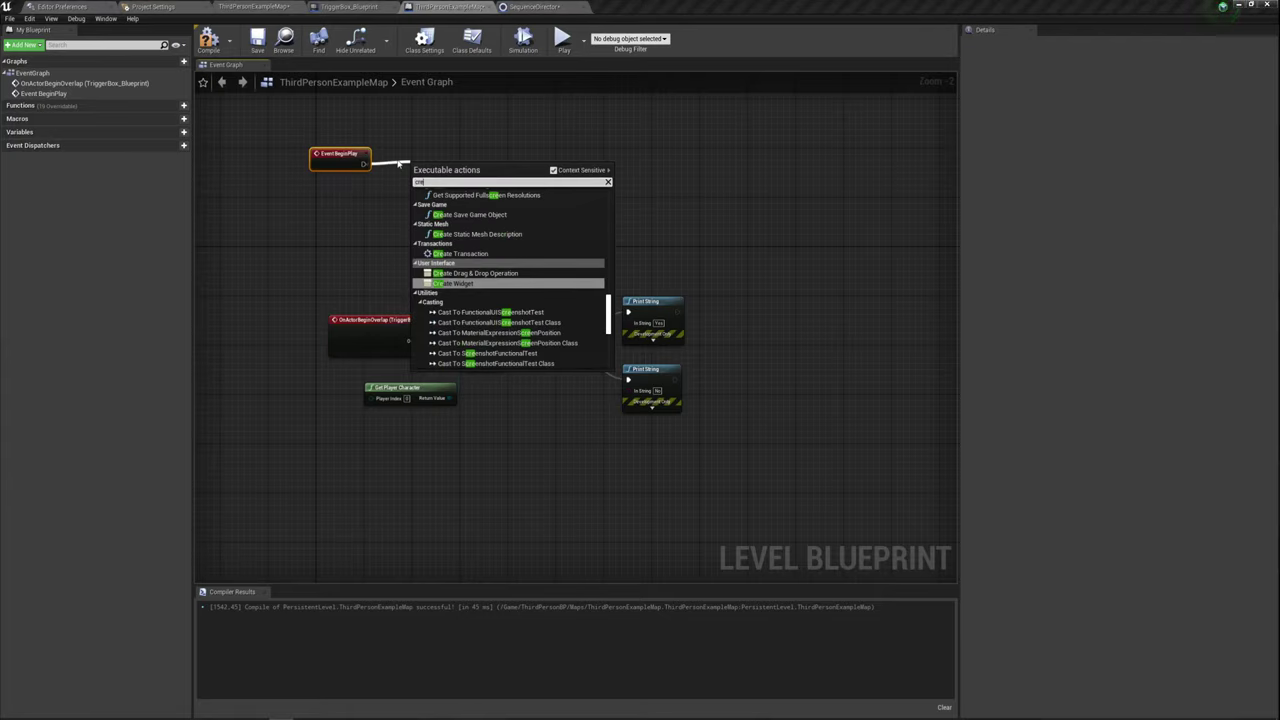
text(at)
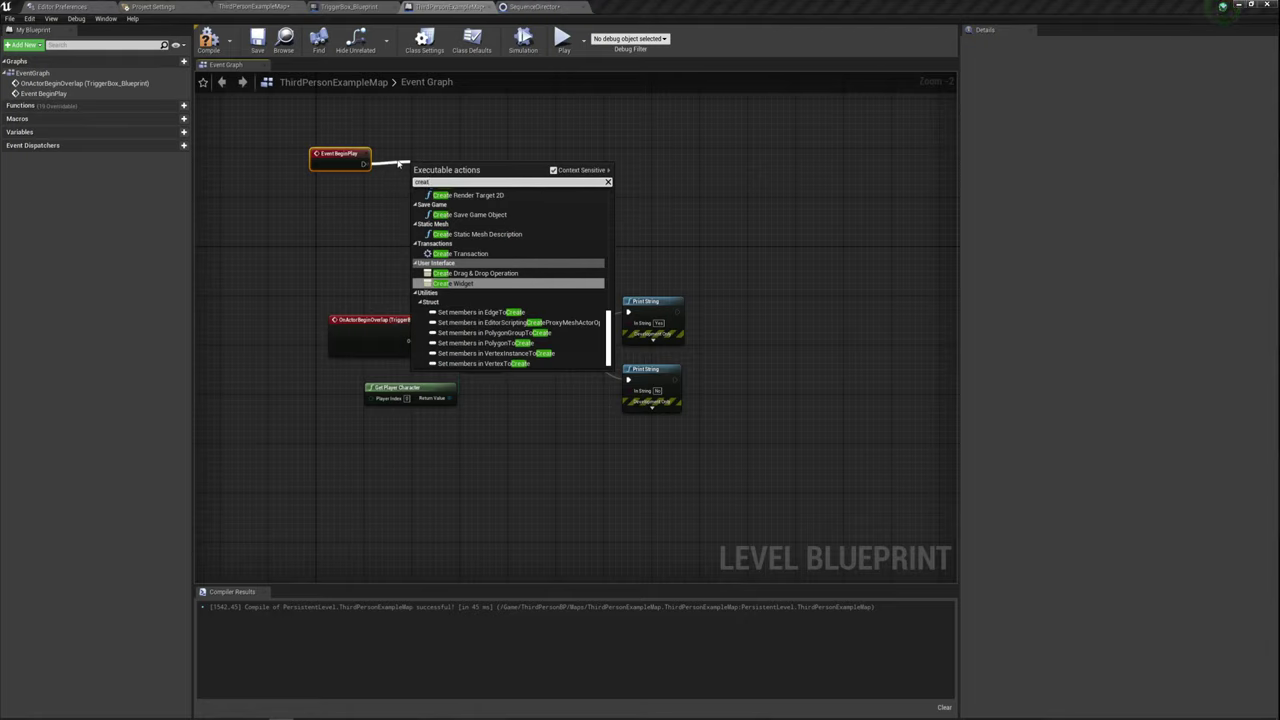
text(e)
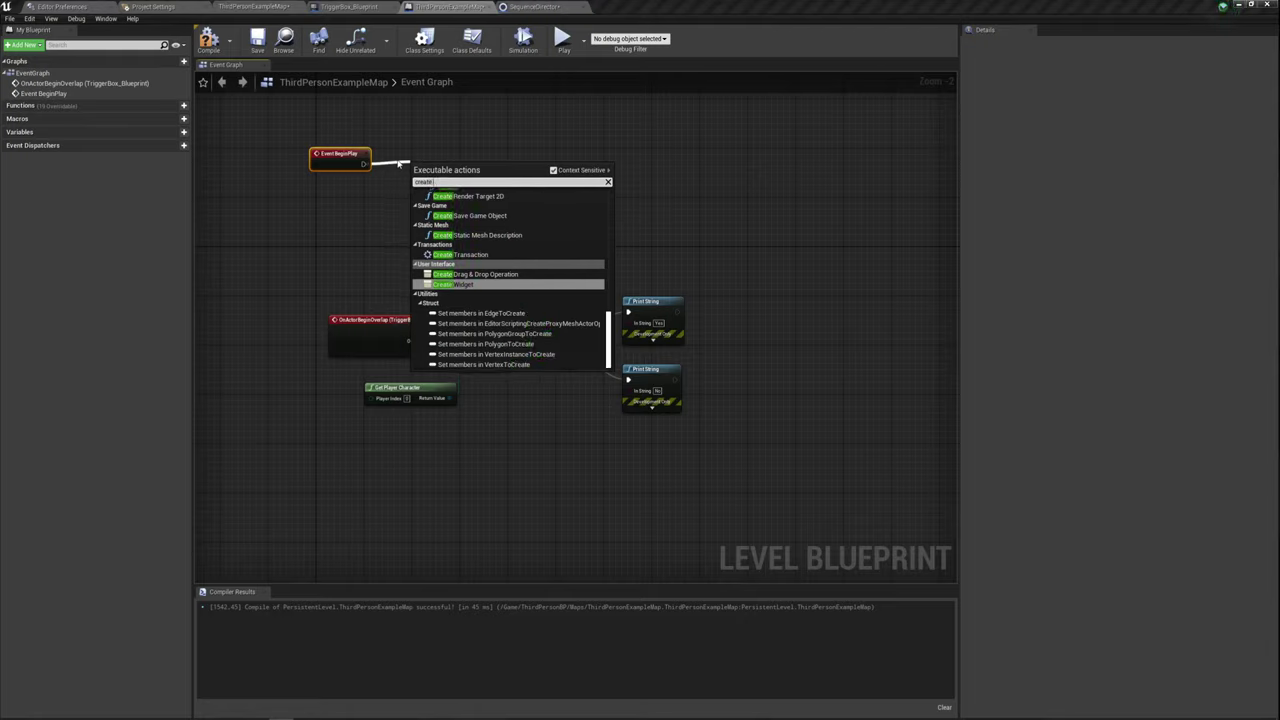
text( se)
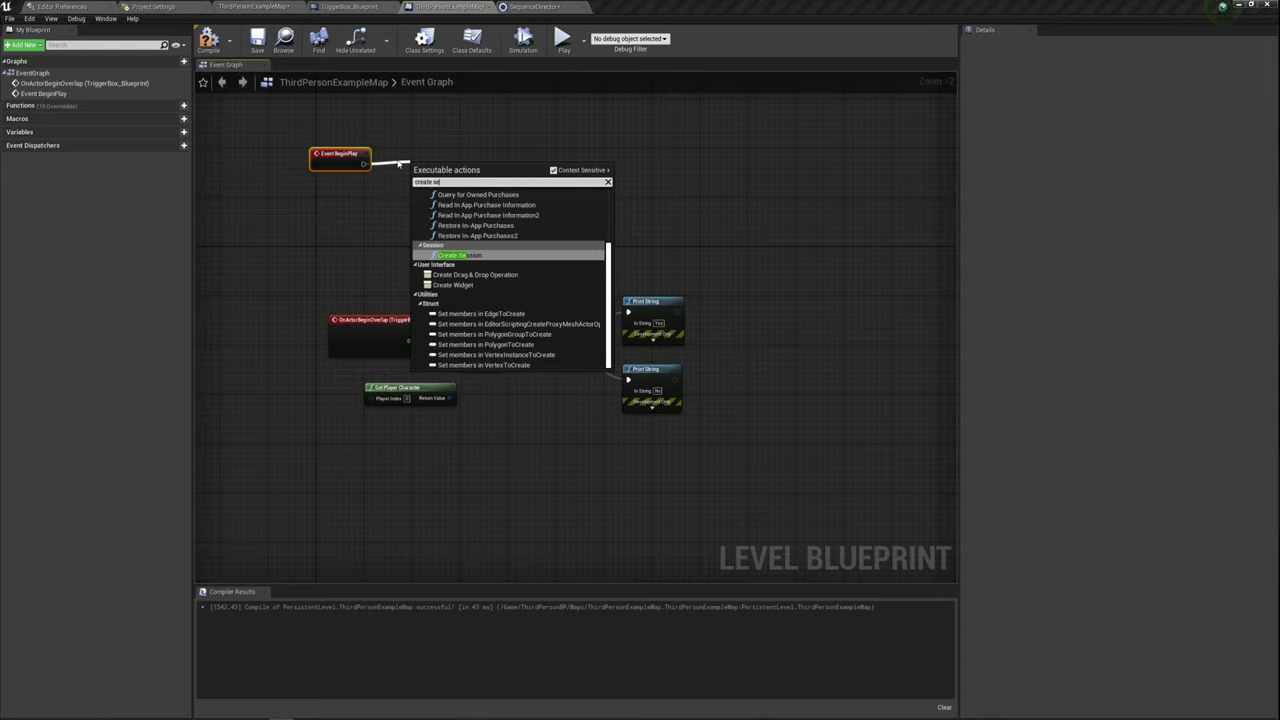
key(BackSpace)
key(BackSpace)
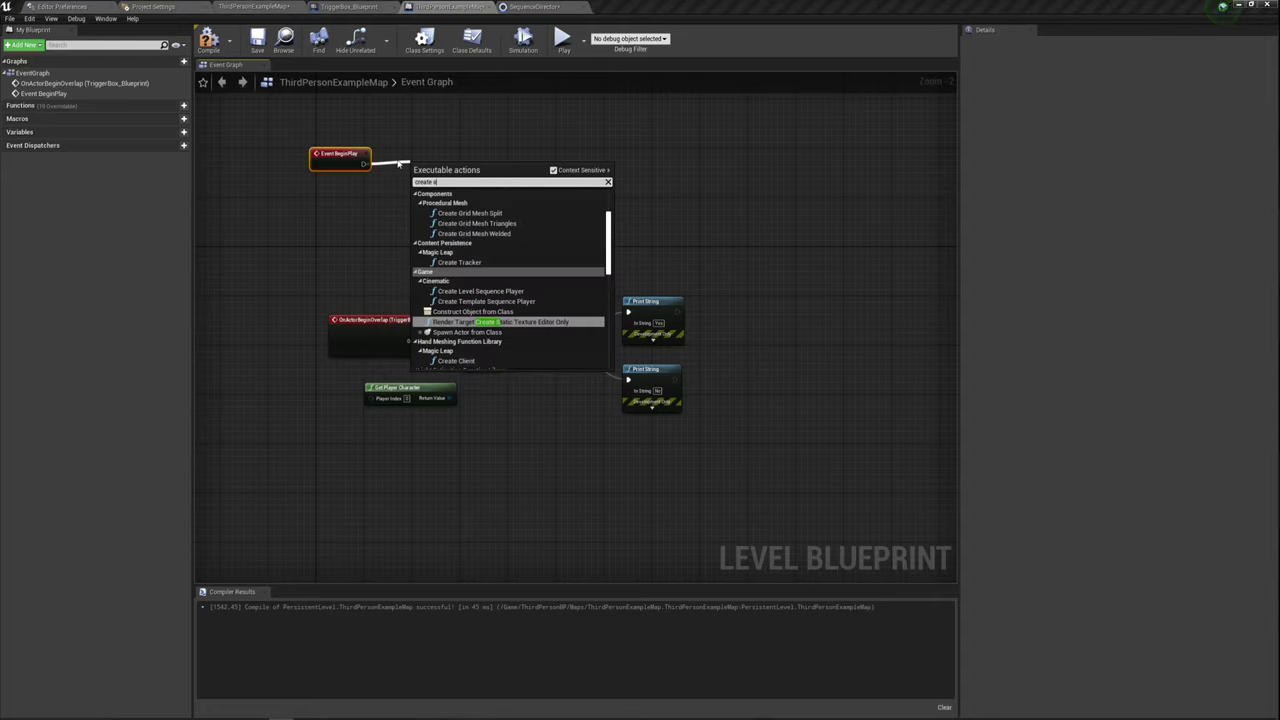
key(BackSpace)
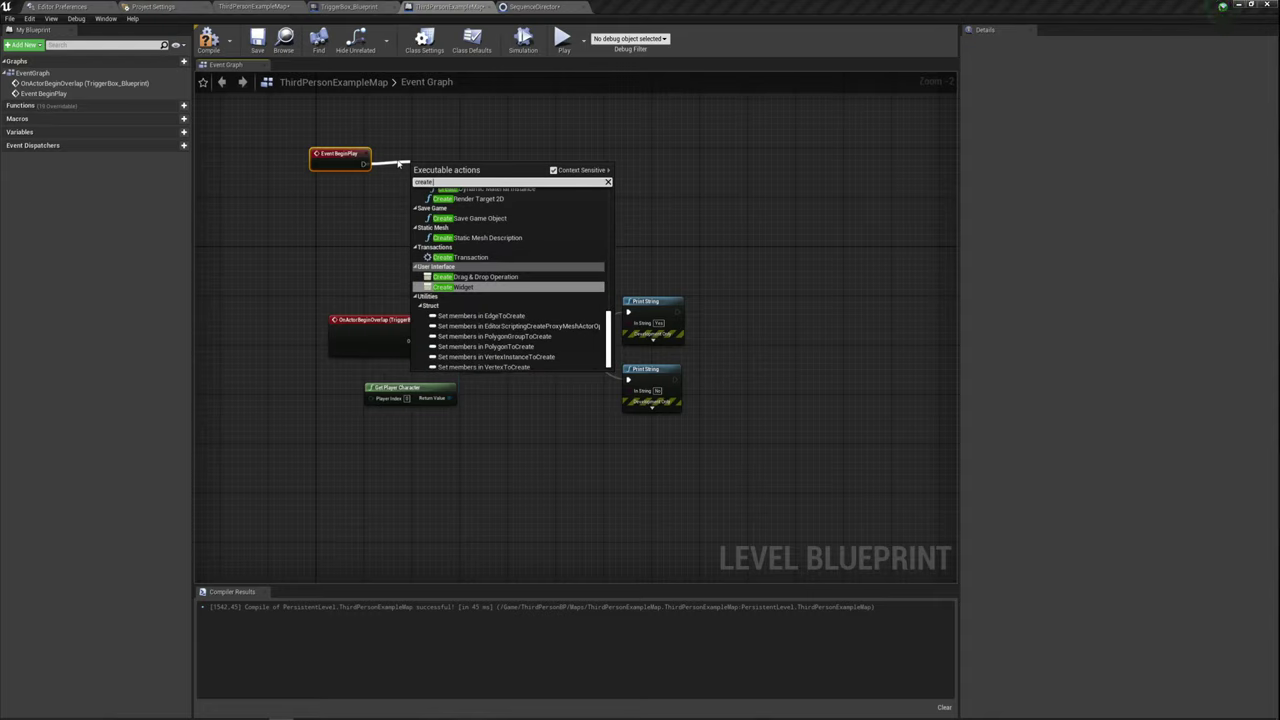
scroll(537, 329, up, 2)
scroll(500, 322, up, 3)
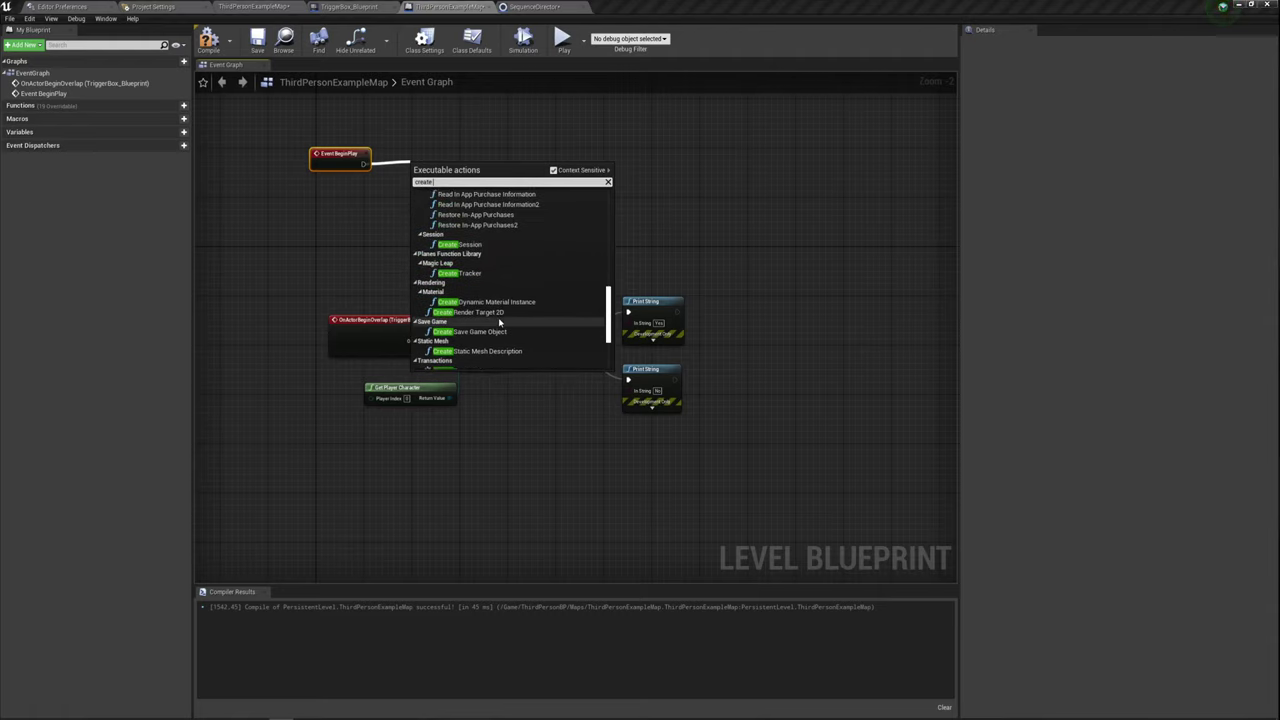
scroll(500, 322, up, 2)
scroll(500, 322, up, 3)
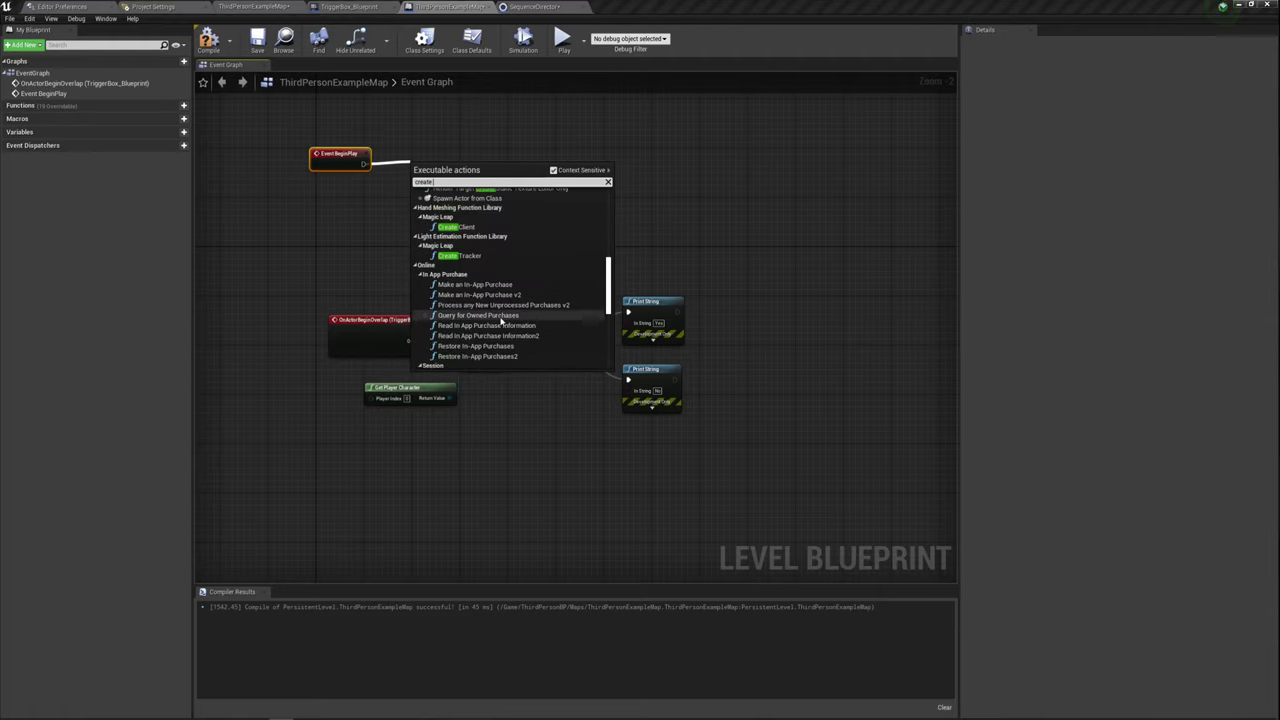
scroll(500, 322, up, 2)
scroll(475, 280, up, 1)
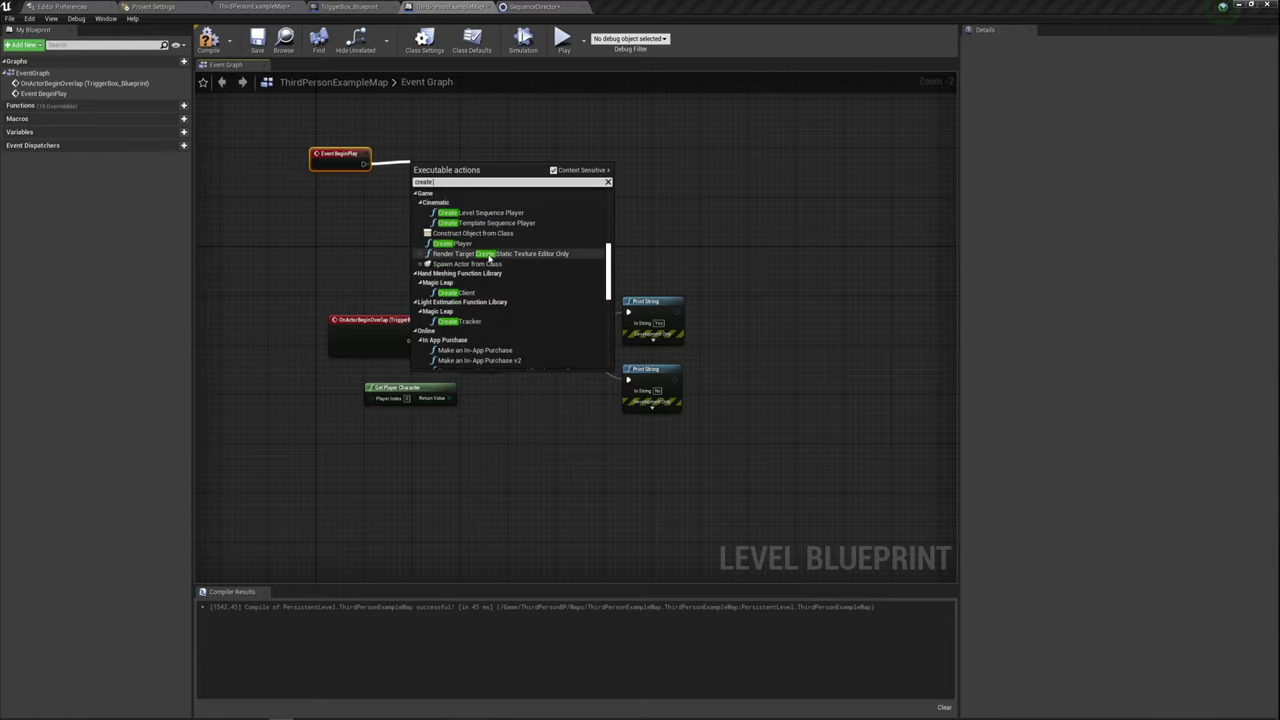
Add a Create Level Sequence Player node and set its level sequence to Cutscene01.
click(481, 214)
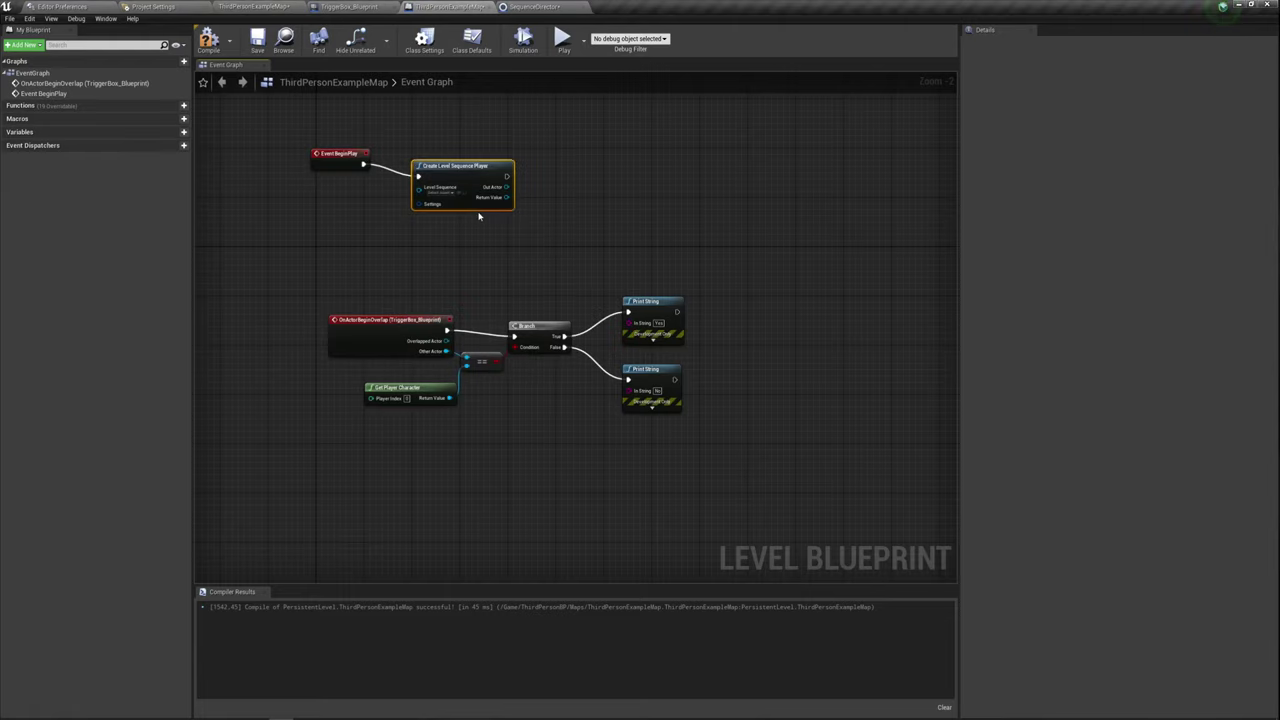
drag(466, 158, 449, 152)
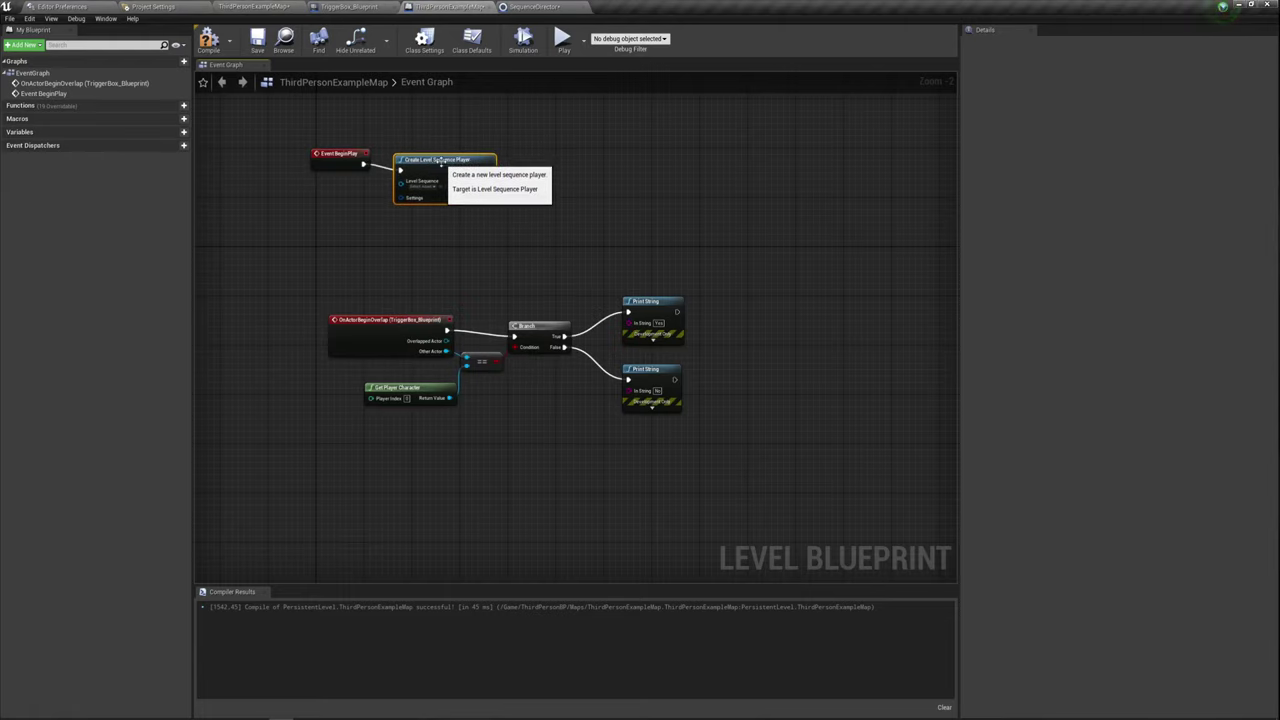
click(435, 190)
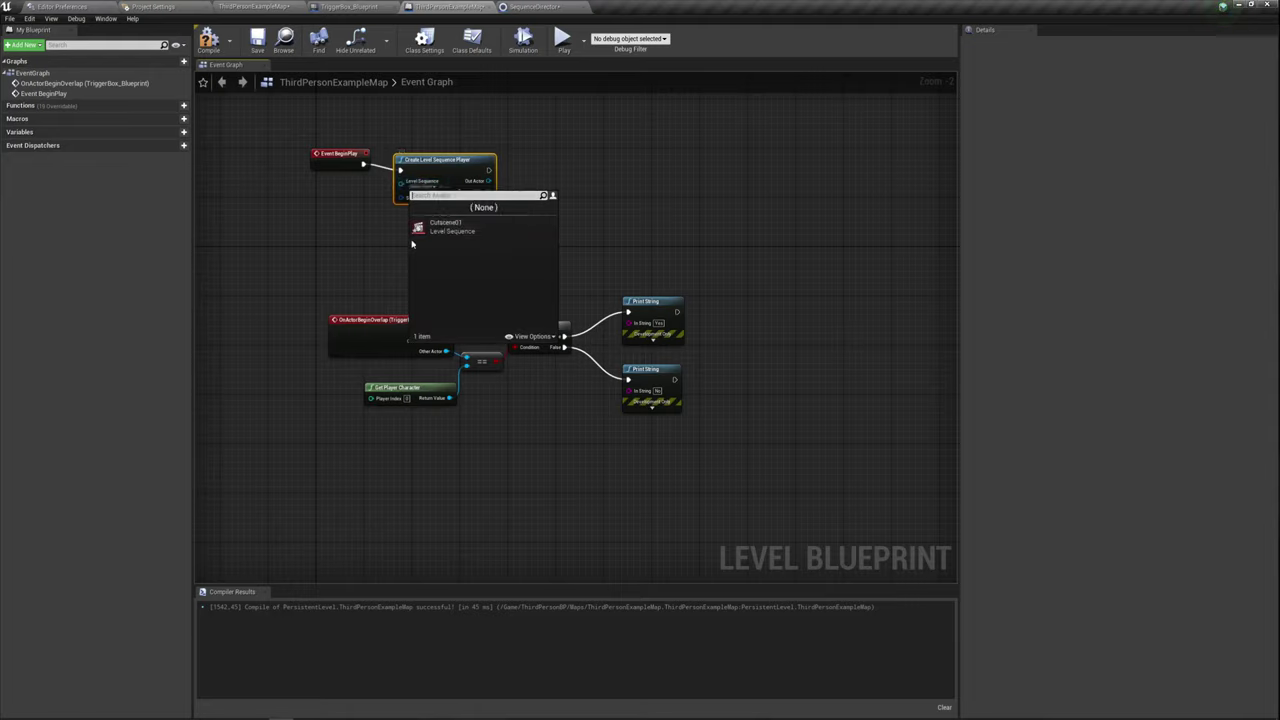
click(438, 229)
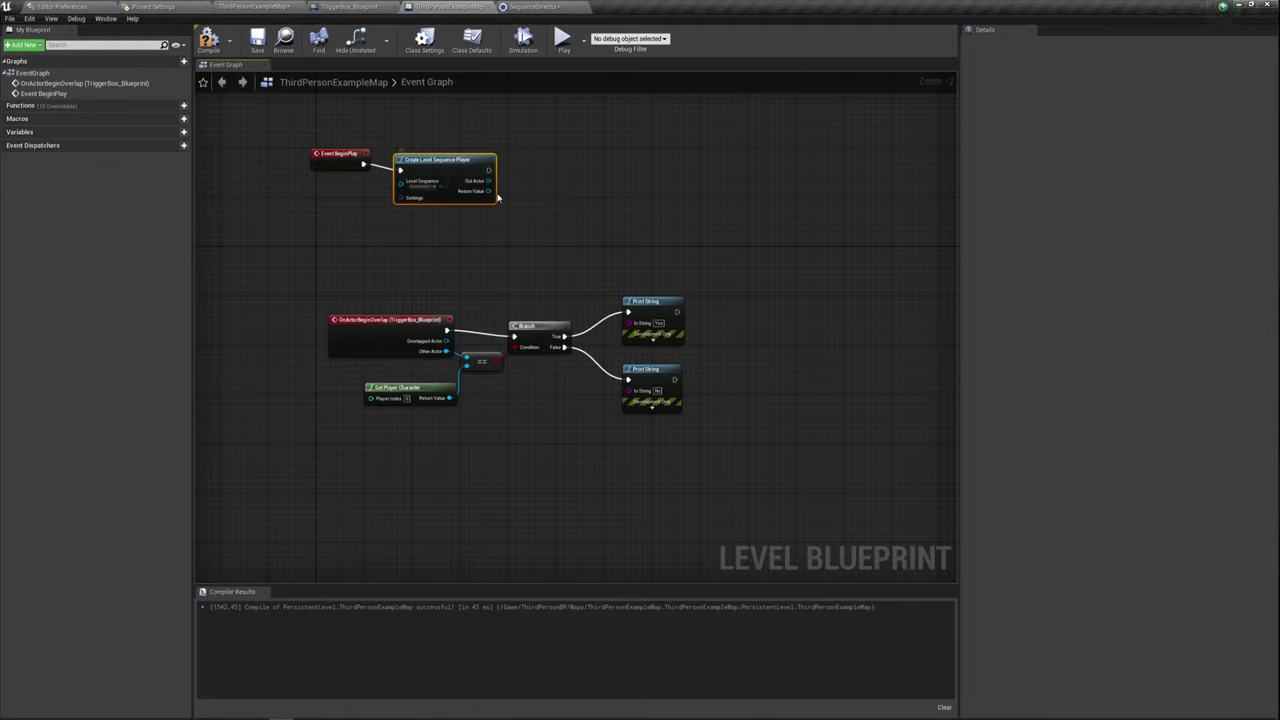
Promote the player's return value to a new variable named Cutscene01.
drag(489, 191, 507, 195)
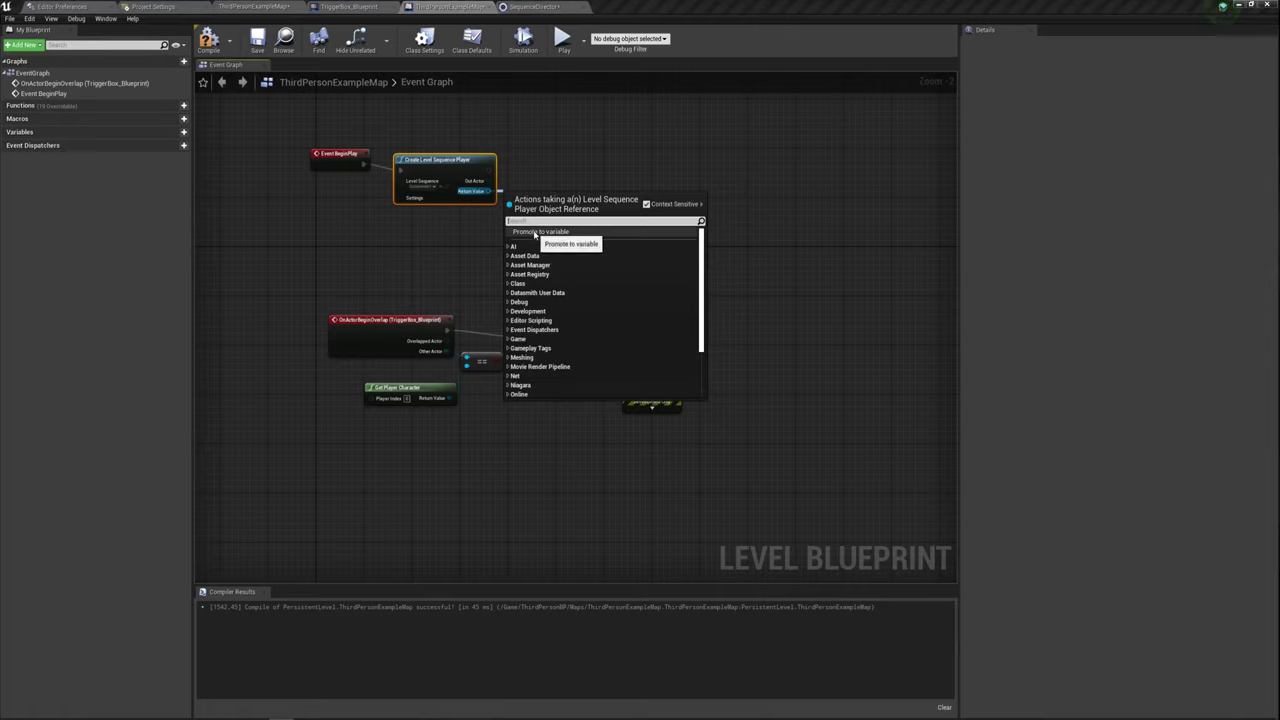
click(535, 233)
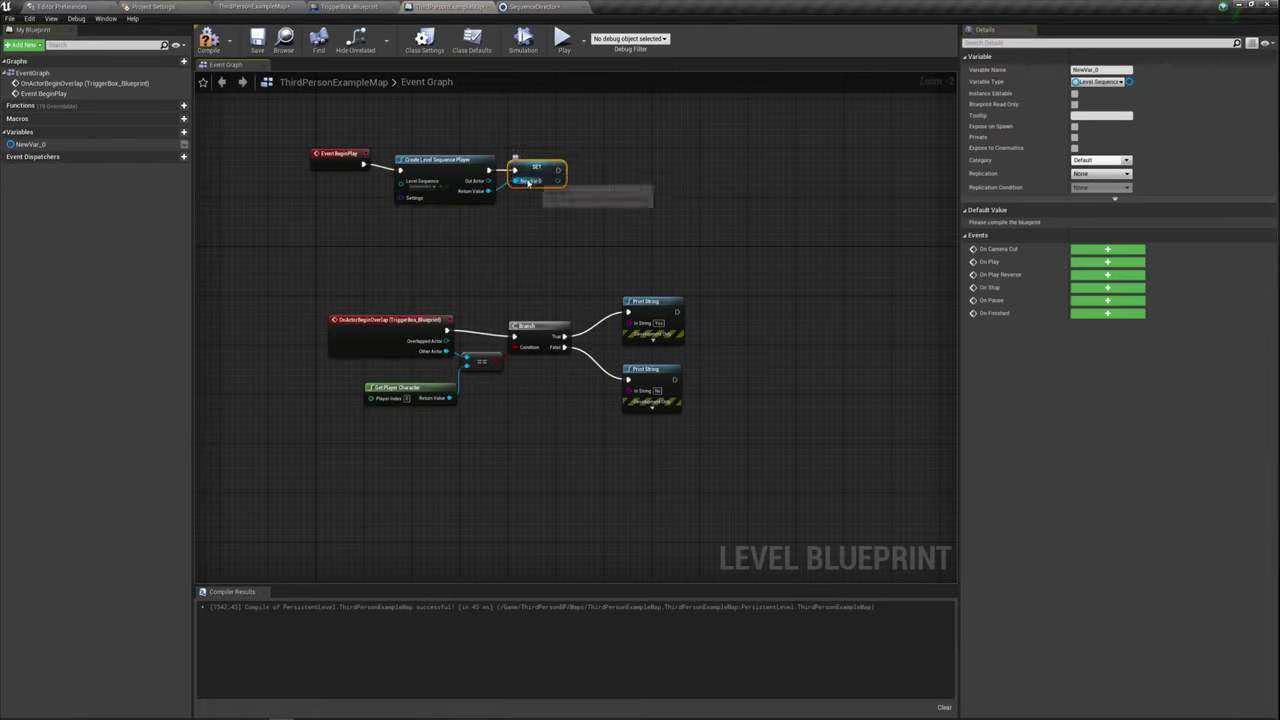
click(1120, 70)
text(Cutscene01)
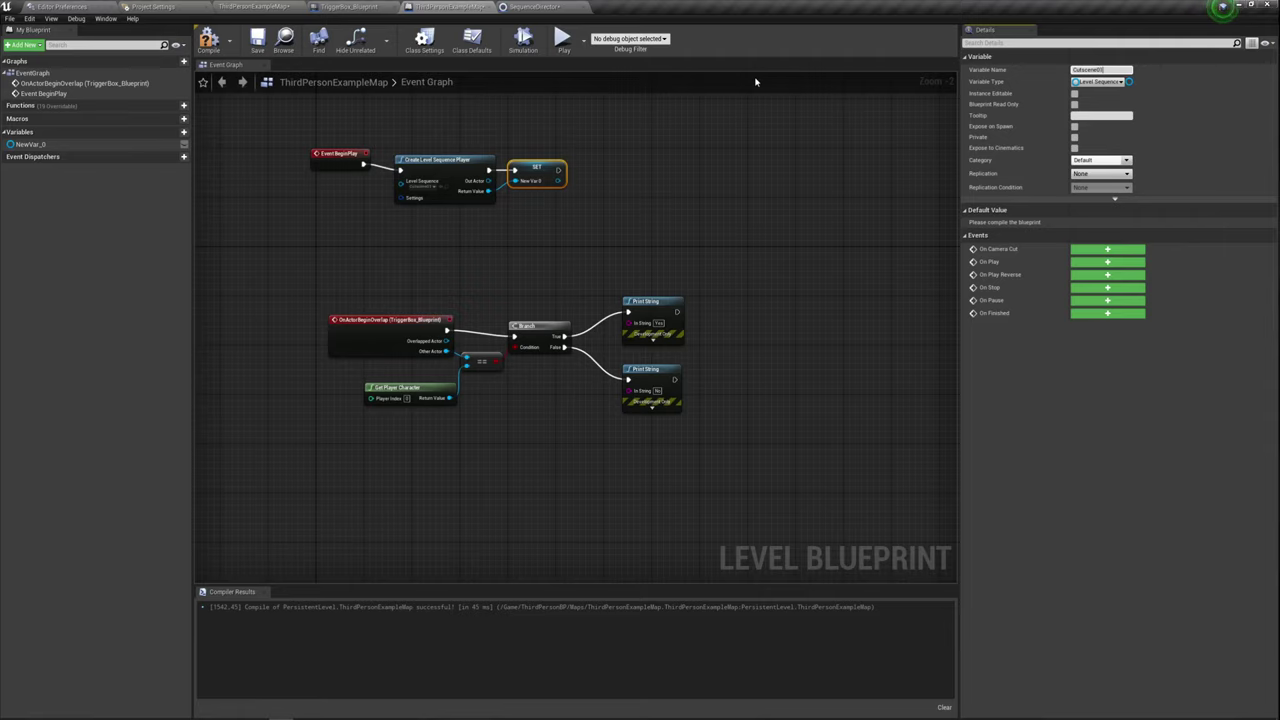
key(Return)
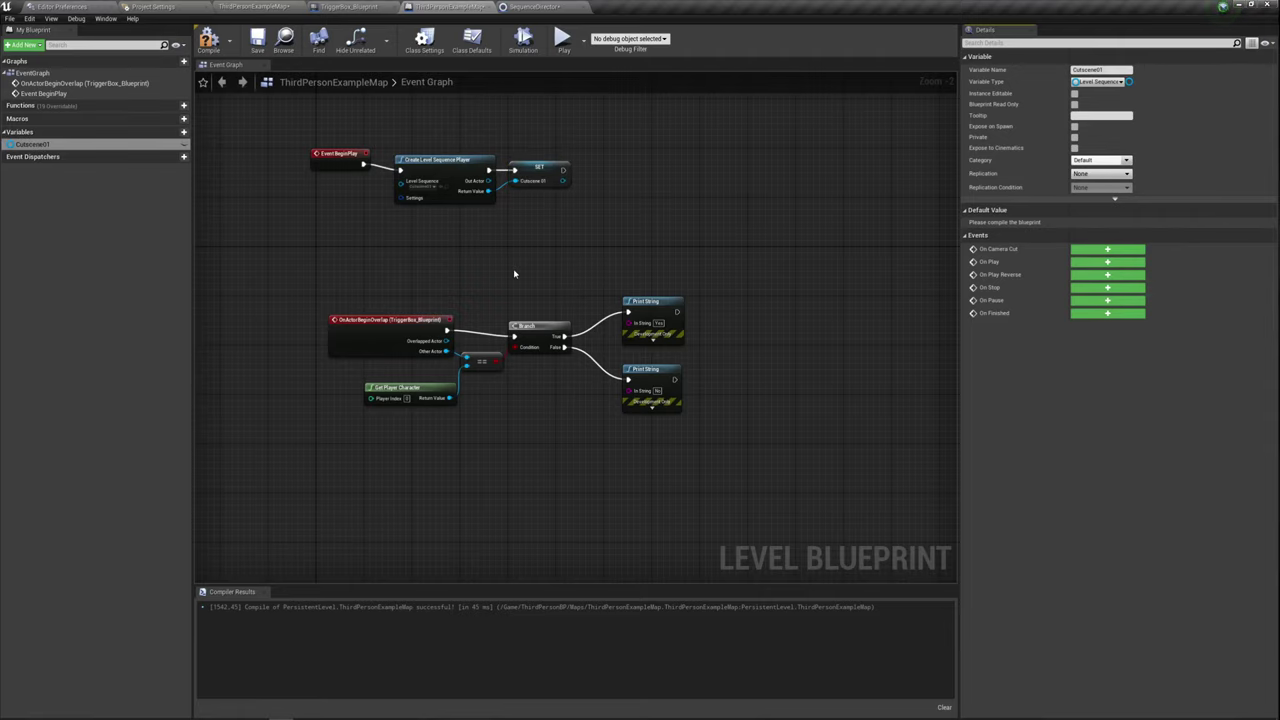
scroll(514, 273, up, 2)
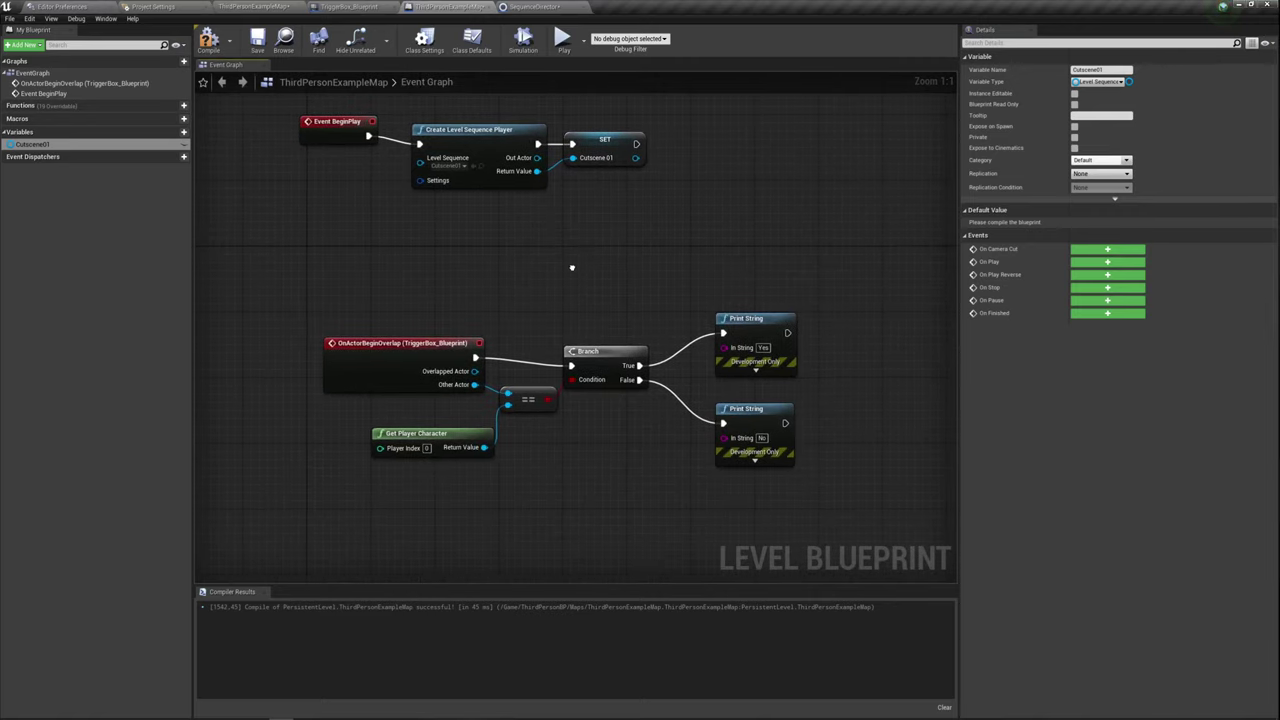
Add a Cutscene 01 variable with a Play node and run it after the Yes print string.
mouse_move(277, 280)
mouse_down()
mouse_move(808, 457)
mouse_move(667, 360)
mouse_move(660, 336)
mouse_up()
mouse_move(756, 393)
right_down()
mouse_move(778, 400)
mouse_move(706, 420)
right_up()
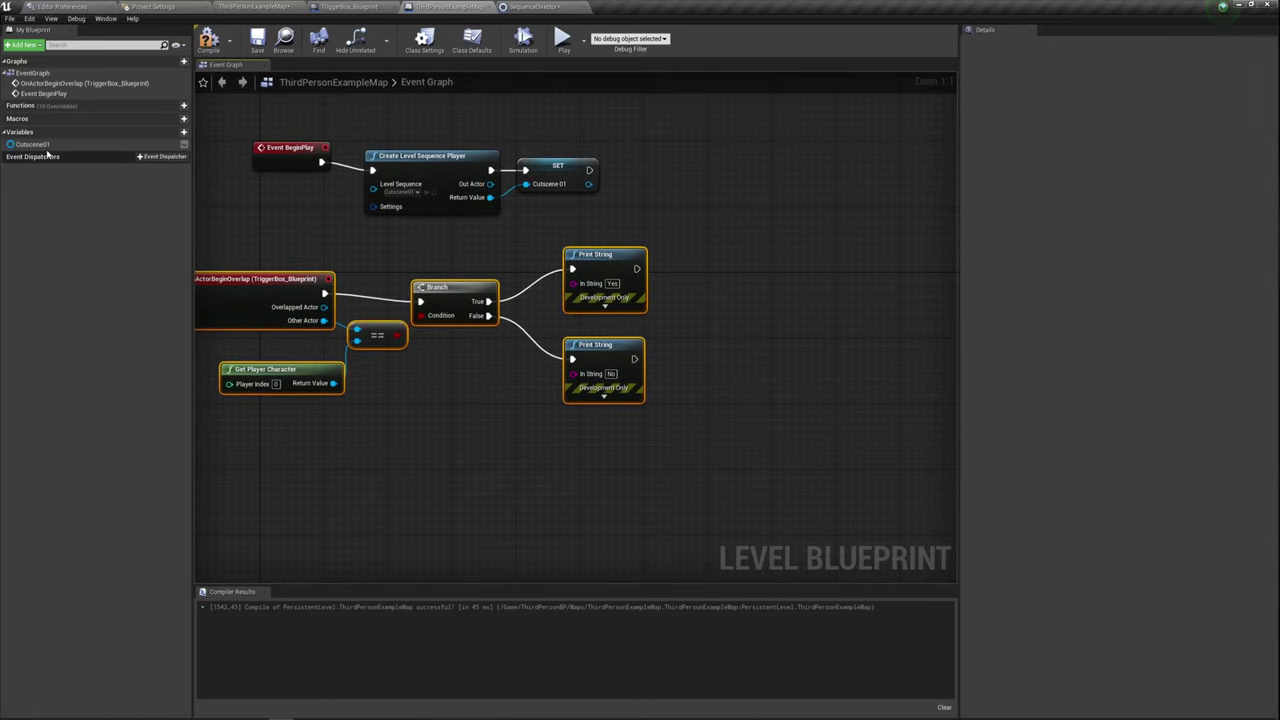
mouse_move(35, 144)
mouse_down()
mouse_move(686, 315)
mouse_move(676, 328)
mouse_move(779, 246)
mouse_up()
text(play)
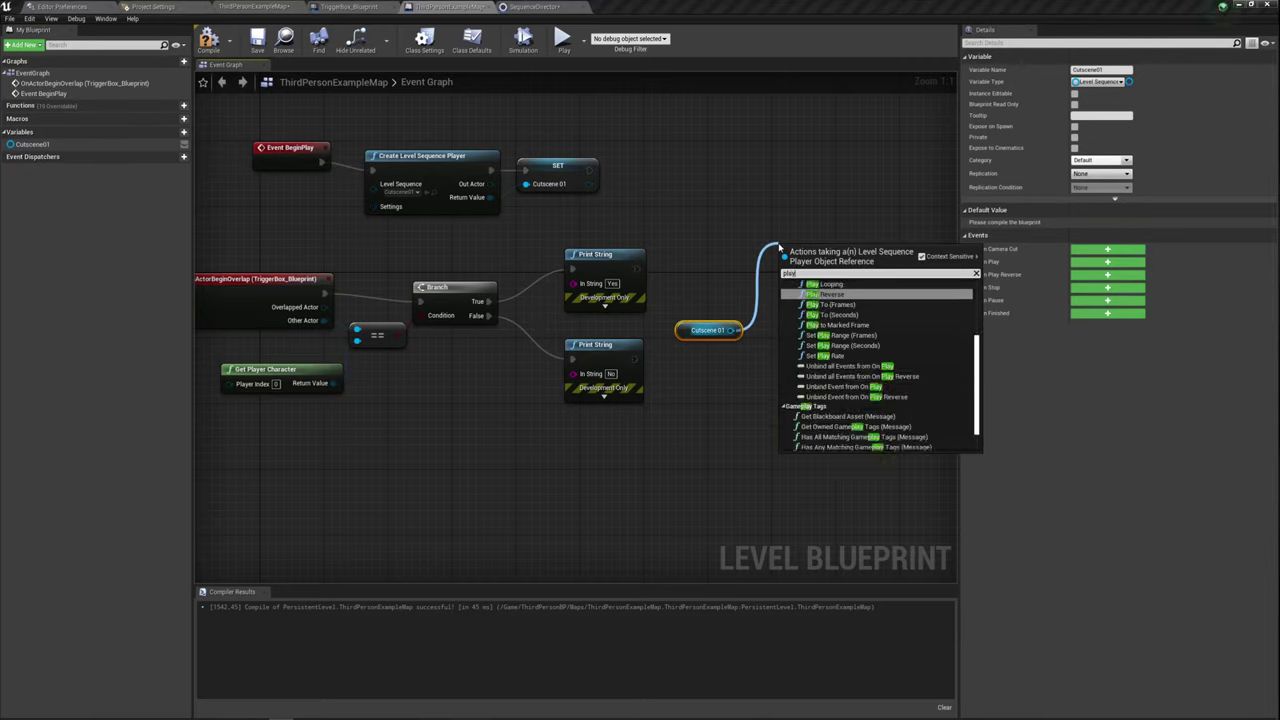
scroll(813, 320, up, 2)
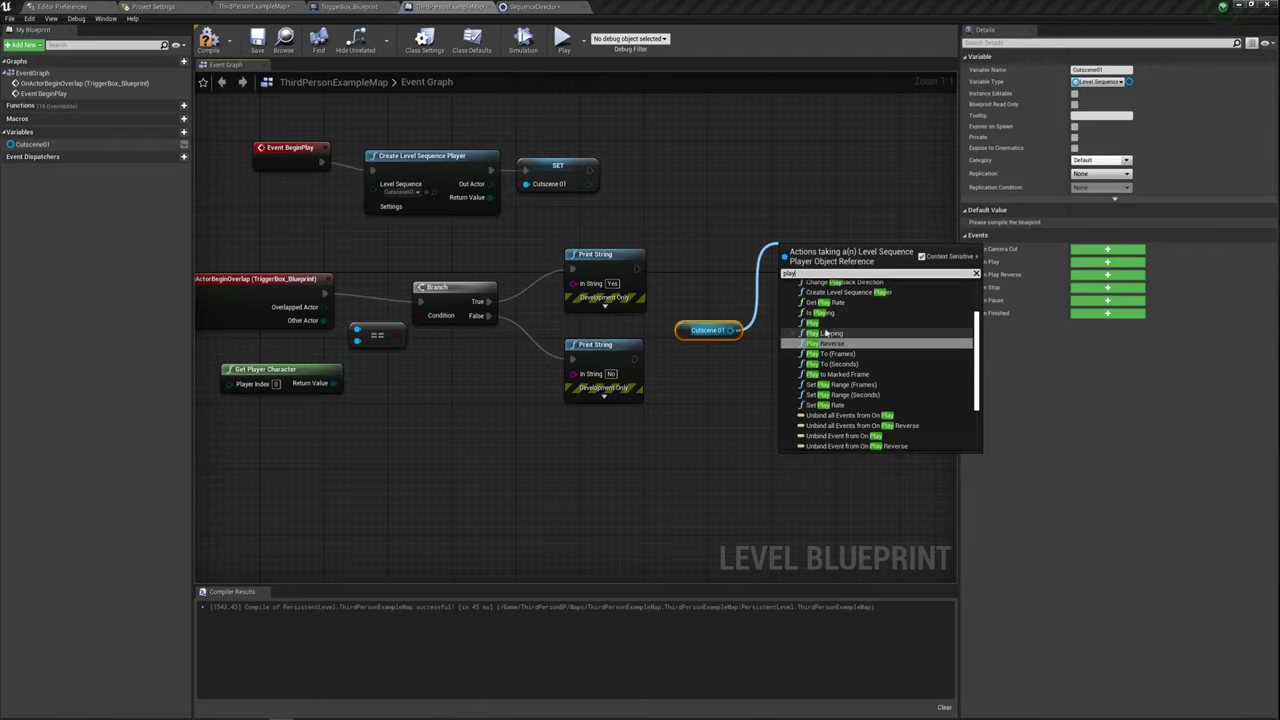
click(813, 324)
drag(788, 268, 635, 269)
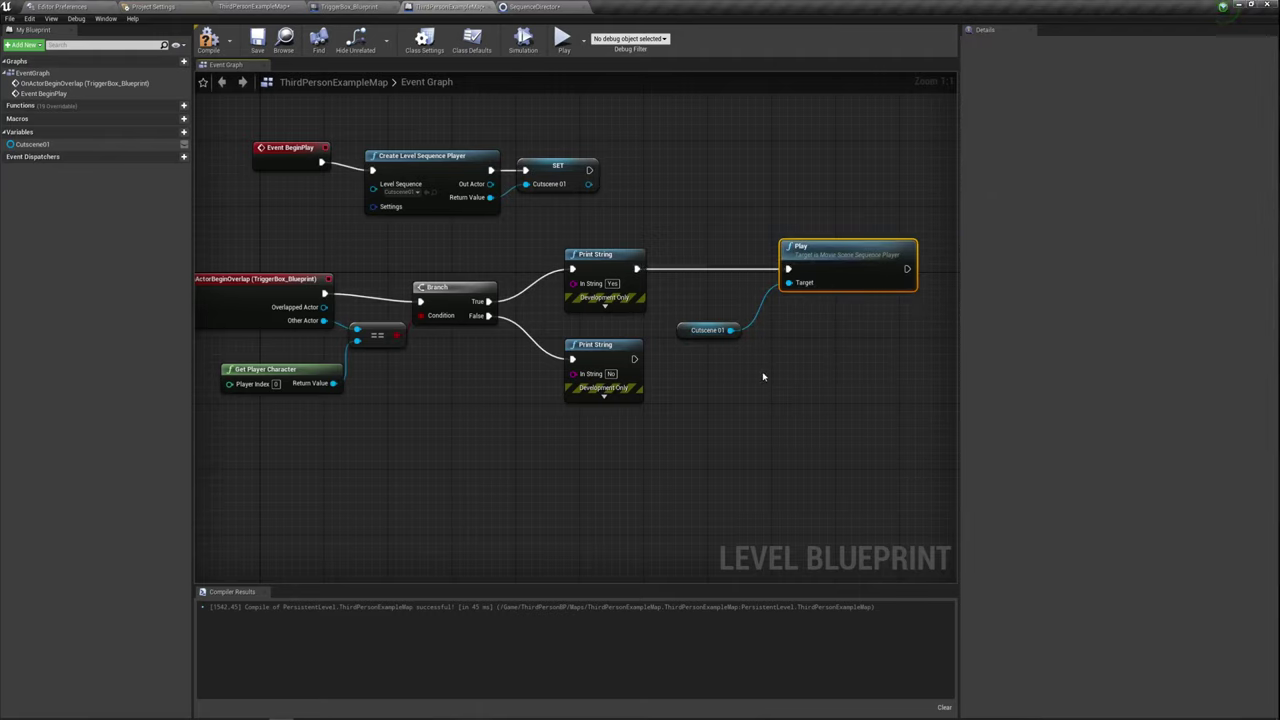
Rearrange the Cutscene 01, Play and BeginPlay nodes, then return to the SequenceDirector graph.
drag(714, 219, 778, 335)
drag(815, 270, 799, 270)
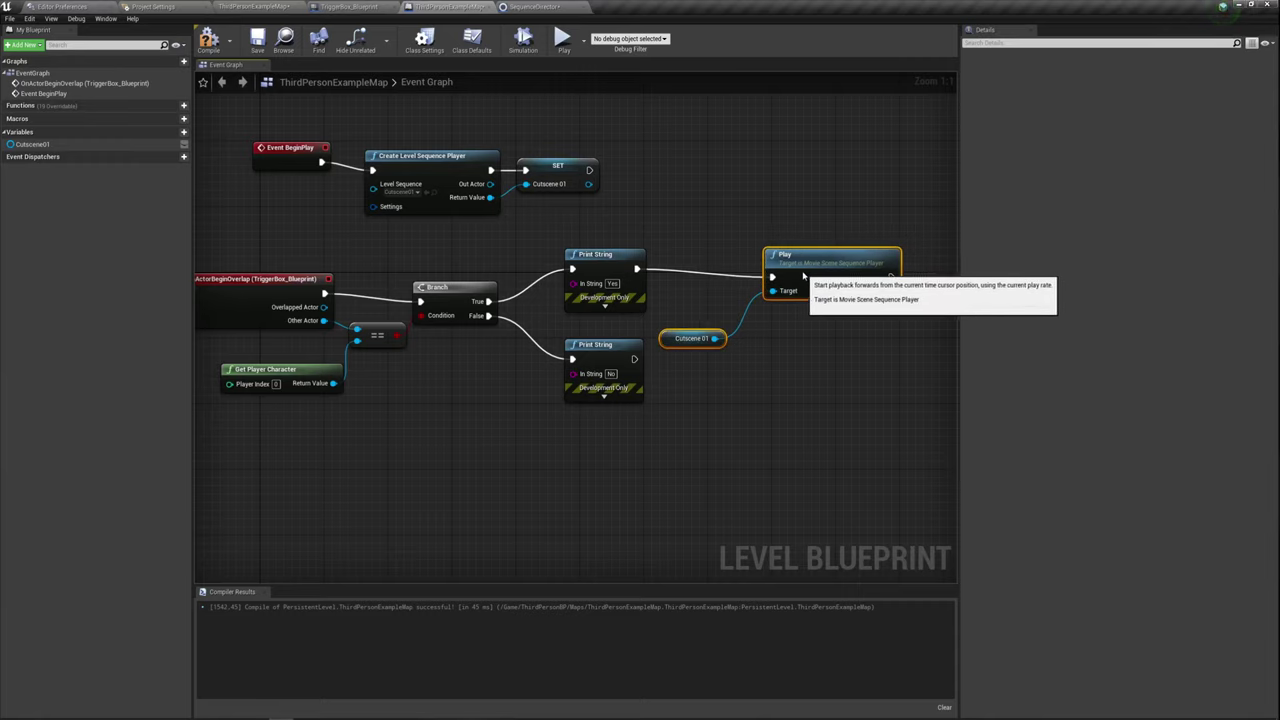
scroll(760, 430, down, 1)
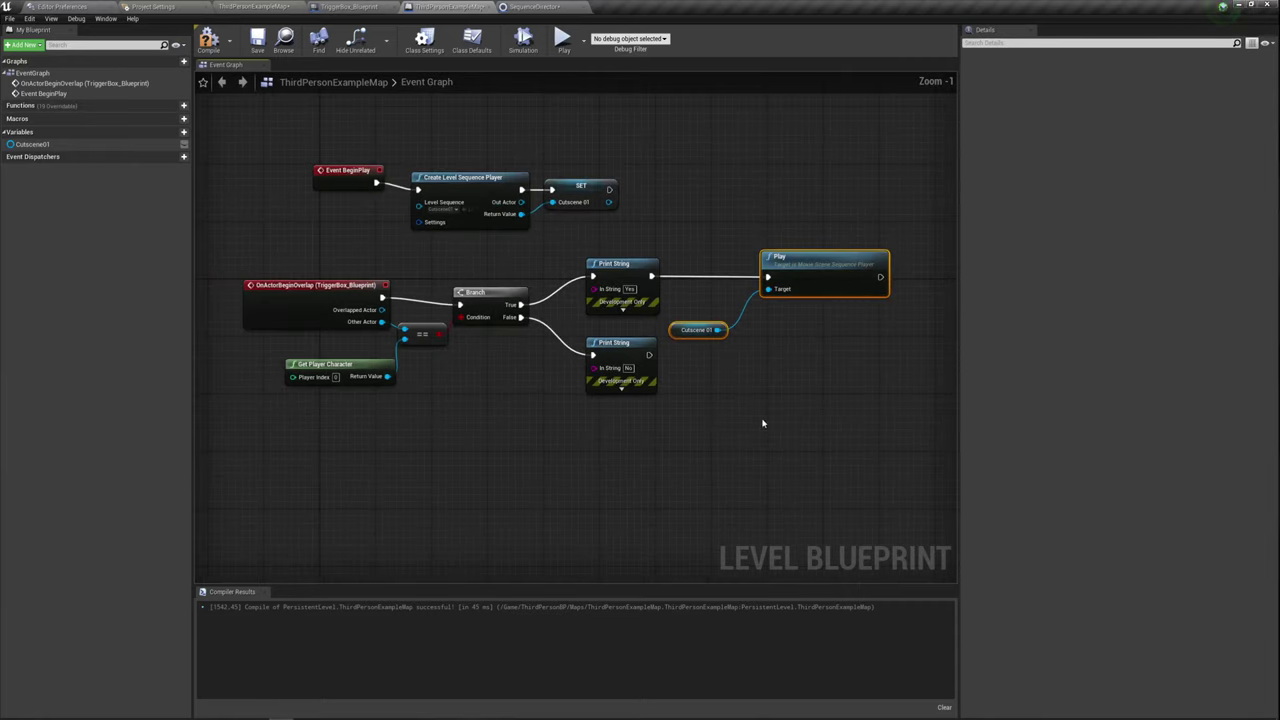
drag(227, 408, 716, 261)
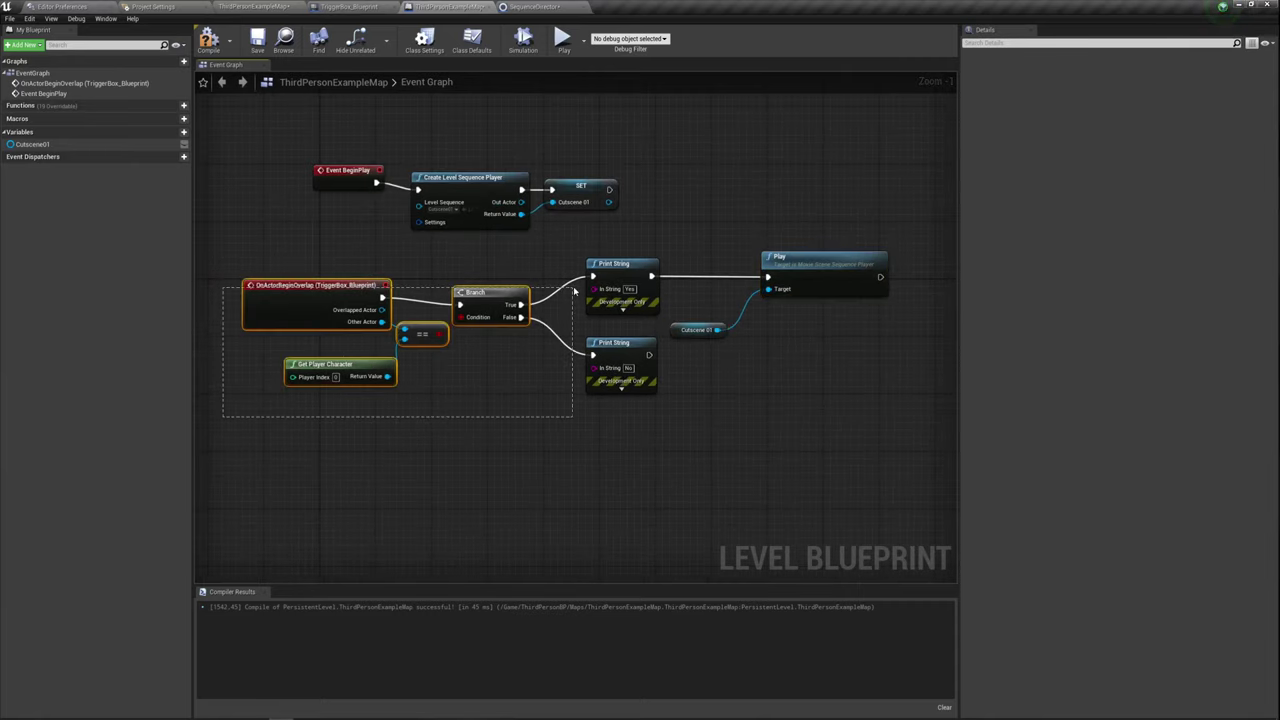
click(640, 230)
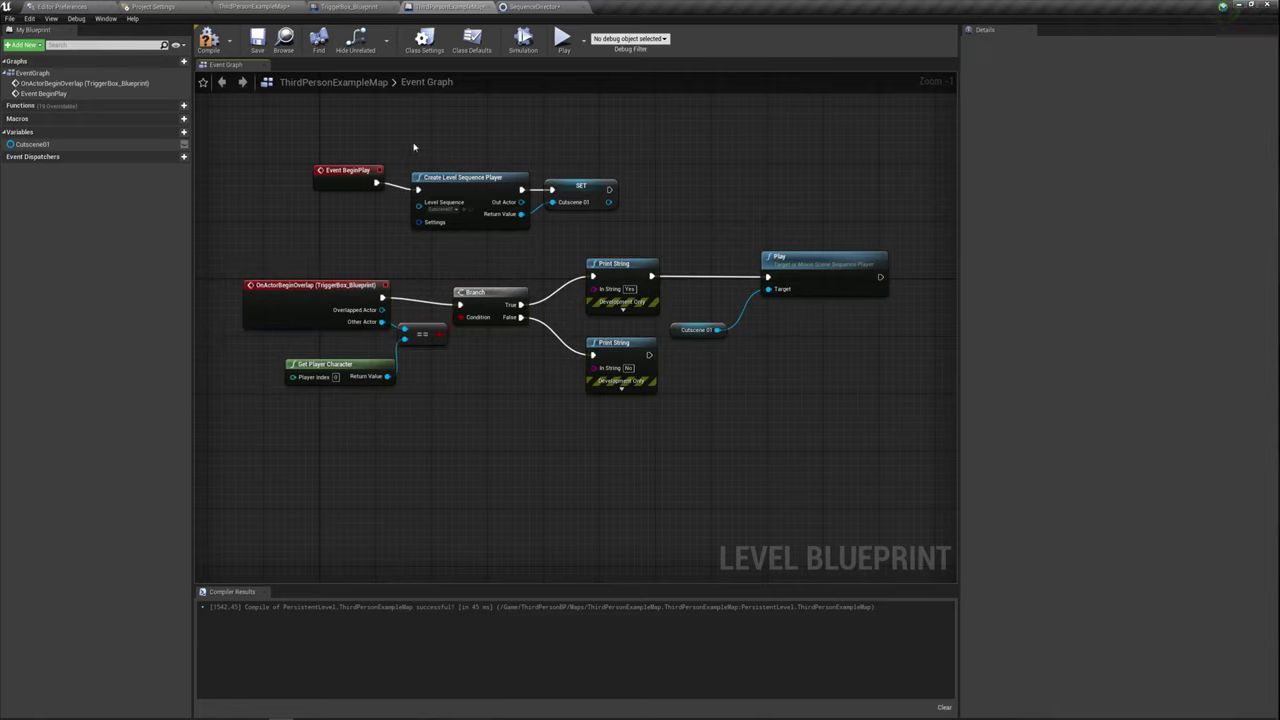
drag(334, 139, 655, 238)
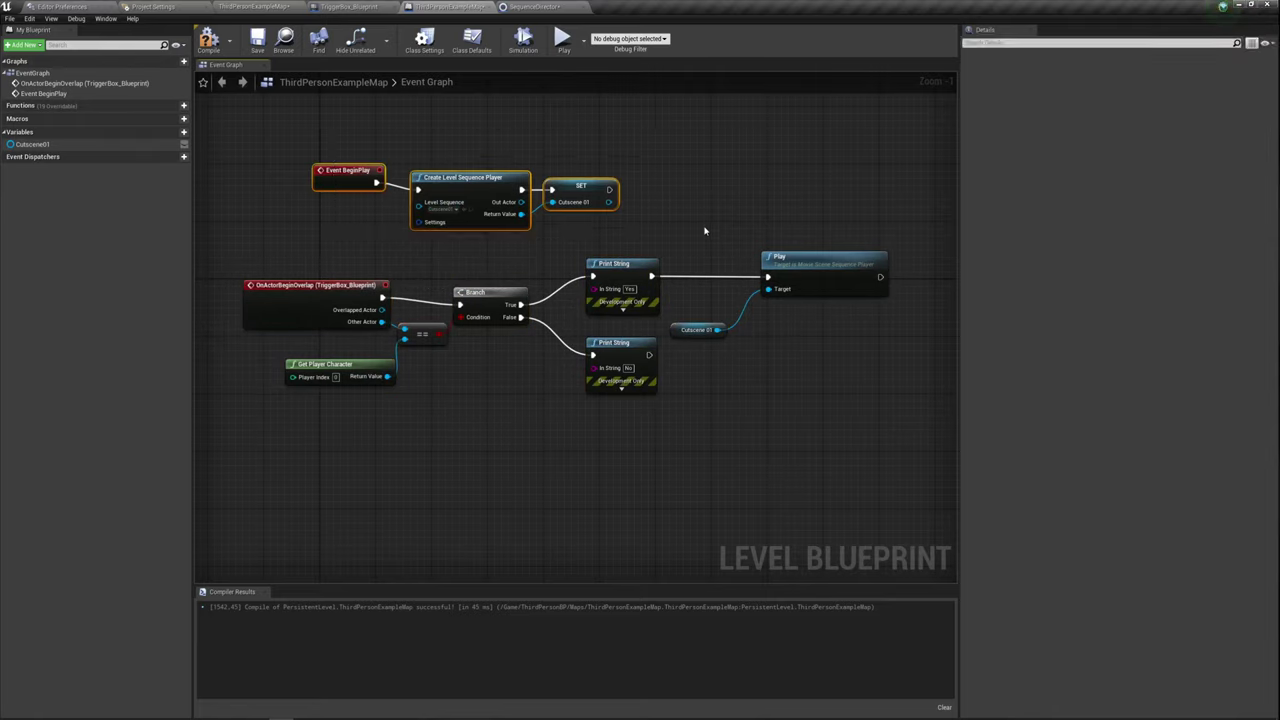
click(704, 231)
drag(698, 334, 712, 320)
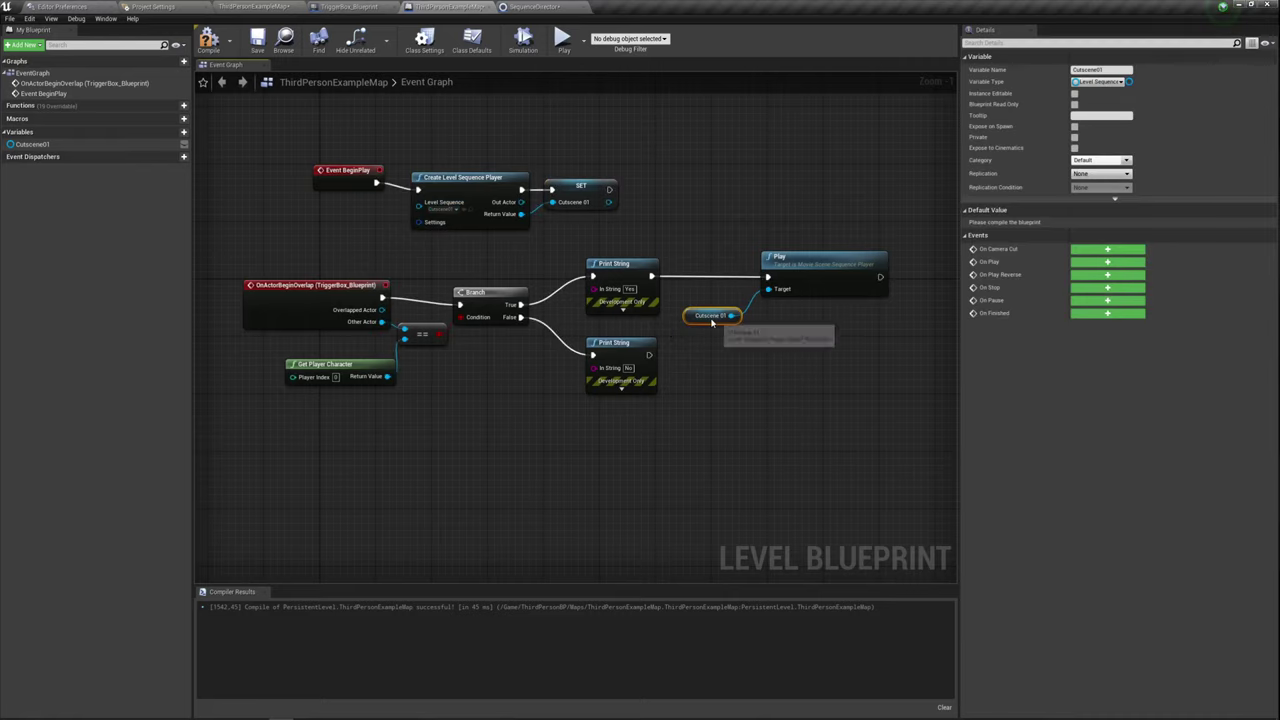
click(533, 6)
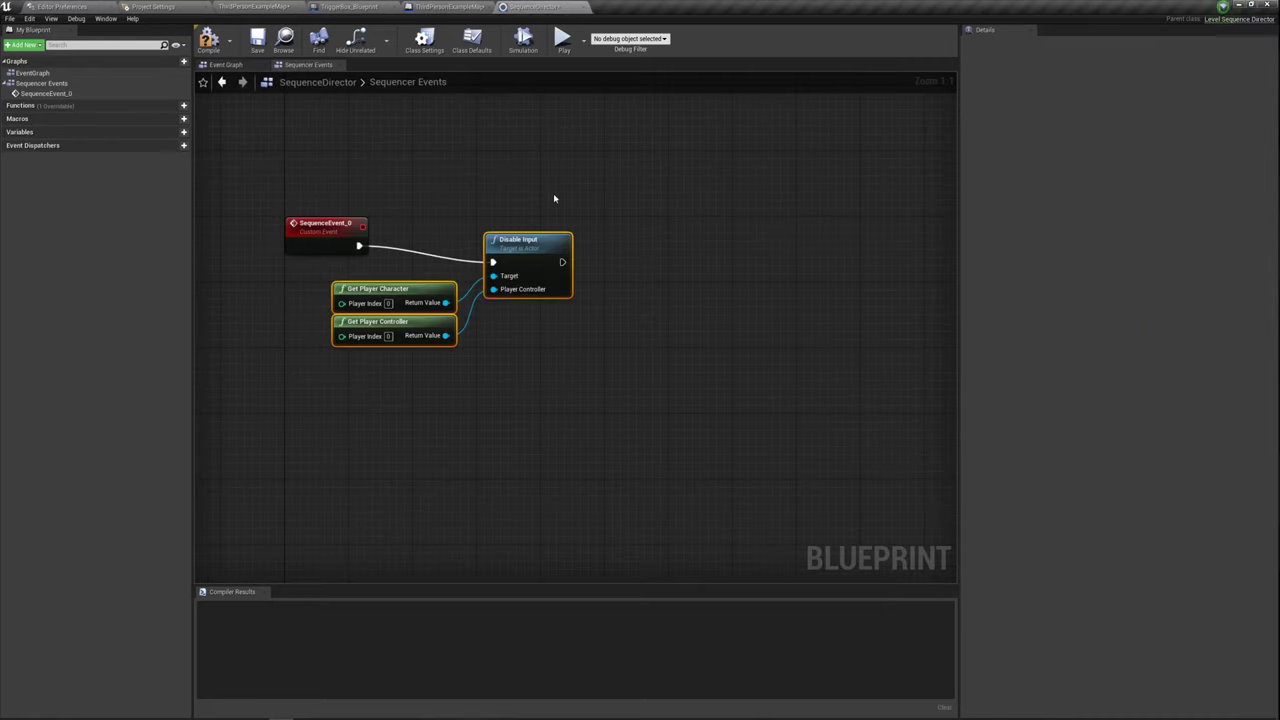
Move through the level blueprint and TriggerBox tabs back to the ThirdPersonExampleMap level editor.
drag(392, 166, 514, 420)
right_drag(656, 266, 680, 297)
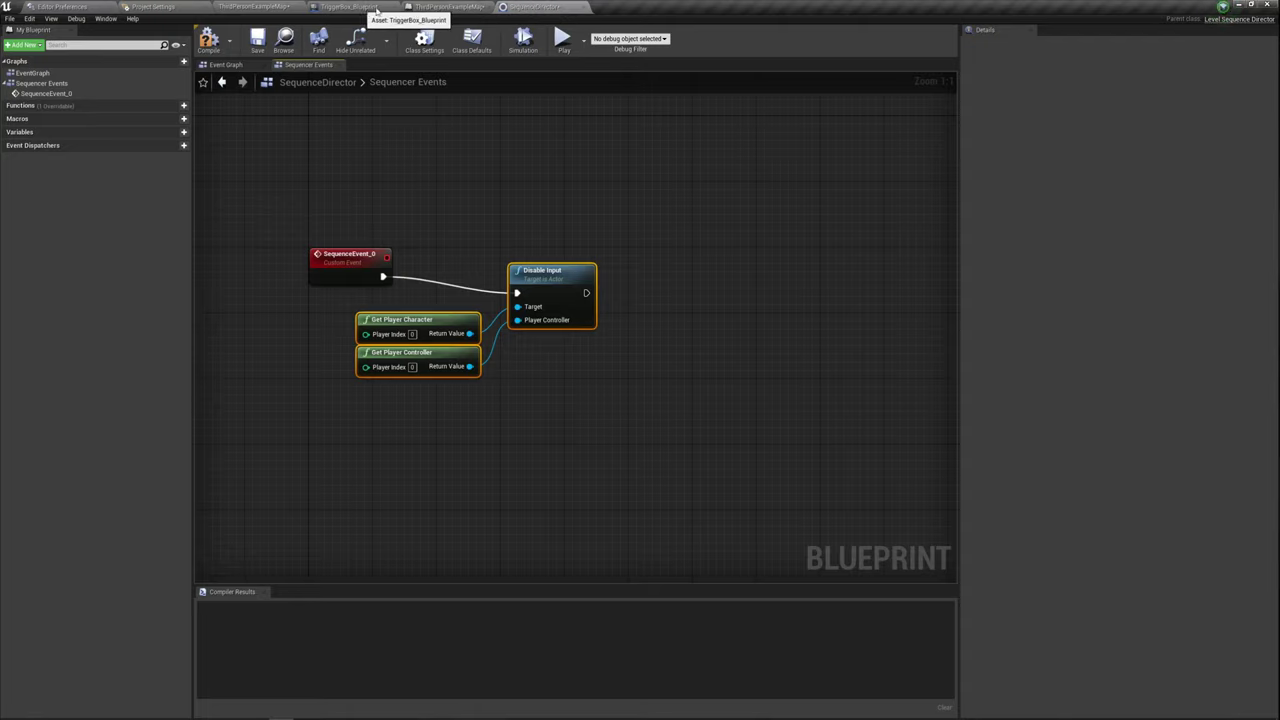
click(450, 7)
click(382, 7)
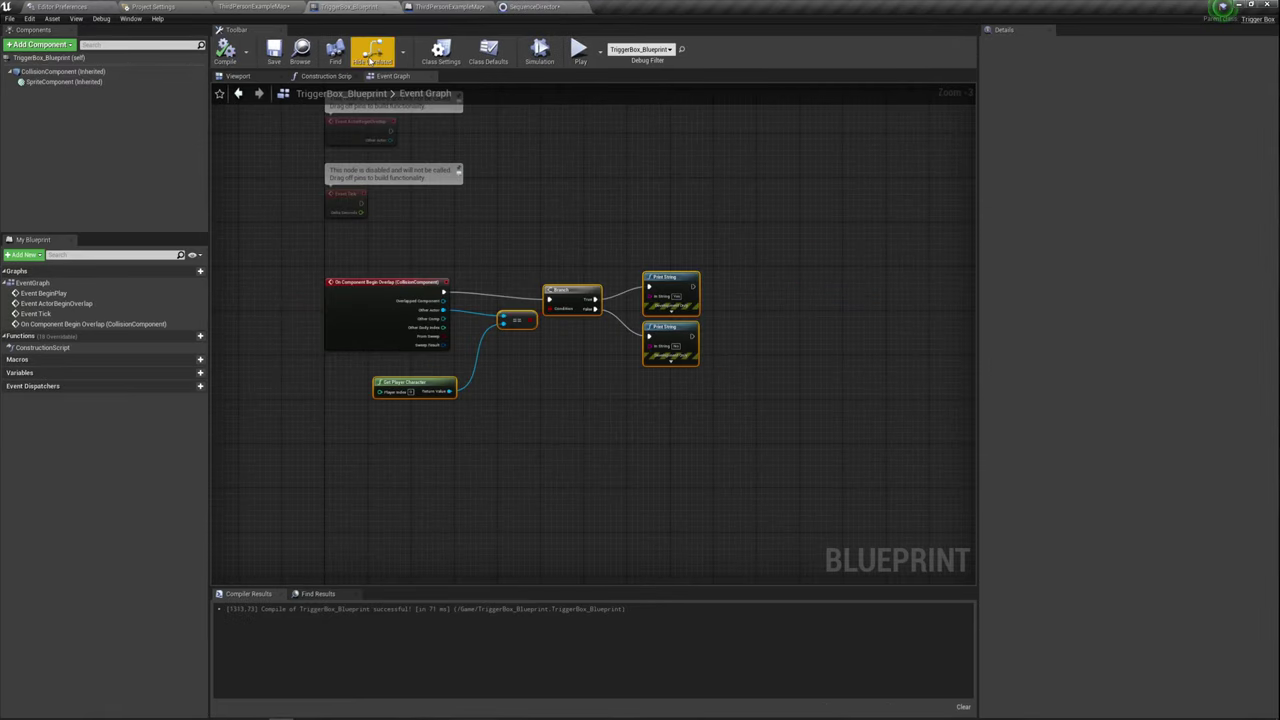
click(258, 7)
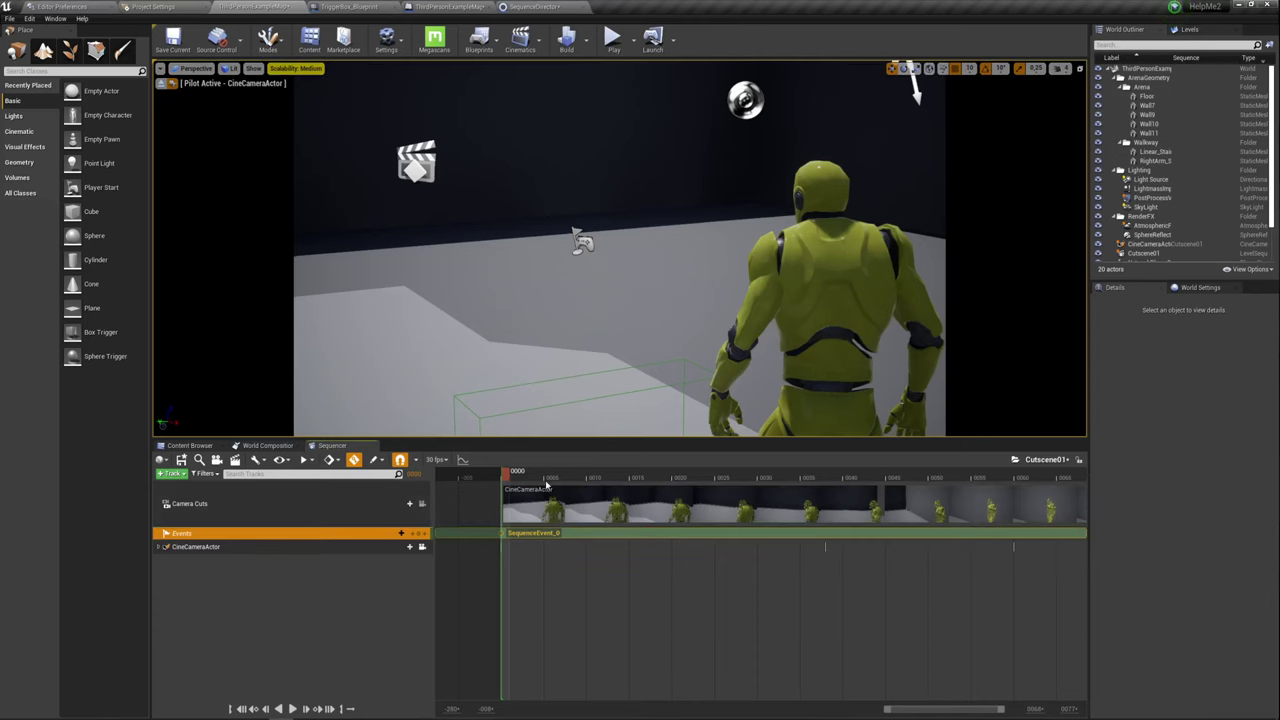
Add a frame-68 event key bound to new SequenceEvent_1 and open it in the director.
drag(547, 480, 1086, 477)
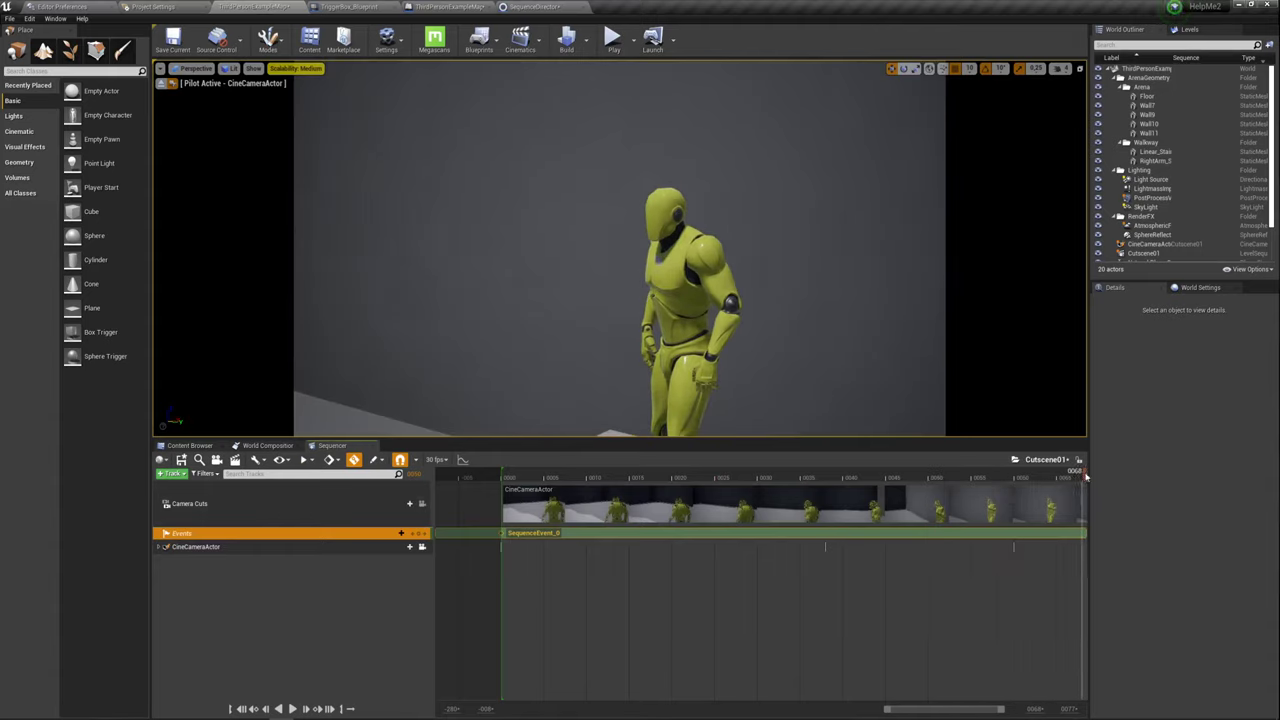
click(420, 538)
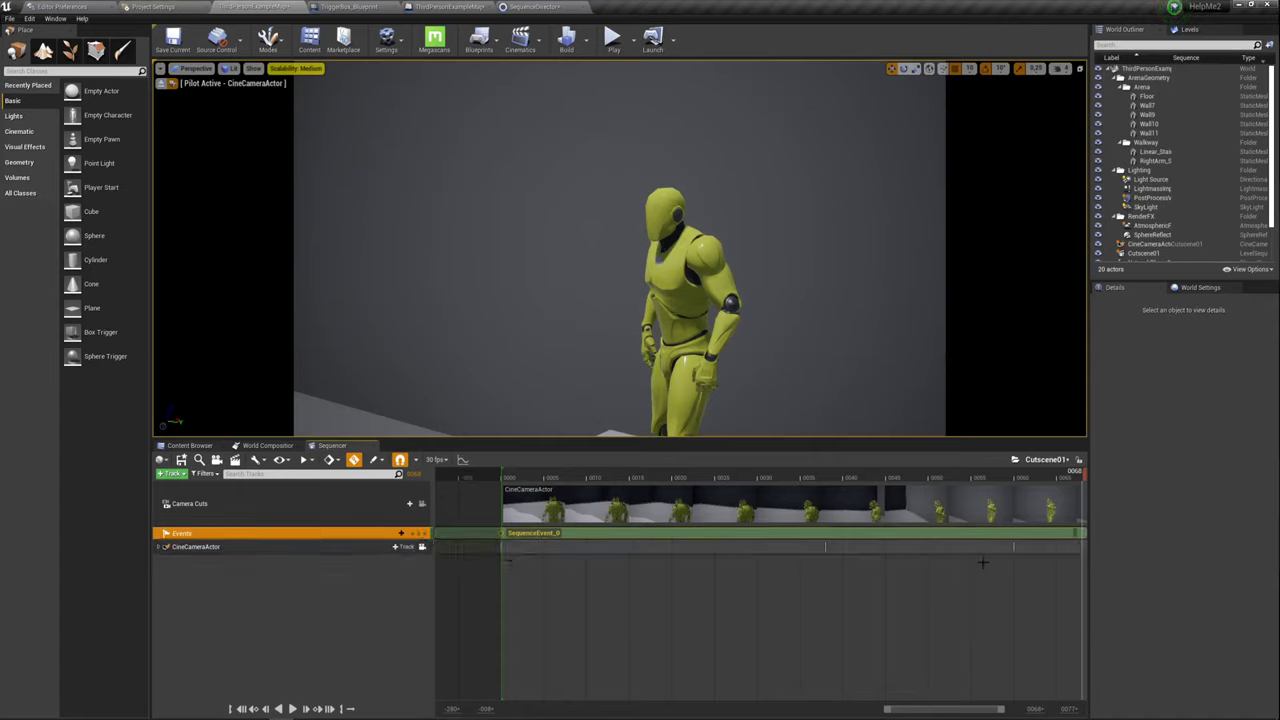
right_click(1080, 532)
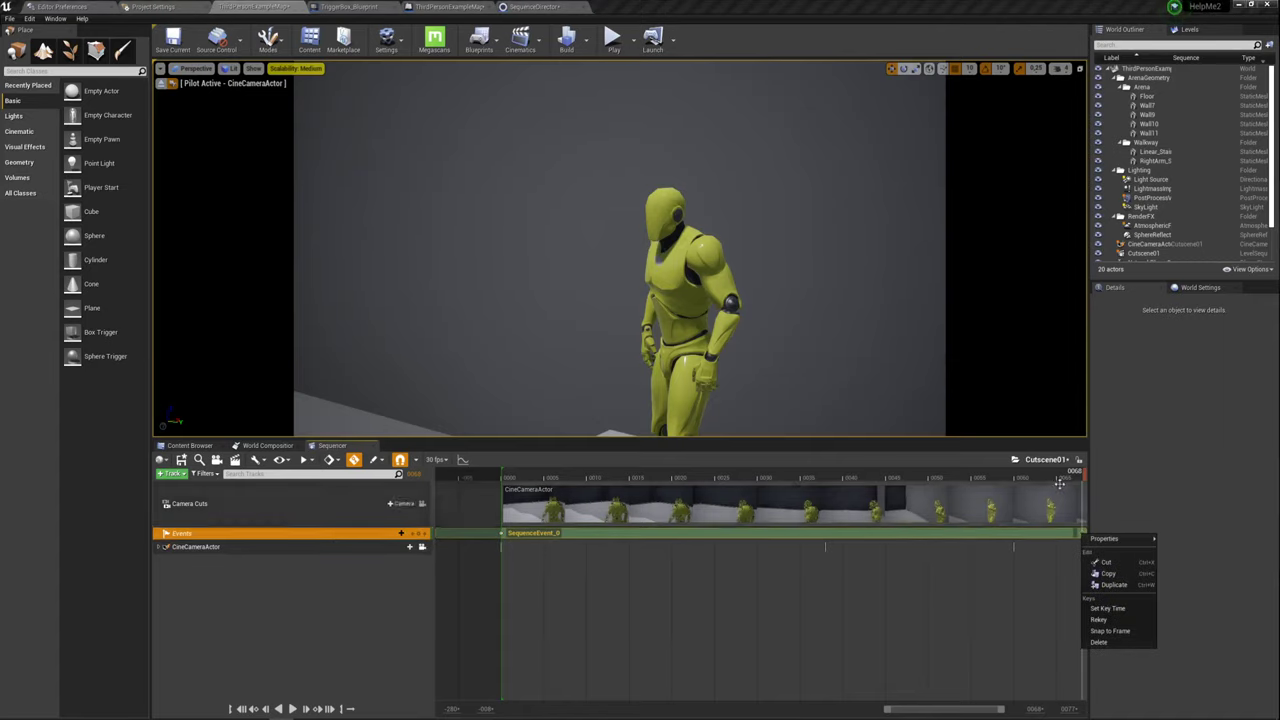
mouse_move(1105, 539)
click(996, 567)
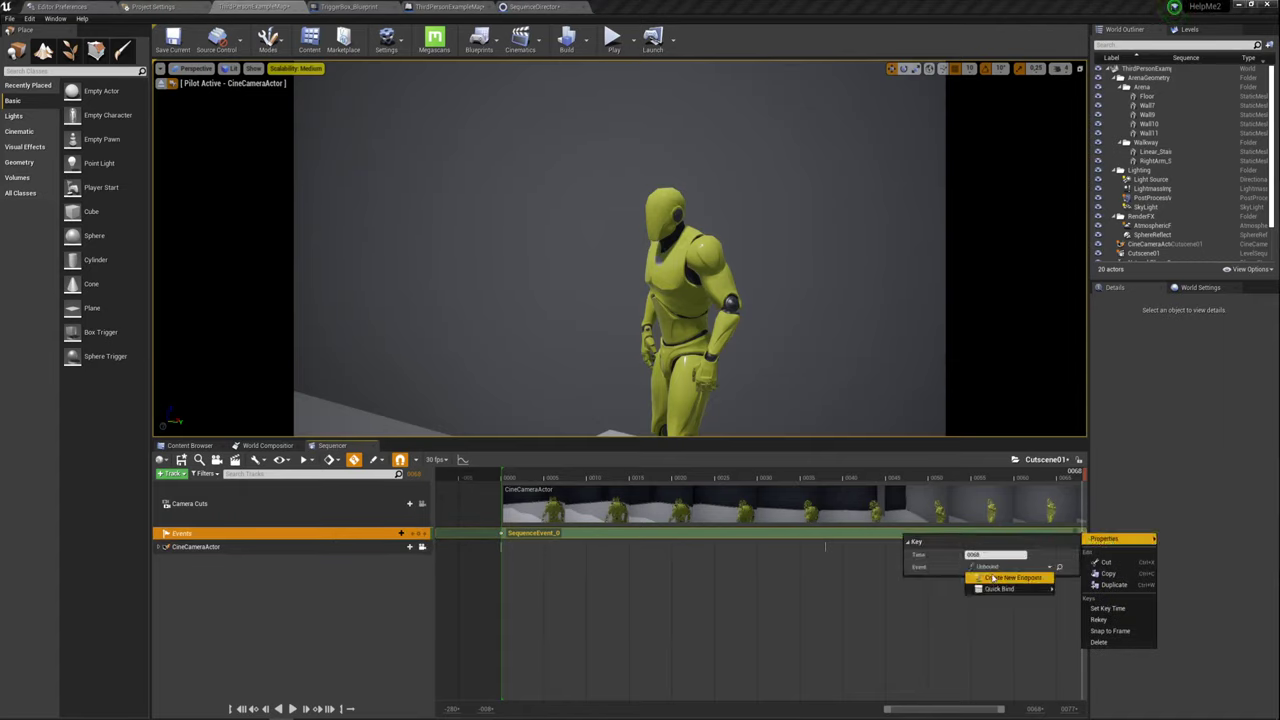
click(1000, 580)
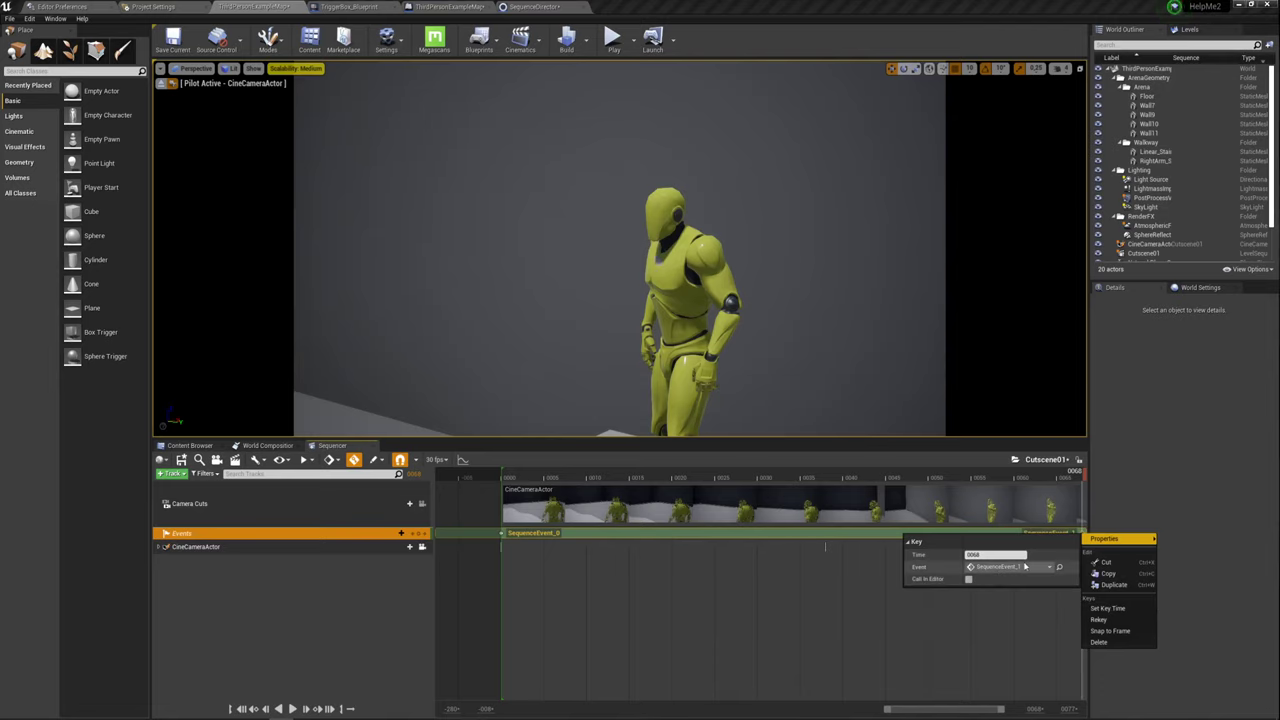
click(1059, 567)
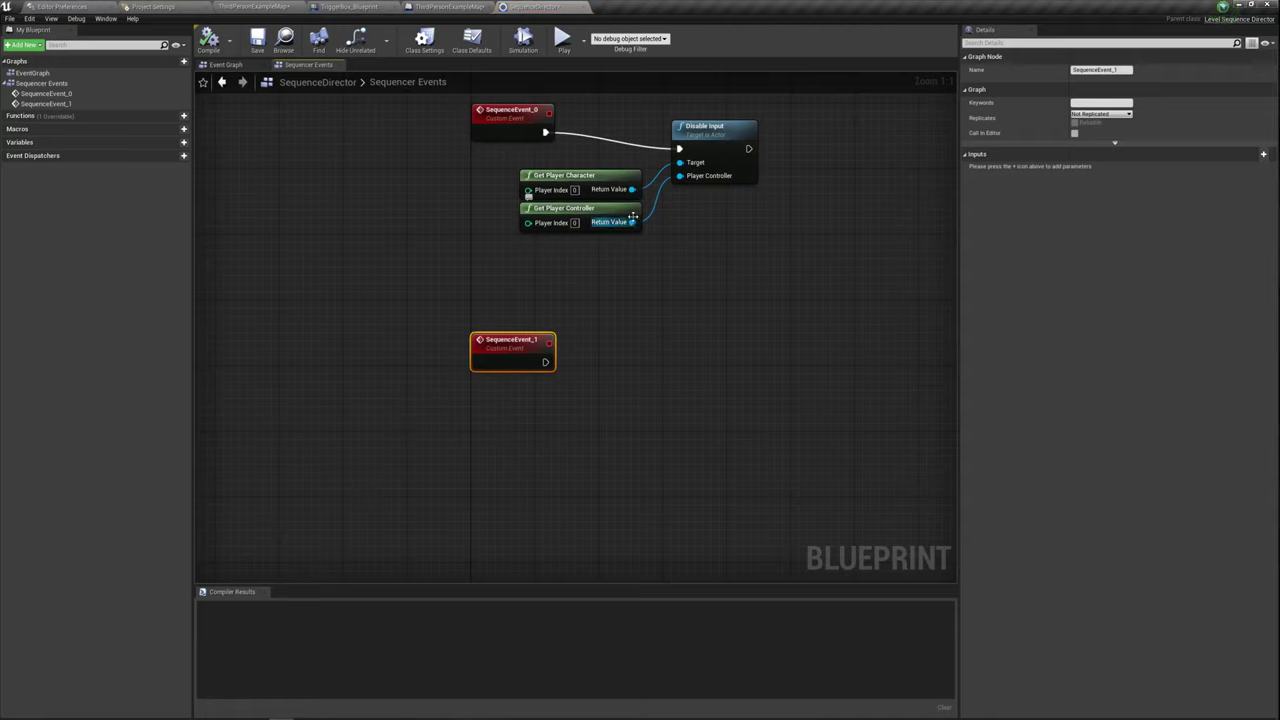
Wire SequenceEvent_1 into Enable Input, fed by Get Player Character and Get Player Controller.
drag(631, 189, 672, 292)
text(ena)
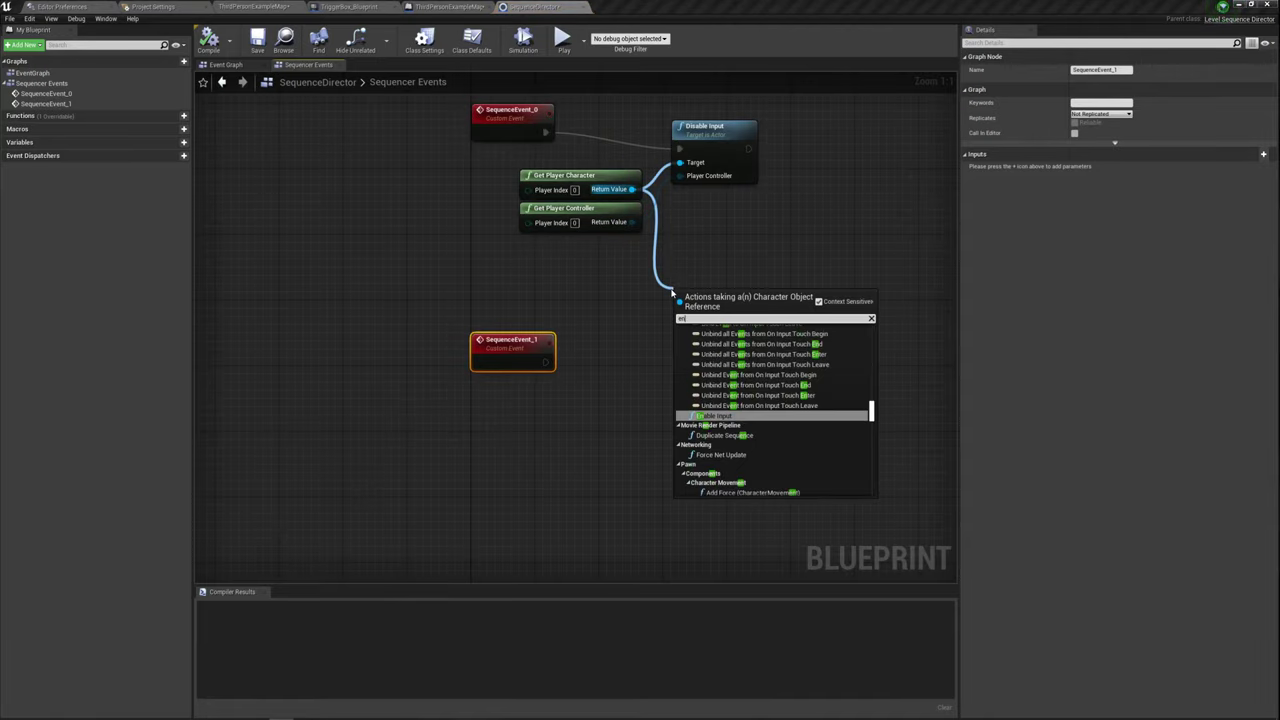
key(Return)
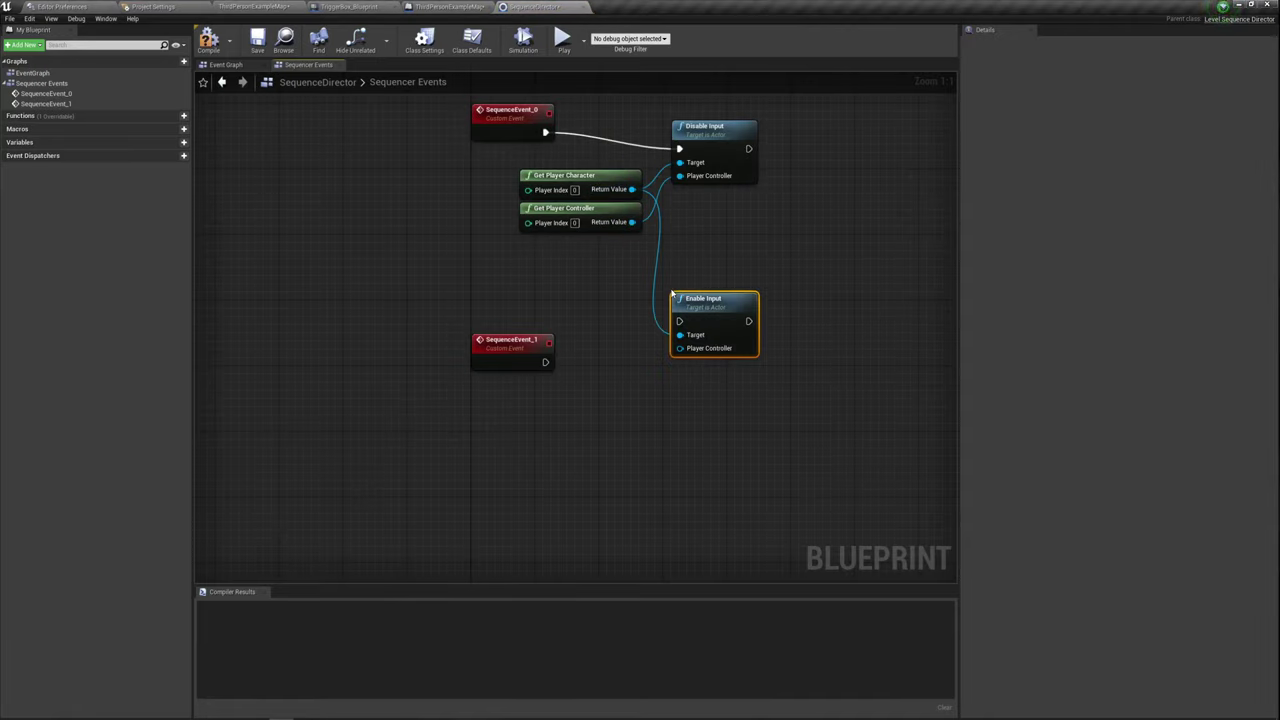
drag(679, 321, 545, 362)
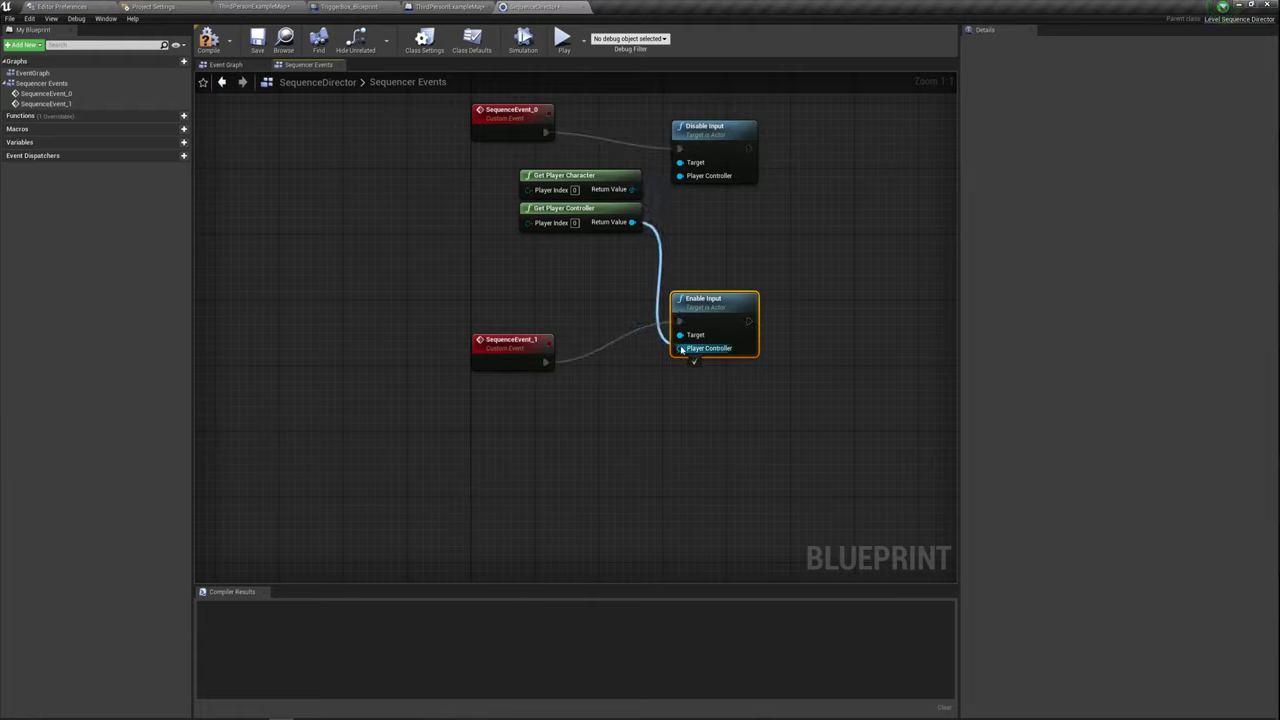
drag(632, 222, 691, 341)
mouse_move(710, 298)
mouse_down()
mouse_move(710, 331)
mouse_move(722, 273)
mouse_up()
ctrl+click(512, 340)
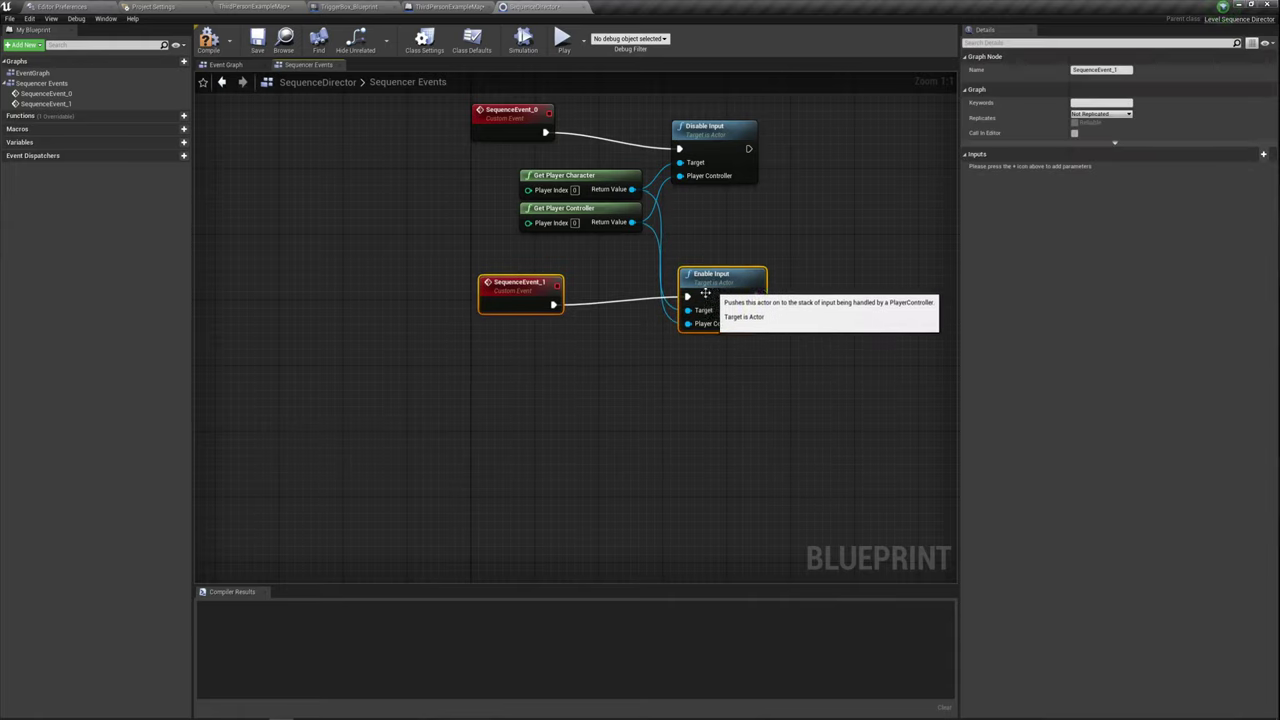
right_drag(584, 428, 491, 506)
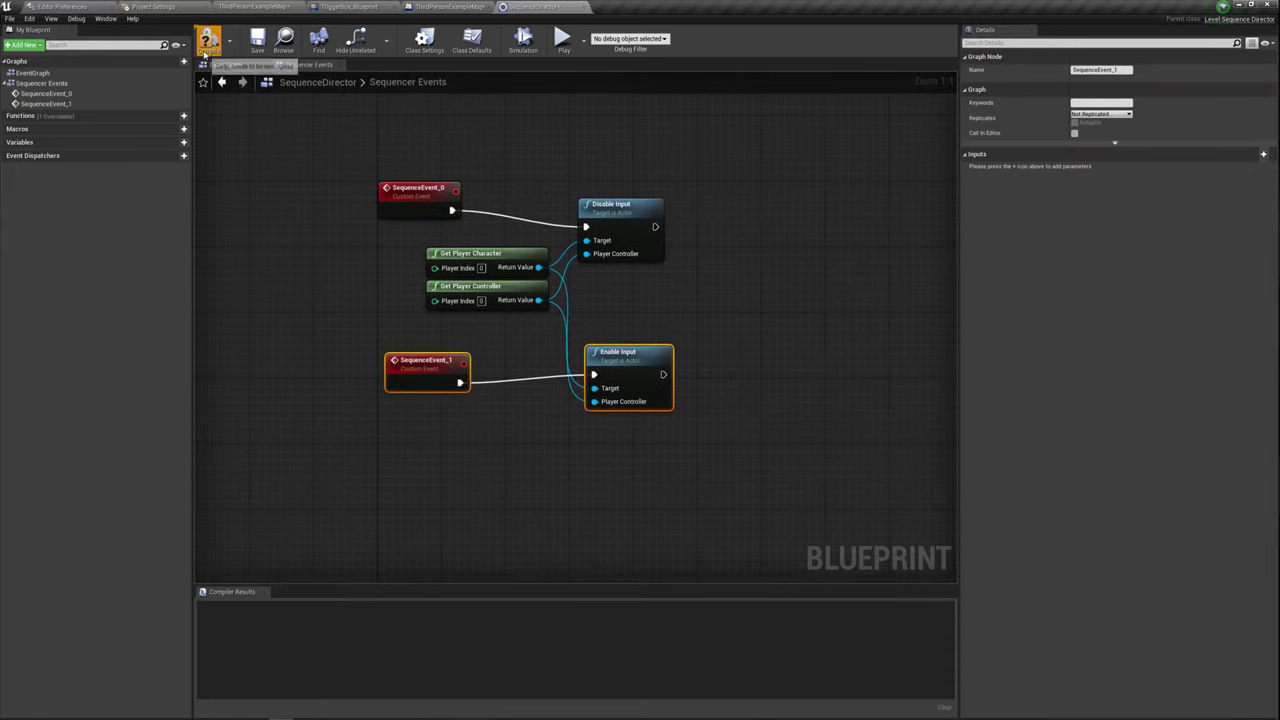
Compile and save the SequenceDirector, then move to TriggerBox_Blueprint.
click(208, 40)
click(258, 42)
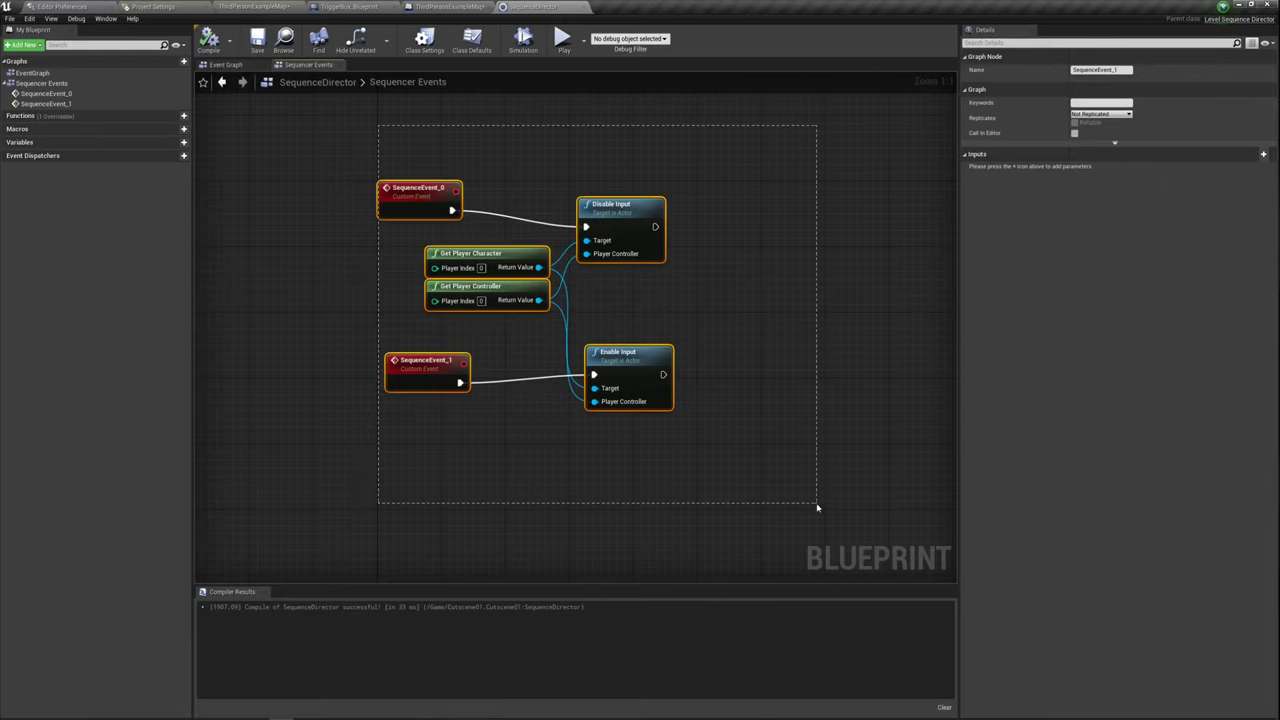
drag(380, 114, 815, 503)
click(352, 8)
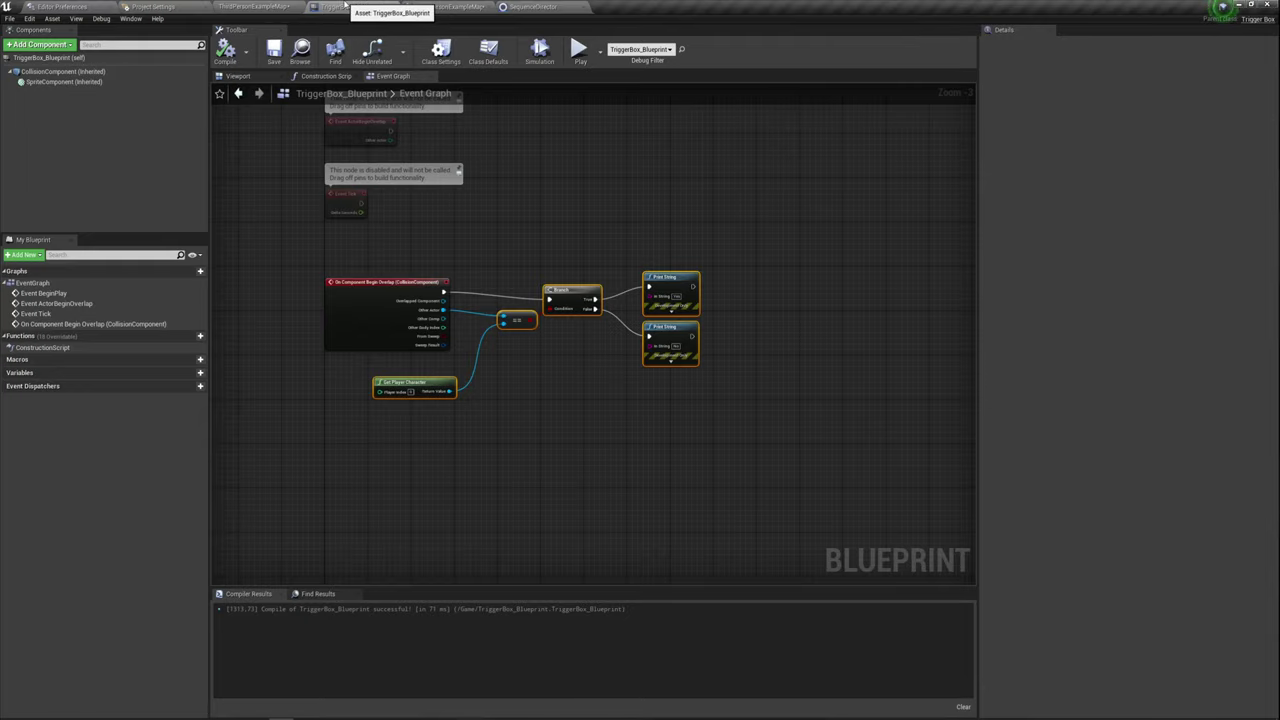
click(579, 48)
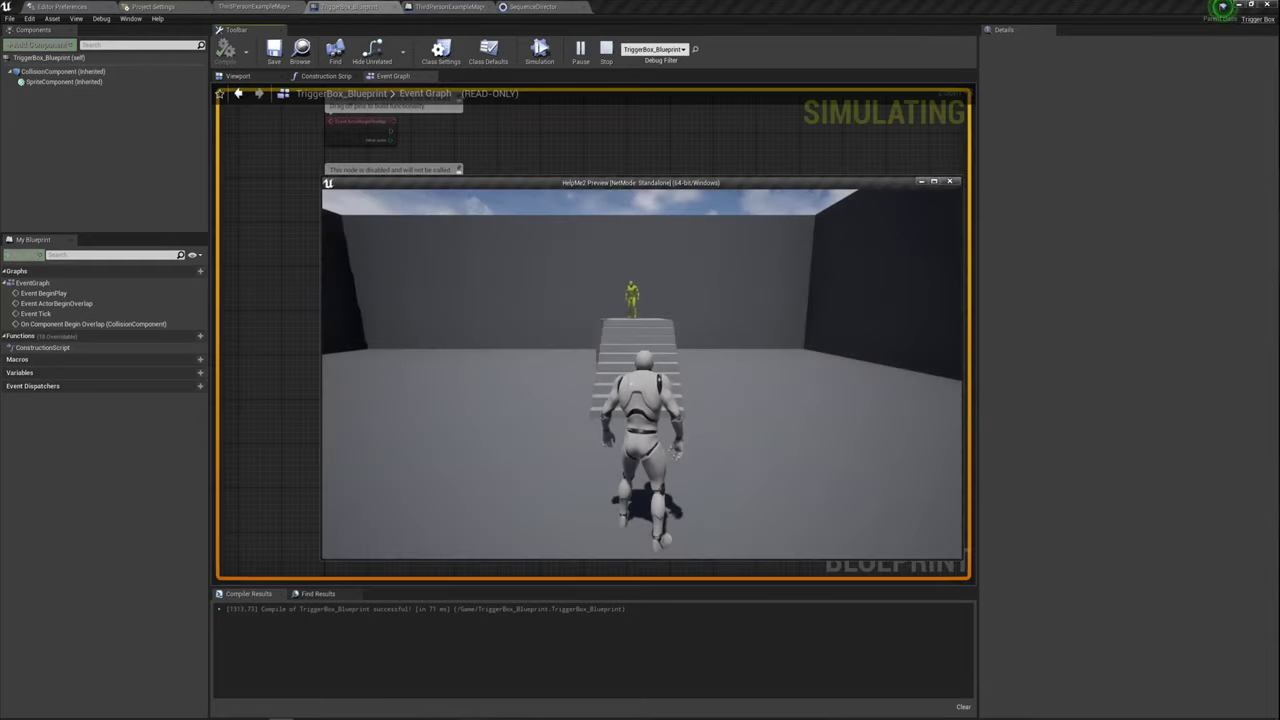
key(w)
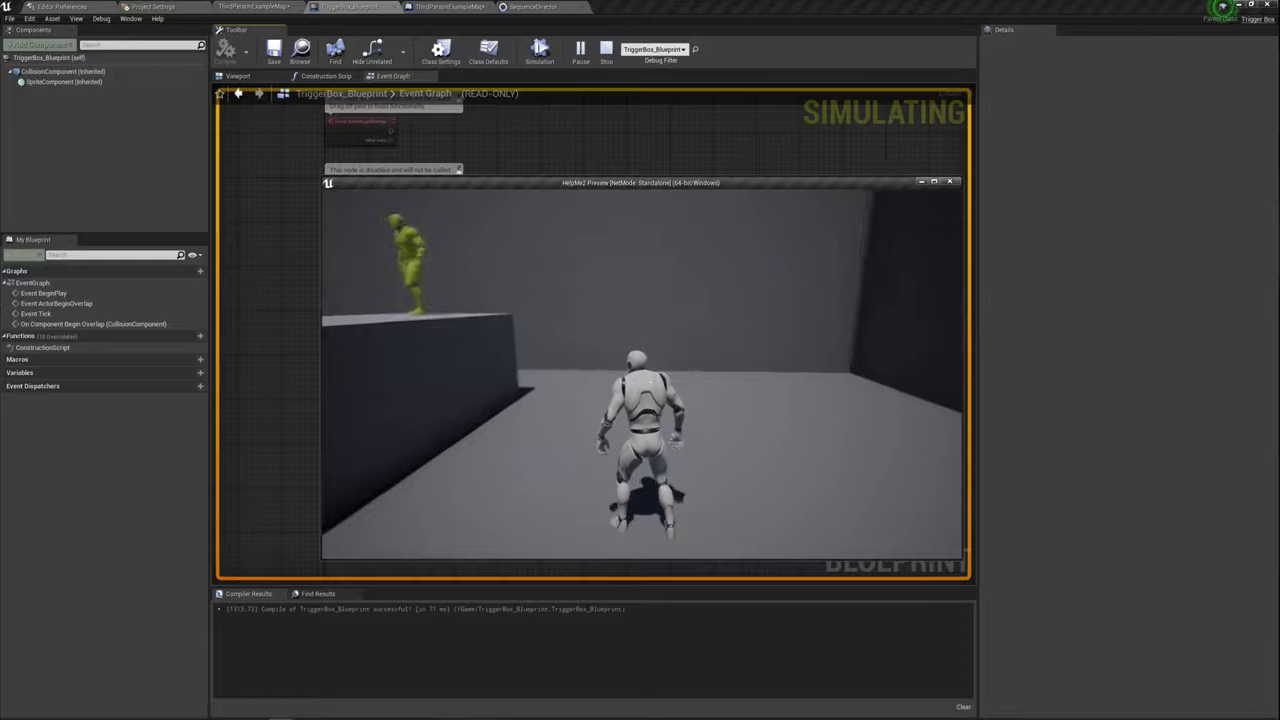
key(w)
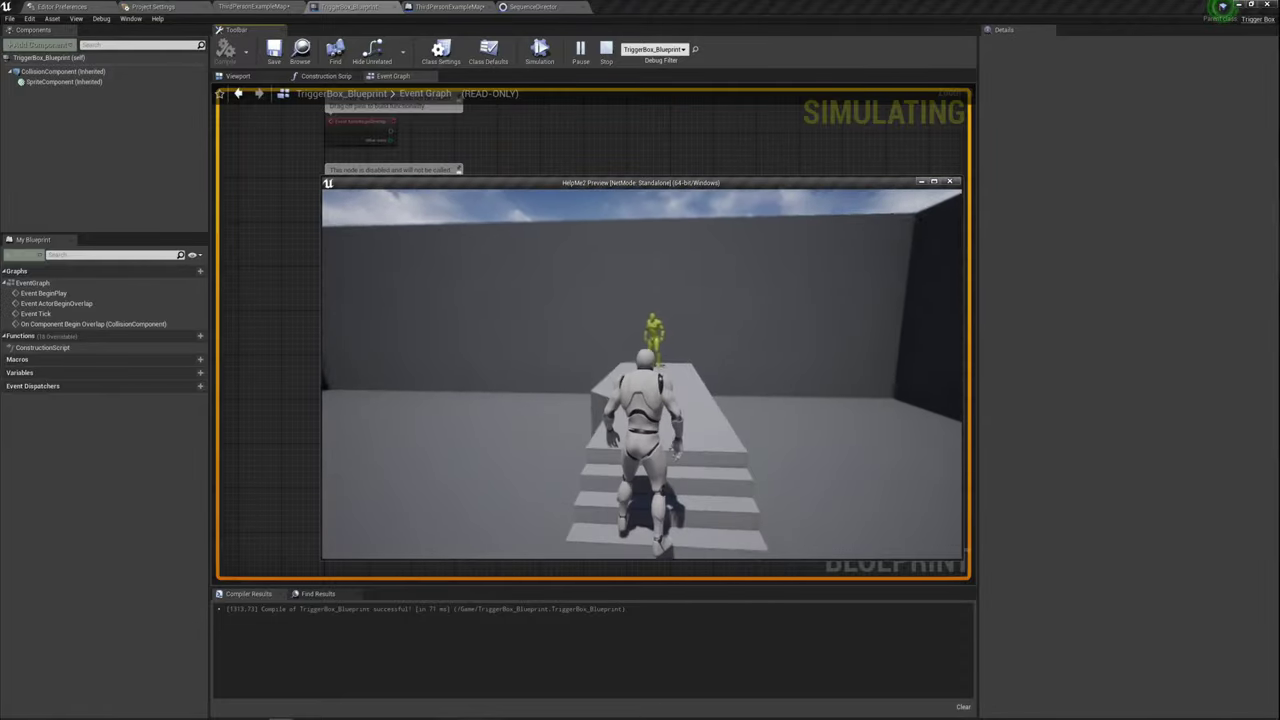
key(s)
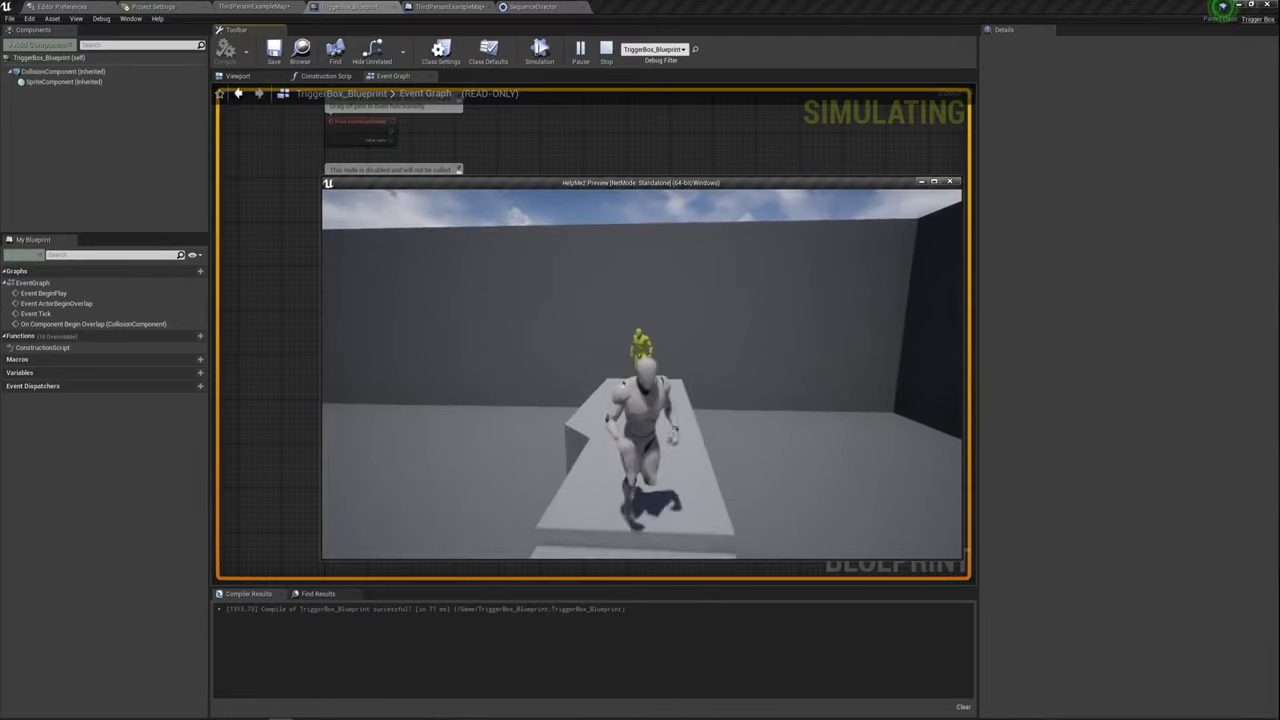
key(w)
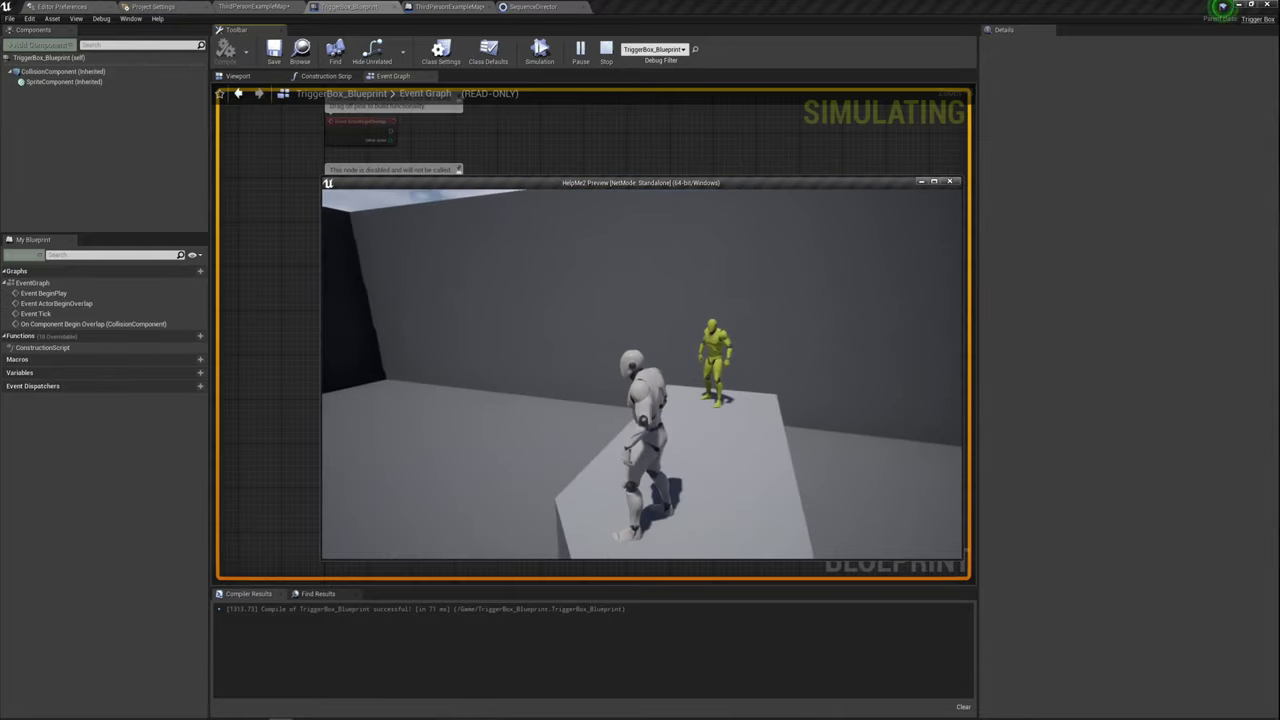
key(Escape)
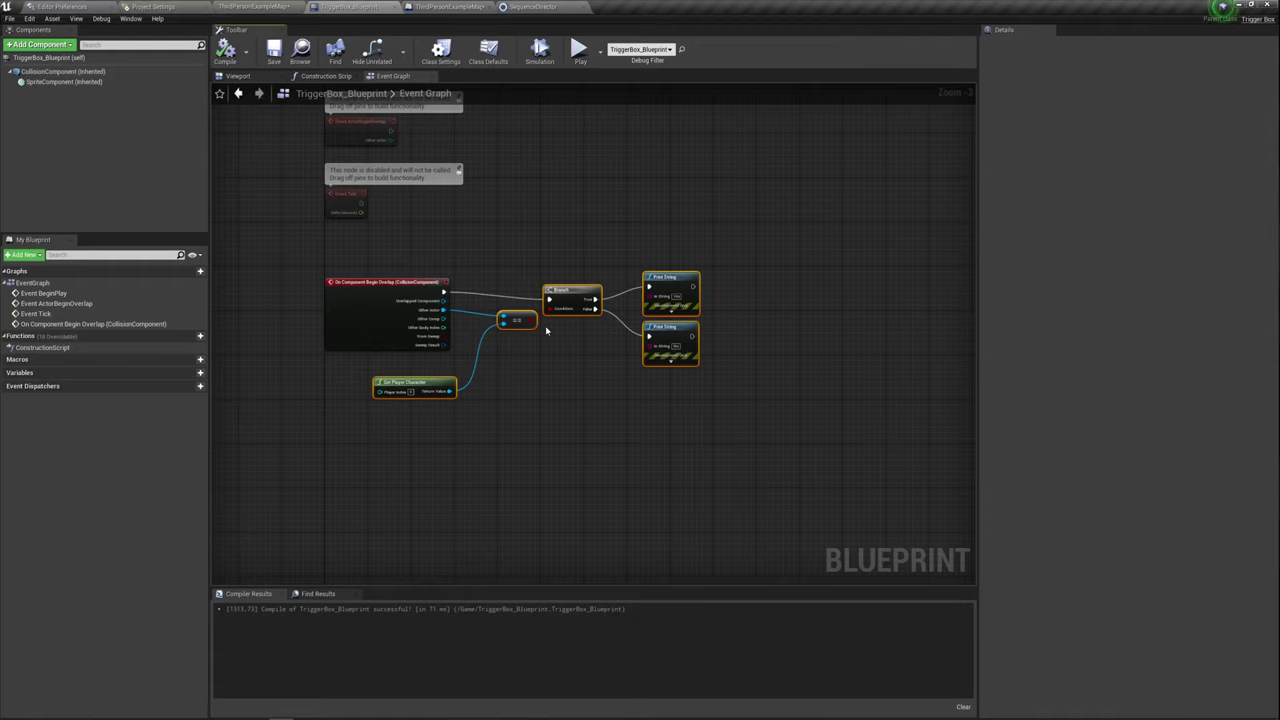
Review the SequenceDirector, level blueprint and TriggerBox graphs in turn.
scroll(503, 373, up, 3)
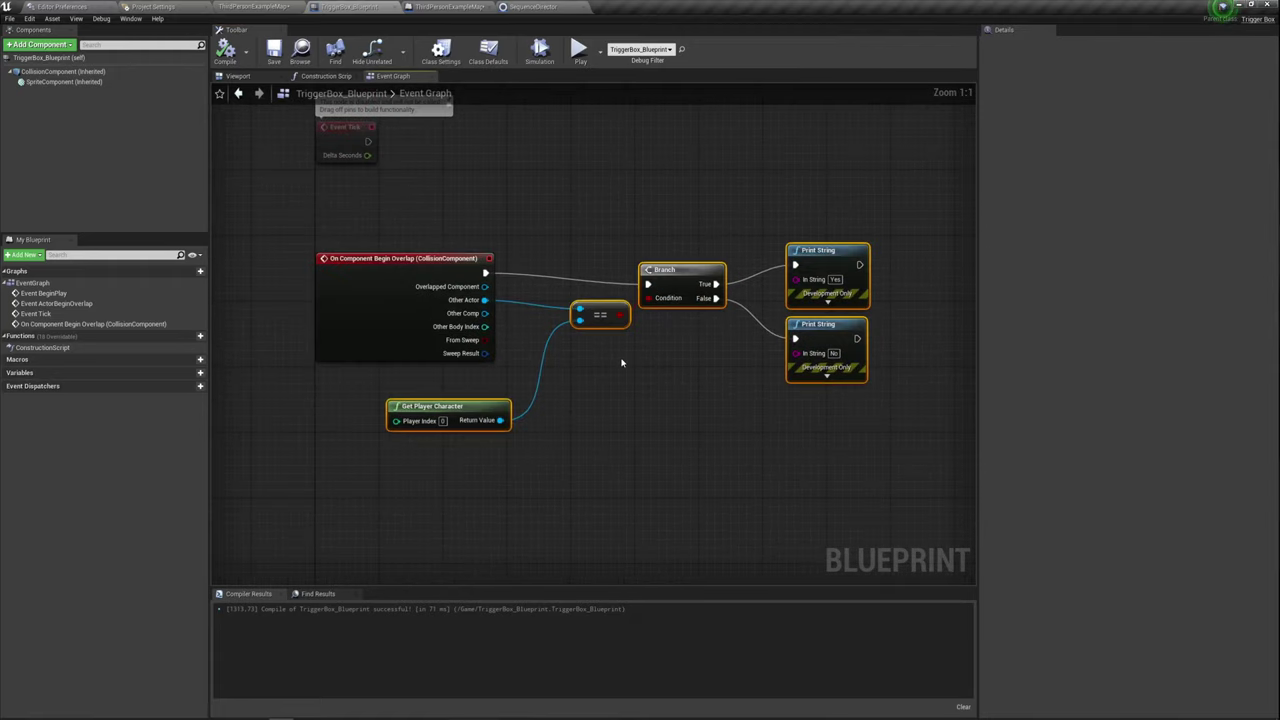
click(548, 8)
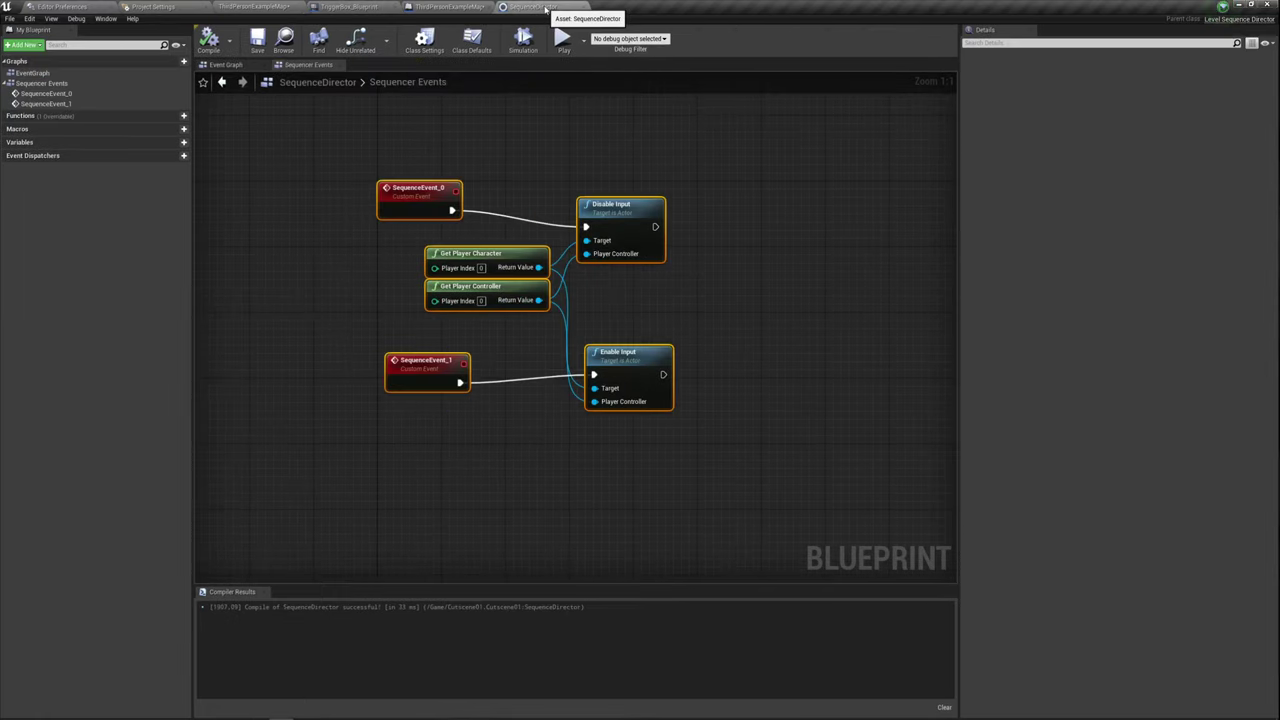
click(450, 7)
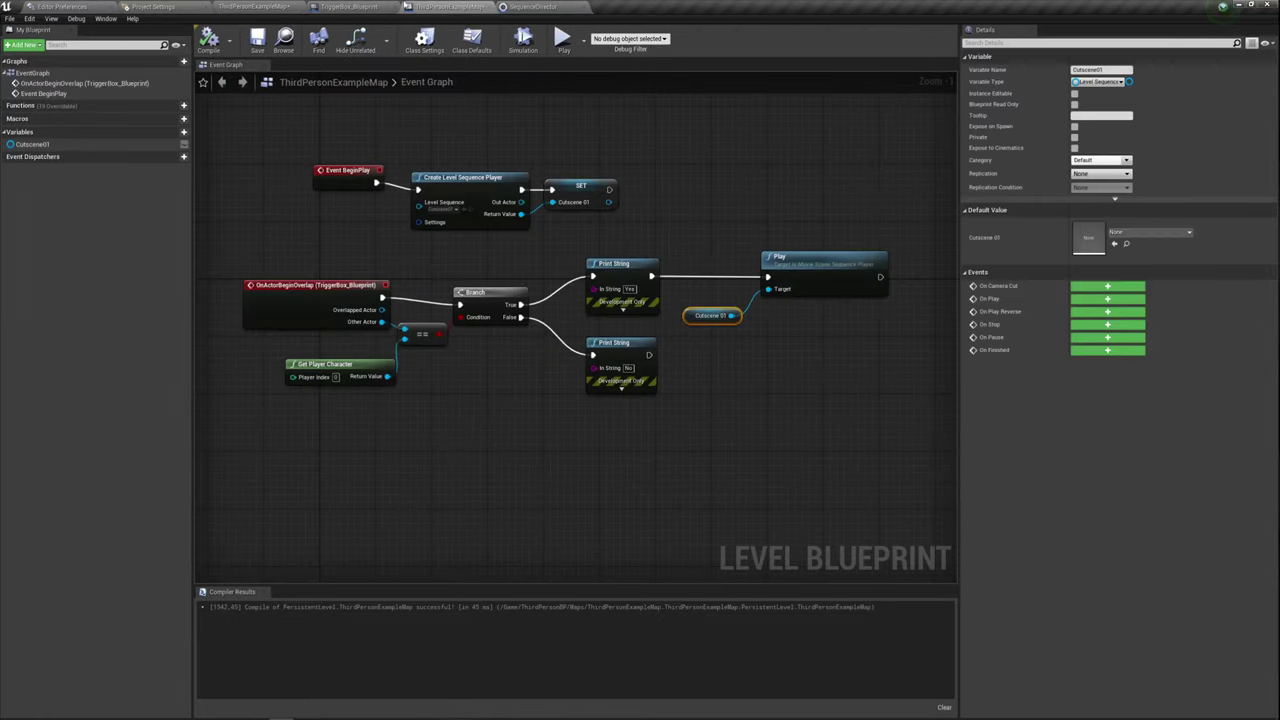
click(381, 8)
Back in the ThirdPersonExampleMap editor, add the ThirdPersonCharacter actor to Cutscene01.
click(262, 8)
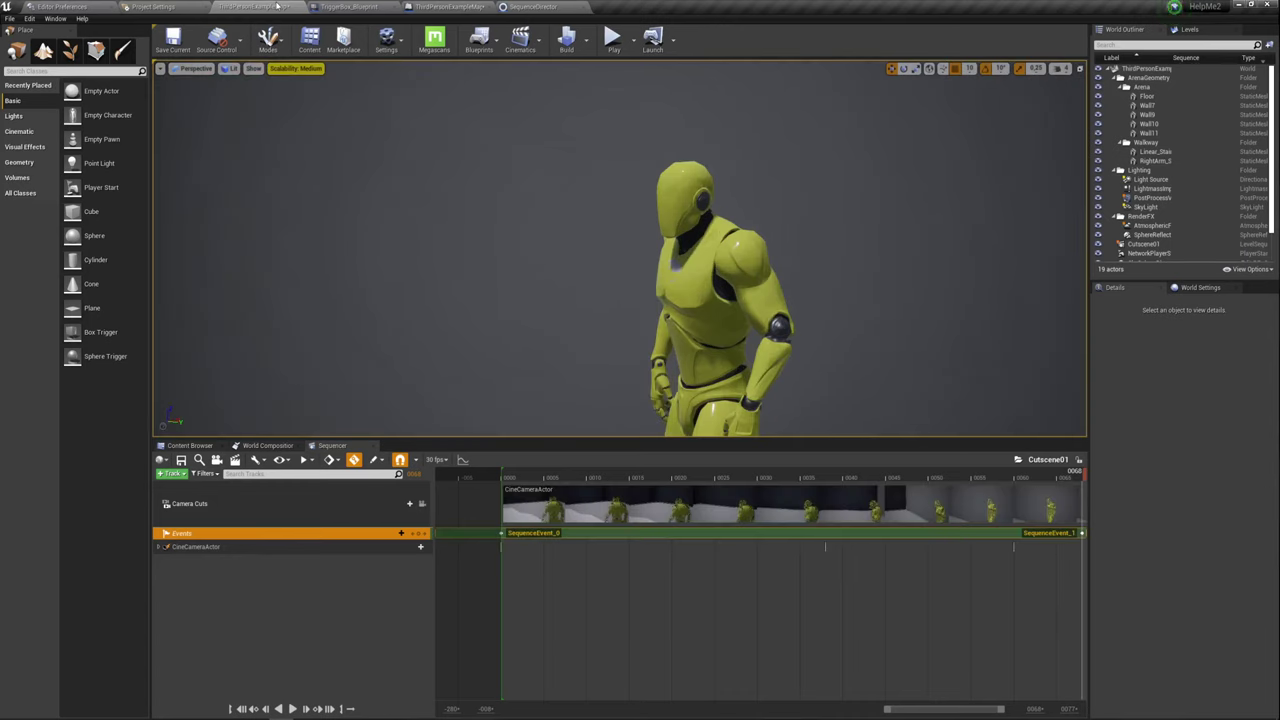
click(178, 475)
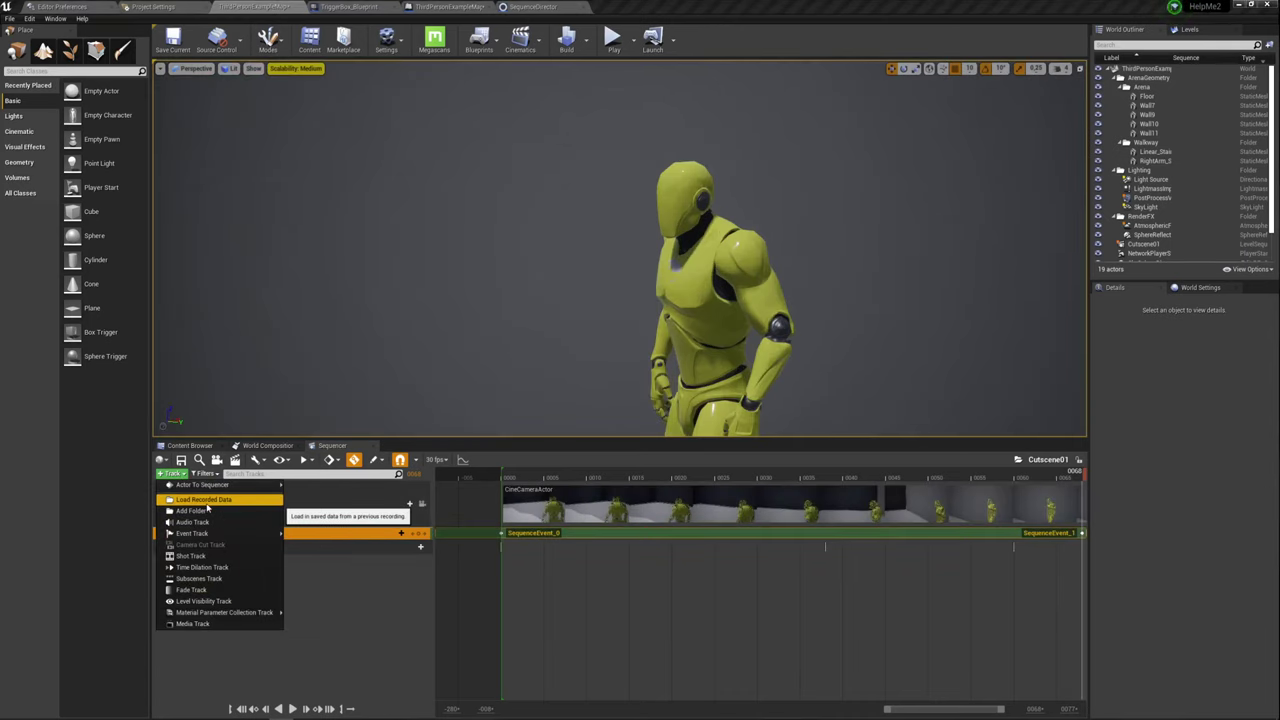
mouse_move(230, 484)
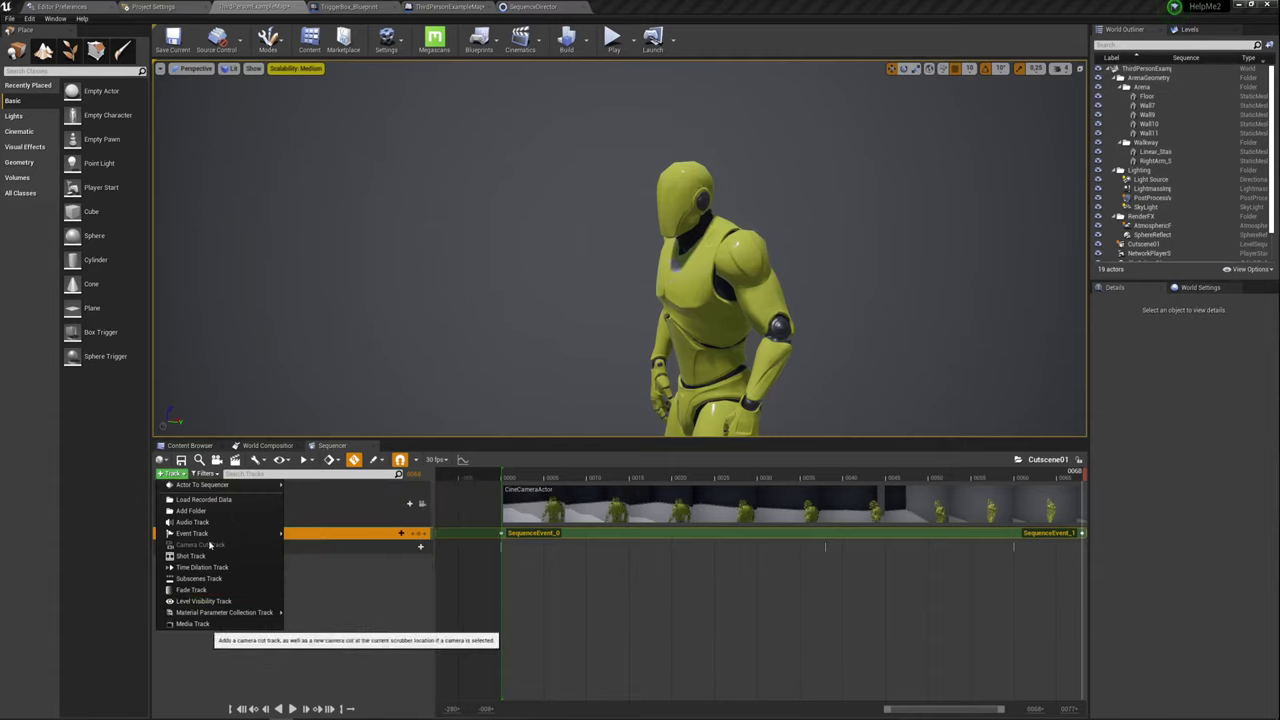
mouse_move(225, 533)
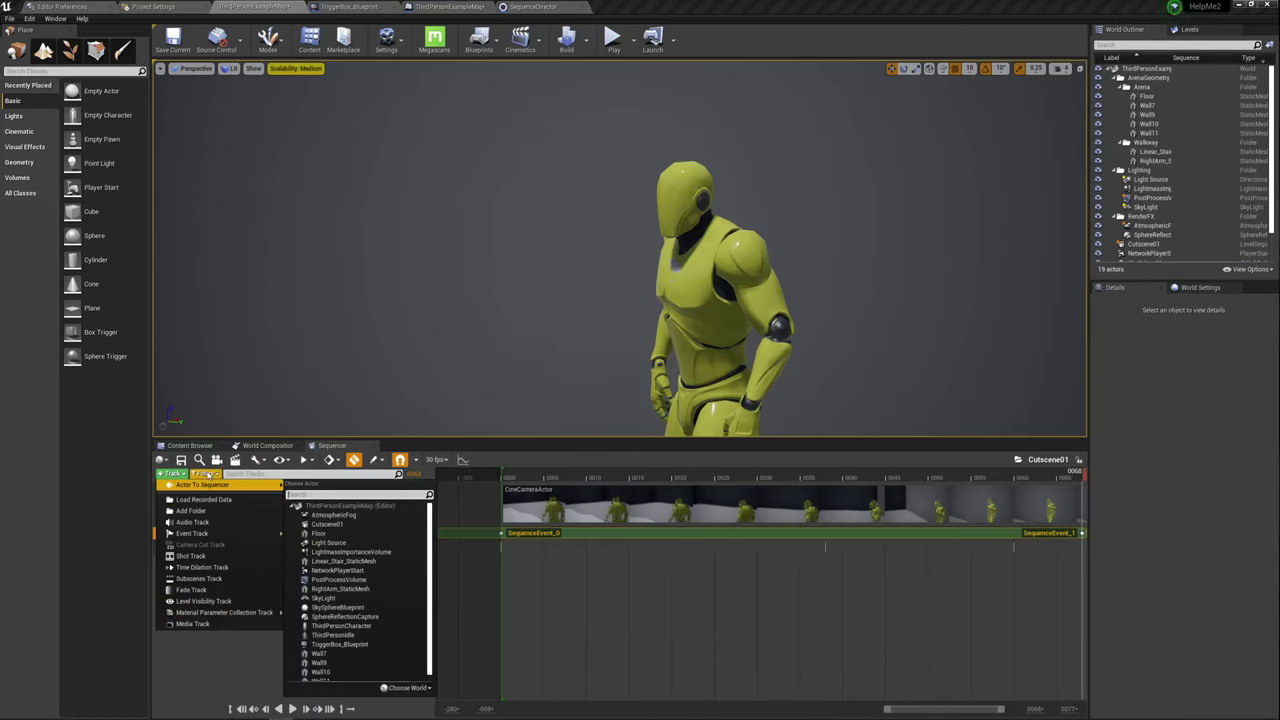
scroll(345, 630, down, 1)
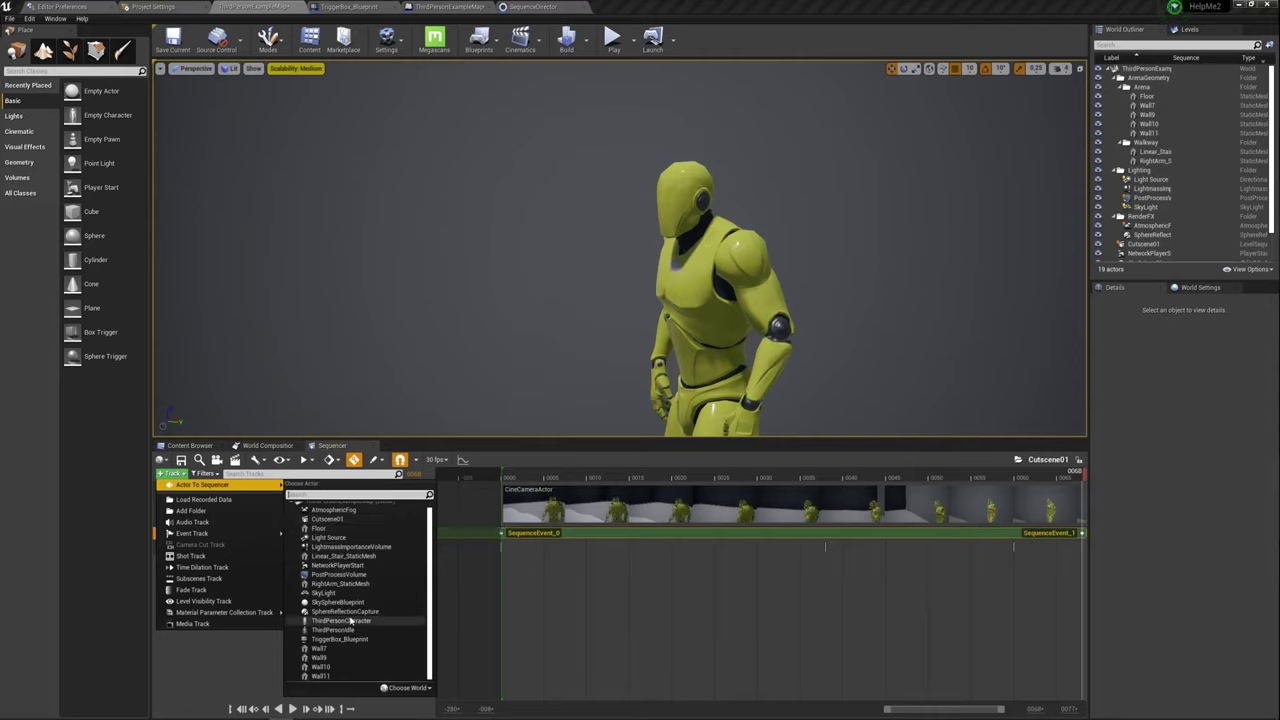
click(343, 621)
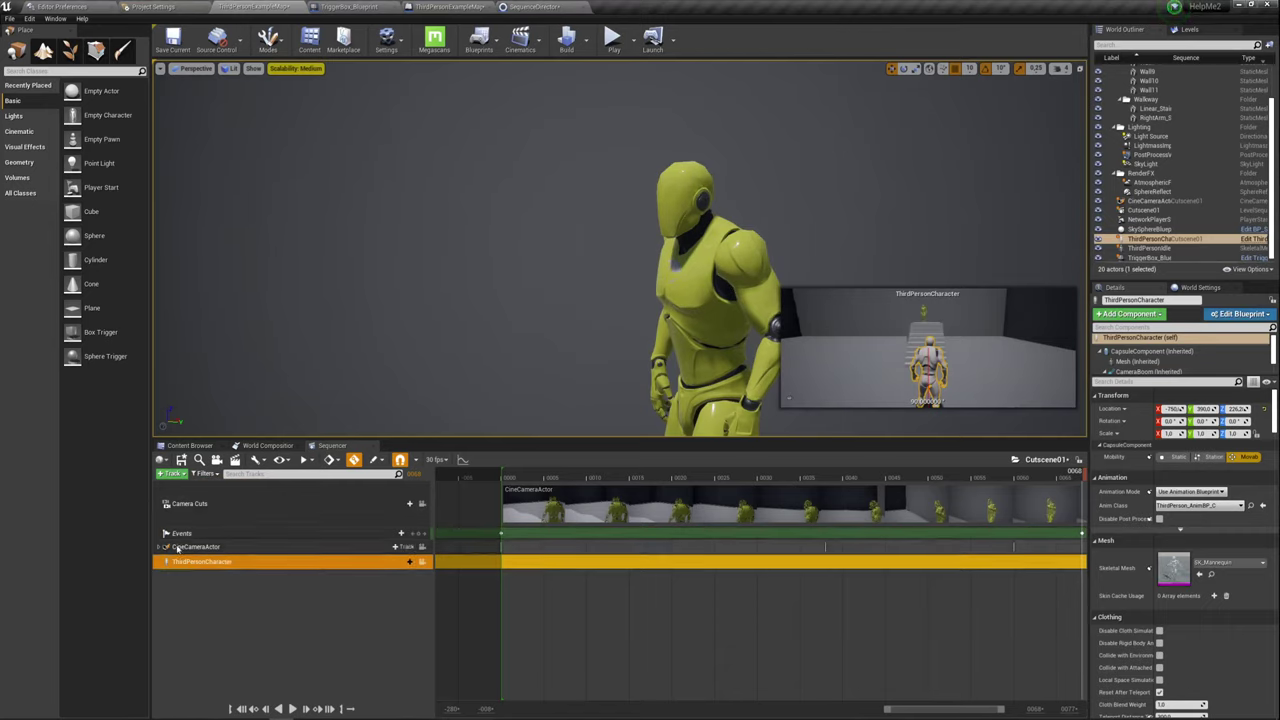
Add the ThirdPersonIdle actor as a track, then select the ThirdPersonCharacter track.
click(179, 476)
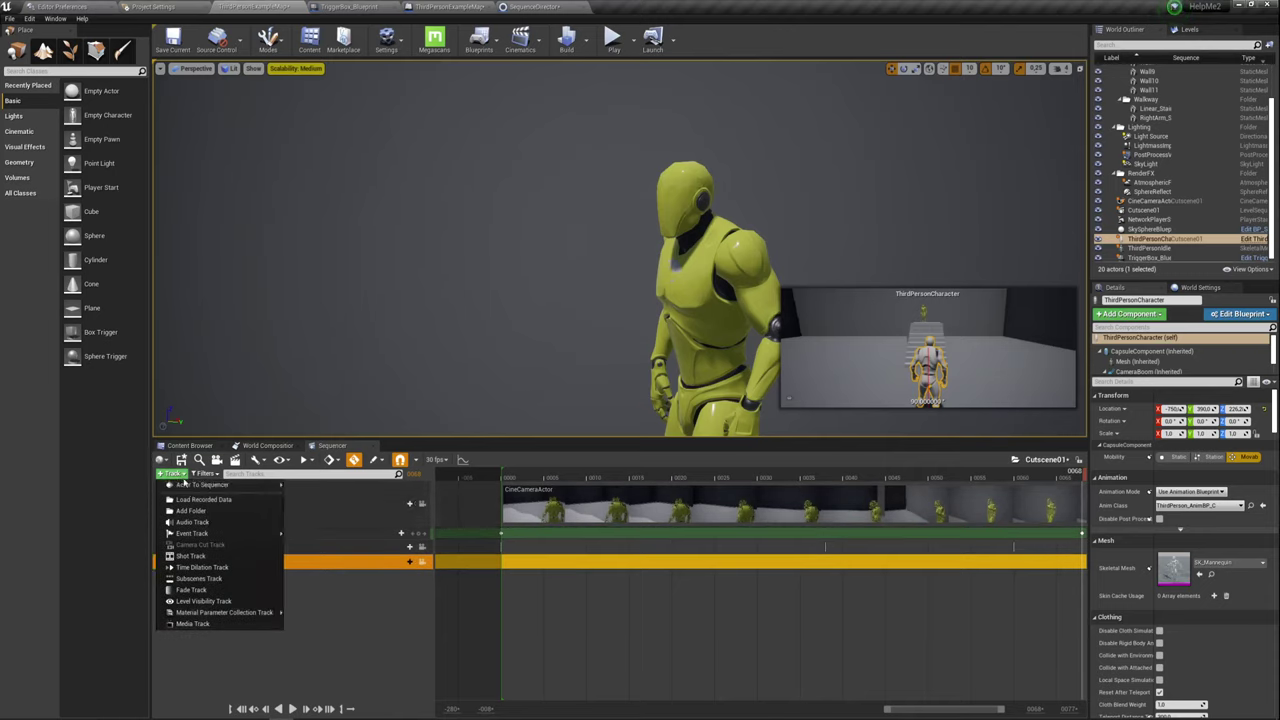
mouse_move(215, 485)
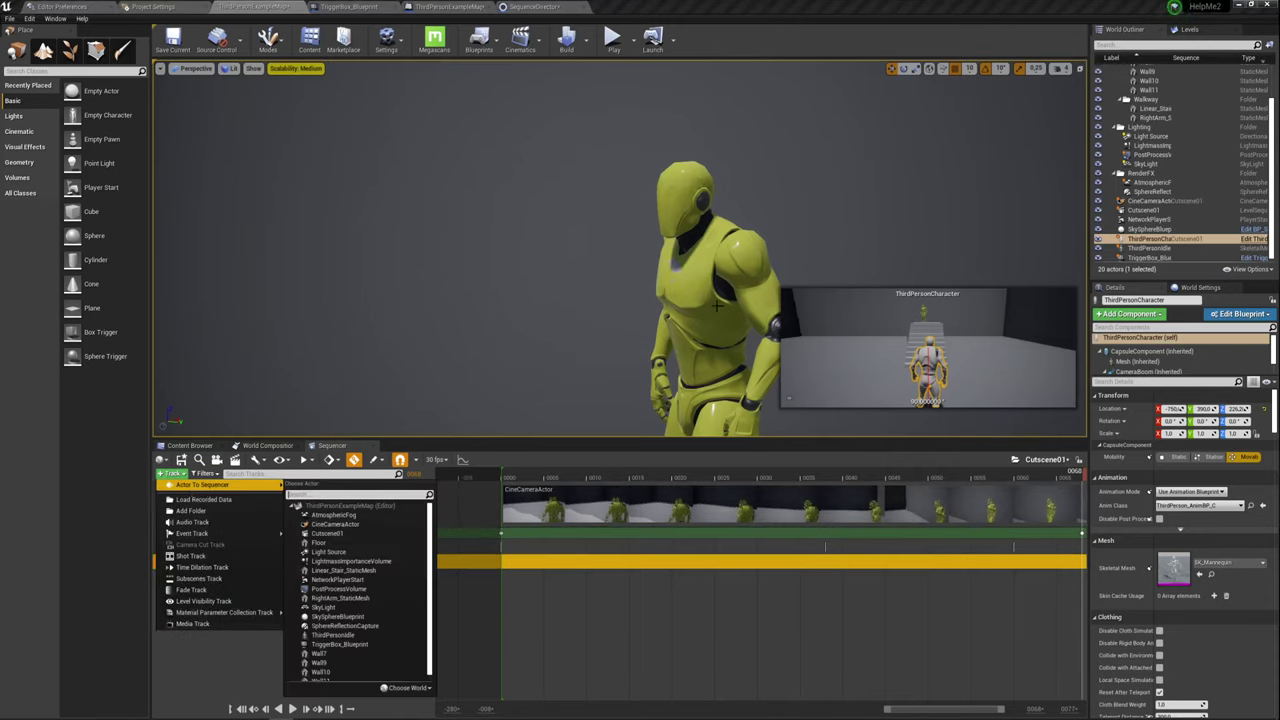
click(332, 635)
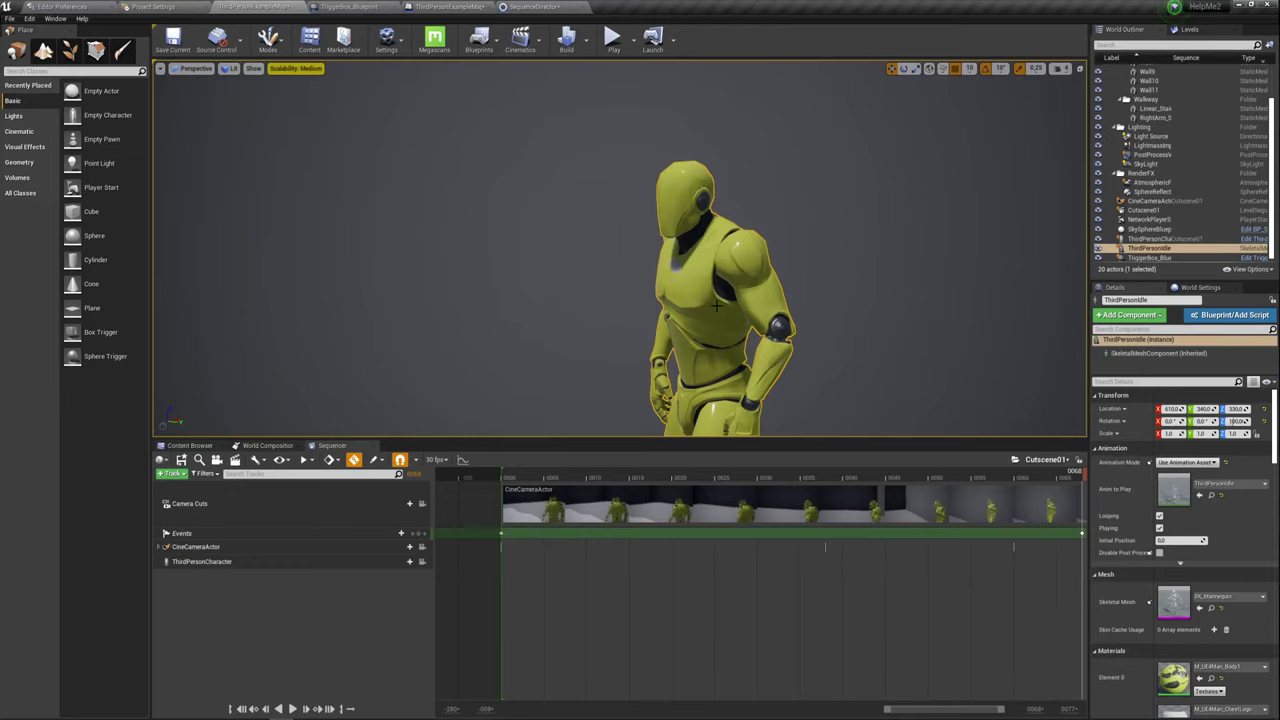
click(172, 473)
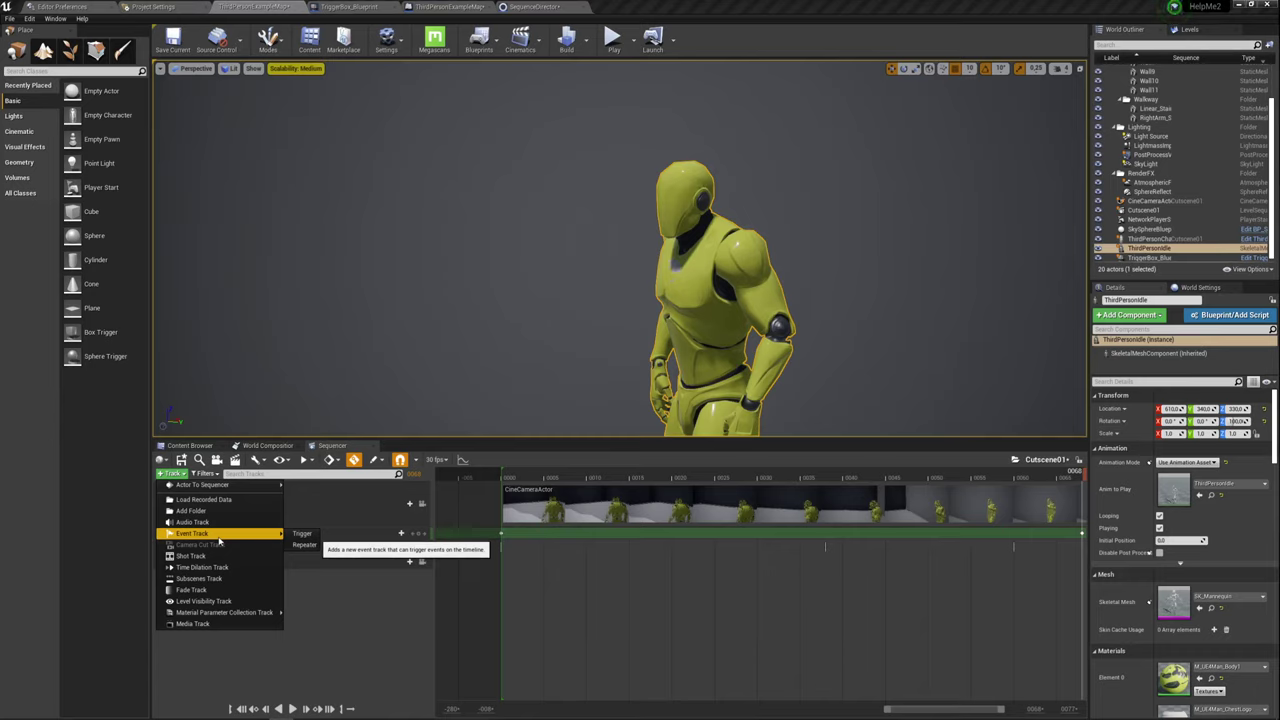
mouse_move(234, 486)
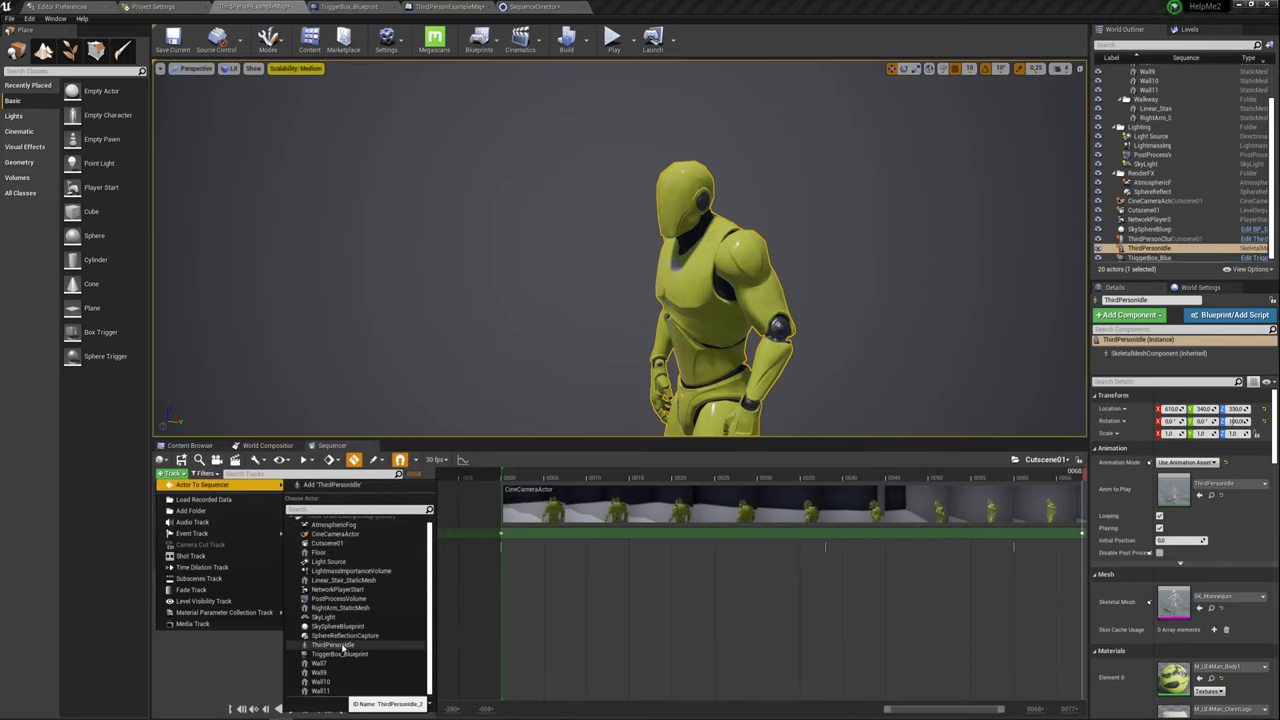
click(343, 648)
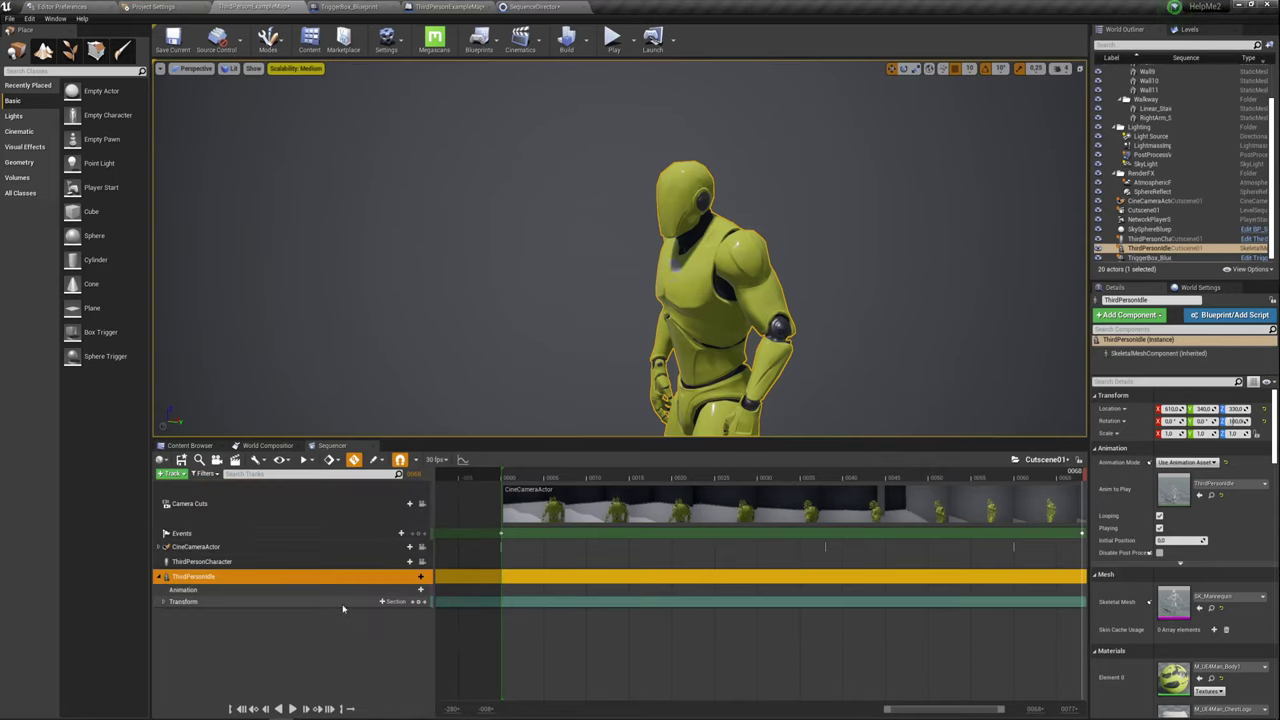
click(221, 565)
Delete the ThirdPersonCharacter track and add a ThirdPerson_Jump animation to ThirdPersonIdle.
key(Delete)
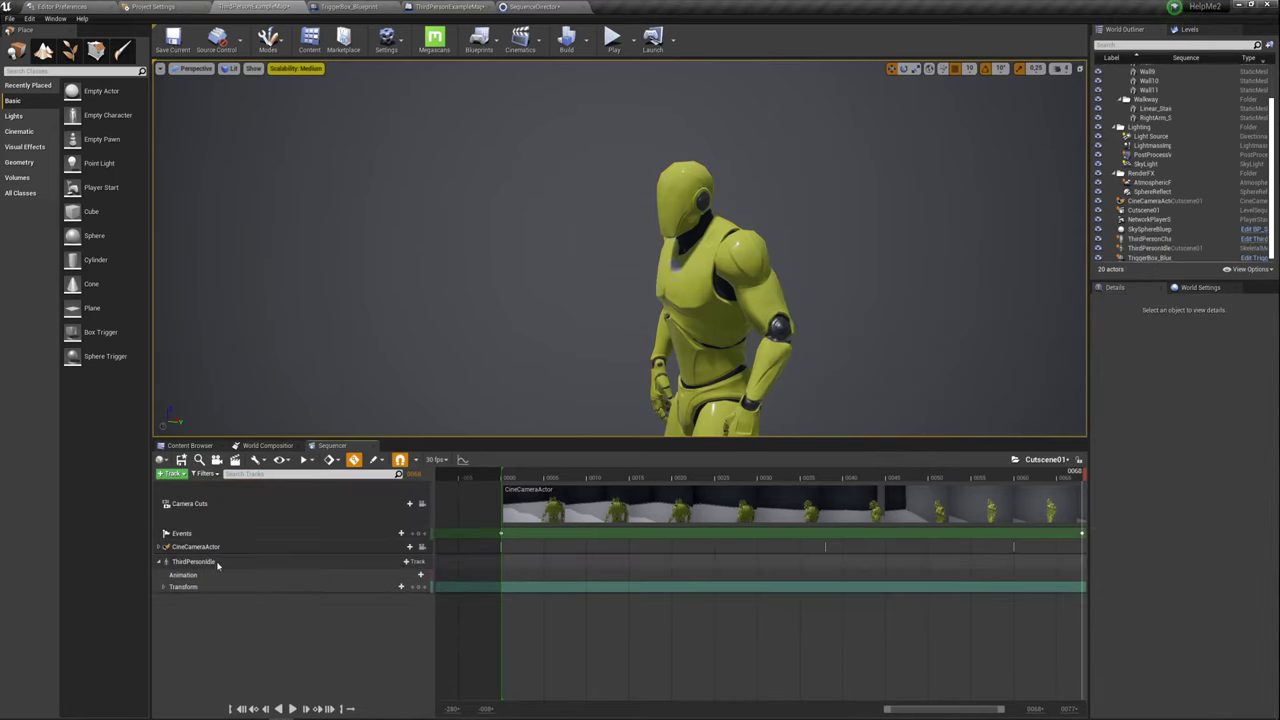
click(166, 588)
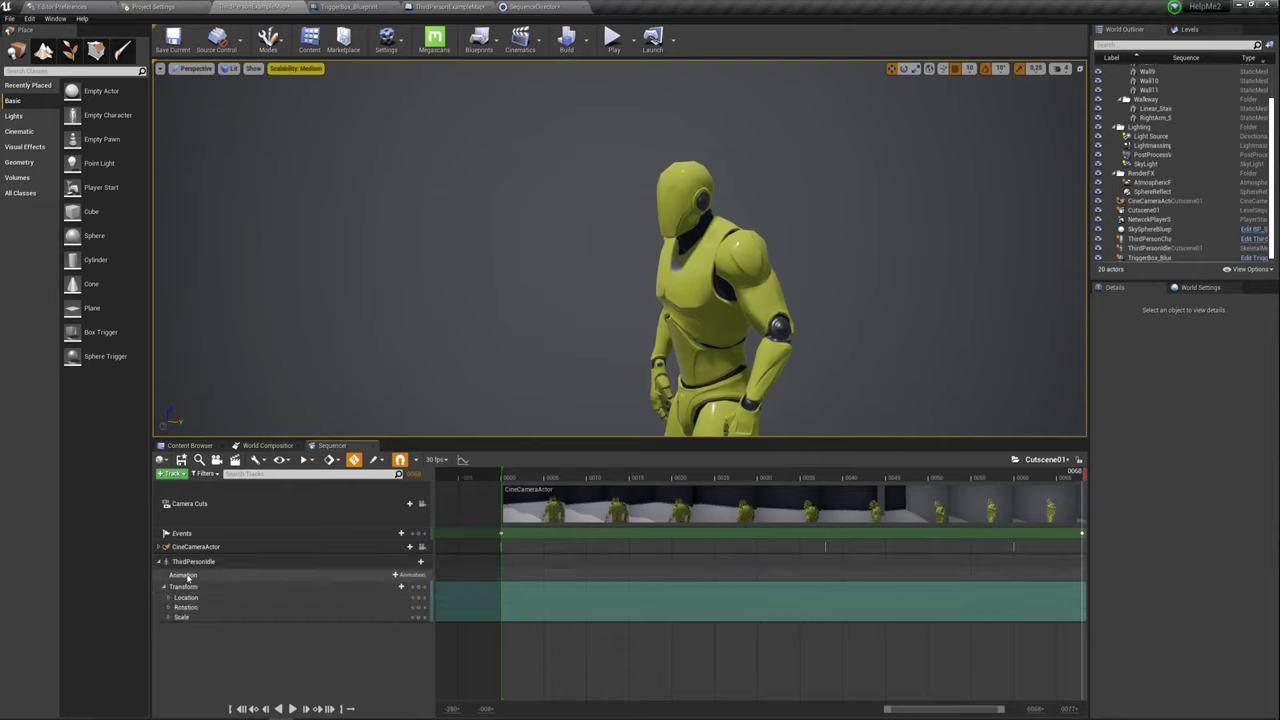
click(398, 575)
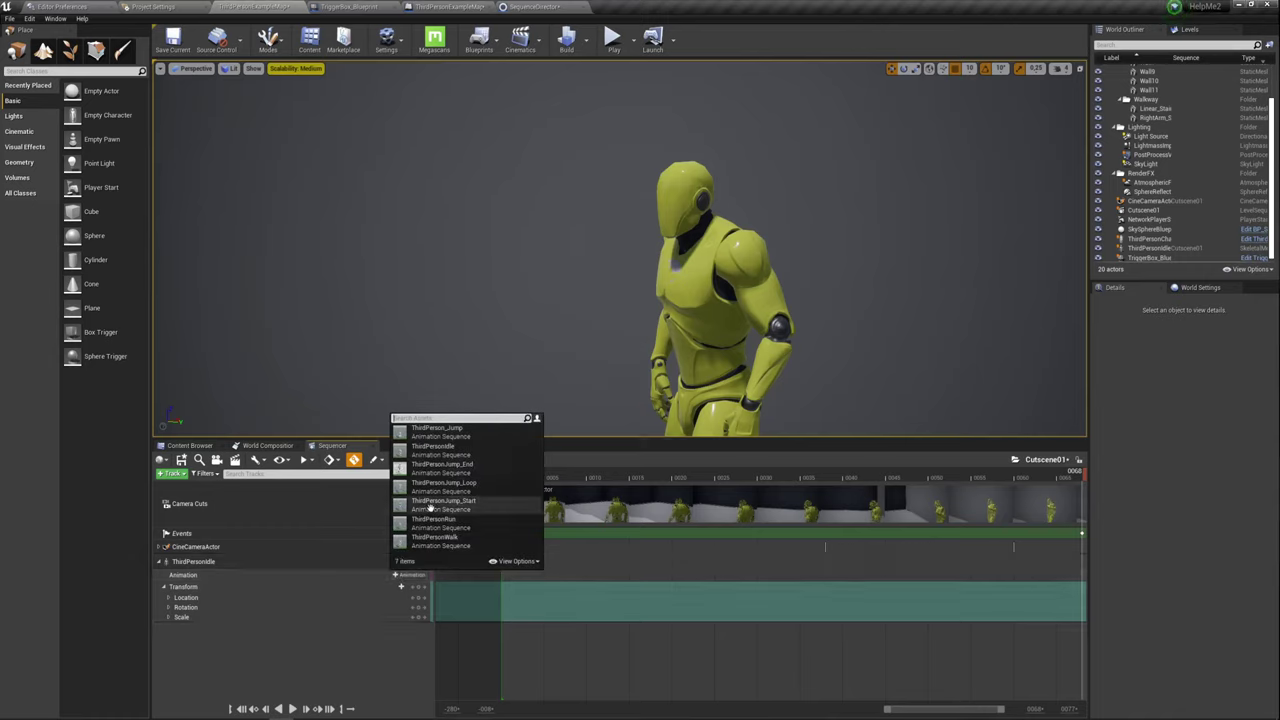
click(446, 462)
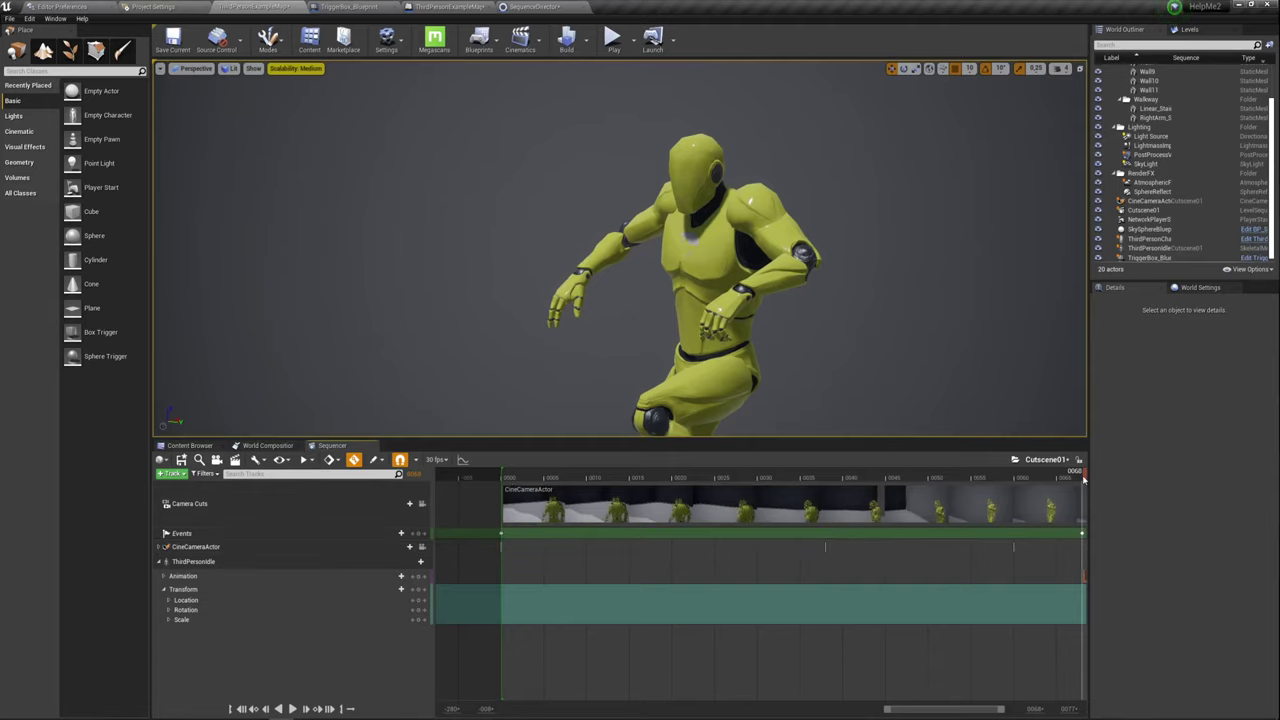
Place the jump section around frame 35 and trim it to end near frame 46.
drag(1084, 478, 889, 472)
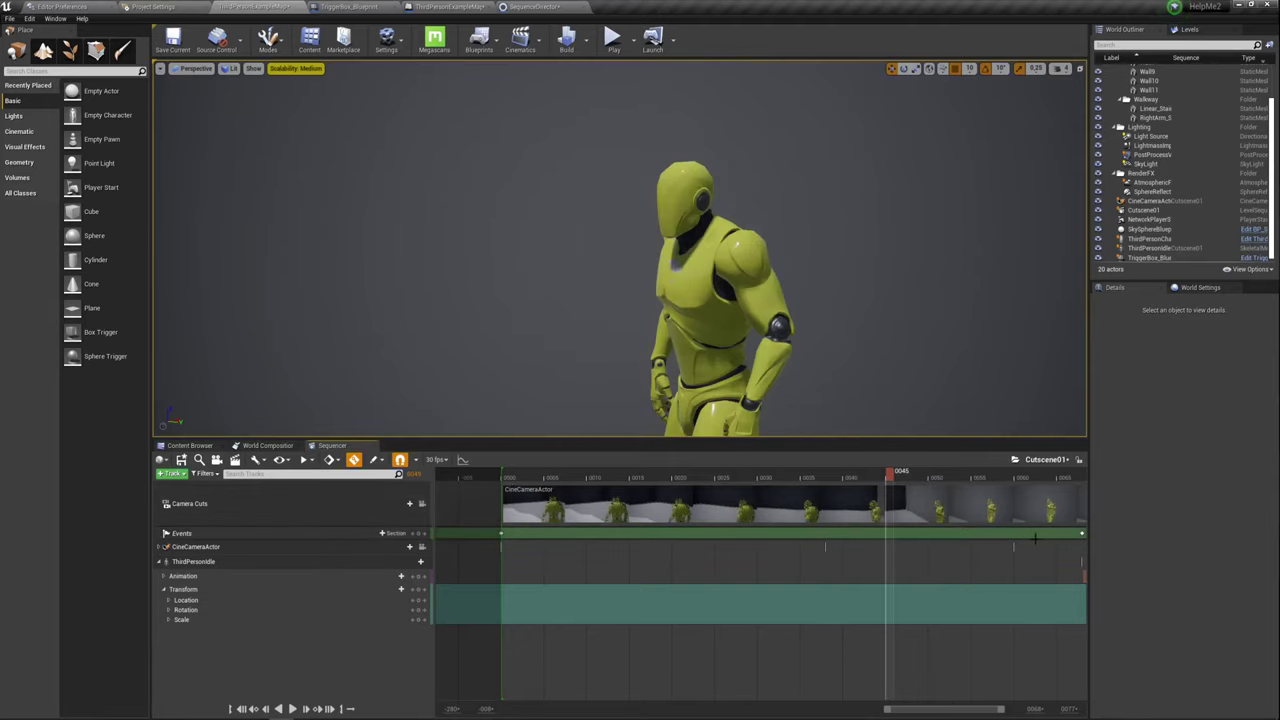
drag(1084, 575, 774, 586)
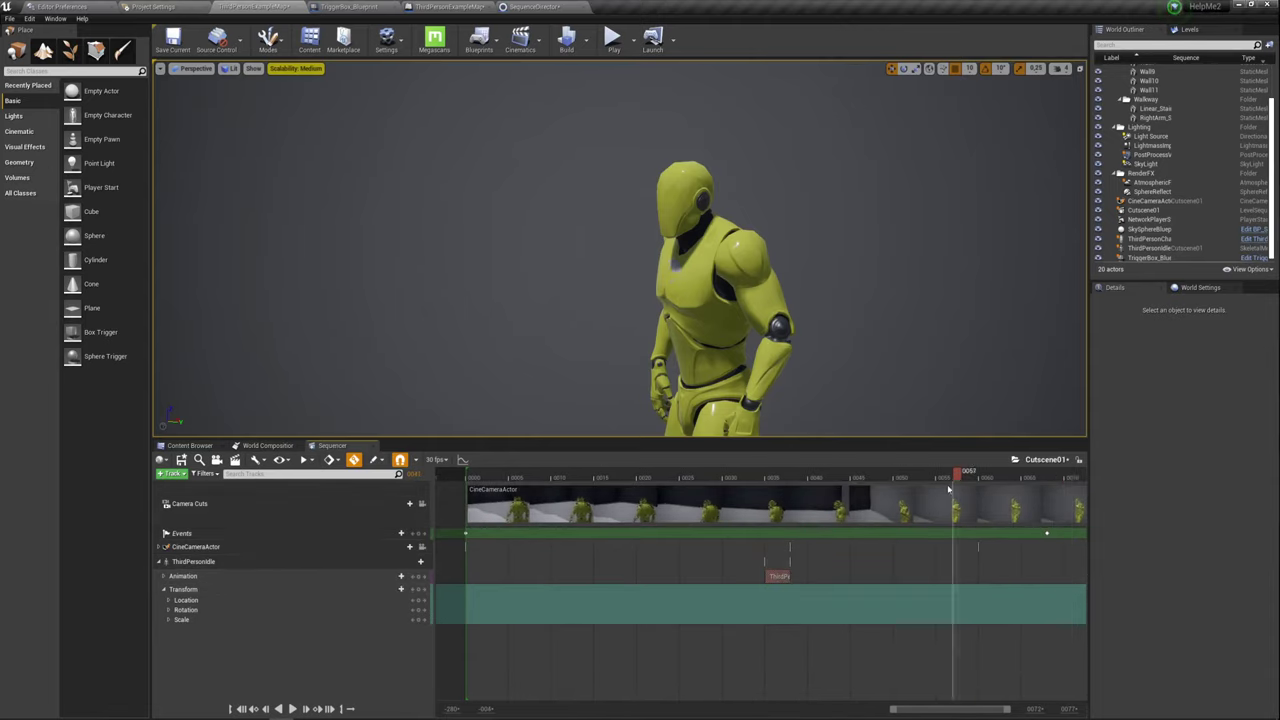
drag(949, 488, 752, 497)
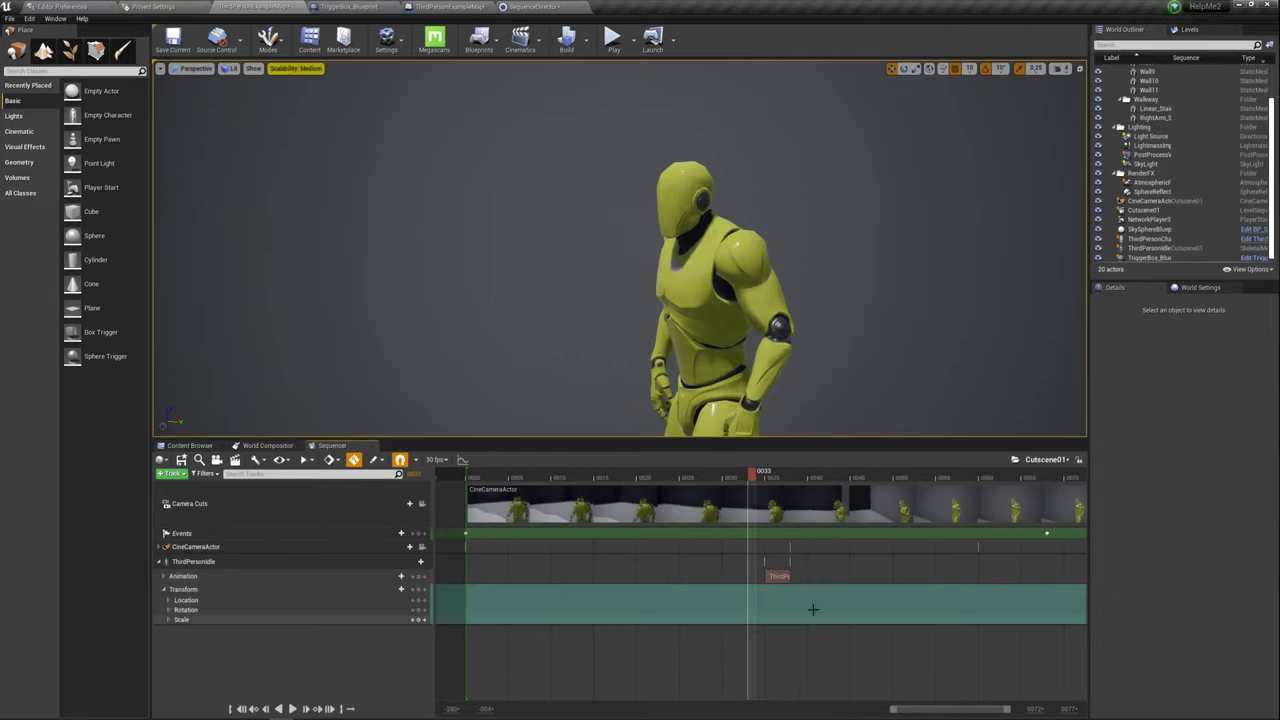
drag(790, 576, 918, 576)
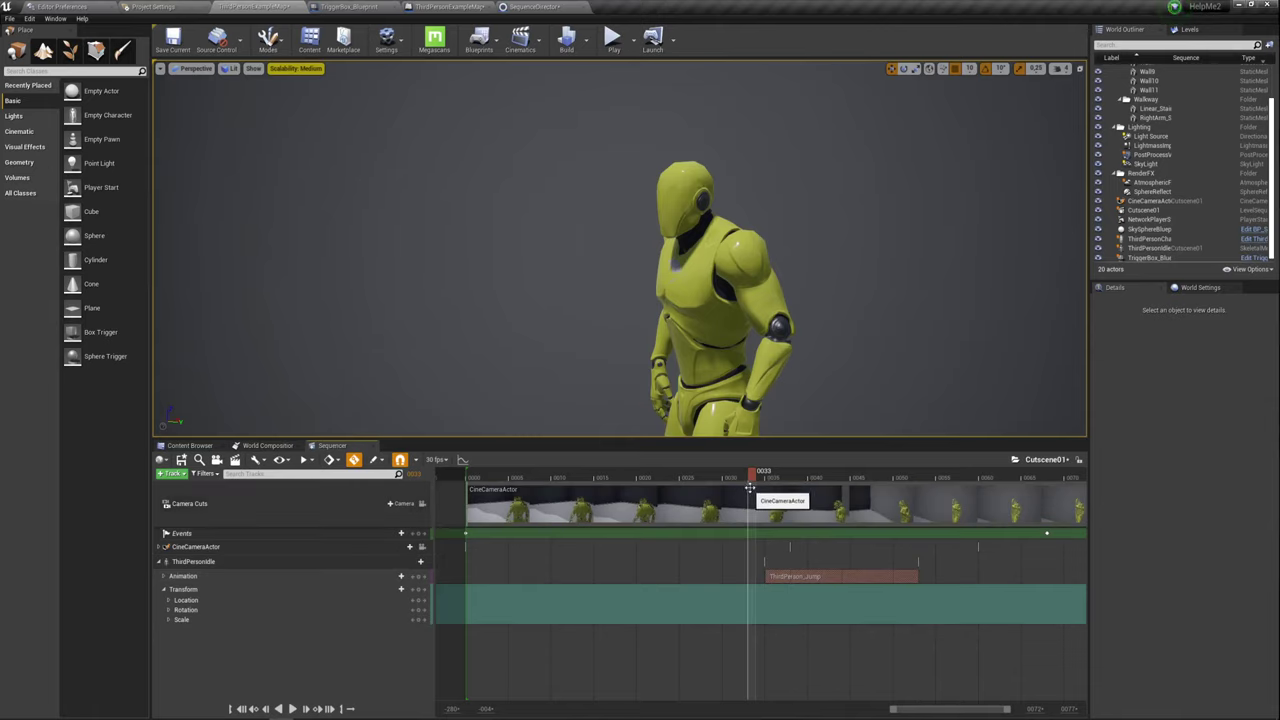
click(768, 483)
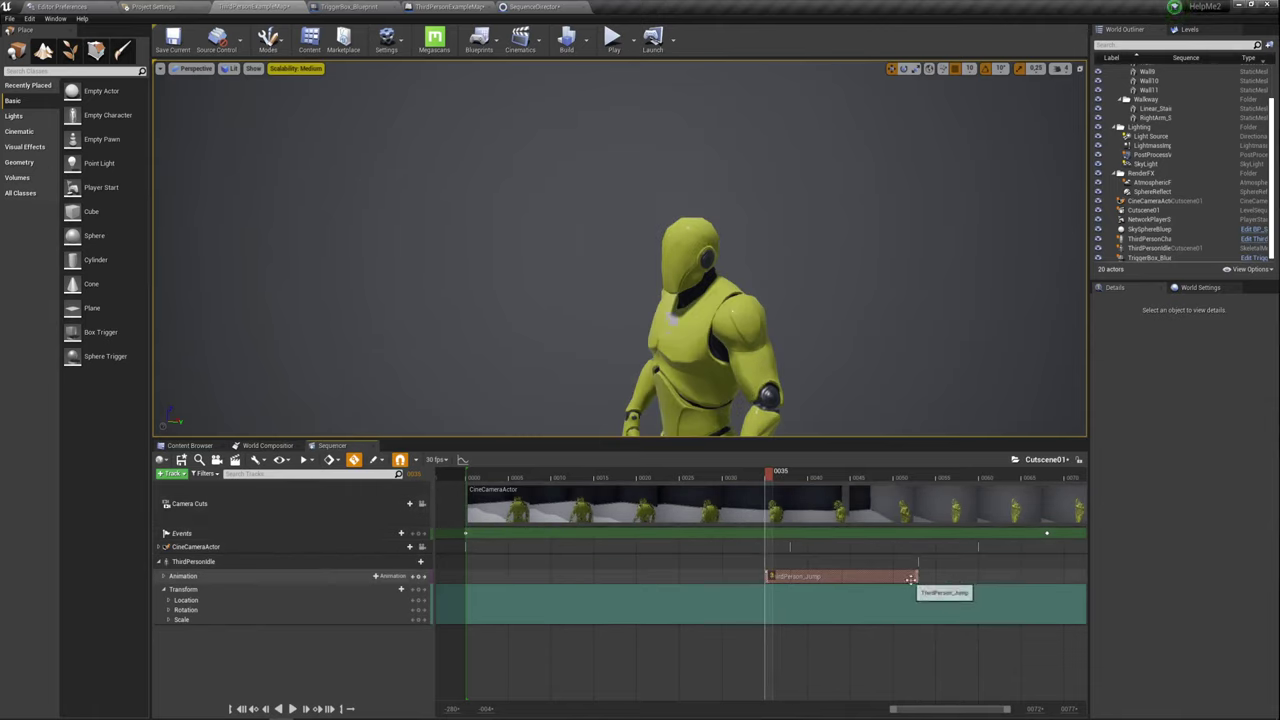
drag(914, 578, 841, 578)
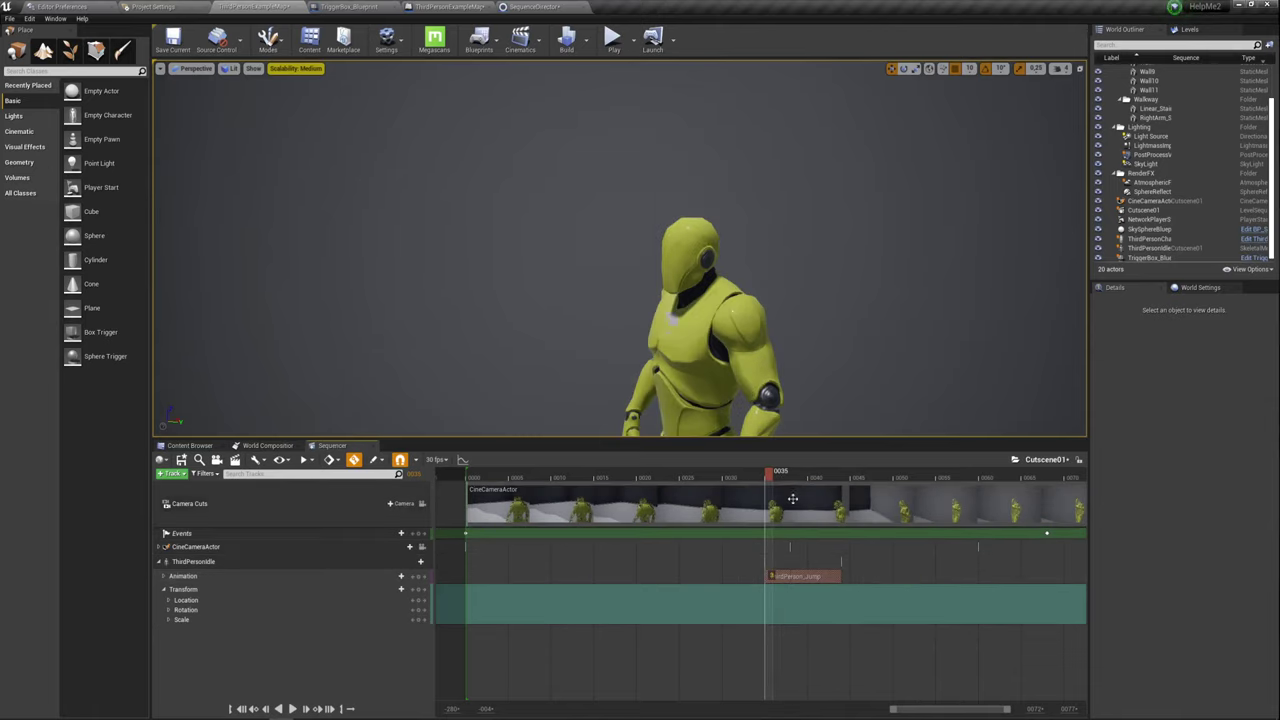
mouse_move(770, 479)
mouse_down()
mouse_move(840, 480)
mouse_move(709, 478)
mouse_up()
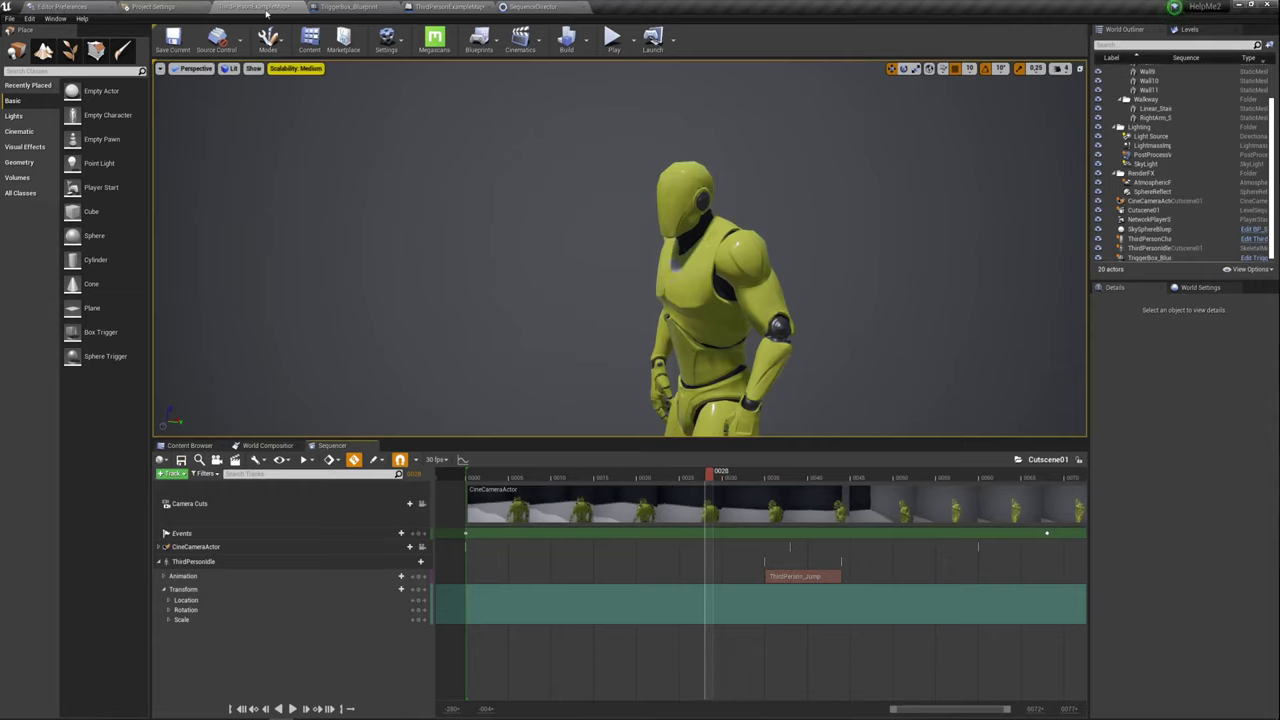
Start Play In Editor to test the cutscene, dismissing the accidental Windows Start menu.
click(613, 40)
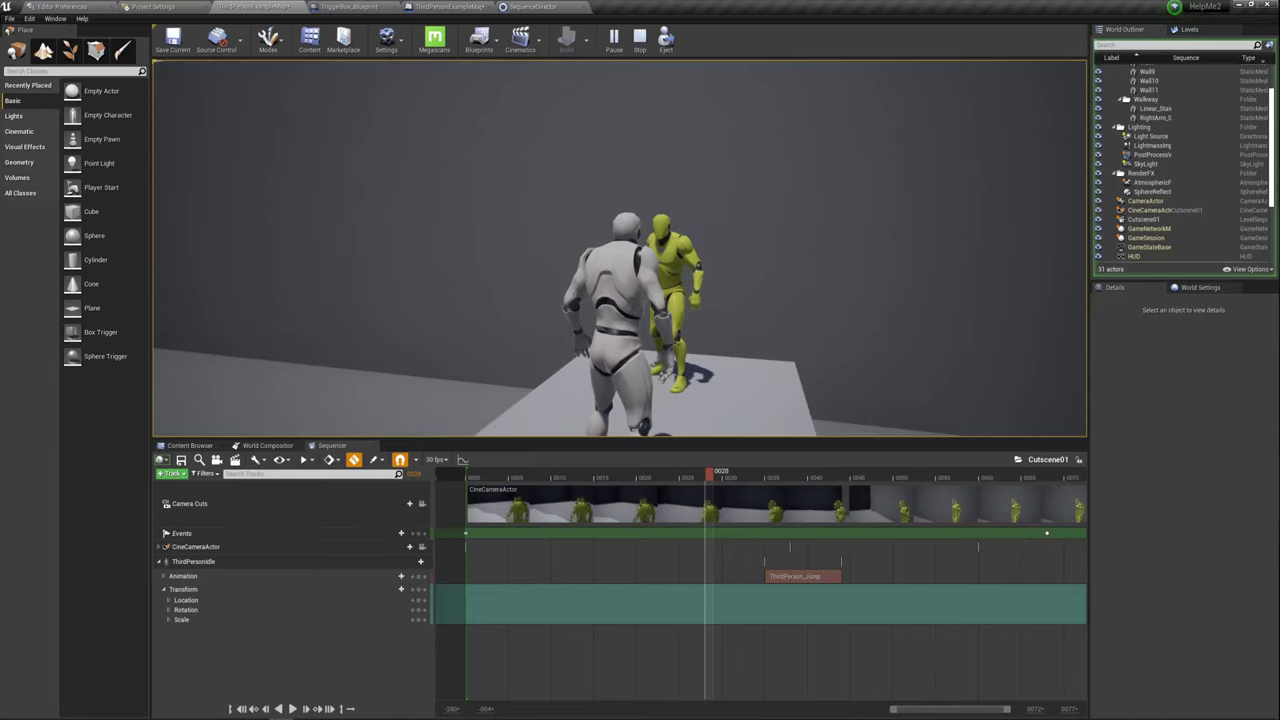
key(super)
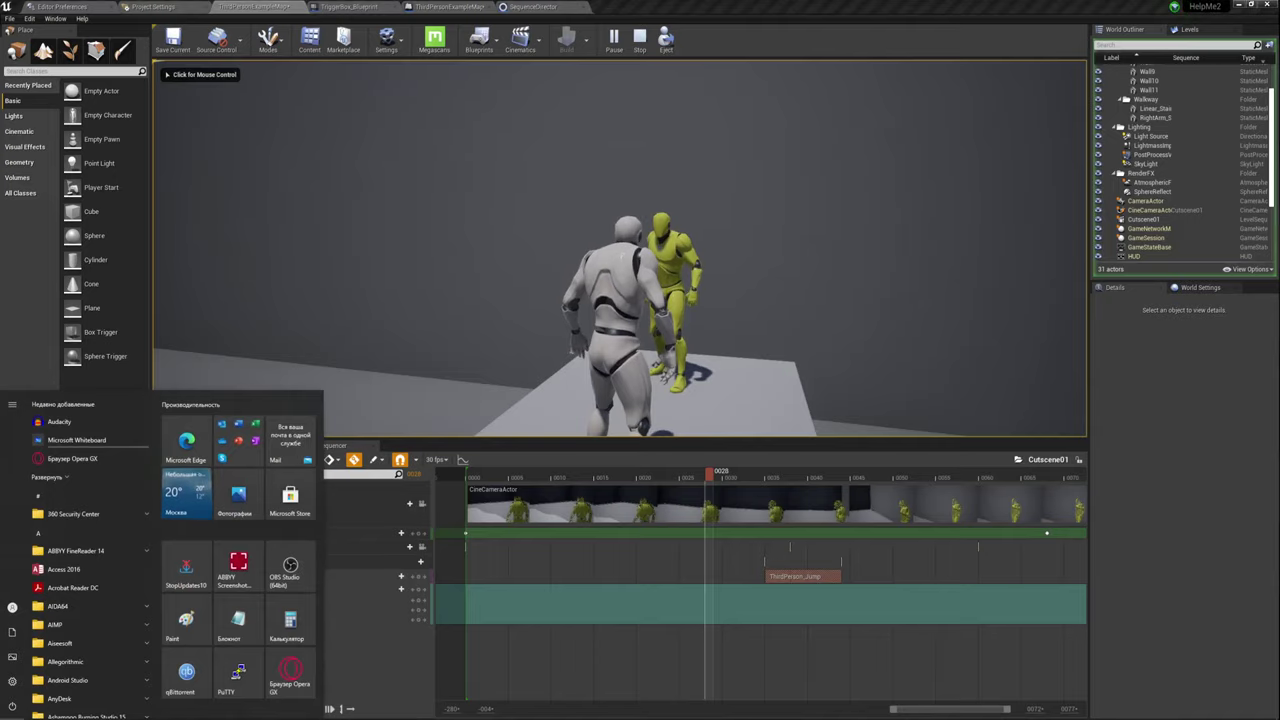
click(868, 5)
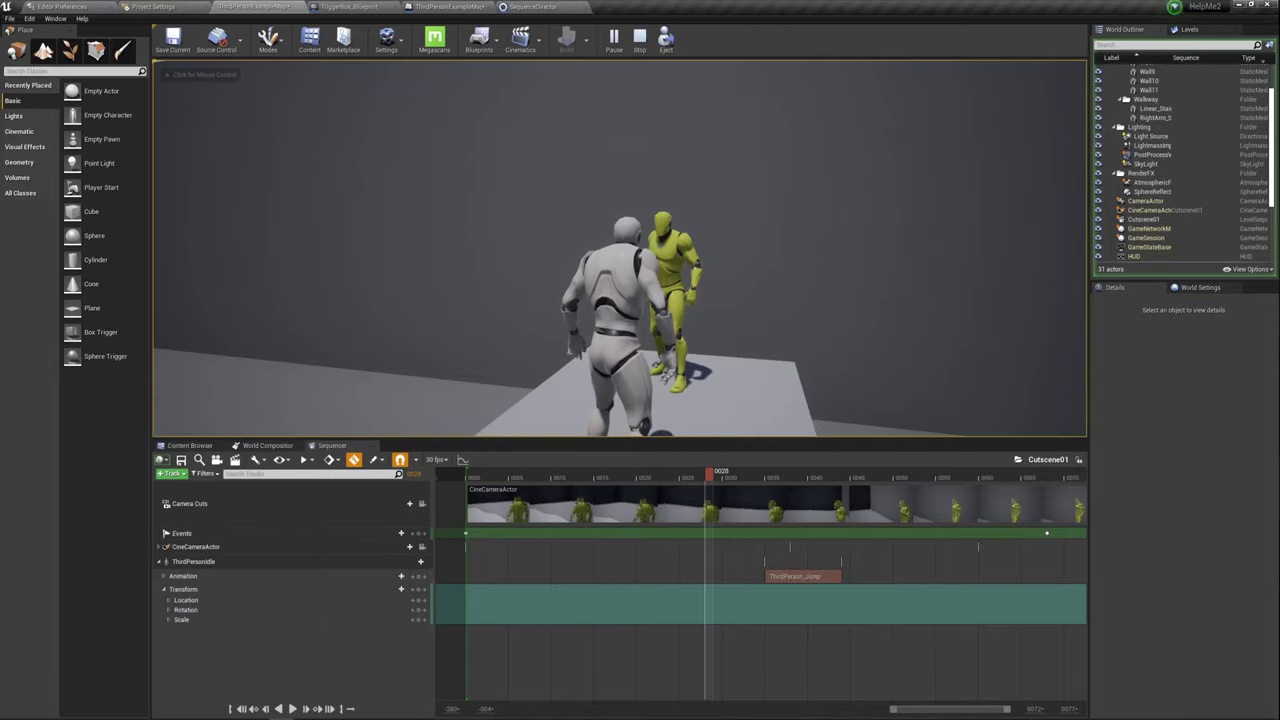